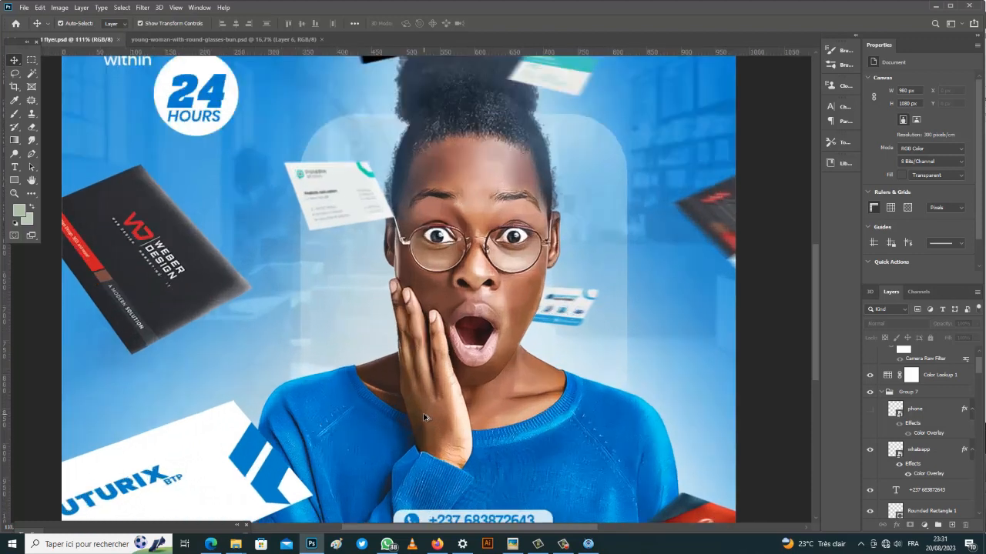
Step: Open young-woman-with-round-glasses-bun.jpg from the Téléchargements folder as a separate document in Photoshop
{"action": "left_click_drag", "start_coordinate": [605, 85], "coordinate": [878, 44]}
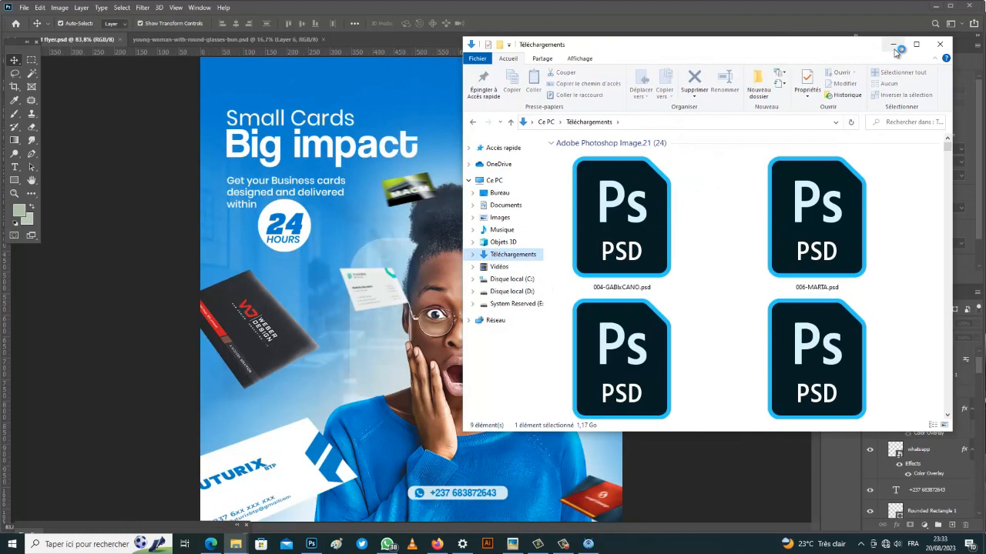
{"action": "left_click", "coordinate": [912, 44]}
{"action": "scroll", "coordinate": [512, 251], "scroll_direction": "down", "scroll_amount": 20}
{"action": "scroll", "coordinate": [271, 378], "scroll_direction": "down", "scroll_amount": 15}
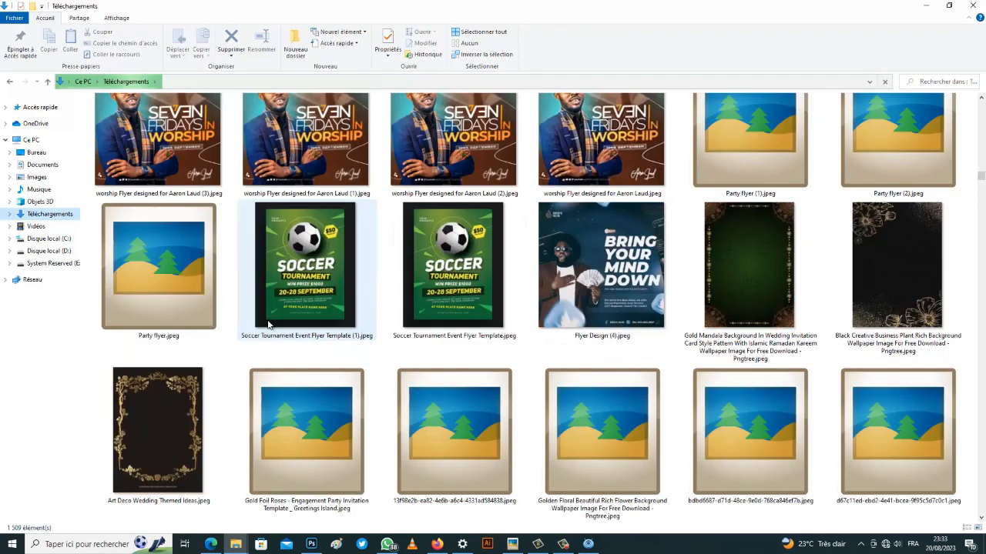
{"action": "scroll", "coordinate": [268, 324], "scroll_direction": "down", "scroll_amount": 5}
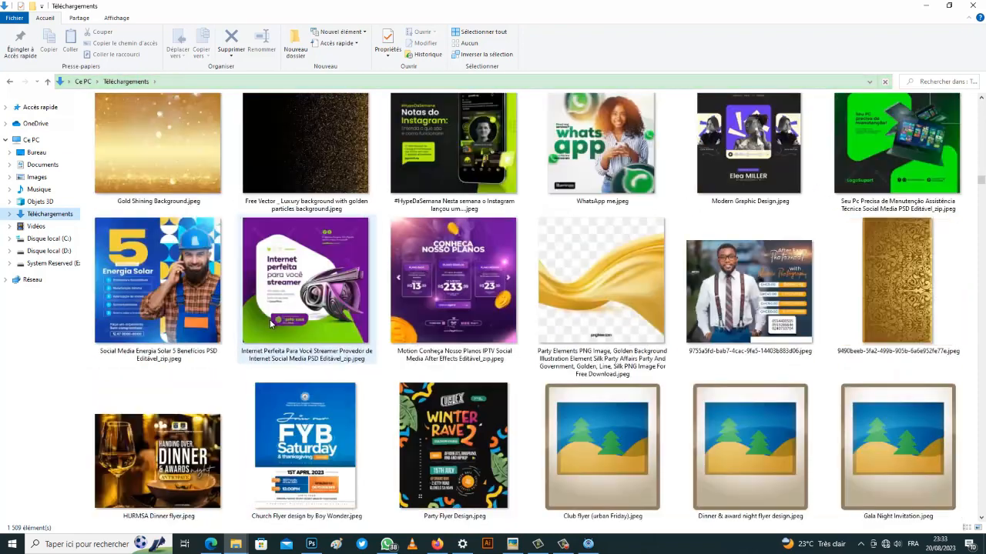
{"action": "scroll", "coordinate": [269, 323], "scroll_direction": "down", "scroll_amount": 10}
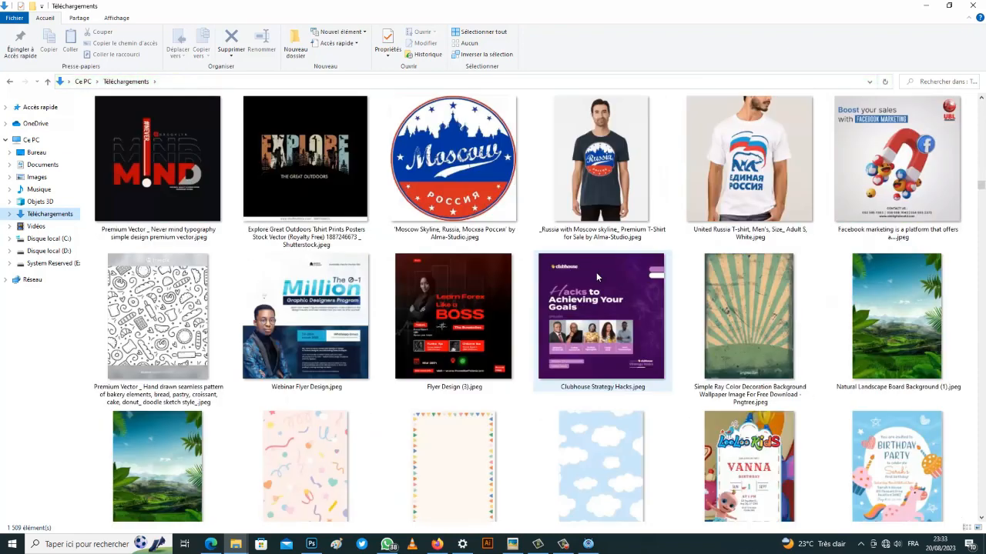
{"action": "scroll", "coordinate": [555, 292], "scroll_direction": "up", "scroll_amount": 10}
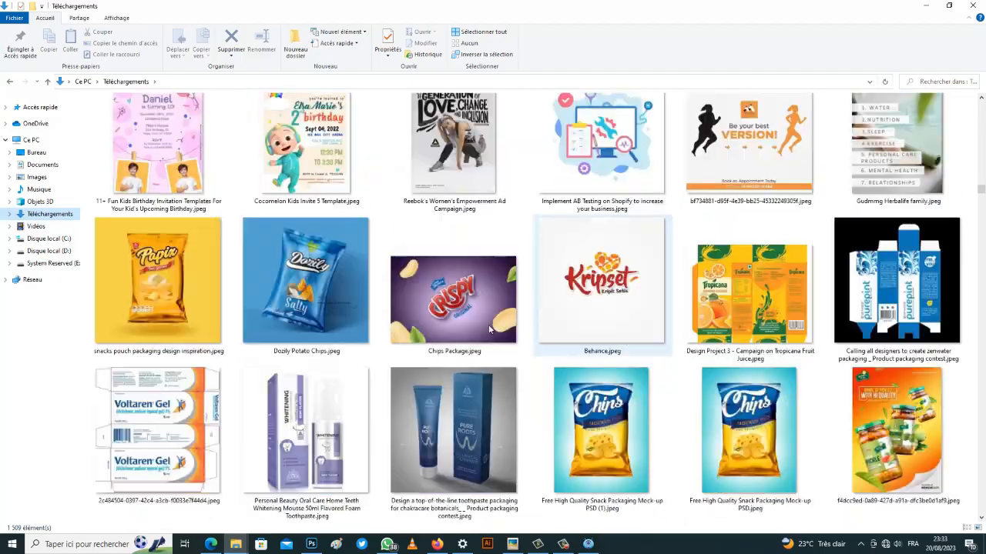
{"action": "scroll", "coordinate": [514, 312], "scroll_direction": "down", "scroll_amount": 10}
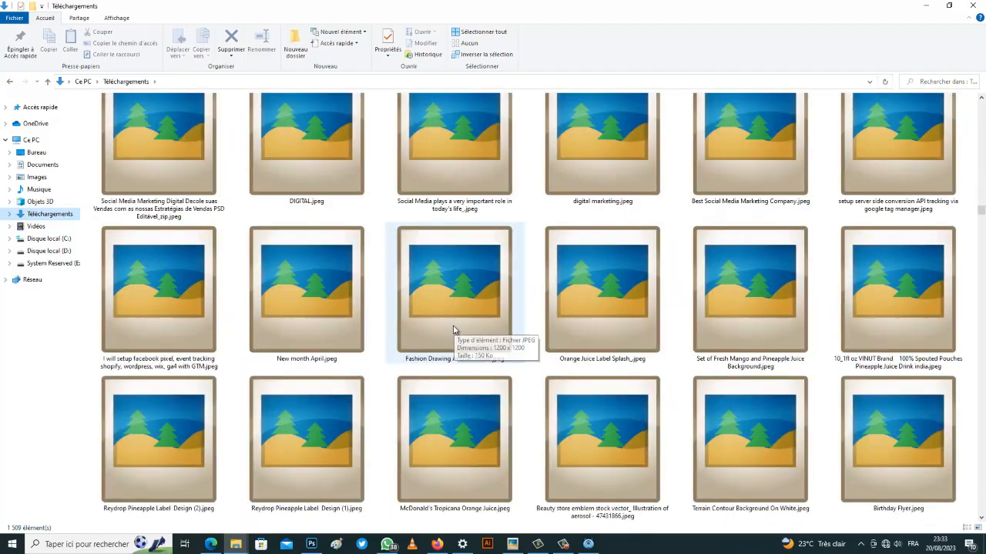
{"action": "scroll", "coordinate": [454, 327], "scroll_direction": "up", "scroll_amount": 10}
{"action": "scroll", "coordinate": [457, 324], "scroll_direction": "down", "scroll_amount": 15}
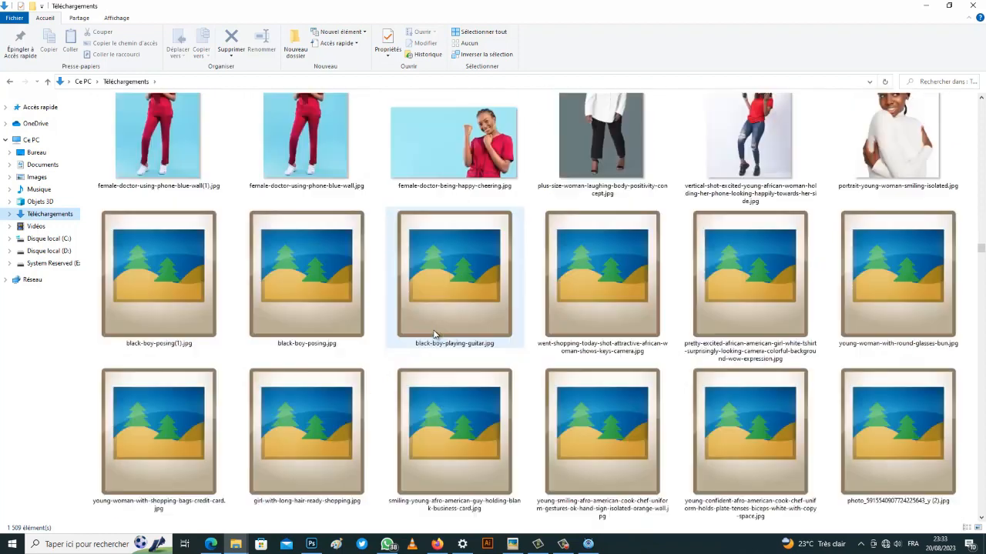
{"action": "scroll", "coordinate": [433, 333], "scroll_direction": "down", "scroll_amount": 5}
{"action": "scroll", "coordinate": [435, 333], "scroll_direction": "up", "scroll_amount": 10}
{"action": "scroll", "coordinate": [445, 334], "scroll_direction": "down", "scroll_amount": 3}
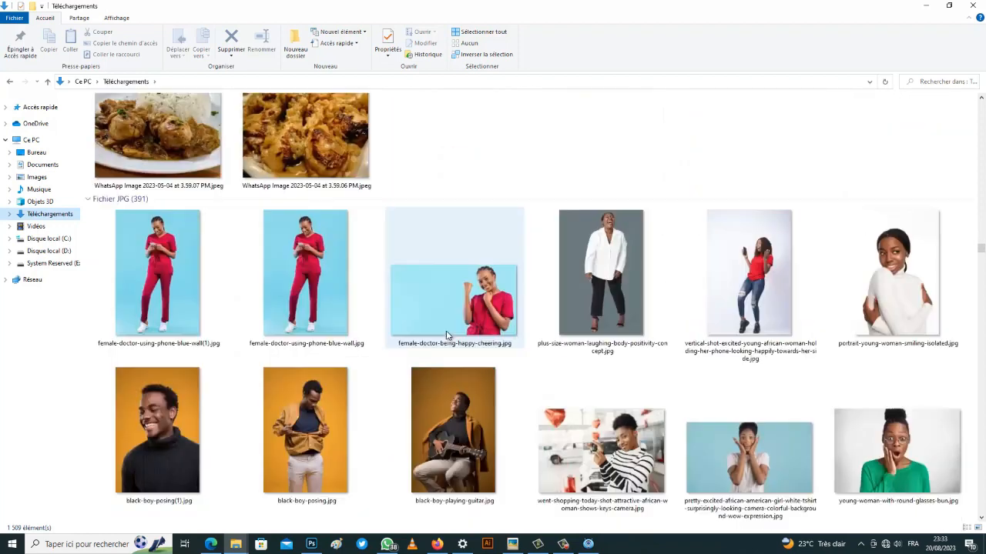
{"action": "left_click_drag", "start_coordinate": [844, 445], "coordinate": [479, 61]}
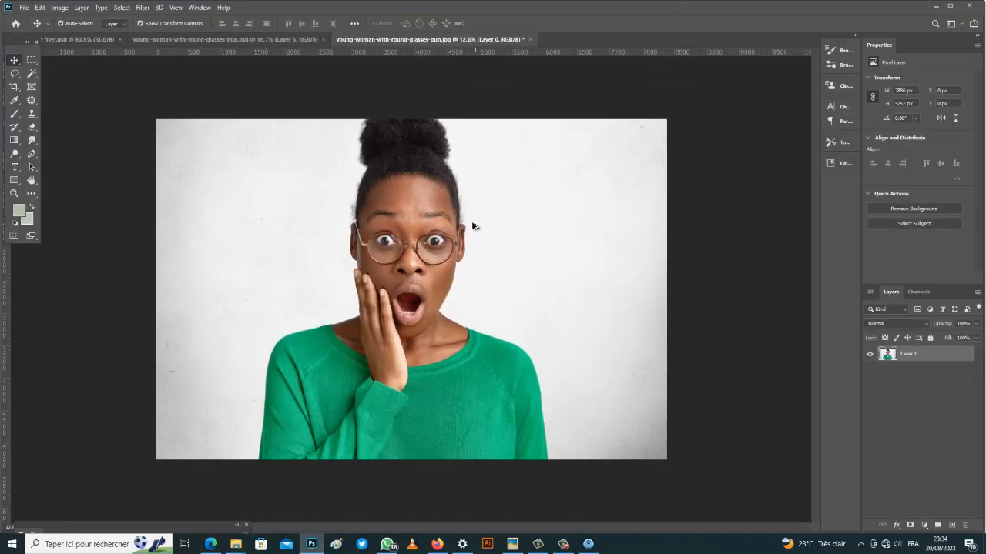
Step: Examine the original photo up close, checking the hair edges, bun, face, glasses and sweater against the light background
{"action": "scroll", "coordinate": [370, 120], "scroll_direction": "up", "scroll_amount": 3}
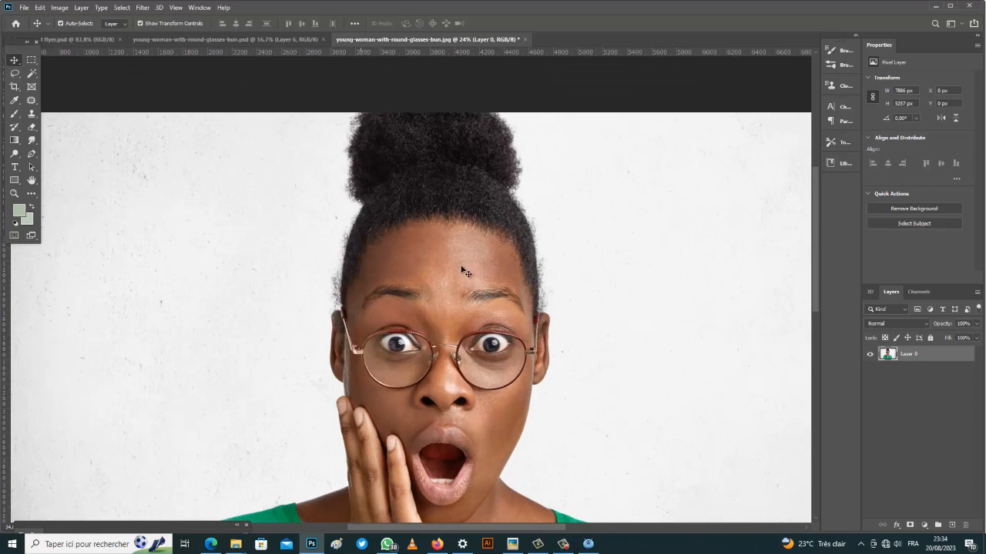
{"action": "scroll", "coordinate": [467, 270], "scroll_direction": "down", "scroll_amount": 3}
{"action": "scroll", "coordinate": [358, 383], "scroll_direction": "up", "scroll_amount": 2}
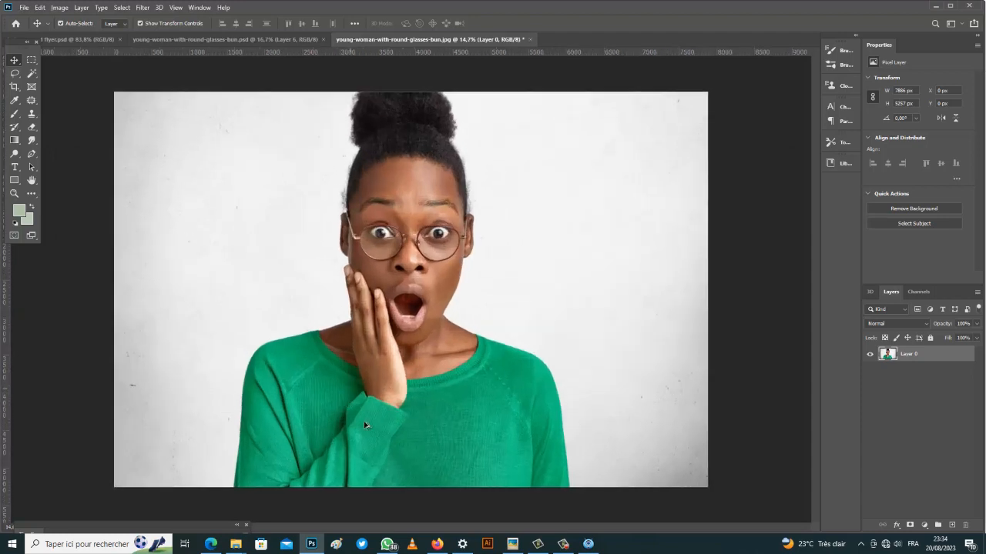
{"action": "scroll", "coordinate": [490, 450], "scroll_direction": "up", "scroll_amount": 1}
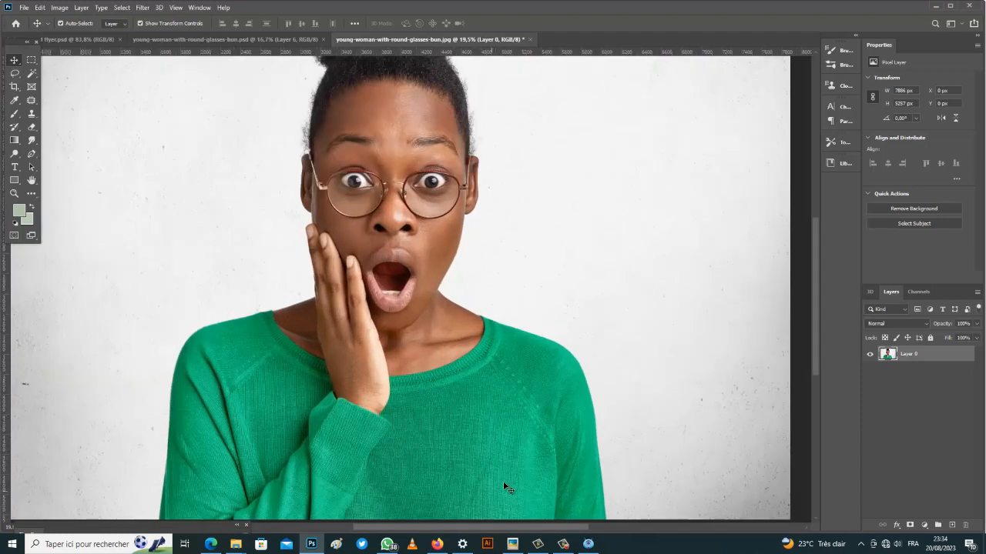
{"action": "scroll", "coordinate": [473, 187], "scroll_direction": "up", "scroll_amount": 4}
{"action": "scroll", "coordinate": [534, 200], "scroll_direction": "down", "scroll_amount": 2}
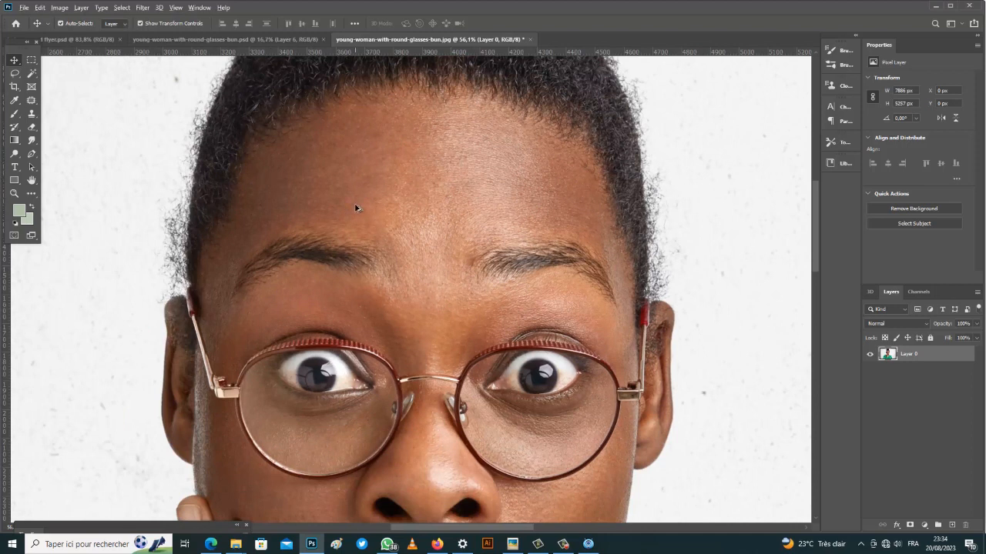
{"action": "scroll", "coordinate": [355, 208], "scroll_direction": "down", "scroll_amount": 2}
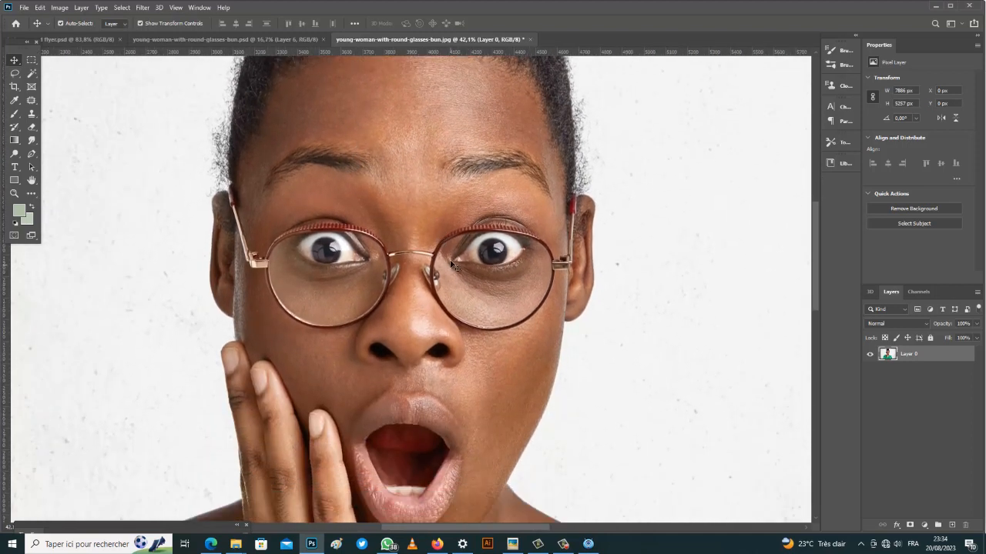
{"action": "scroll", "coordinate": [493, 394], "scroll_direction": "up", "scroll_amount": 1}
{"action": "scroll", "coordinate": [566, 149], "scroll_direction": "up", "scroll_amount": 2}
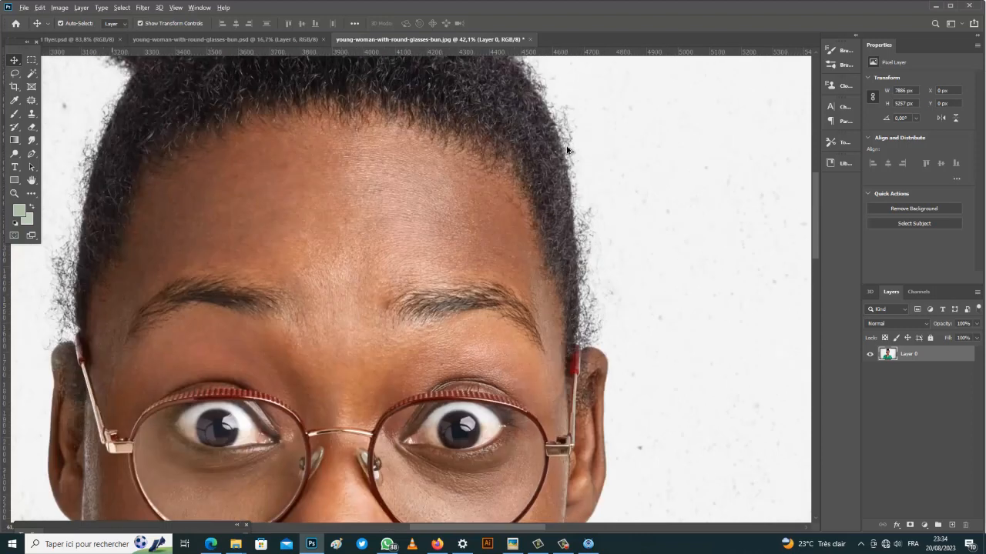
{"action": "scroll", "coordinate": [566, 149], "scroll_direction": "up", "scroll_amount": 2}
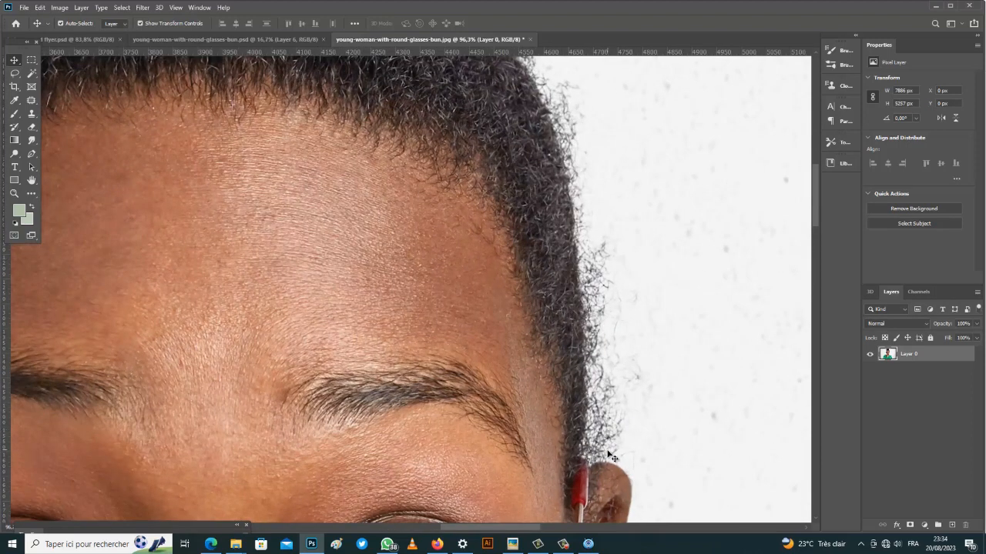
{"action": "scroll", "coordinate": [618, 413], "scroll_direction": "down", "scroll_amount": 3}
{"action": "scroll", "coordinate": [358, 204], "scroll_direction": "up", "scroll_amount": 2}
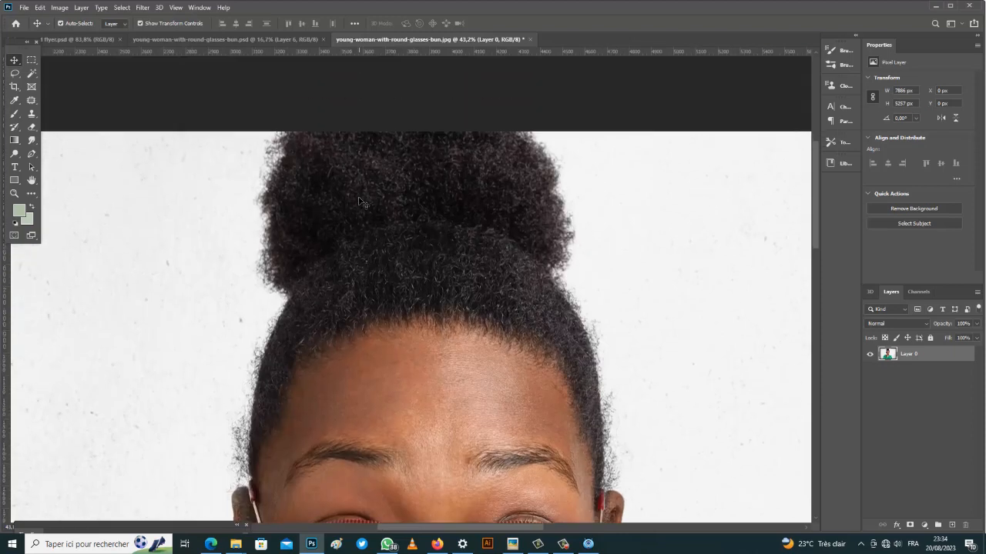
{"action": "scroll", "coordinate": [358, 204], "scroll_direction": "down", "scroll_amount": 3}
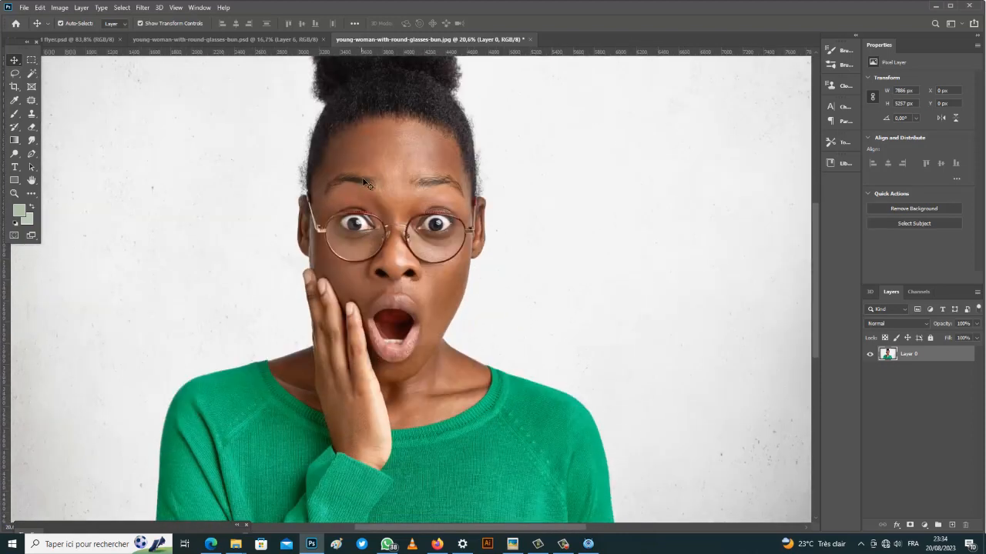
{"action": "scroll", "coordinate": [362, 177], "scroll_direction": "down", "scroll_amount": 3}
{"action": "scroll", "coordinate": [414, 189], "scroll_direction": "up", "scroll_amount": 3}
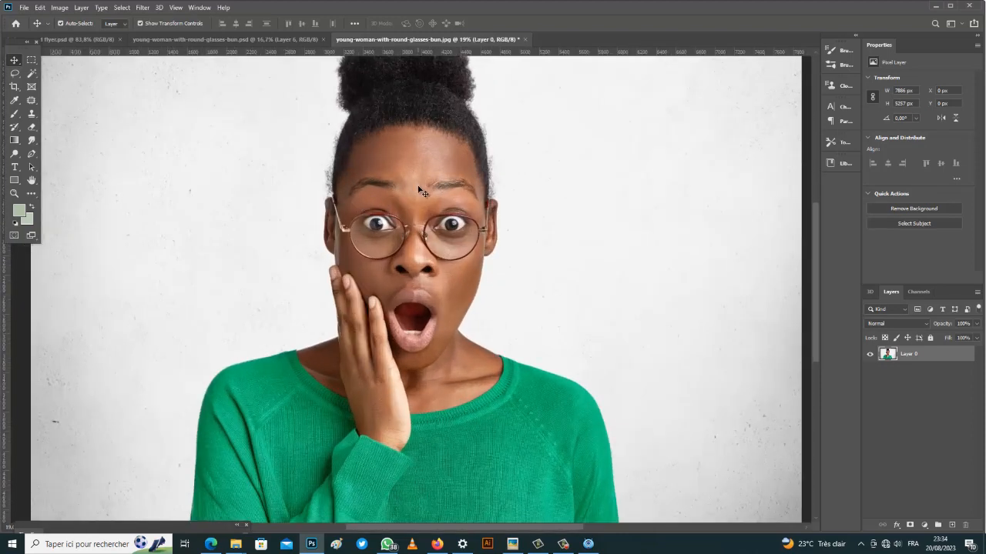
{"action": "scroll", "coordinate": [420, 215], "scroll_direction": "up", "scroll_amount": 3}
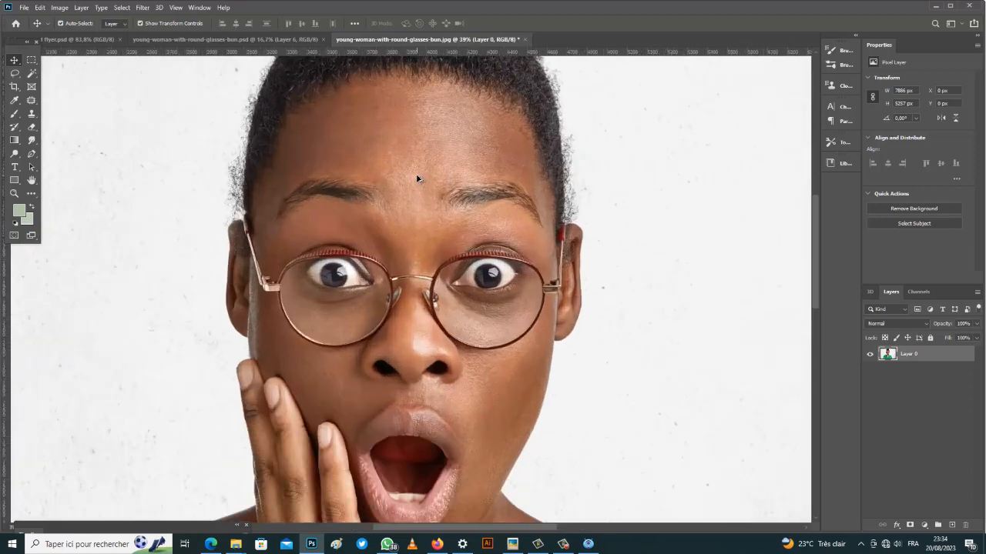
{"action": "scroll", "coordinate": [436, 242], "scroll_direction": "down", "scroll_amount": 2}
{"action": "scroll", "coordinate": [281, 296], "scroll_direction": "down", "scroll_amount": 2}
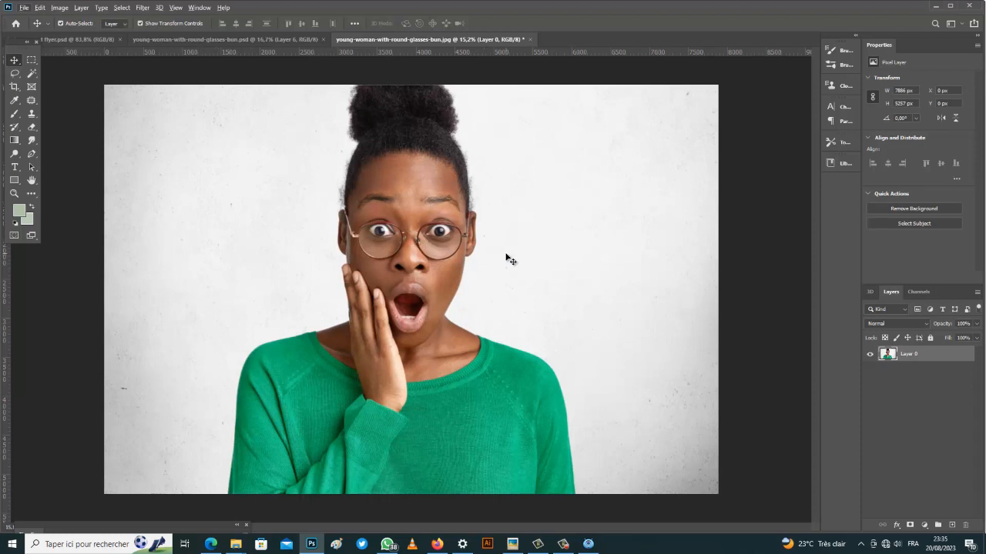
{"action": "scroll", "coordinate": [499, 256], "scroll_direction": "up", "scroll_amount": 2}
{"action": "scroll", "coordinate": [499, 257], "scroll_direction": "down", "scroll_amount": 3}
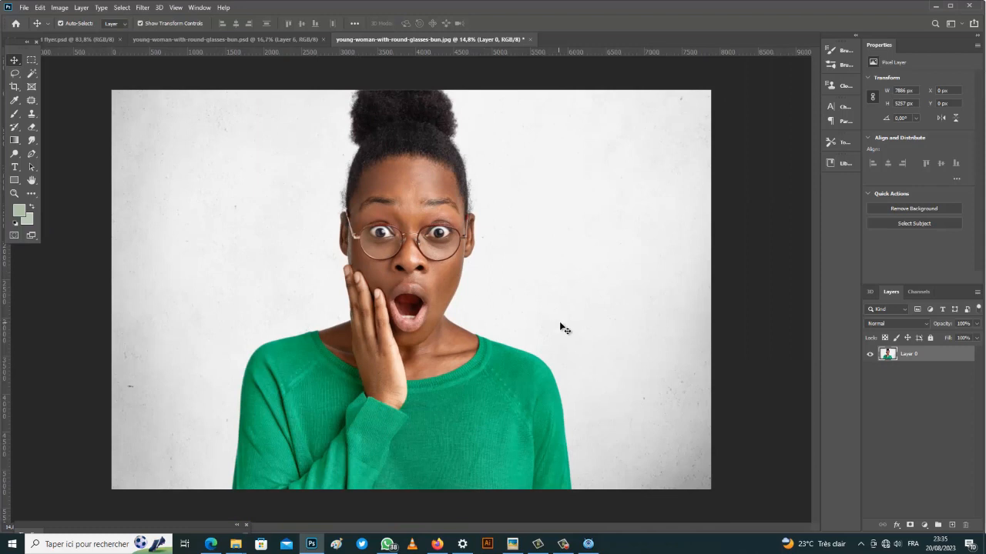
{"action": "scroll", "coordinate": [561, 324], "scroll_direction": "down", "scroll_amount": 1}
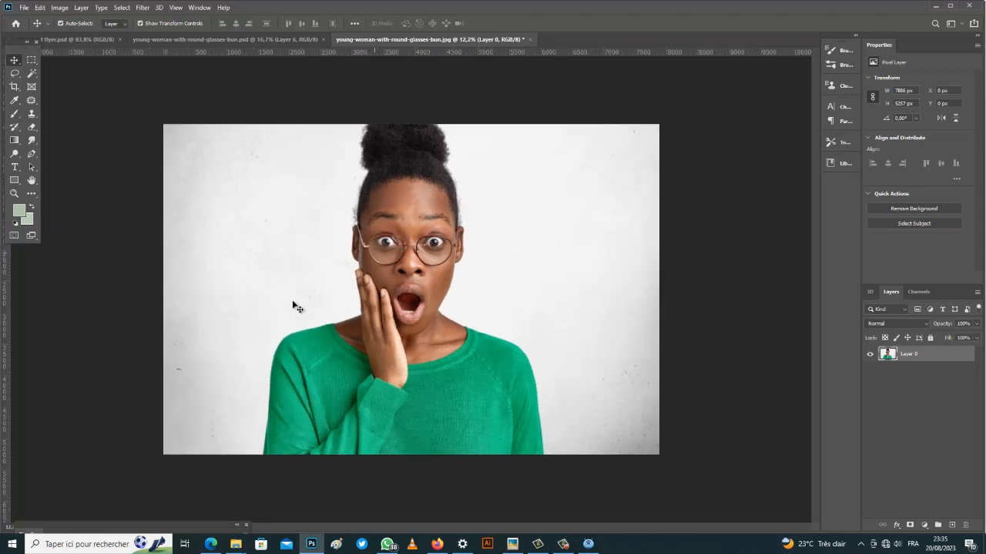
{"action": "scroll", "coordinate": [388, 117], "scroll_direction": "up", "scroll_amount": 2}
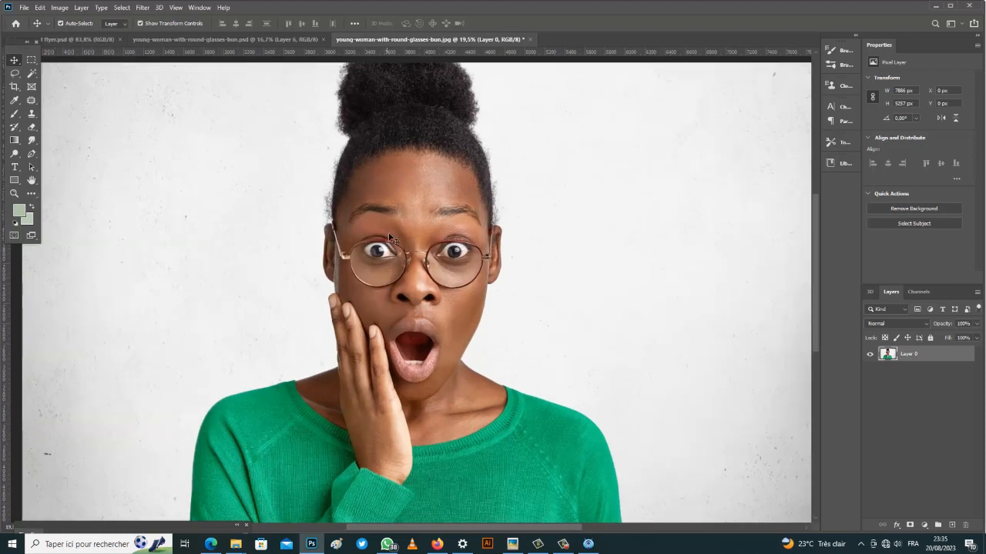
Step: Switch to young-woman-with-round-glasses-bun.psd and hide the visible retouching layers, from Layer 6 down through Group 2 copy 4
{"action": "left_click", "coordinate": [273, 38]}
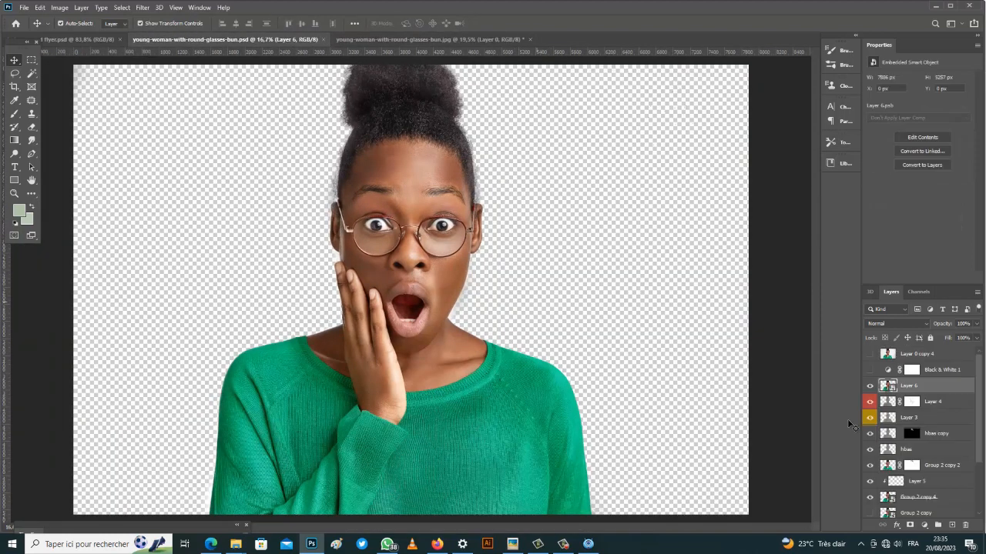
{"action": "left_click_drag", "start_coordinate": [872, 389], "coordinate": [870, 432]}
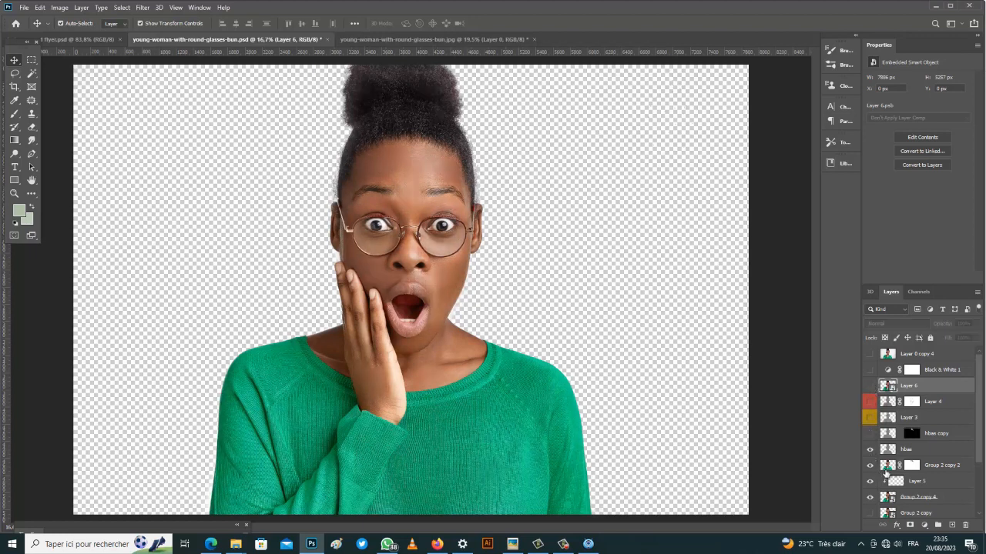
{"action": "left_click_drag", "start_coordinate": [869, 472], "coordinate": [871, 501]}
{"action": "scroll", "coordinate": [892, 490], "scroll_direction": "down", "scroll_amount": 2}
{"action": "scroll", "coordinate": [881, 478], "scroll_direction": "down", "scroll_amount": 1}
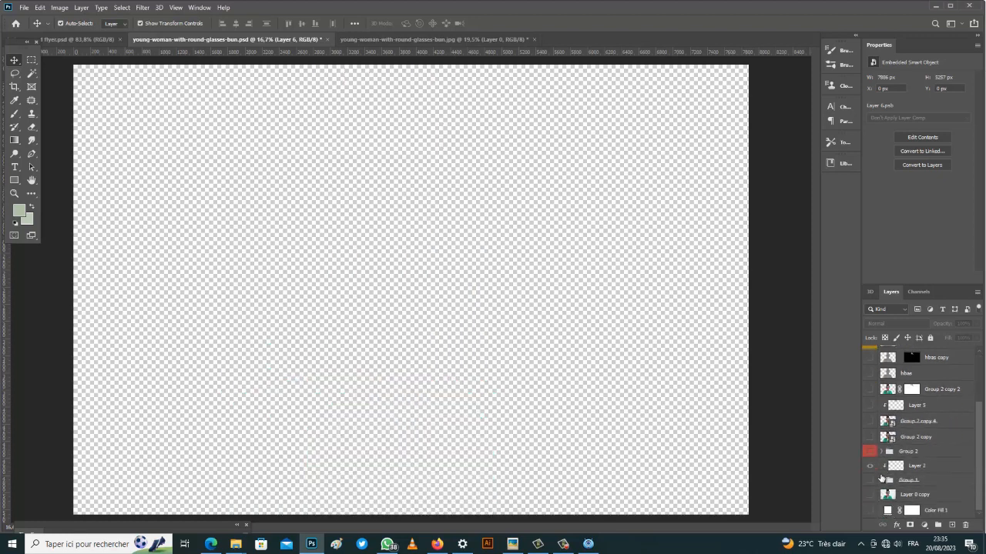
Step: Show Layer 0 copy to inspect the original photo with its background
{"action": "left_click", "coordinate": [870, 495]}
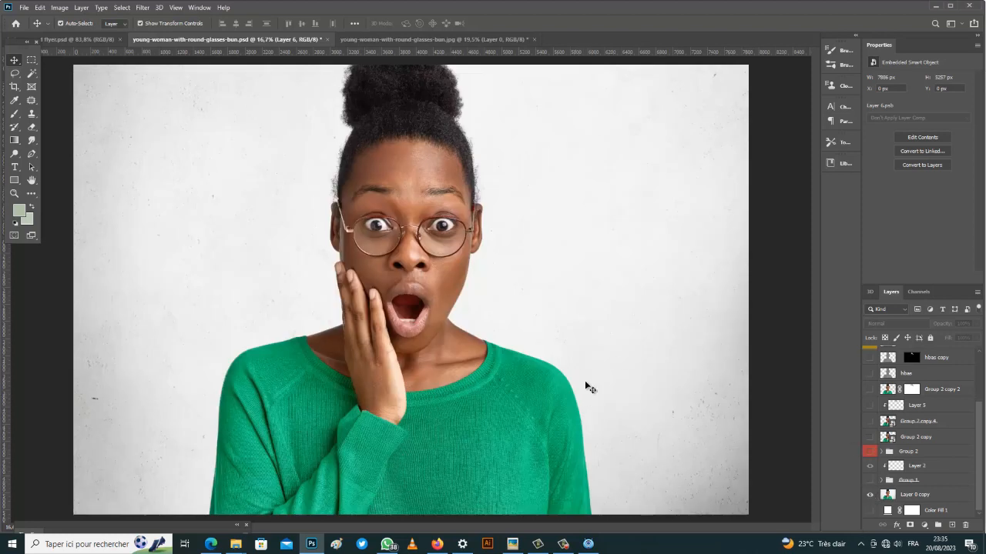
{"action": "scroll", "coordinate": [395, 135], "scroll_direction": "up", "scroll_amount": 2}
{"action": "scroll", "coordinate": [433, 253], "scroll_direction": "down", "scroll_amount": 3}
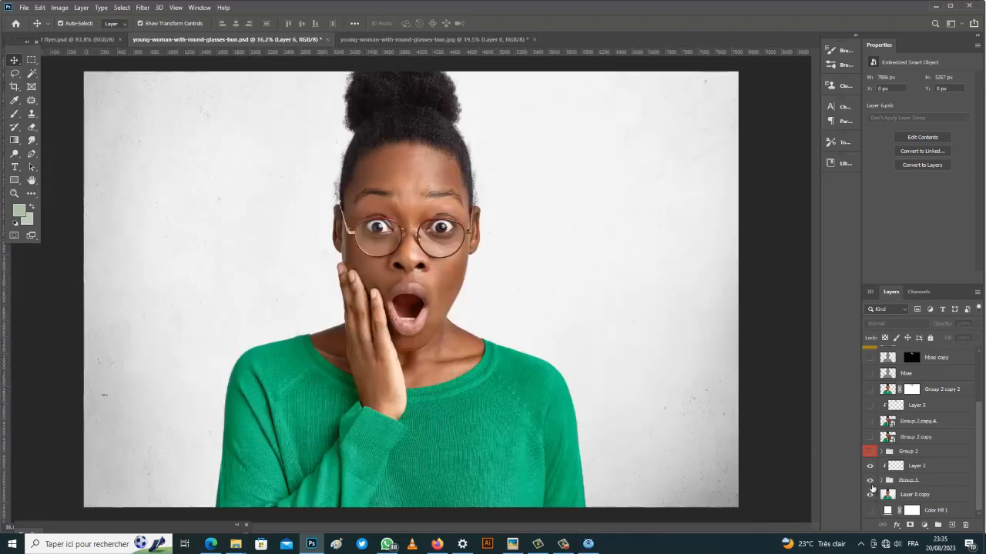
Step: Display the cutout in Group 1 with Layer 0 copy hidden, and check its edges around the face
{"action": "left_click", "coordinate": [870, 495]}
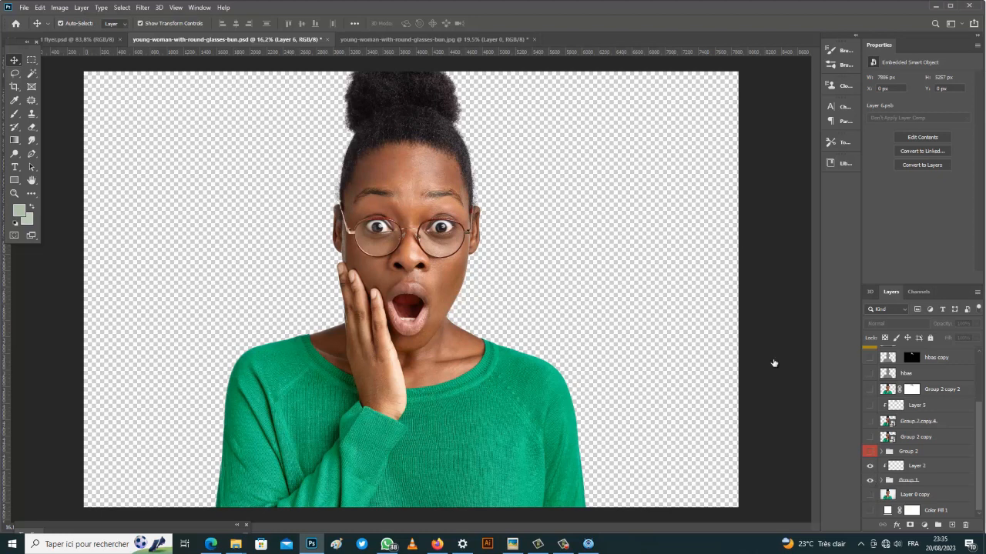
{"action": "scroll", "coordinate": [439, 164], "scroll_direction": "up", "scroll_amount": 3}
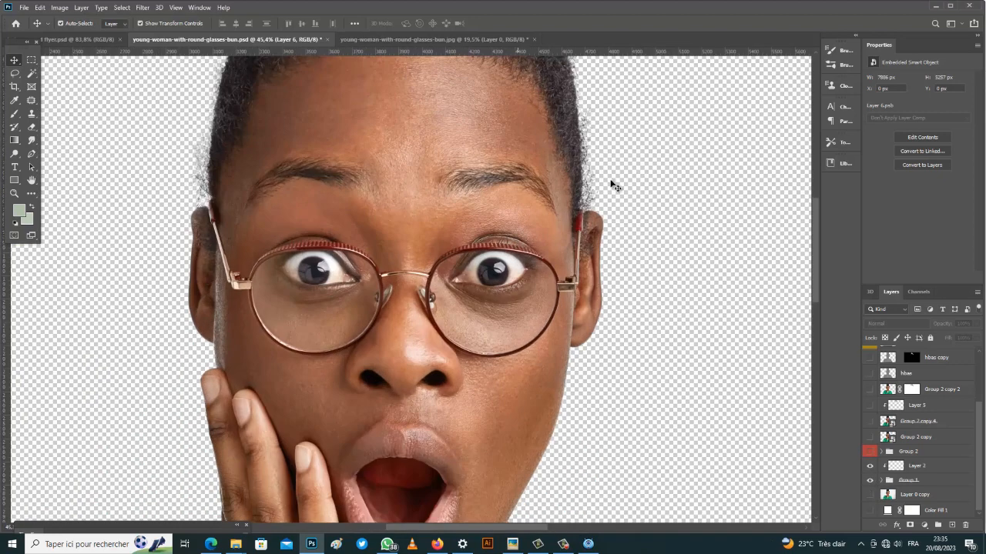
{"action": "scroll", "coordinate": [584, 329], "scroll_direction": "down", "scroll_amount": 1}
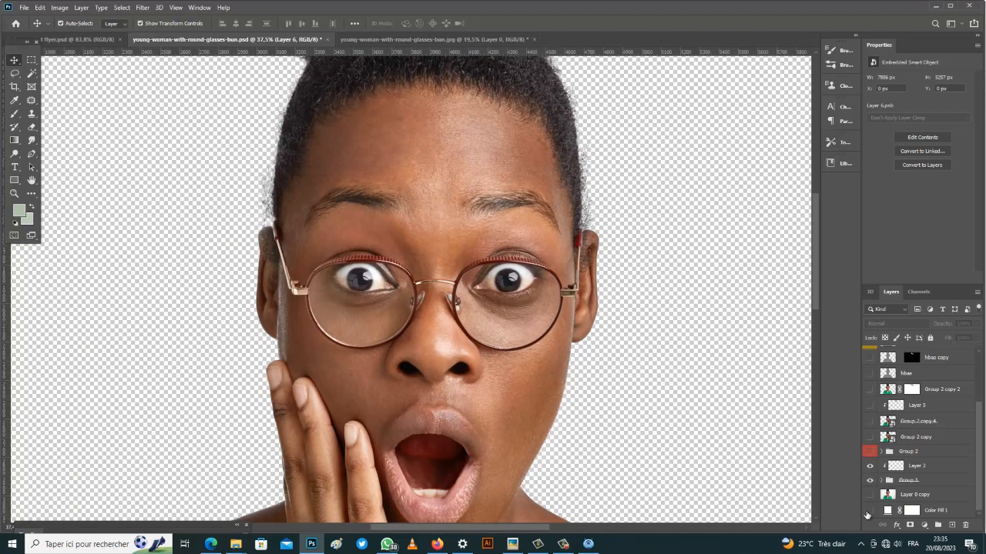
Step: Show the white Color Fill 1 behind the cutout to check the fine hair edges, and hide it again
{"action": "left_click", "coordinate": [869, 512]}
{"action": "scroll", "coordinate": [555, 173], "scroll_direction": "up", "scroll_amount": 3}
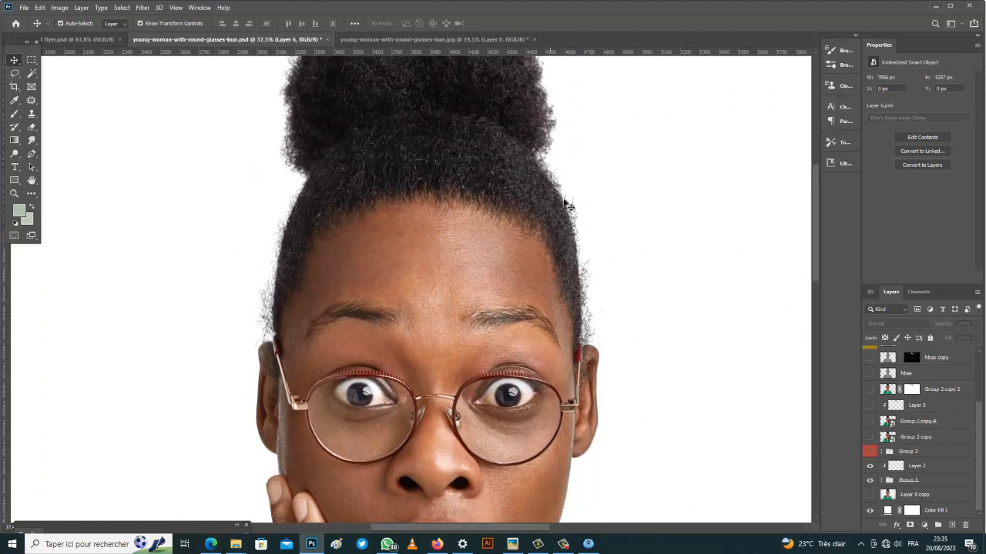
{"action": "scroll", "coordinate": [587, 236], "scroll_direction": "up", "scroll_amount": 2}
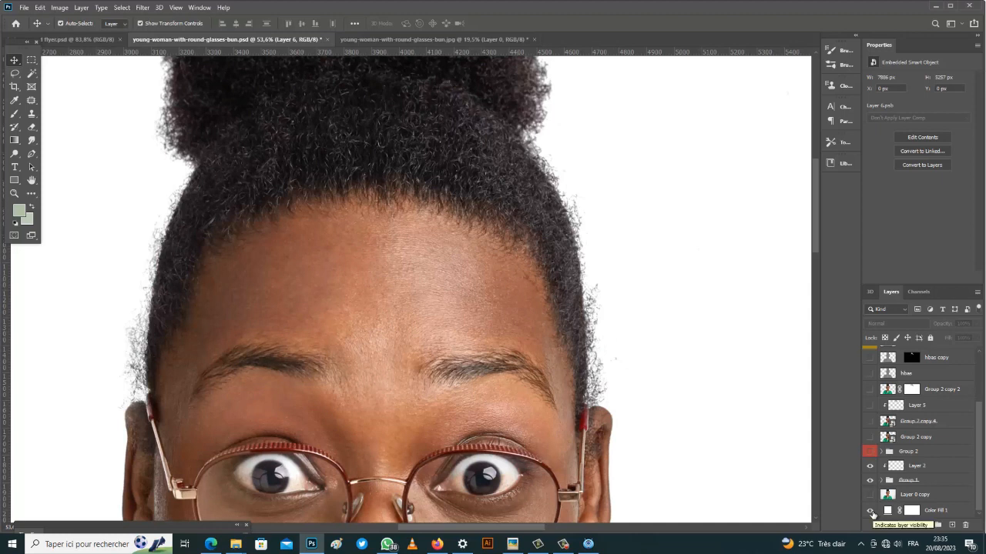
{"action": "left_click", "coordinate": [870, 511]}
{"action": "scroll", "coordinate": [575, 373], "scroll_direction": "down", "scroll_amount": 4}
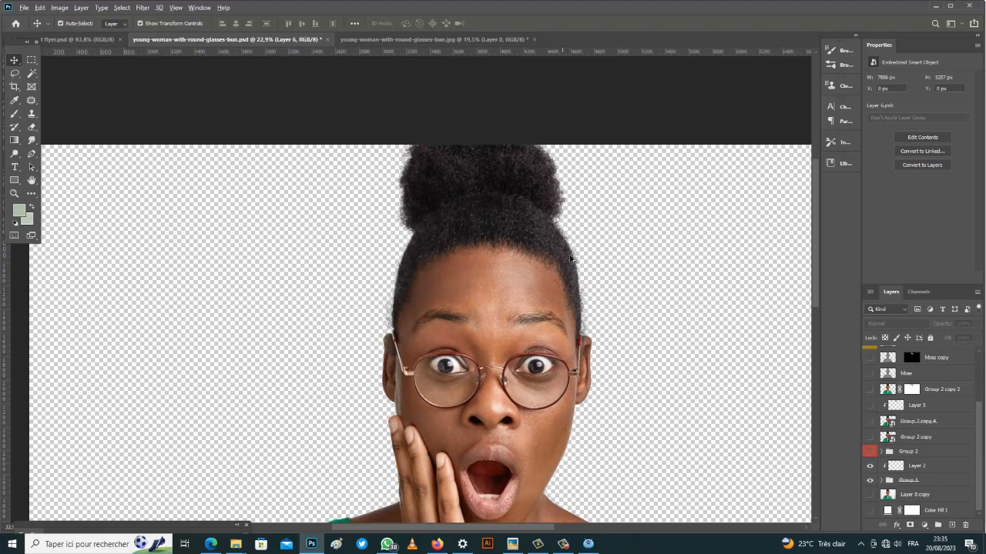
Step: Show Group 2 over the cutout, switching it off and on to compare the retouching on the face
{"action": "scroll", "coordinate": [571, 255], "scroll_direction": "up", "scroll_amount": 1}
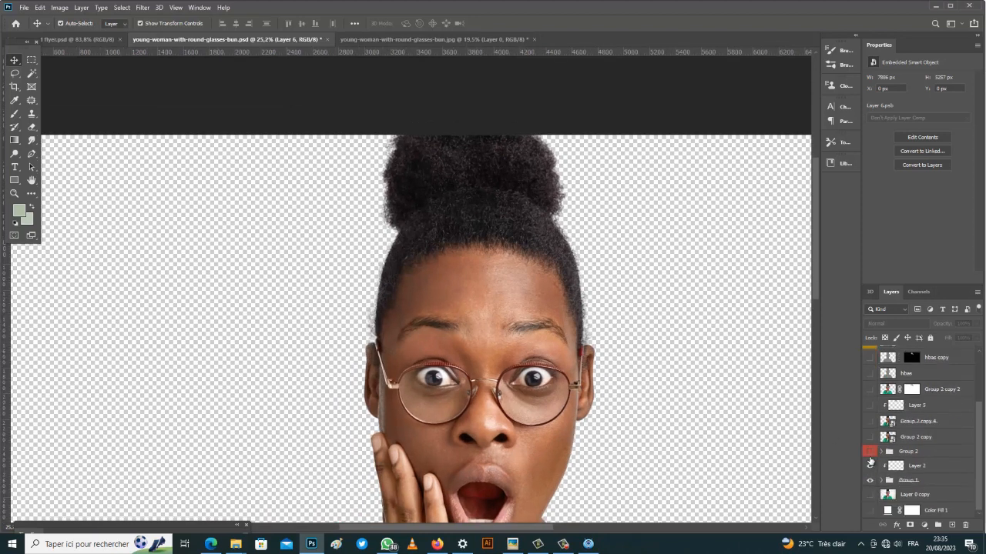
{"action": "left_click", "coordinate": [869, 454]}
{"action": "left_click", "coordinate": [870, 454]}
{"action": "left_click", "coordinate": [870, 456]}
{"action": "left_click", "coordinate": [870, 455]}
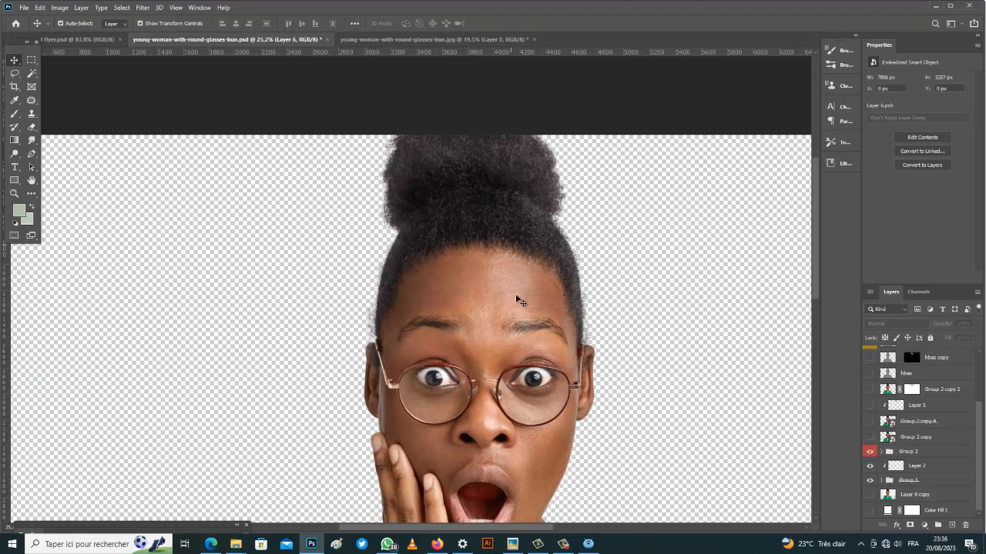
Step: Show Group 2 copy, Group 2 copy 4, Layer 5, Group 2 copy 2 and hbae in turn, checking each retouch on the portrait
{"action": "scroll", "coordinate": [519, 288], "scroll_direction": "down", "scroll_amount": 1}
{"action": "scroll", "coordinate": [539, 285], "scroll_direction": "up", "scroll_amount": 2}
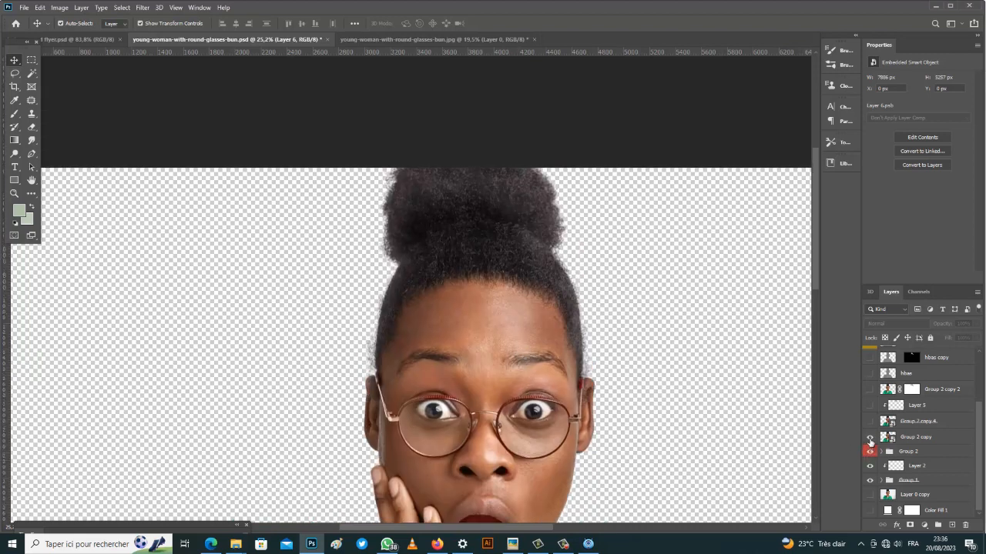
{"action": "scroll", "coordinate": [501, 381], "scroll_direction": "down", "scroll_amount": 3}
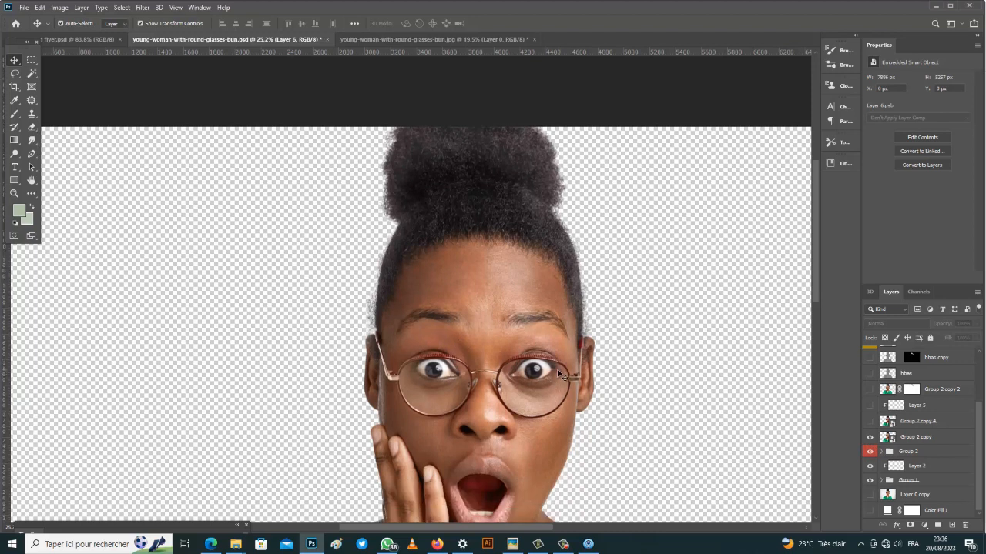
{"action": "left_click", "coordinate": [870, 412]}
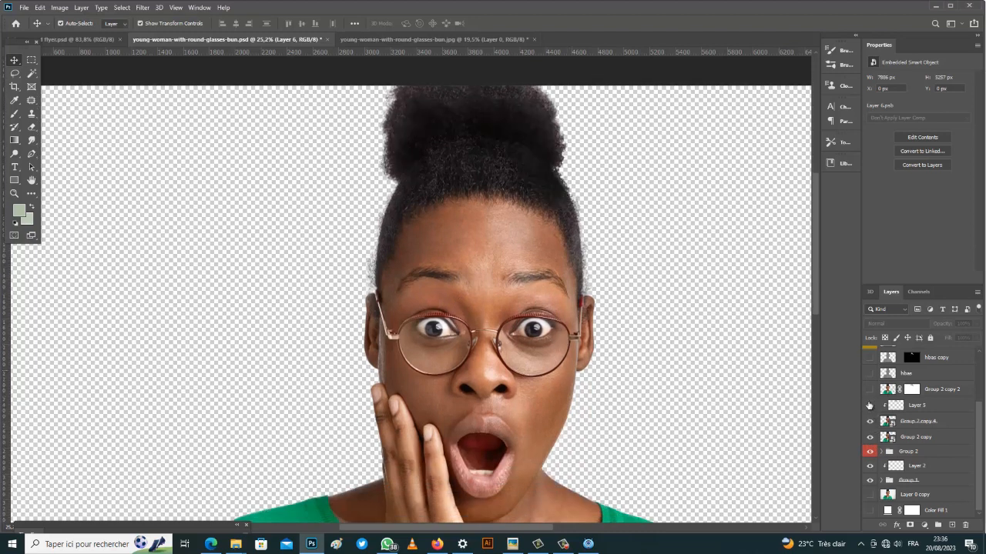
{"action": "left_click", "coordinate": [870, 390]}
{"action": "scroll", "coordinate": [755, 381], "scroll_direction": "up", "scroll_amount": 1}
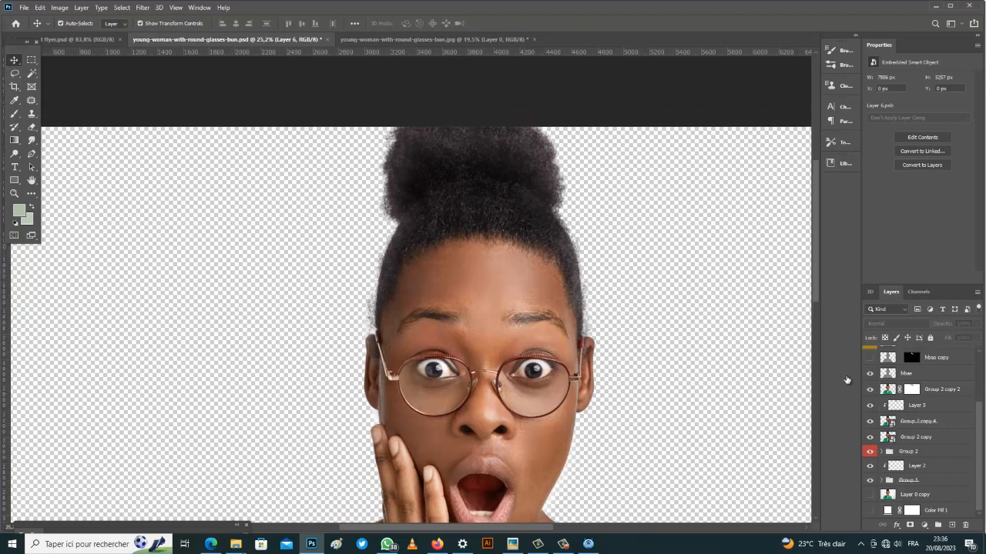
Step: Check the hair and forehead with hbae hidden and shown, and make hbae copy and Layer 3 visible
{"action": "scroll", "coordinate": [490, 269], "scroll_direction": "up", "scroll_amount": 3}
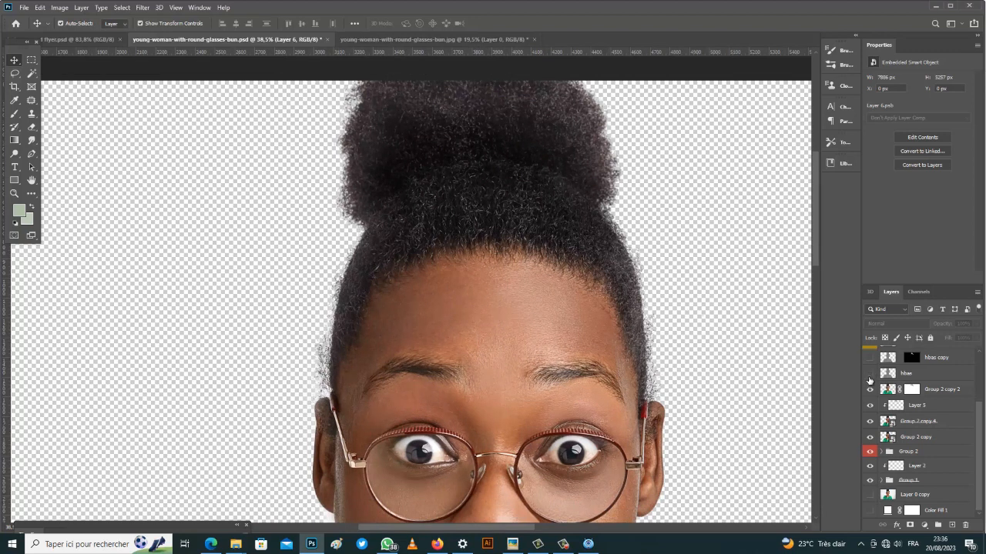
{"action": "scroll", "coordinate": [873, 389], "scroll_direction": "up", "scroll_amount": 2}
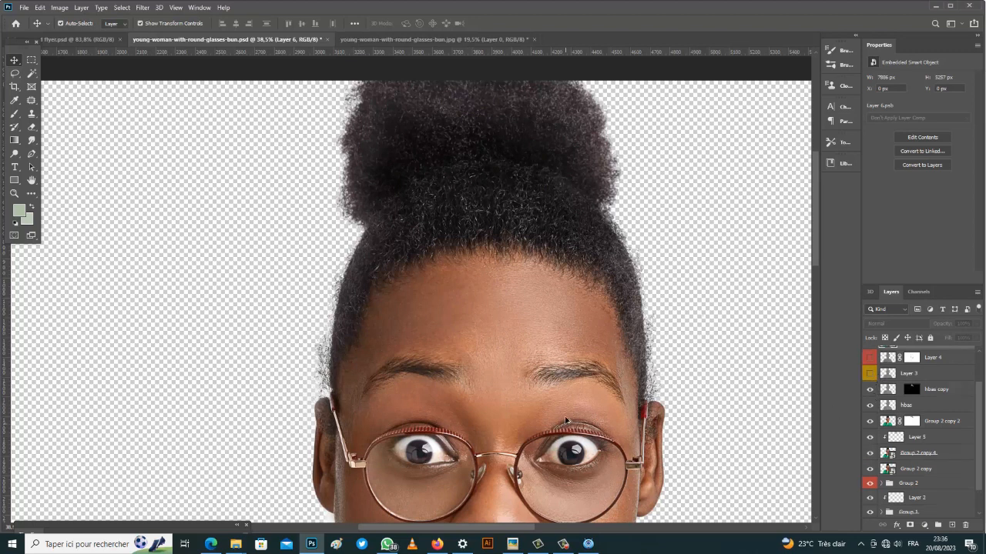
{"action": "scroll", "coordinate": [565, 420], "scroll_direction": "down", "scroll_amount": 4}
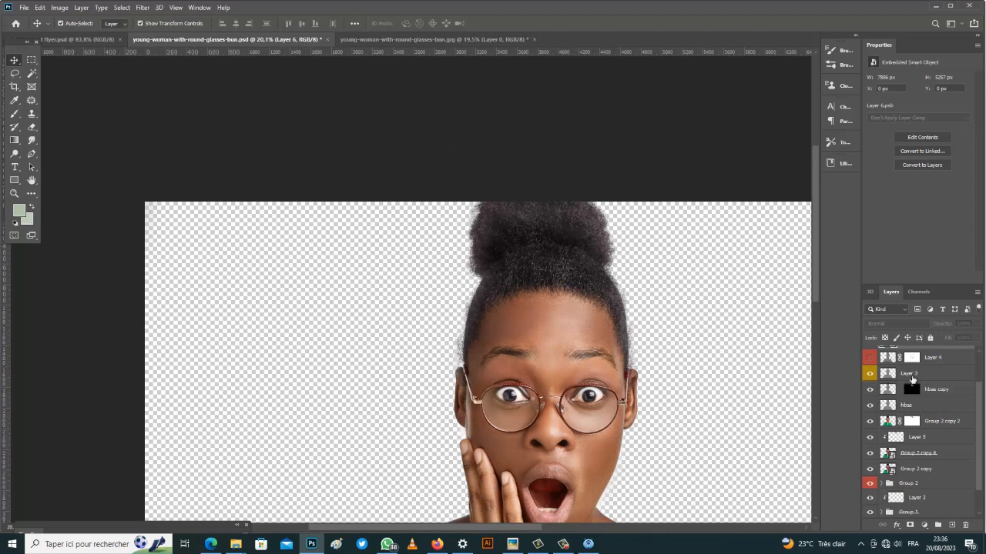
Step: Compare the full portrait with Layer 3 hidden and shown, and make Layer 4 visible above it
{"action": "scroll", "coordinate": [912, 380], "scroll_direction": "up", "scroll_amount": 2}
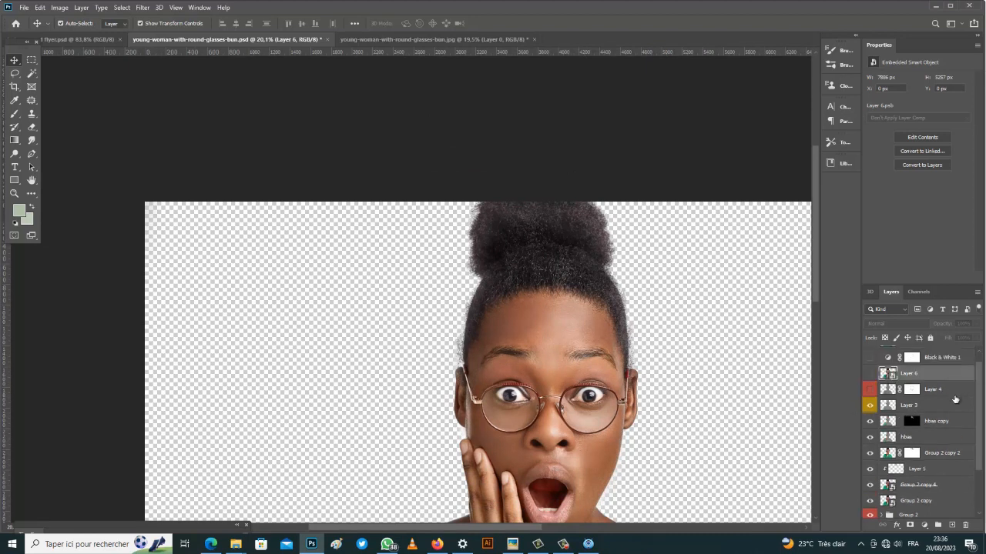
{"action": "scroll", "coordinate": [870, 402], "scroll_direction": "down", "scroll_amount": 1}
{"action": "scroll", "coordinate": [612, 381], "scroll_direction": "down", "scroll_amount": 2}
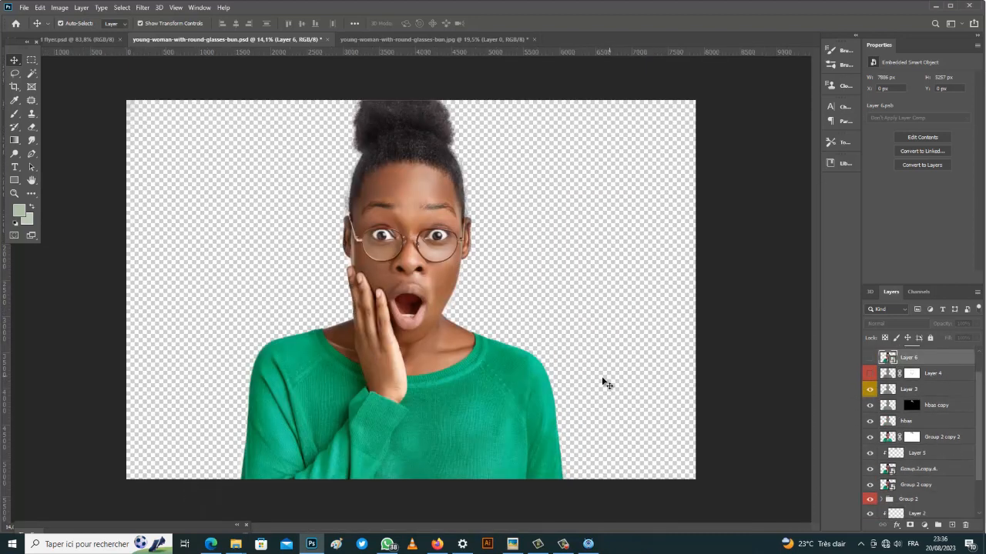
{"action": "left_click", "coordinate": [869, 391]}
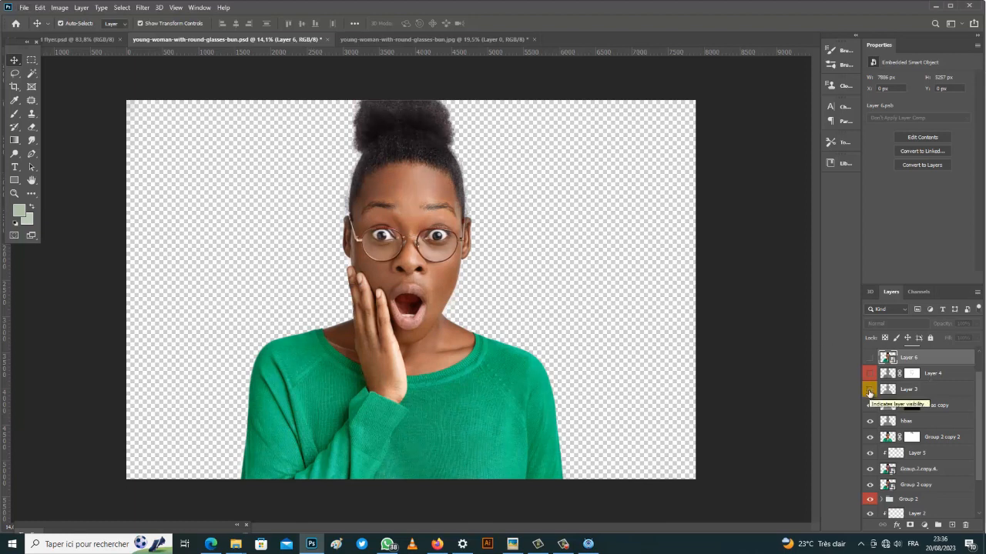
{"action": "left_click", "coordinate": [869, 391]}
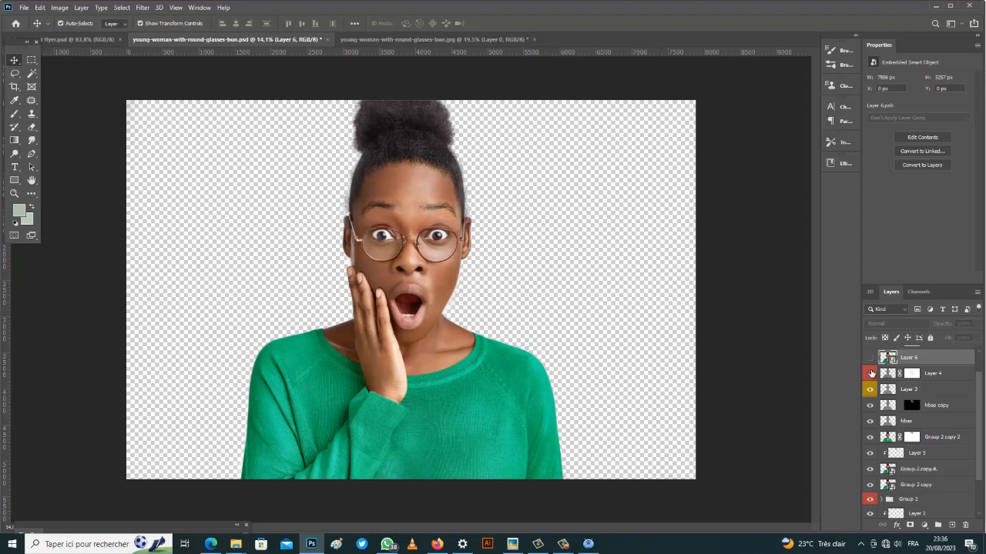
{"action": "left_click", "coordinate": [870, 374]}
{"action": "scroll", "coordinate": [908, 385], "scroll_direction": "up", "scroll_amount": 2}
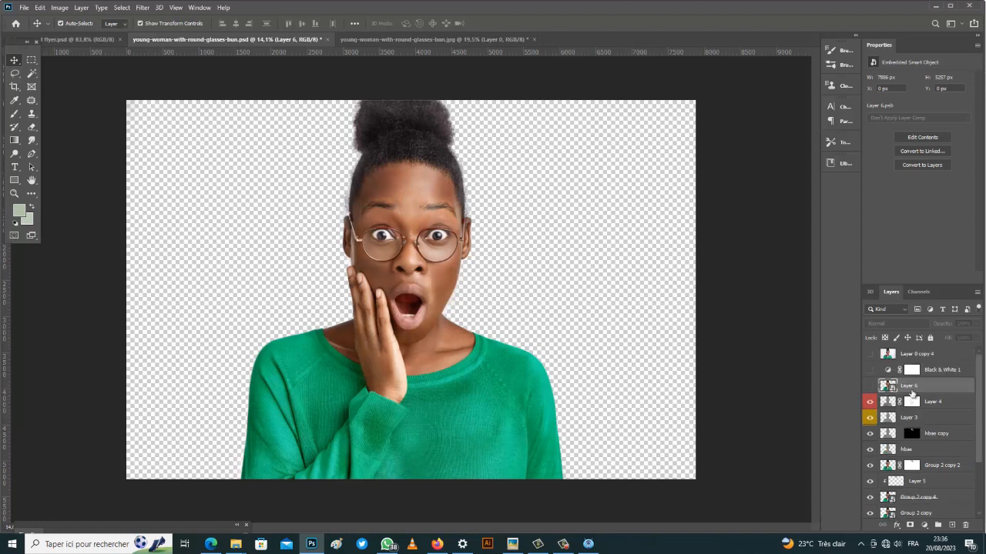
Step: Show and hide Layer 6 repeatedly to compare its effect on the retouched portrait, leaving it hidden
{"action": "left_click", "coordinate": [870, 386]}
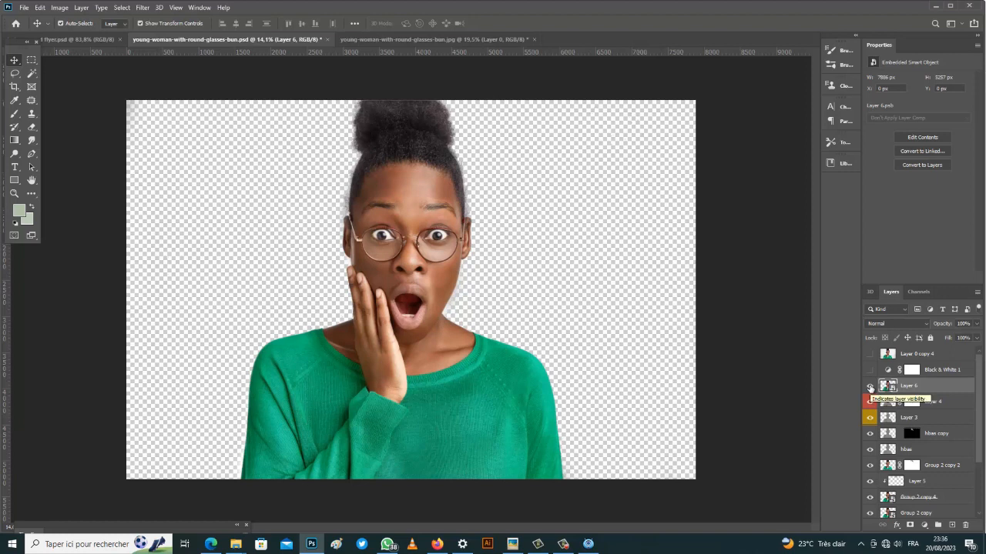
{"action": "left_click", "coordinate": [870, 386]}
{"action": "left_click", "coordinate": [870, 387]}
{"action": "left_click", "coordinate": [870, 387]}
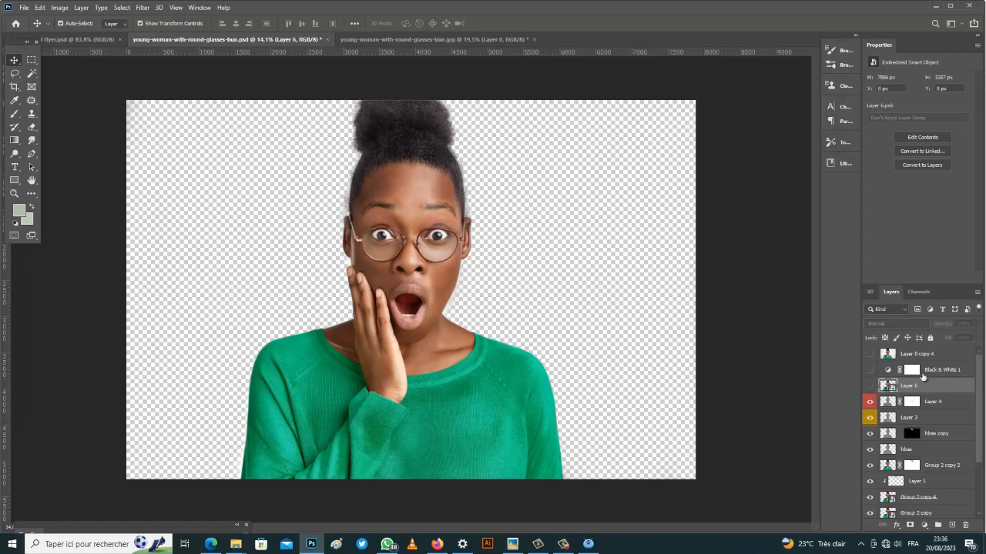
Step: Compare the retouched cutout with the original photo in Layer 0 copy 4, and inspect the face closely
{"action": "left_click", "coordinate": [871, 355]}
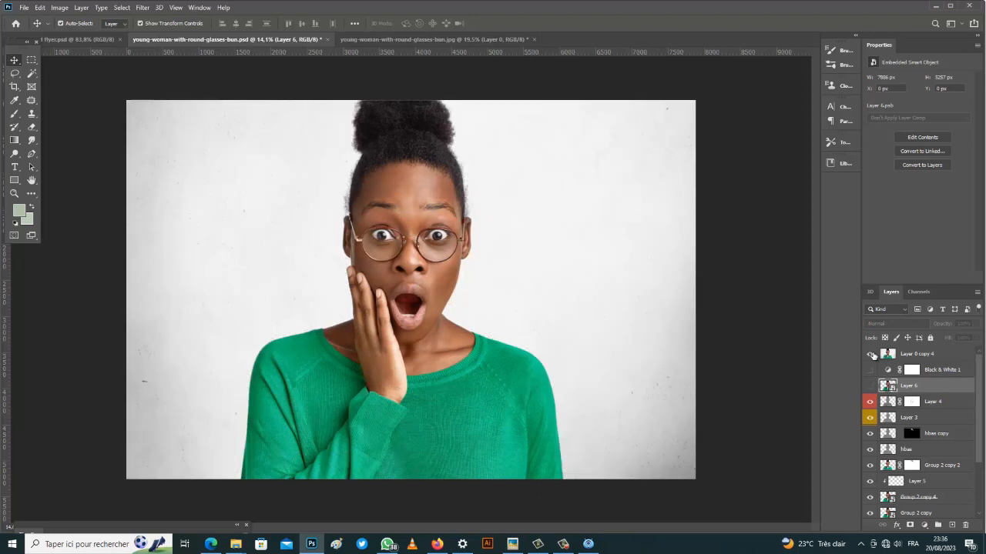
{"action": "left_click", "coordinate": [871, 355]}
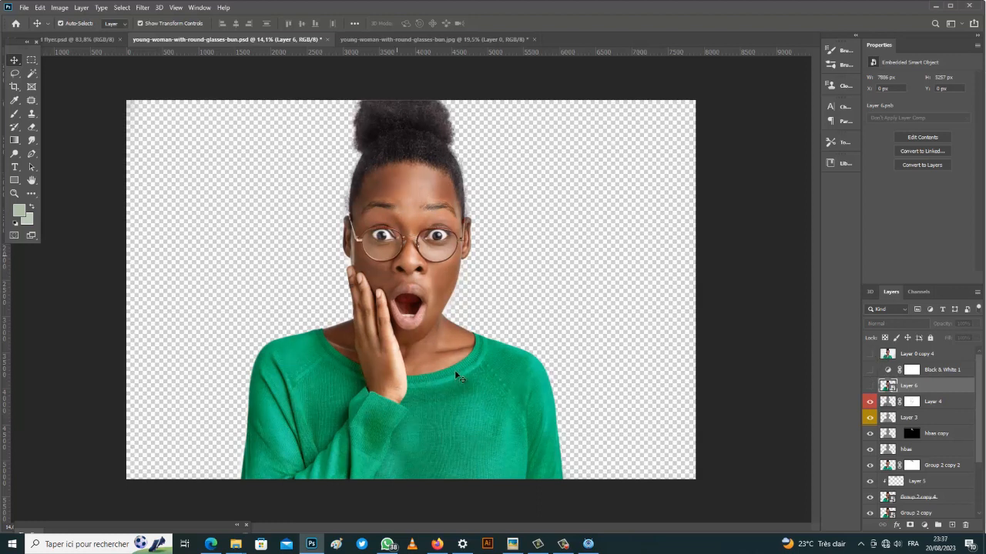
{"action": "scroll", "coordinate": [407, 229], "scroll_direction": "up", "scroll_amount": 1}
{"action": "scroll", "coordinate": [406, 229], "scroll_direction": "up", "scroll_amount": 3}
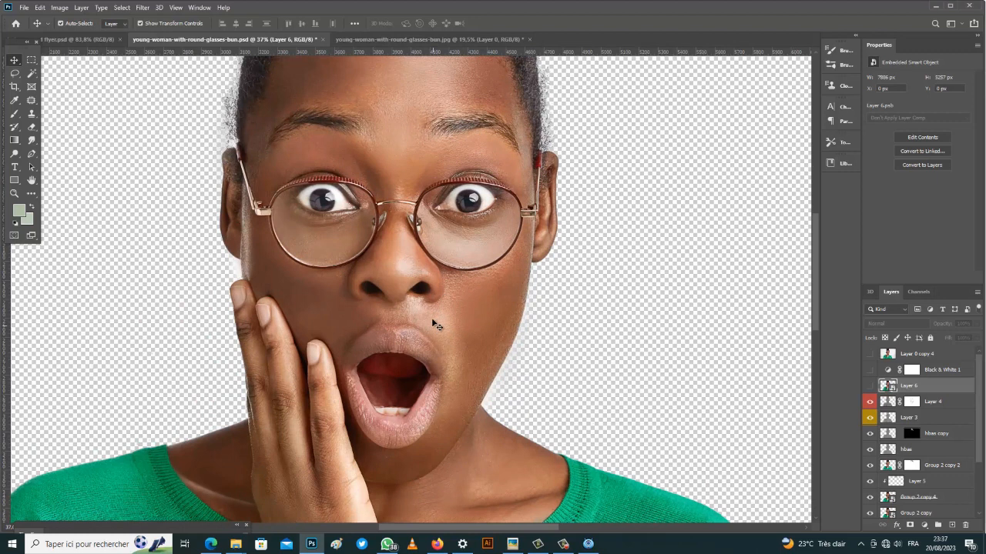
{"action": "scroll", "coordinate": [434, 298], "scroll_direction": "down", "scroll_amount": 4}
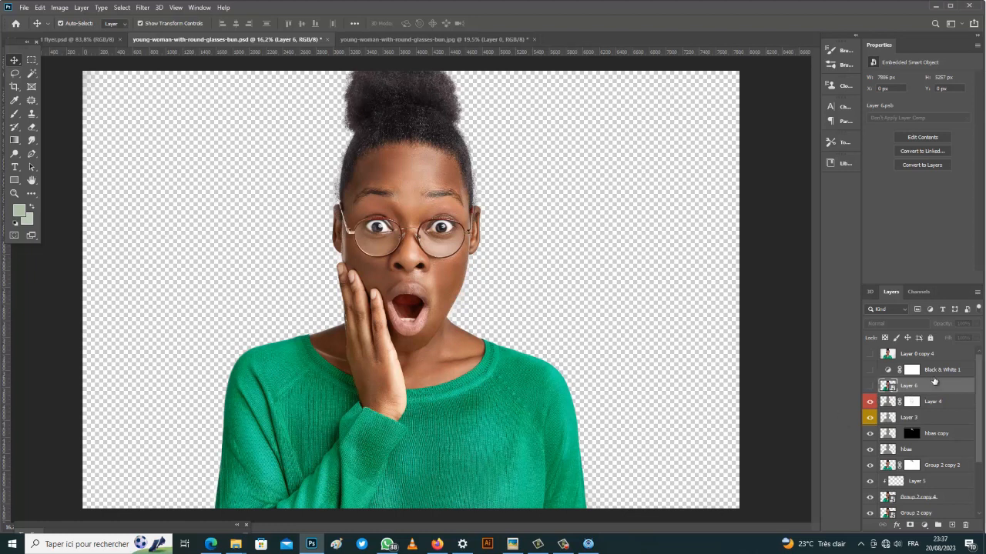
Step: Look through the layer stack and check Layer 6 once more over the full portrait
{"action": "scroll", "coordinate": [907, 400], "scroll_direction": "down", "scroll_amount": 3}
{"action": "scroll", "coordinate": [905, 480], "scroll_direction": "up", "scroll_amount": 2}
{"action": "left_click", "coordinate": [870, 387]}
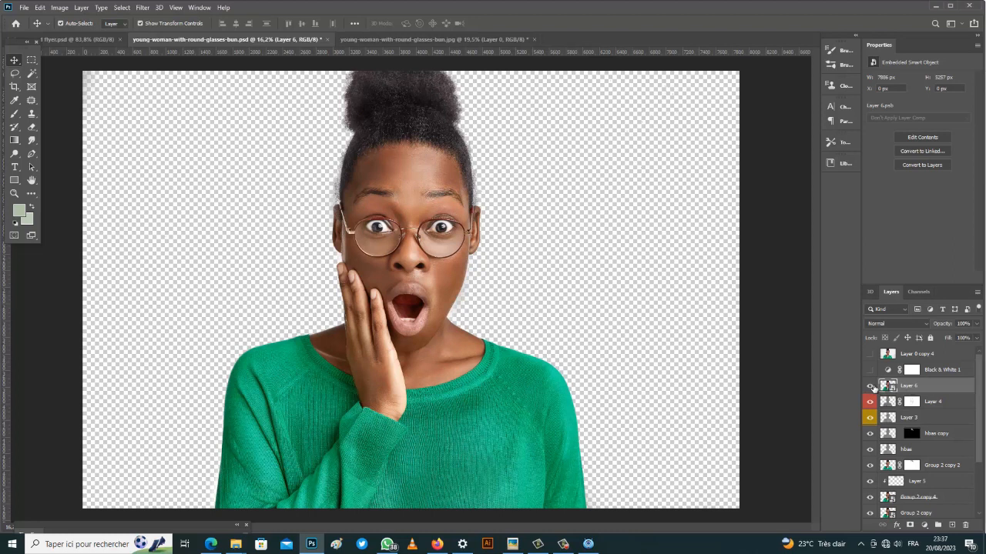
{"action": "left_click", "coordinate": [870, 387]}
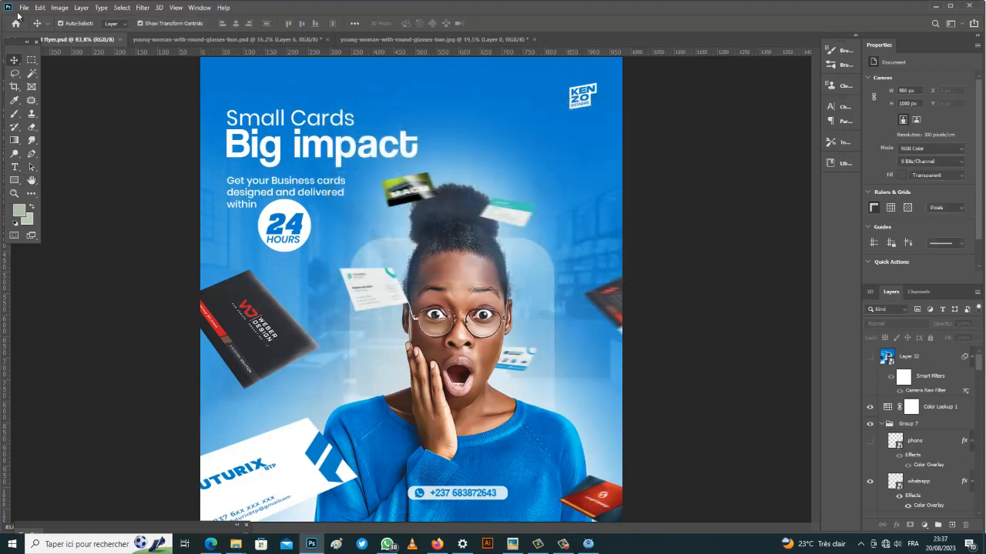
Step: Create a new white RGB document 980 pixels wide and 1080 pixels high, and fit it to the view
{"action": "left_click", "coordinate": [23, 8]}
{"action": "left_click", "coordinate": [31, 18]}
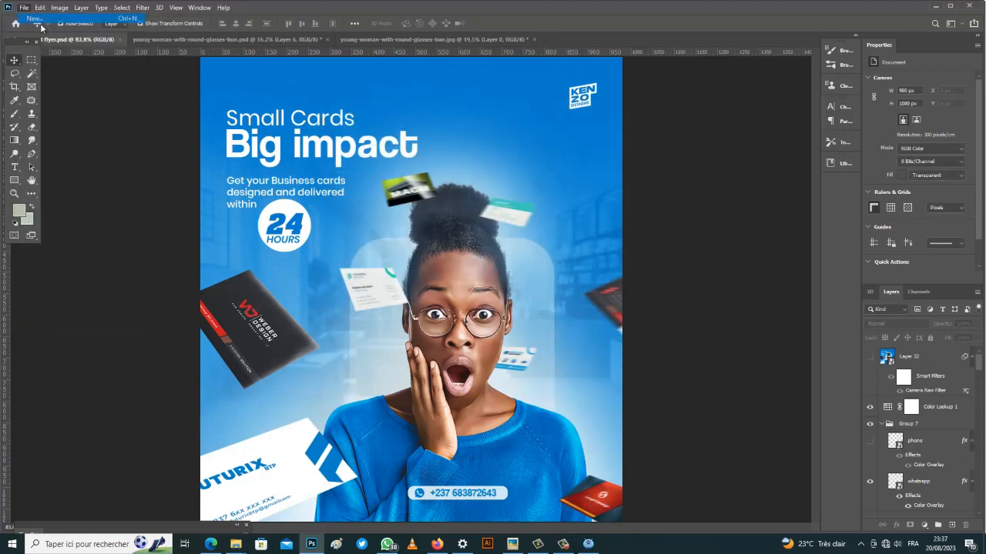
{"action": "left_click", "coordinate": [476, 211]}
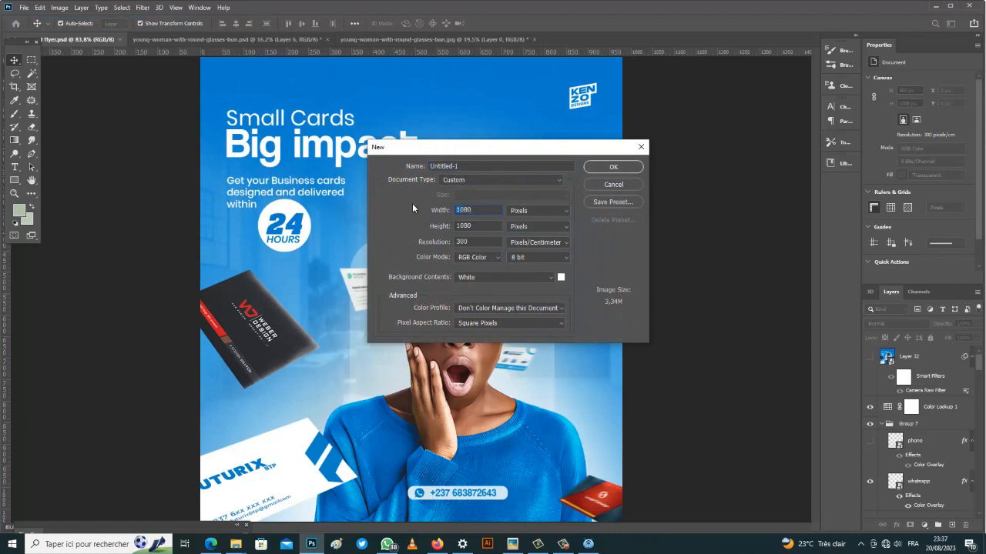
{"action": "left_click", "coordinate": [465, 212]}
{"action": "key", "text": "BackSpace"}
{"action": "type", "text": "9"}
{"action": "left_click", "coordinate": [613, 166]}
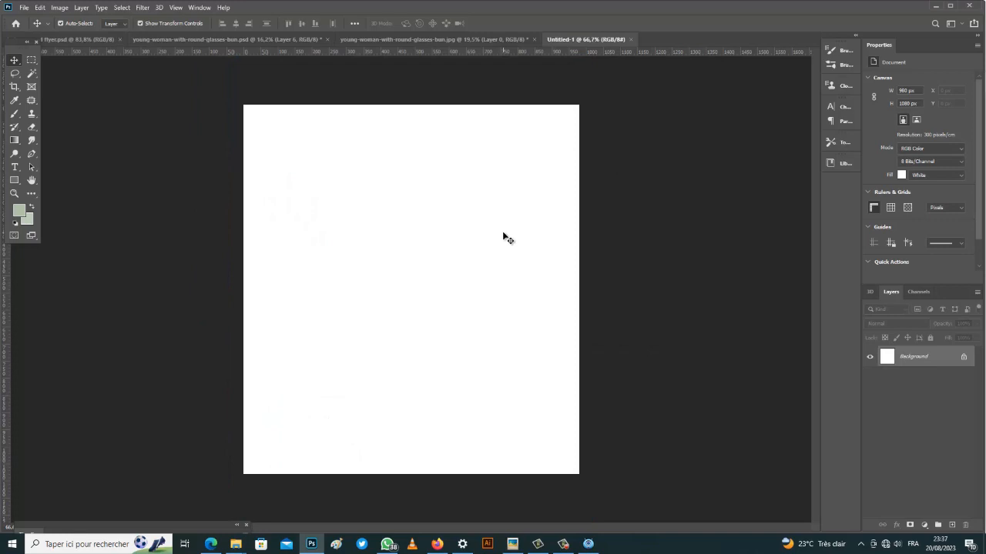
{"action": "key", "text": "ctrl+0"}
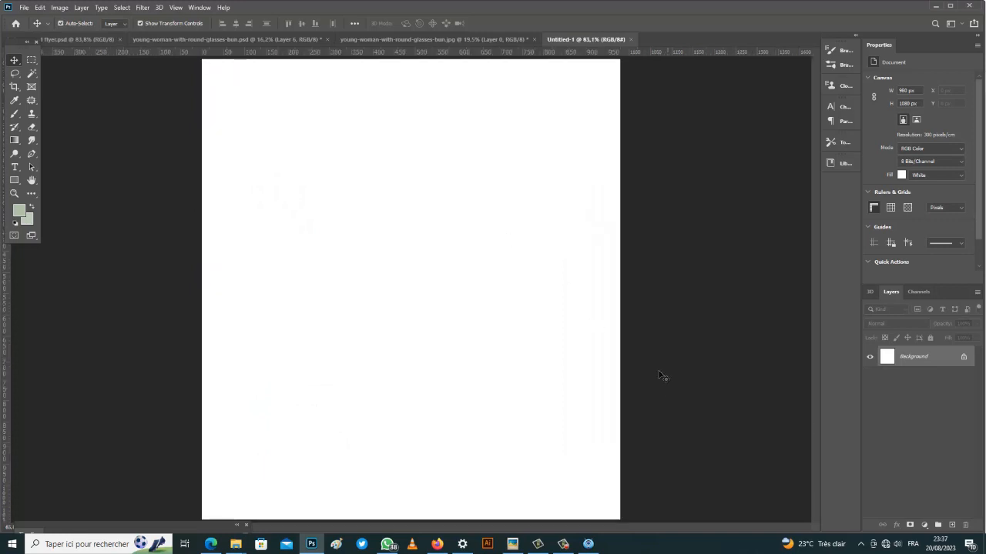
Step: Add a Solid Color fill layer above the background in muted blue #3b71a9
{"action": "left_click", "coordinate": [924, 524]}
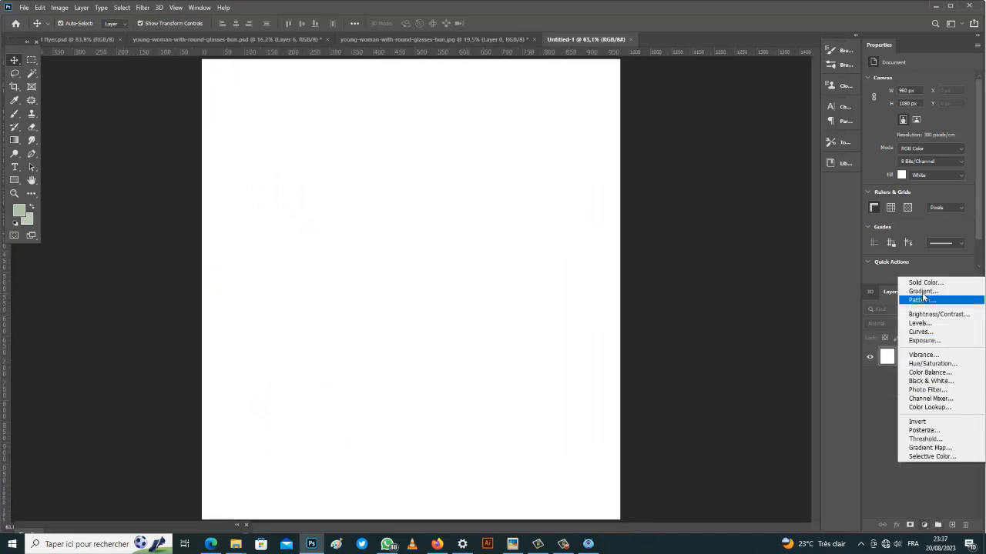
{"action": "left_click", "coordinate": [924, 283]}
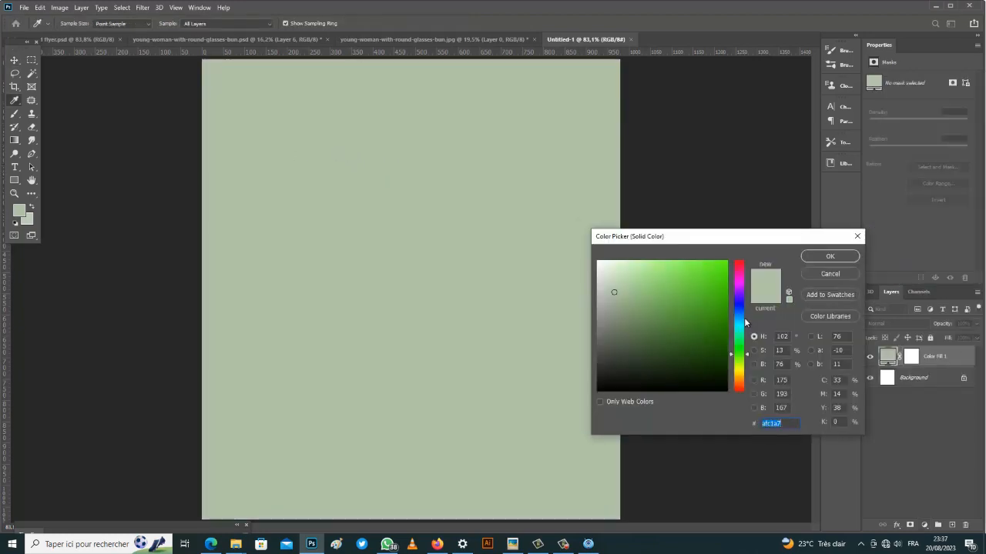
{"action": "mouse_move", "coordinate": [744, 322]}
{"action": "left_mouse_down"}
{"action": "mouse_move", "coordinate": [711, 289]}
{"action": "mouse_move", "coordinate": [662, 265]}
{"action": "mouse_move", "coordinate": [682, 301]}
{"action": "left_mouse_up"}
{"action": "left_click", "coordinate": [740, 315]}
{"action": "left_click", "coordinate": [699, 315]}
{"action": "left_click", "coordinate": [682, 305]}
{"action": "left_click", "coordinate": [831, 254]}
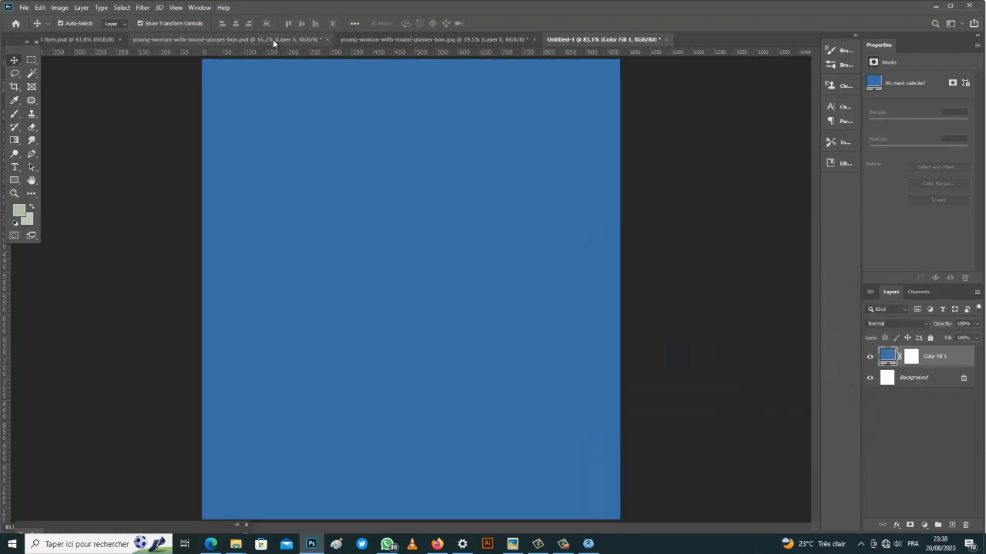
Step: In the finished flyer, sample the blue background beside the logo as the foreground color, #097ed4
{"action": "left_click", "coordinate": [59, 39]}
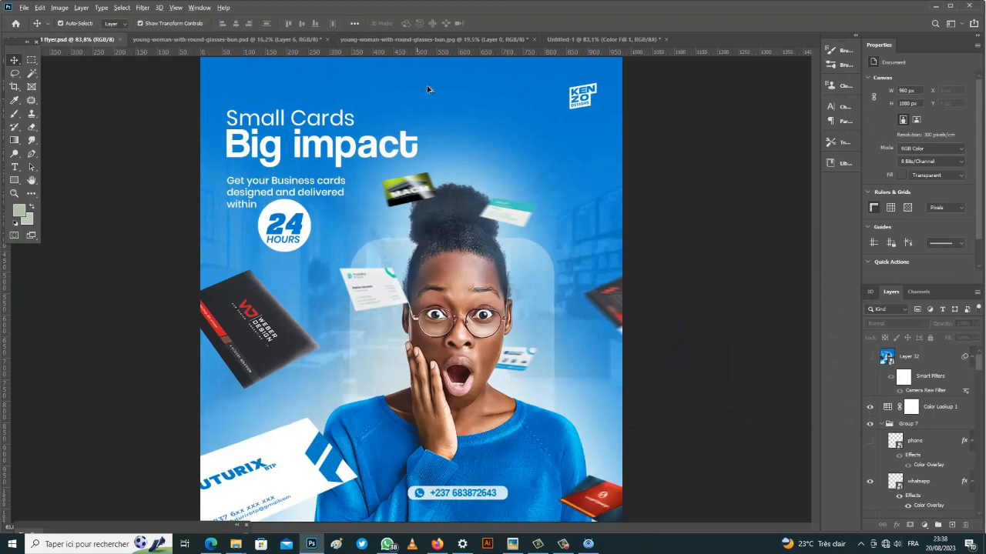
{"action": "scroll", "coordinate": [924, 462], "scroll_direction": "down", "scroll_amount": 10}
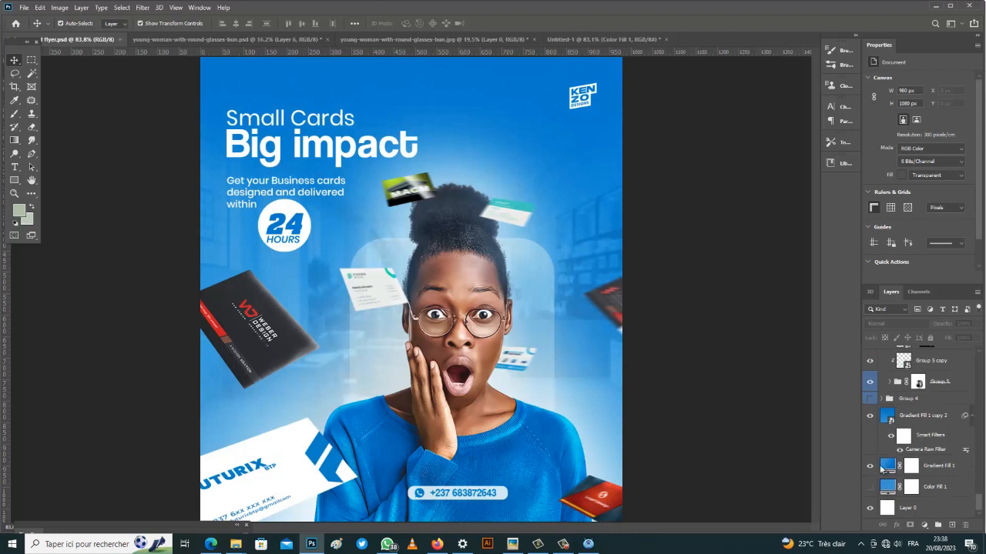
{"action": "left_click", "coordinate": [21, 214]}
{"action": "left_click", "coordinate": [542, 103]}
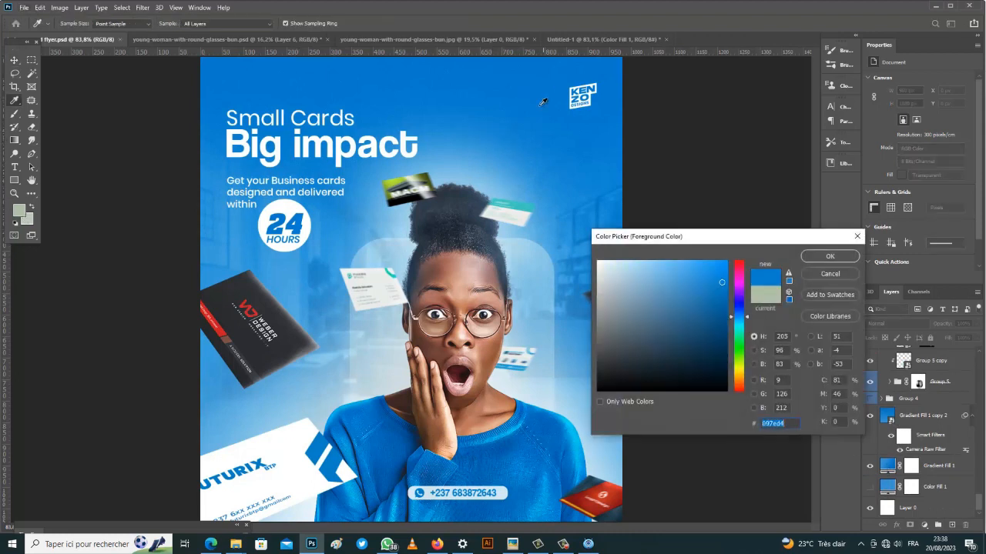
{"action": "left_click", "coordinate": [829, 257]}
Step: In the new document, recolor the Color Fill 1 layer with the sampled flyer blue #097ed4
{"action": "left_click", "coordinate": [592, 39]}
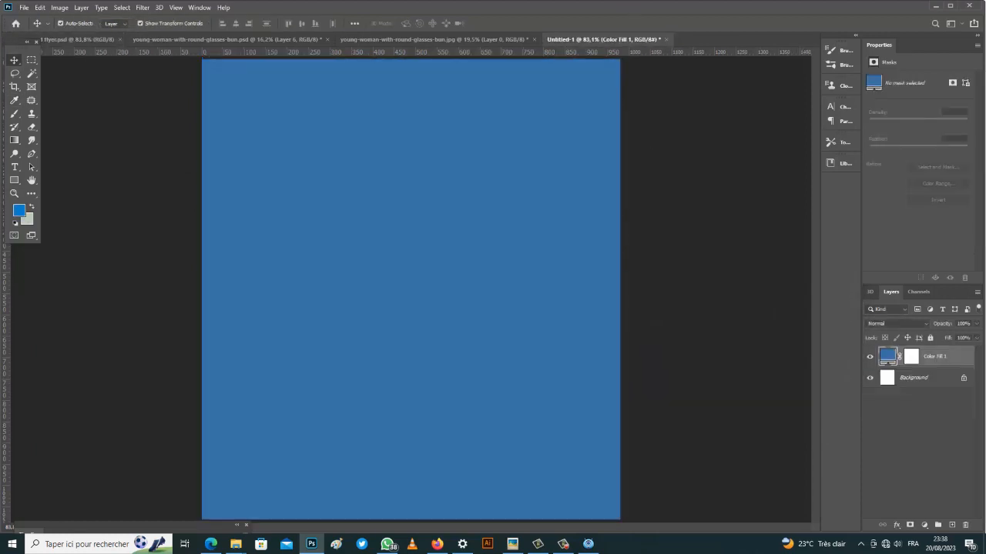
{"action": "double_click", "coordinate": [885, 357]}
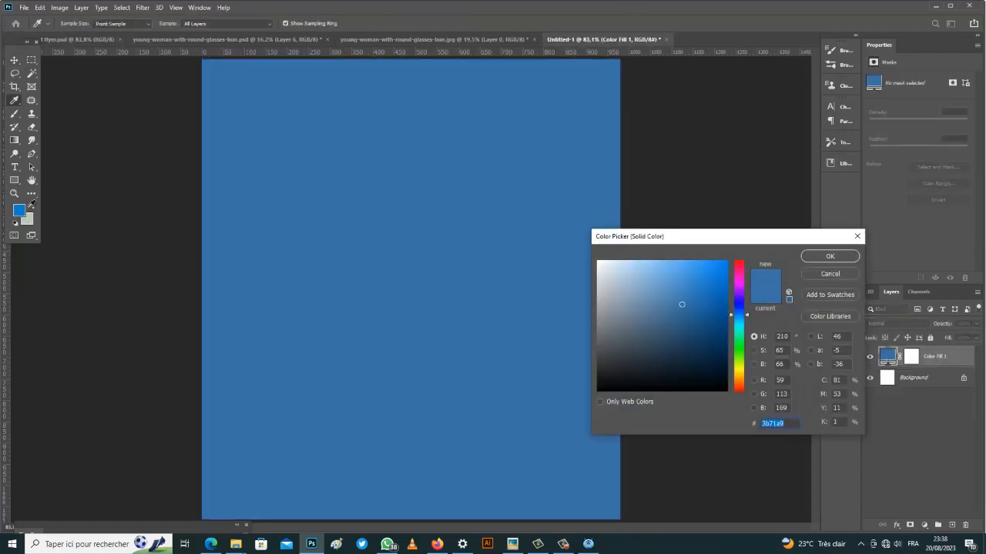
{"action": "left_click", "coordinate": [28, 210]}
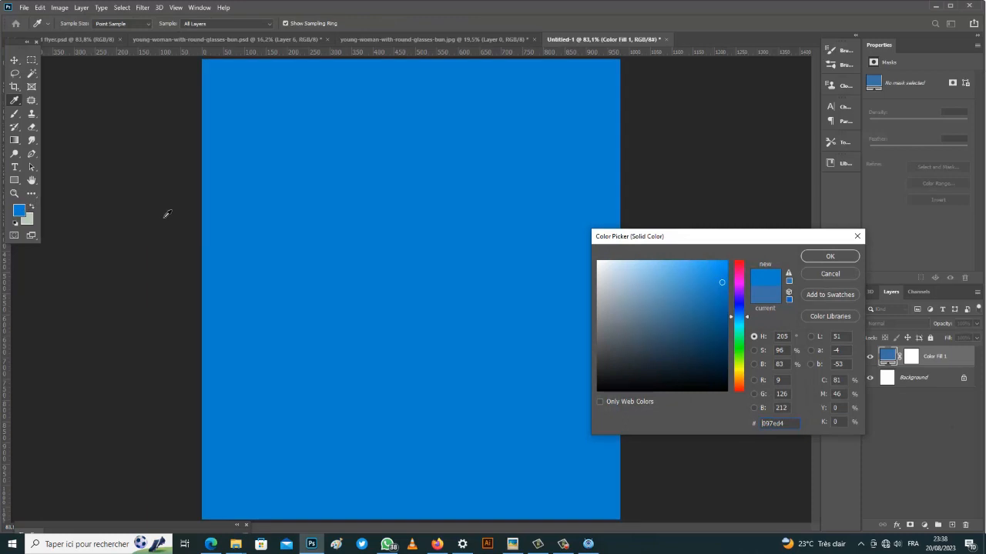
{"action": "left_click", "coordinate": [837, 258]}
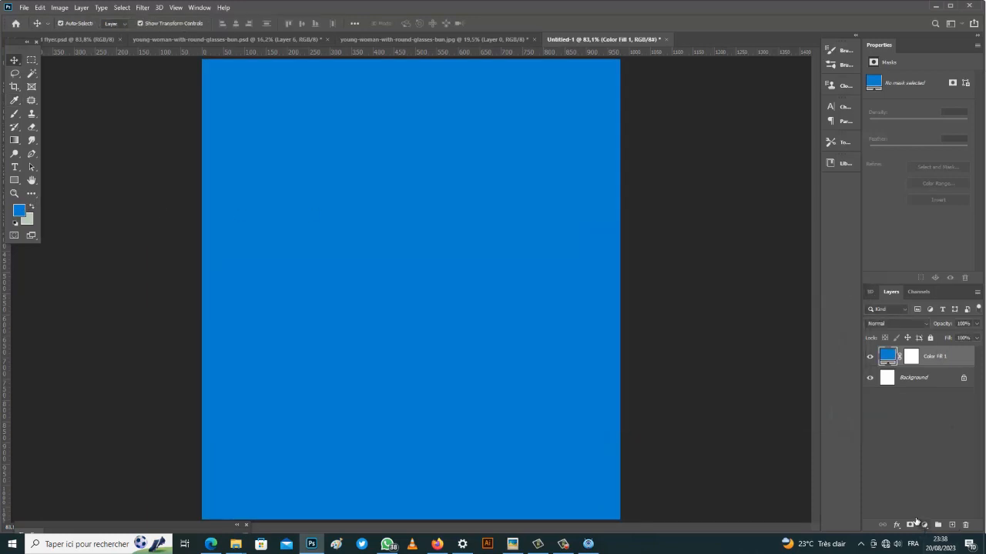
Step: Duplicate the blue fill layer, hide the original, and add a Gradient Overlay effect to the copy
{"action": "key", "text": "ctrl+j"}
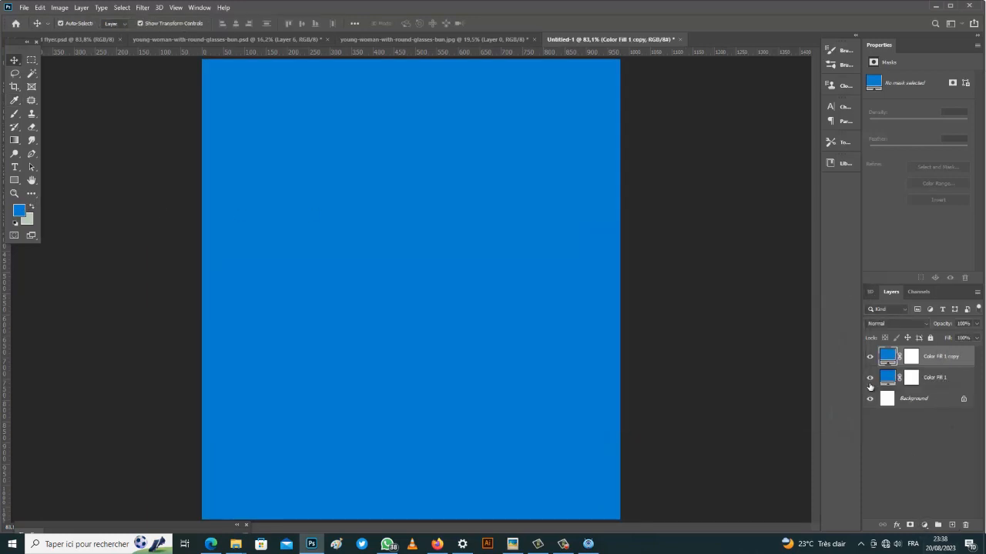
{"action": "double_click", "coordinate": [964, 356]}
{"action": "key", "text": "Return"}
{"action": "double_click", "coordinate": [964, 356]}
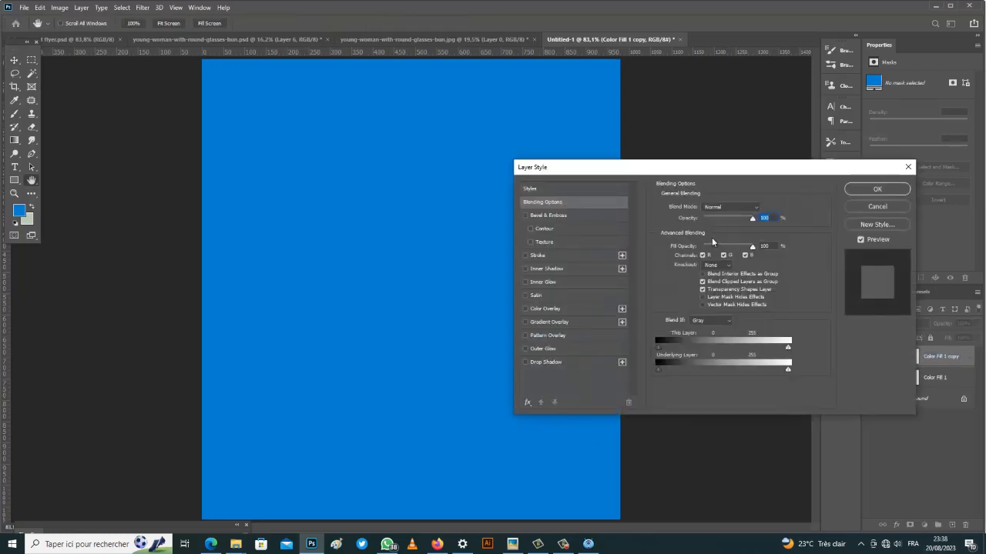
{"action": "left_click", "coordinate": [525, 322]}
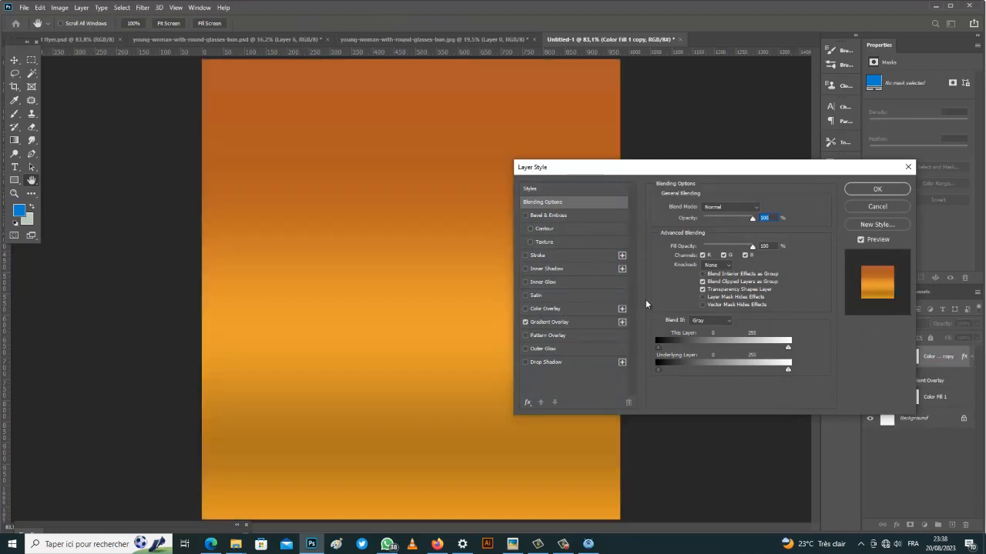
Step: Load the Foreground to Background preset into the overlay's gradient and keep its first stop at #097ed4
{"action": "left_click", "coordinate": [608, 322]}
{"action": "left_click", "coordinate": [701, 228]}
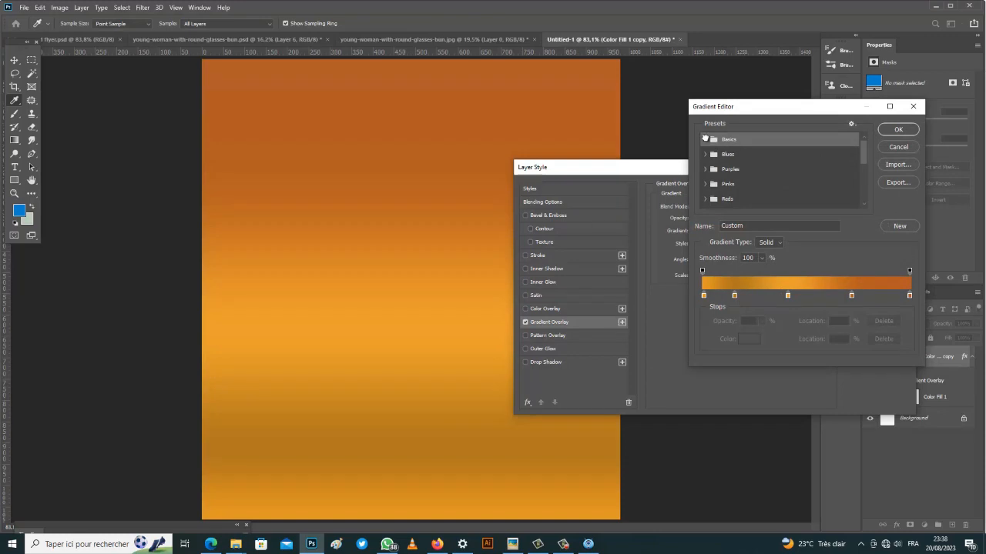
{"action": "left_click", "coordinate": [713, 139]}
{"action": "left_click", "coordinate": [721, 156]}
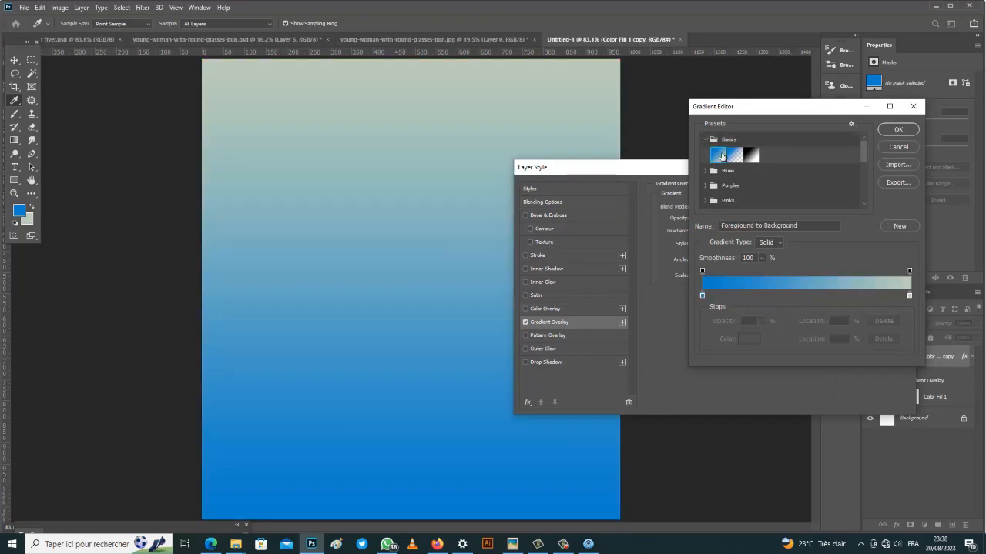
{"action": "left_click", "coordinate": [702, 296]}
{"action": "left_click", "coordinate": [749, 339]}
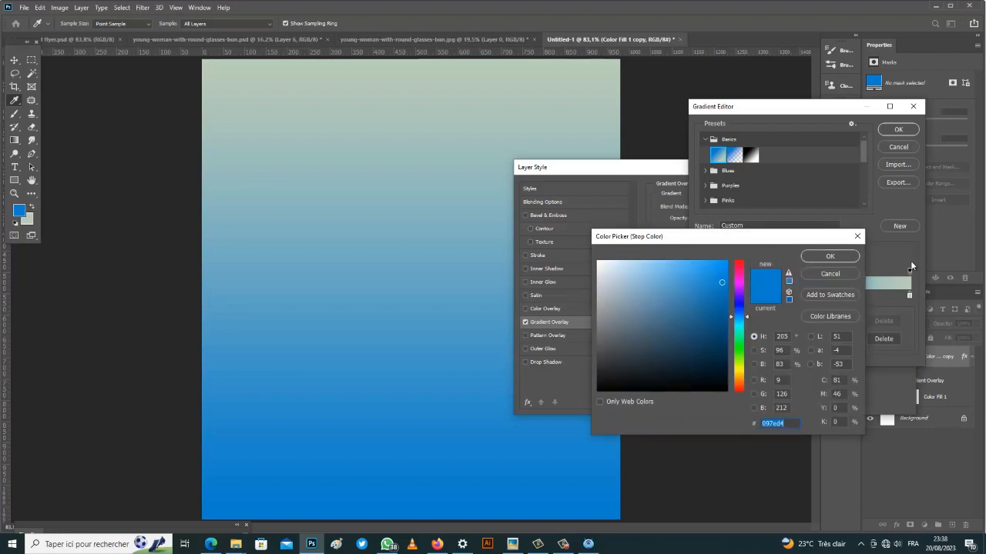
{"action": "left_click", "coordinate": [830, 256]}
Step: Set the gradient's end stop to light blue #70bcf3 and accept the gradient
{"action": "left_click", "coordinate": [909, 294]}
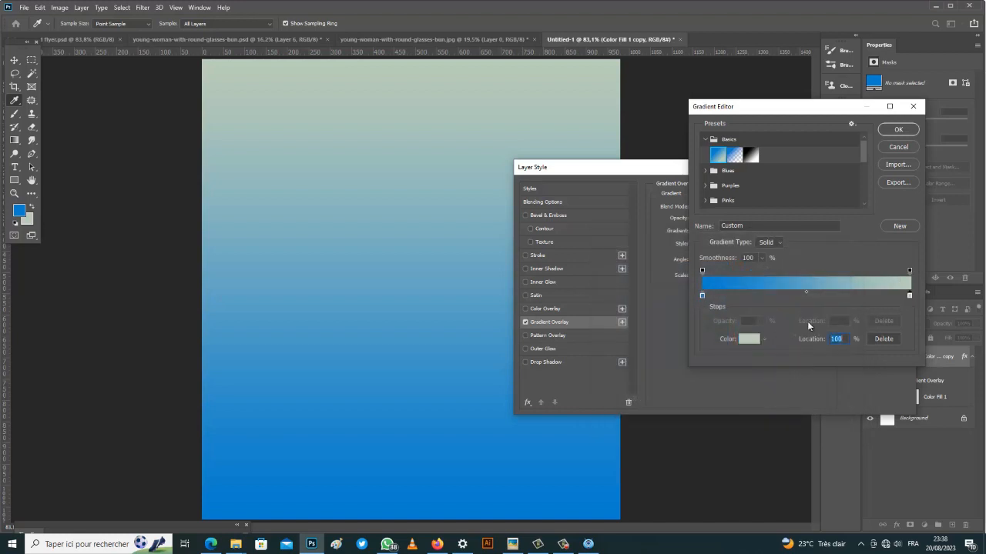
{"action": "left_click", "coordinate": [752, 339]}
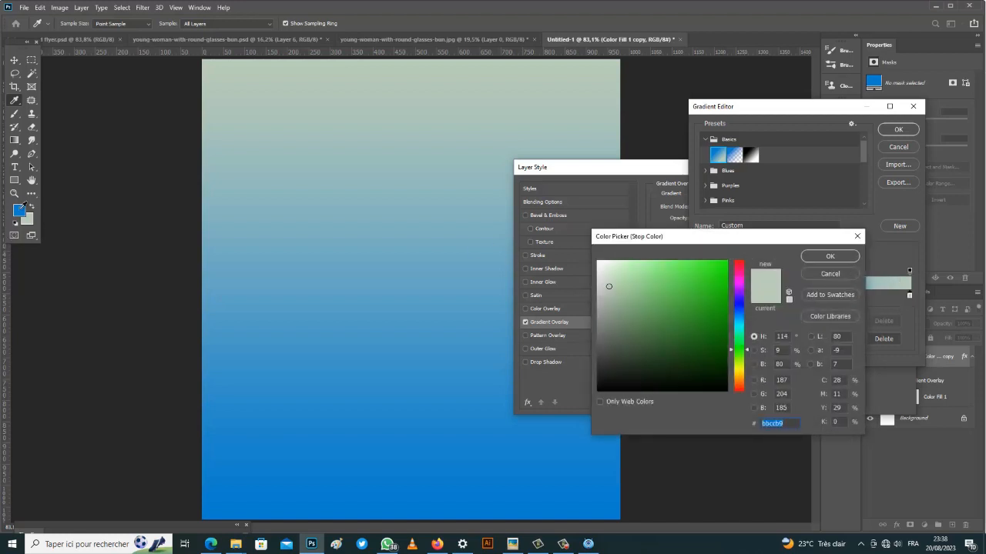
{"action": "left_click", "coordinate": [23, 205]}
{"action": "mouse_move", "coordinate": [711, 282]}
{"action": "left_mouse_down"}
{"action": "mouse_move", "coordinate": [671, 279]}
{"action": "mouse_move", "coordinate": [662, 305]}
{"action": "mouse_move", "coordinate": [664, 283]}
{"action": "mouse_move", "coordinate": [653, 275]}
{"action": "mouse_move", "coordinate": [681, 270]}
{"action": "left_mouse_up"}
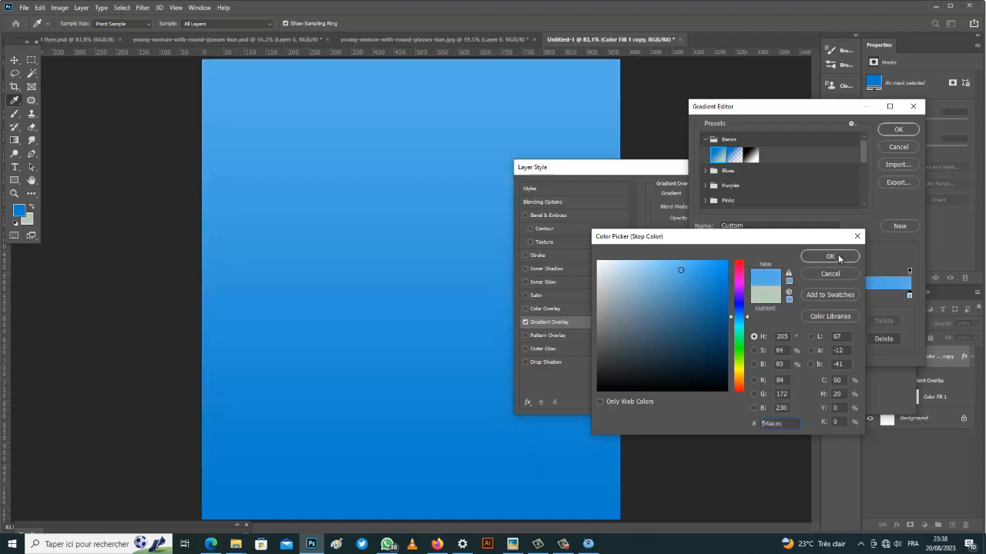
{"action": "left_click", "coordinate": [670, 269]}
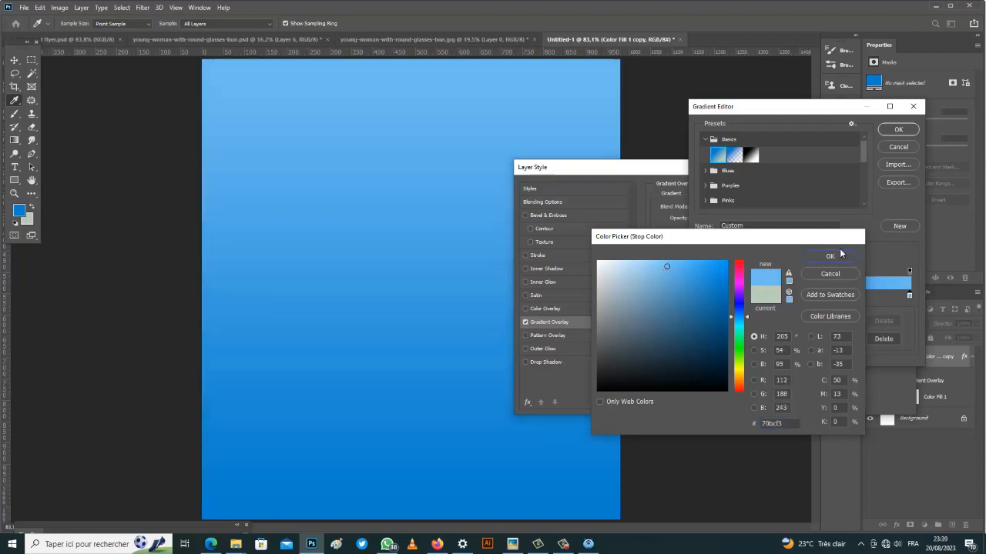
{"action": "left_click", "coordinate": [830, 256]}
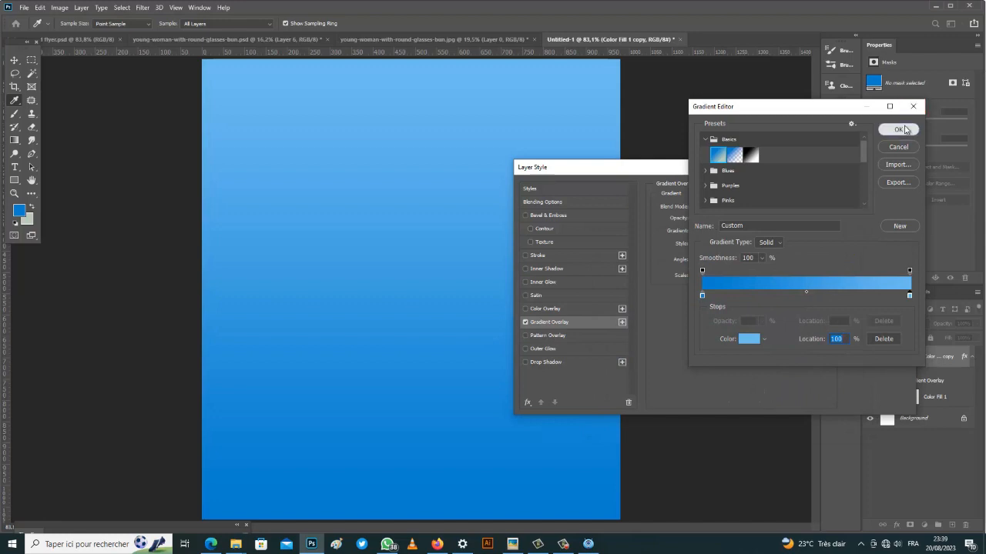
{"action": "left_click", "coordinate": [901, 129]}
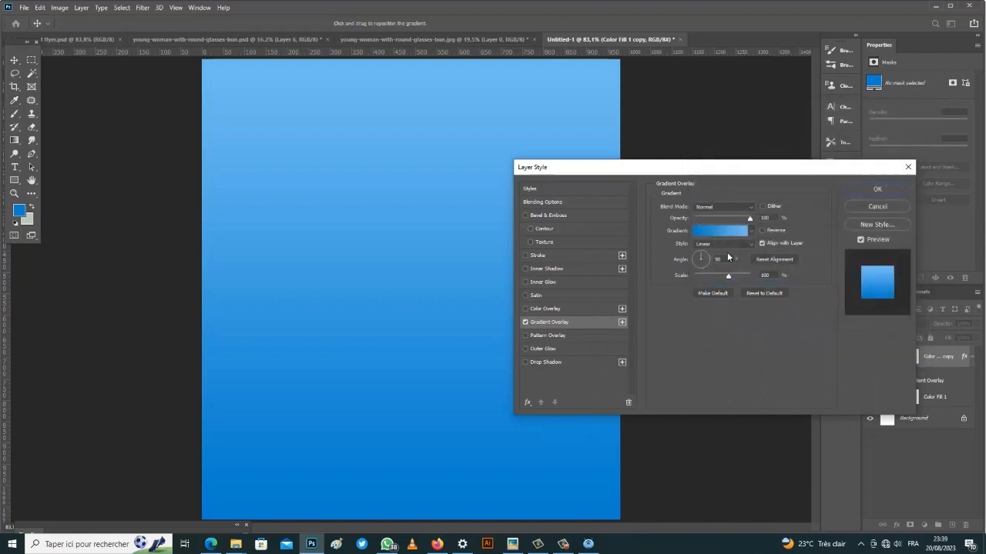
Step: Reverse the overlay gradient, tilt its angle so the dark blue leans toward the canvas's upper-right corner, and apply the effect
{"action": "left_click", "coordinate": [761, 230]}
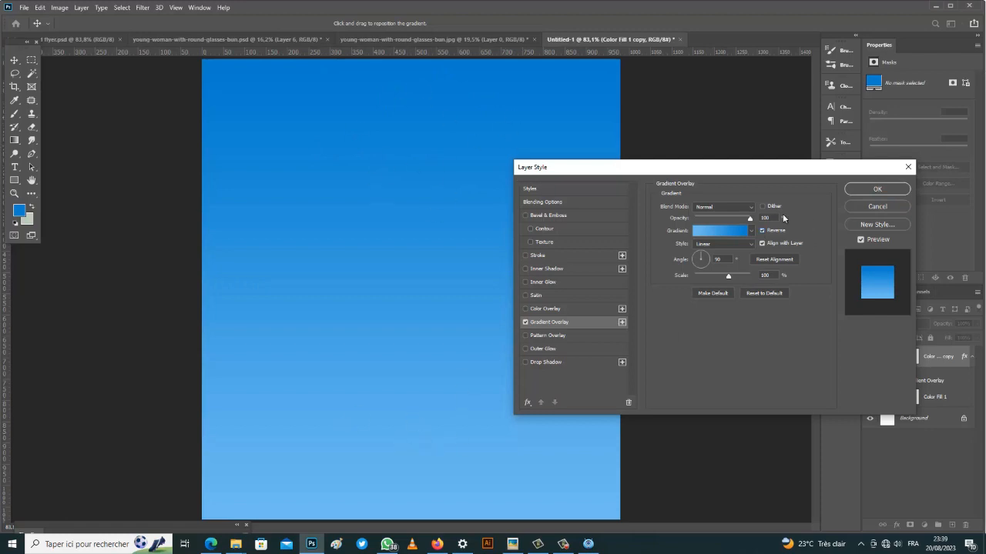
{"action": "left_click_drag", "start_coordinate": [703, 254], "coordinate": [704, 246]}
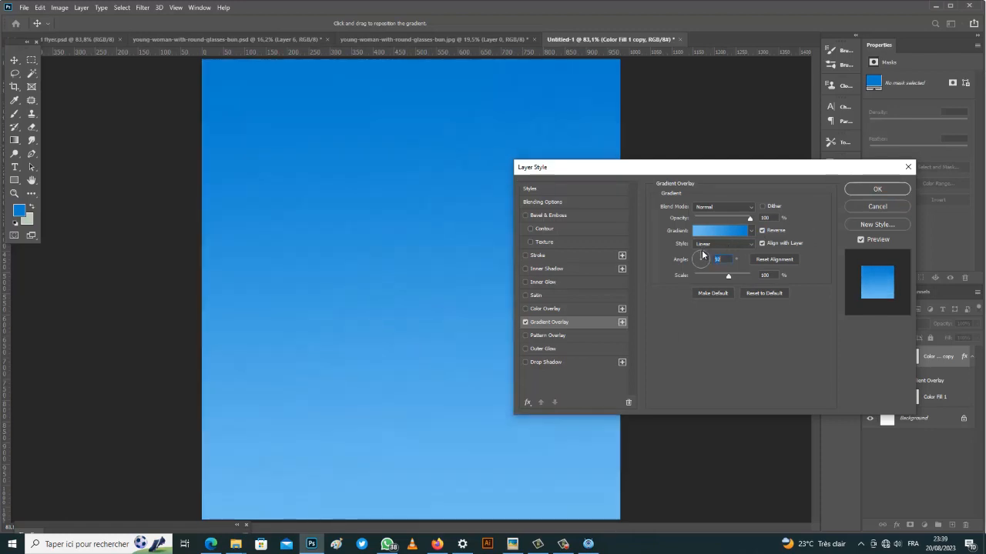
{"action": "left_click", "coordinate": [892, 191]}
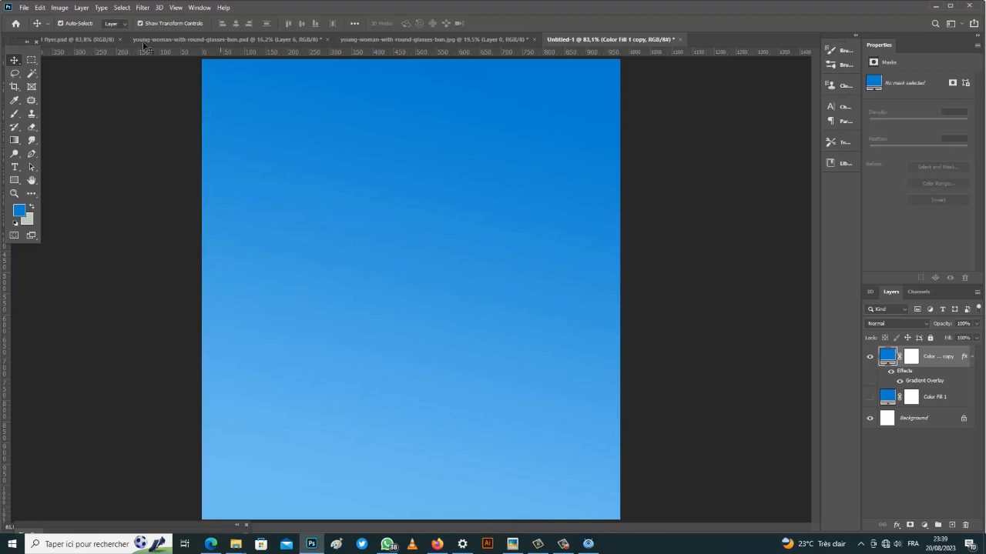
Step: Compare the new gradient background with the finished business card flyer
{"action": "left_click", "coordinate": [93, 40]}
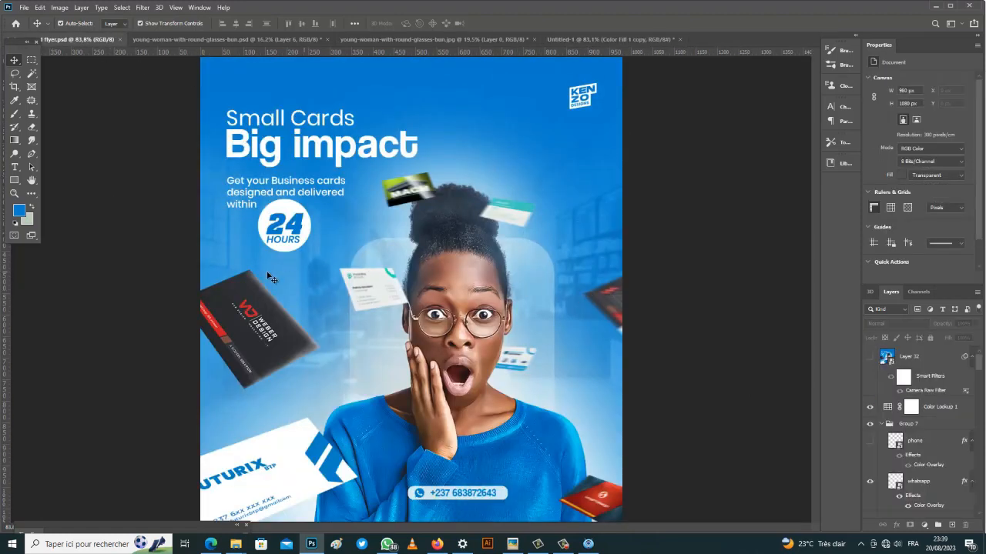
{"action": "left_click", "coordinate": [578, 39]}
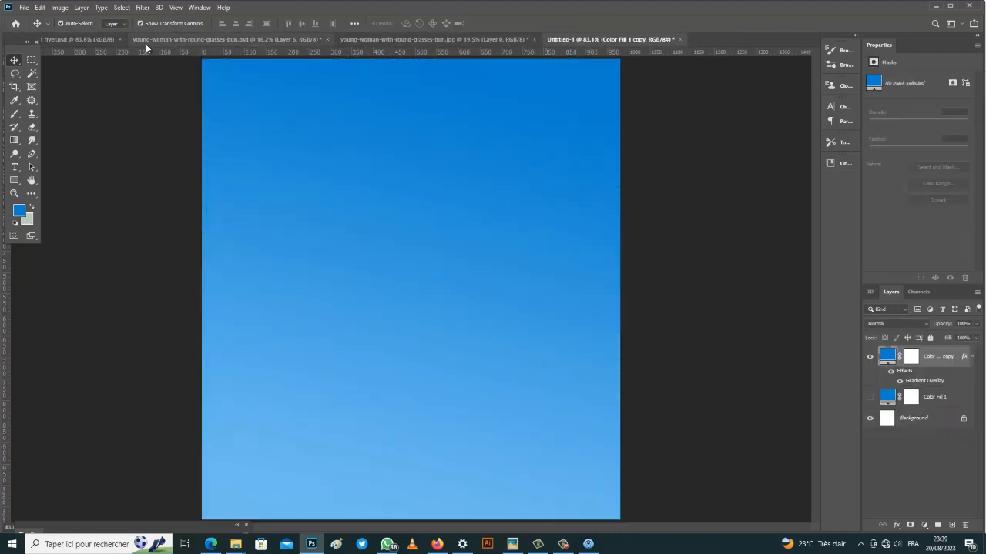
{"action": "left_click", "coordinate": [97, 39]}
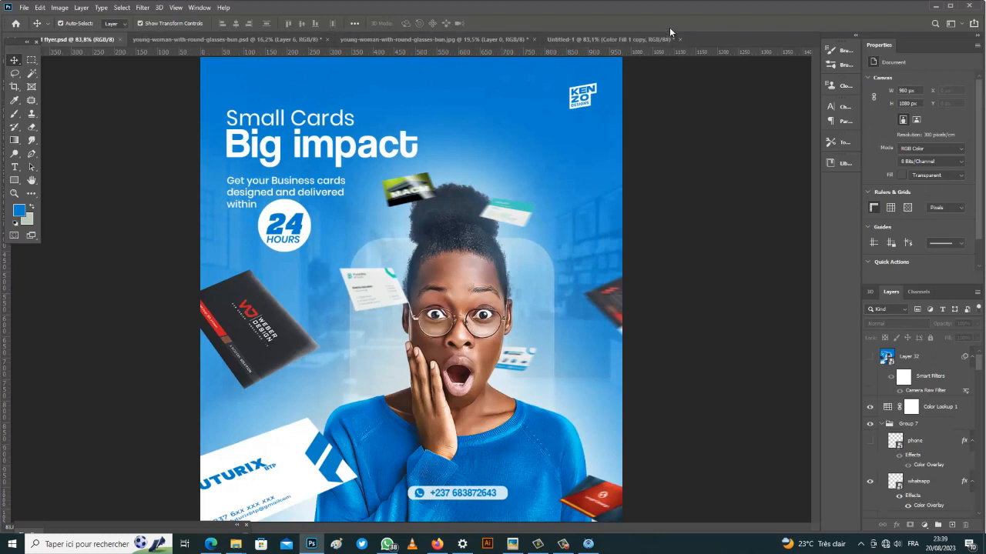
{"action": "left_click", "coordinate": [638, 38]}
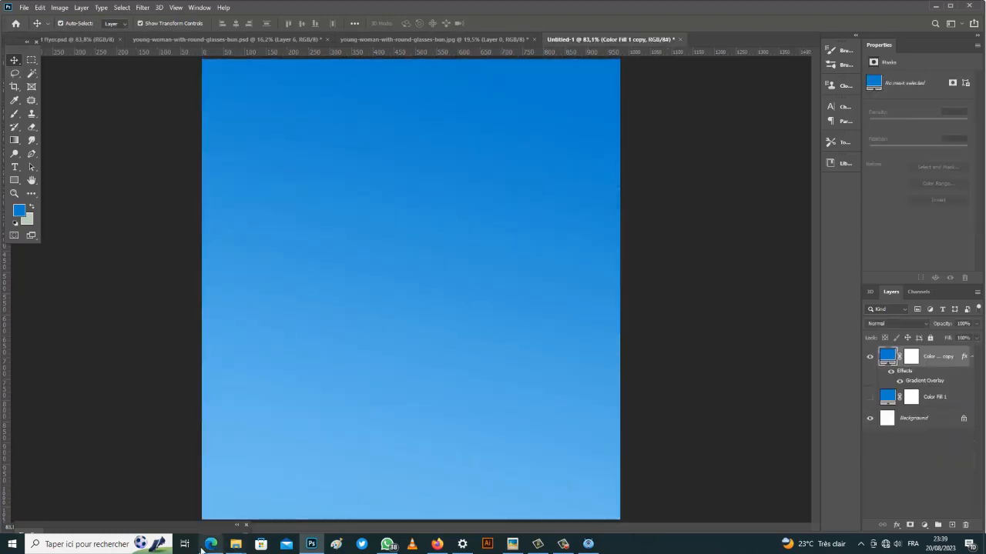
Step: Switch to File Explorer and open the resources folder under my course, projects, Busisness cards on the desktop
{"action": "mouse_move", "coordinate": [235, 544]}
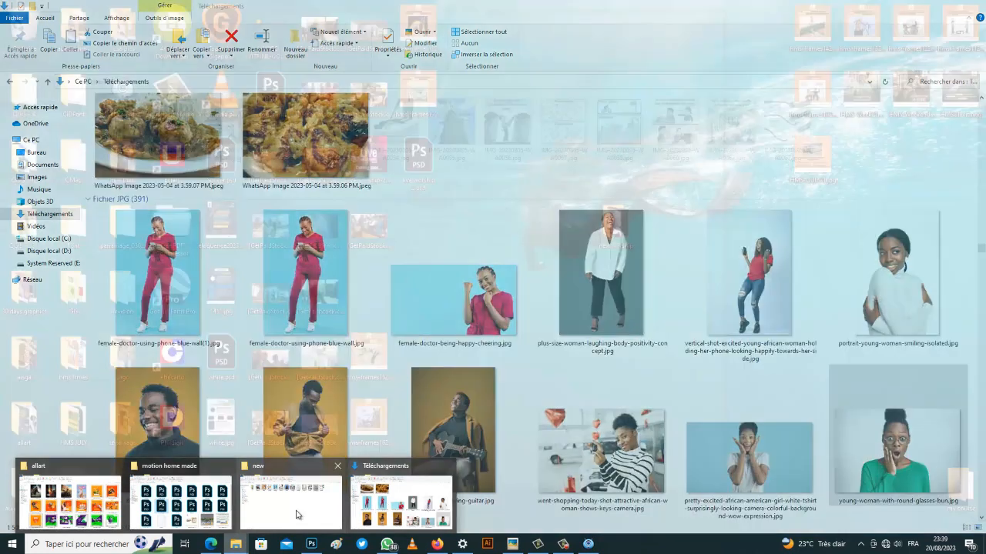
{"action": "left_click", "coordinate": [297, 515]}
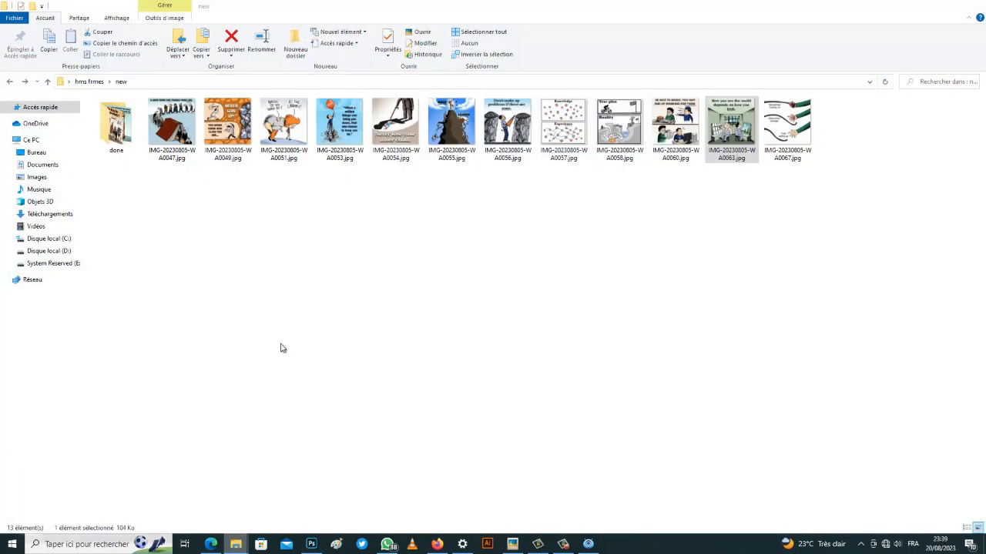
{"action": "left_click", "coordinate": [47, 240]}
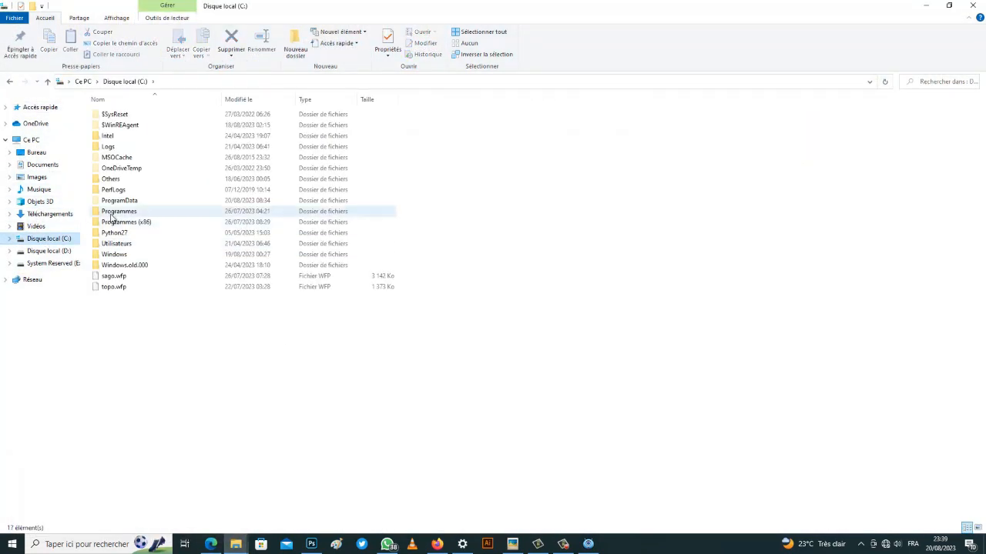
{"action": "left_click", "coordinate": [38, 154]}
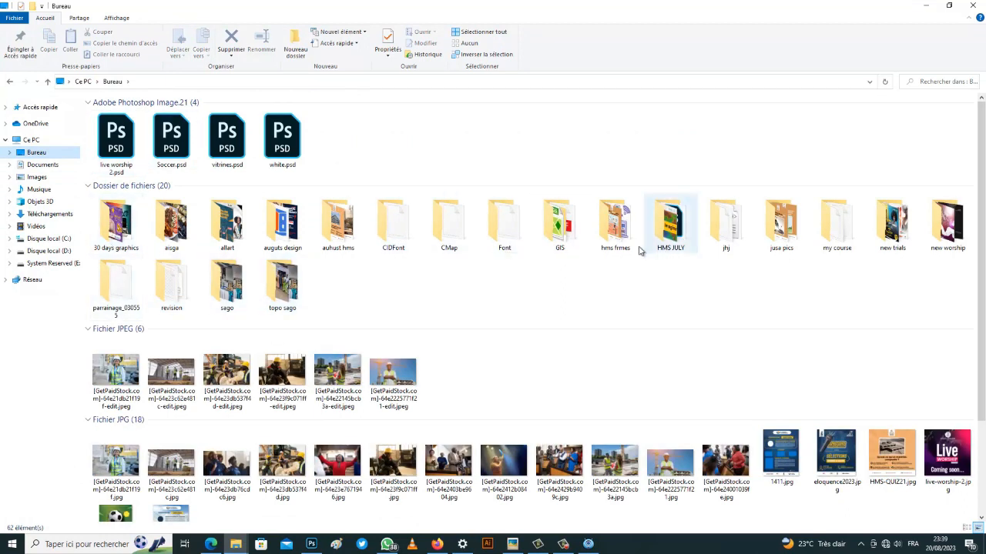
{"action": "left_click", "coordinate": [829, 237]}
{"action": "double_click", "coordinate": [829, 237]}
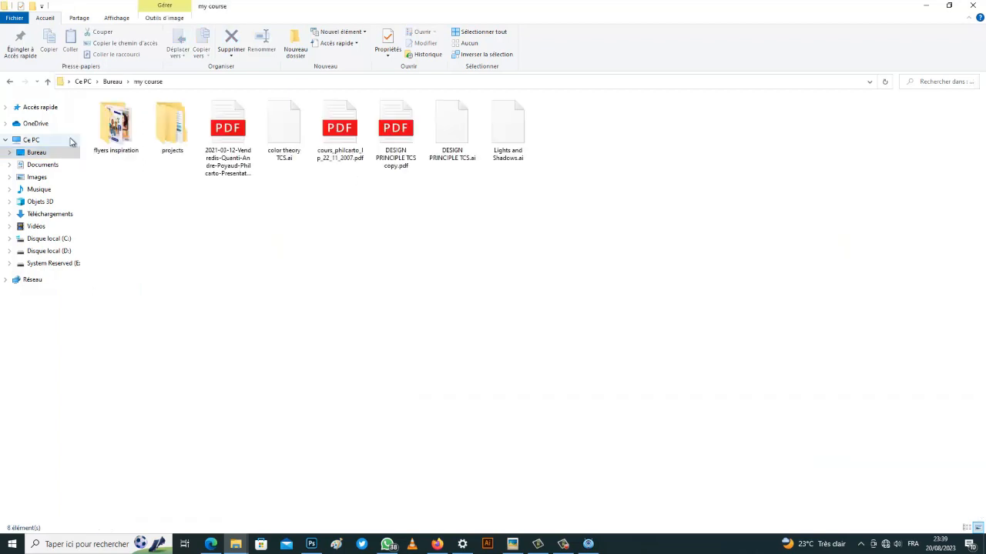
{"action": "double_click", "coordinate": [174, 119]}
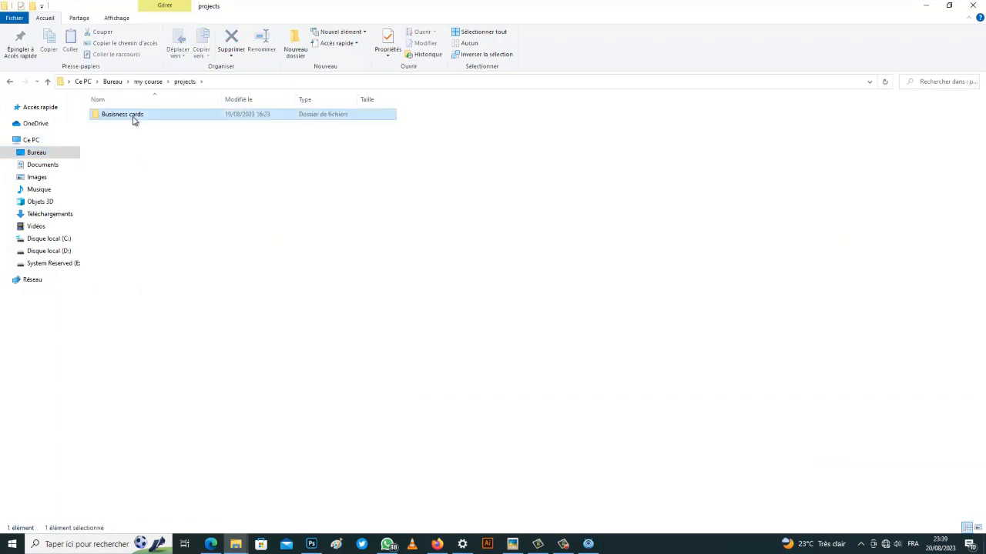
{"action": "double_click", "coordinate": [132, 117]}
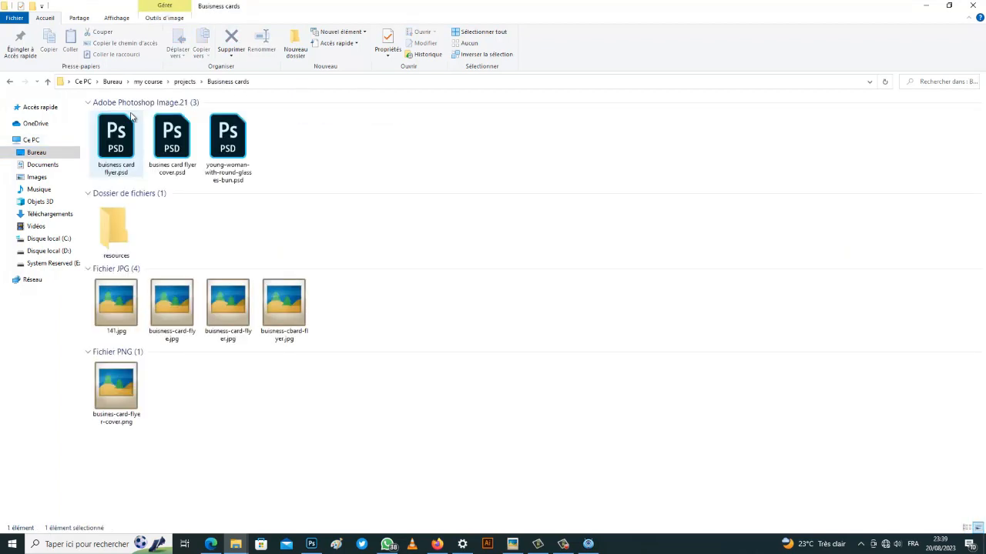
{"action": "double_click", "coordinate": [134, 235]}
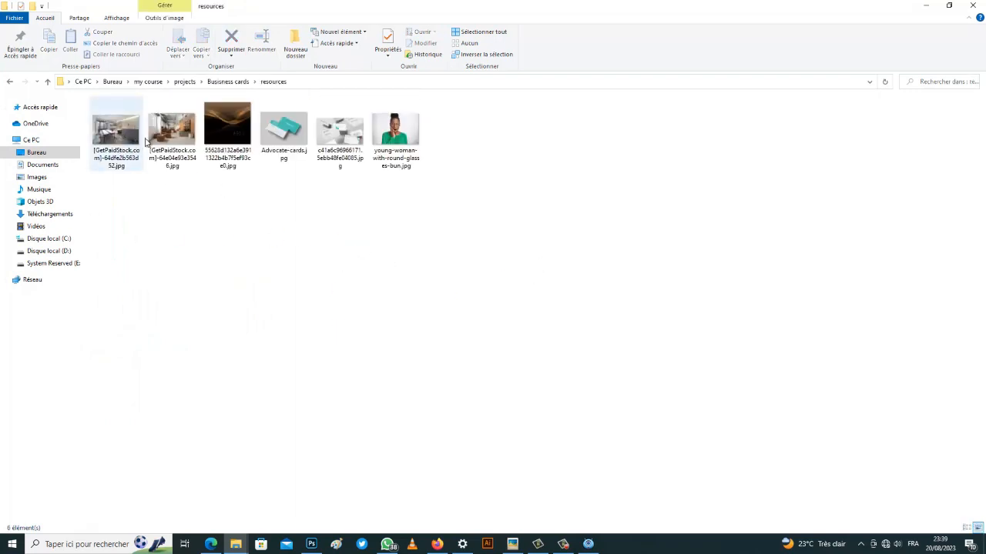
Step: Place the second office interior photo from the resources folder into the new flyer document and dismiss the WebcamMax prompt
{"action": "double_click", "coordinate": [173, 134]}
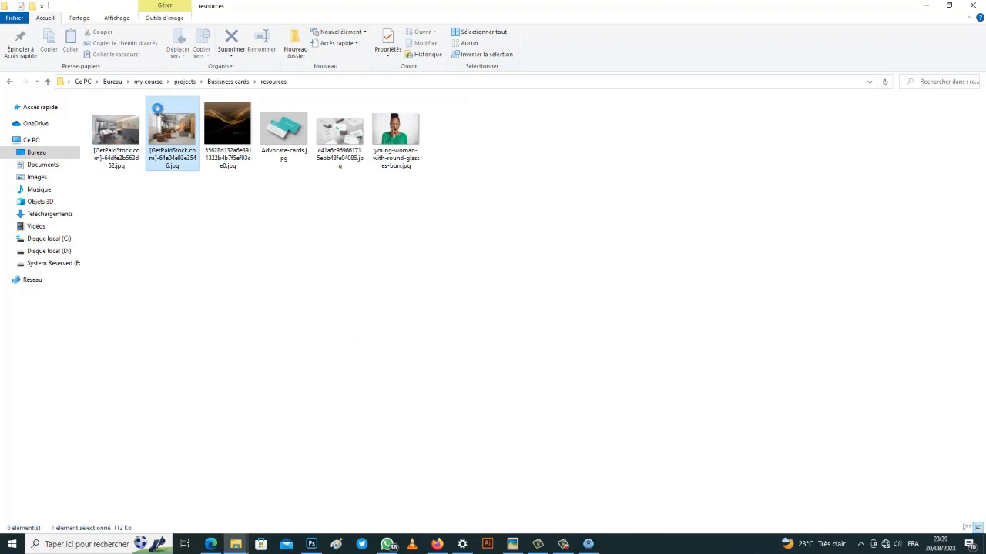
{"action": "left_click_drag", "start_coordinate": [171, 129], "coordinate": [390, 378]}
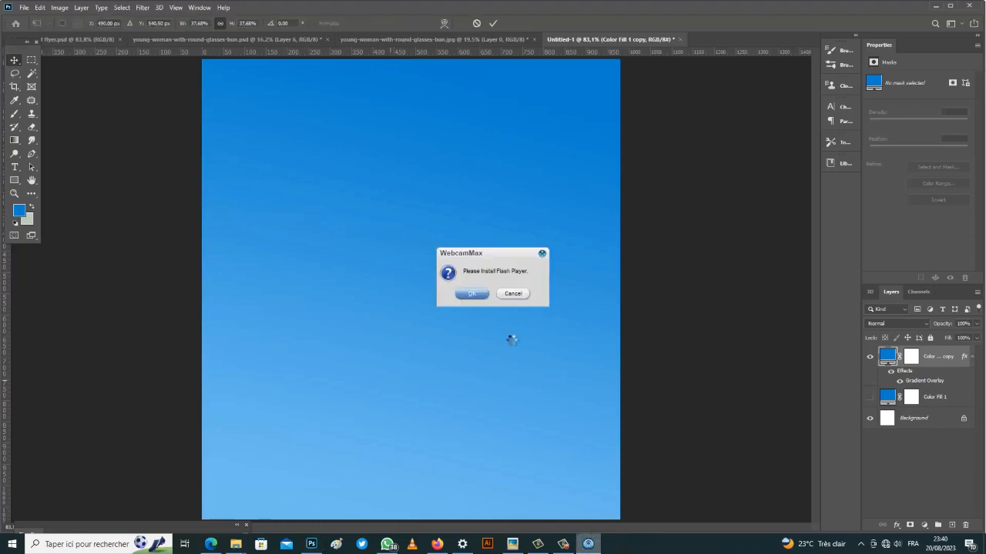
{"action": "left_click", "coordinate": [542, 254]}
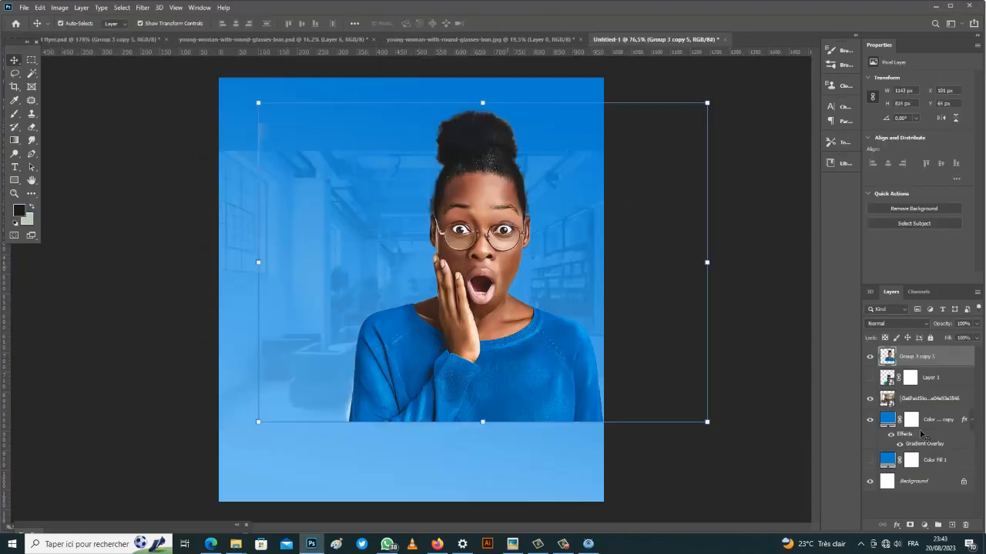
Step: Move the woman's cutout down to the canvas's bottom edge, scale it down slightly, and deselect it
{"action": "left_click_drag", "start_coordinate": [481, 231], "coordinate": [491, 325]}
{"action": "left_click_drag", "start_coordinate": [697, 196], "coordinate": [682, 207]}
{"action": "left_click", "coordinate": [921, 435]}
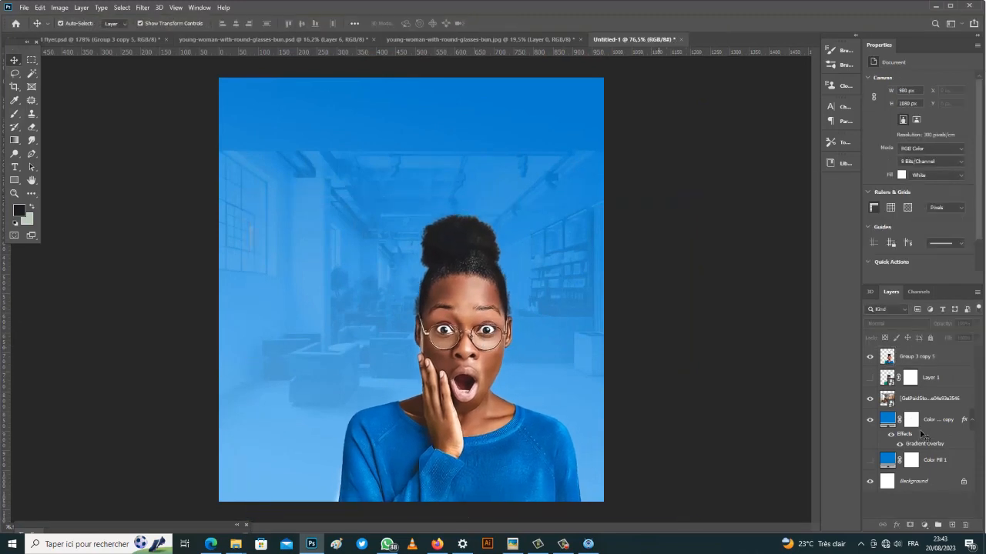
Step: Create a new layer beneath the woman's cutout and set up a white Soft Round brush at 493 px with 0% hardness
{"action": "key", "text": "ctrl+0"}
{"action": "left_click_drag", "start_coordinate": [480, 280], "coordinate": [497, 262]}
{"action": "key", "text": "ctrl+shift+alt+n"}
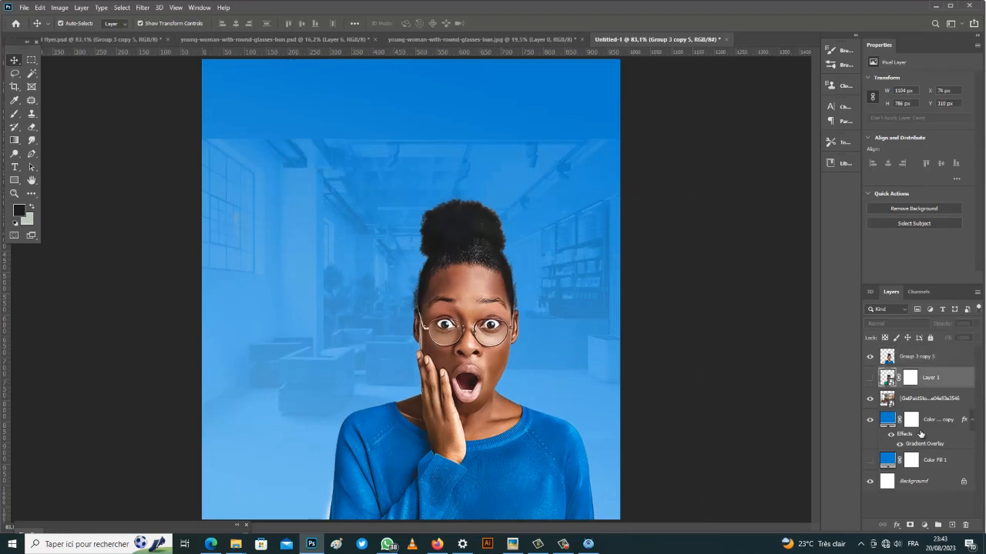
{"action": "key", "text": "b"}
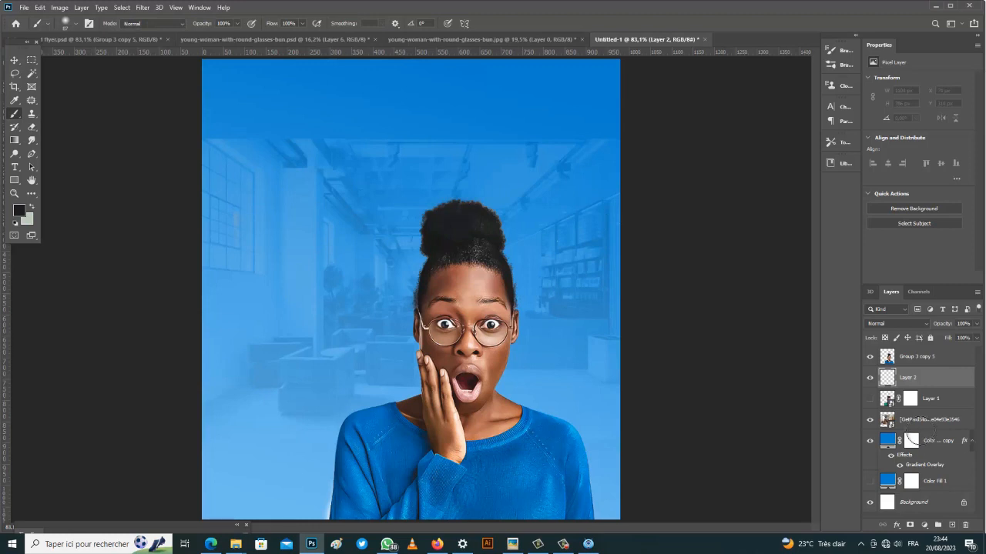
{"action": "key", "text": "d"}
{"action": "key", "text": "x"}
{"action": "left_click_drag", "start_coordinate": [495, 396], "coordinate": [566, 397]}
{"action": "left_click", "coordinate": [75, 24]}
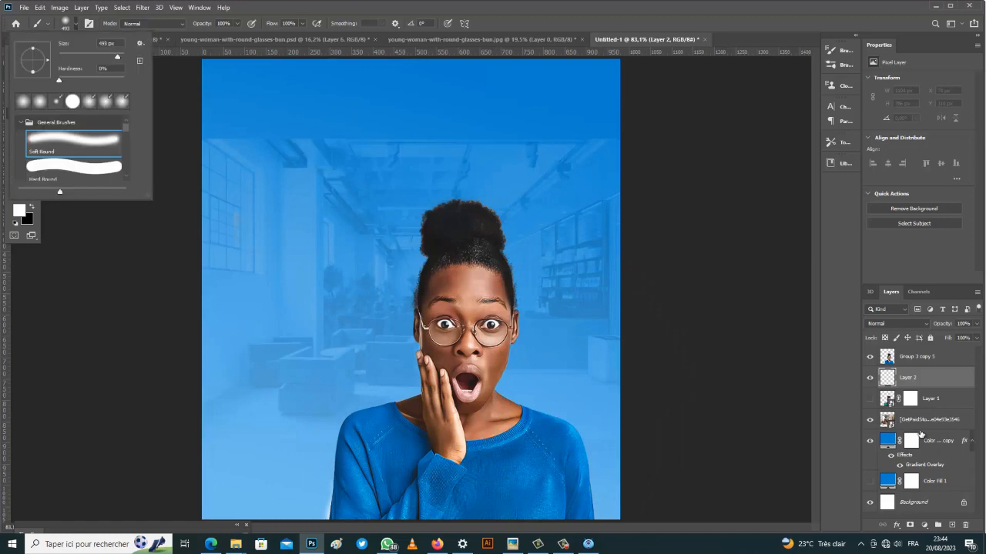
Step: Lower the brush opacity to 24%, resize the brush, and dab a faint white glow behind the woman's neck and shoulder
{"action": "left_click", "coordinate": [237, 24]}
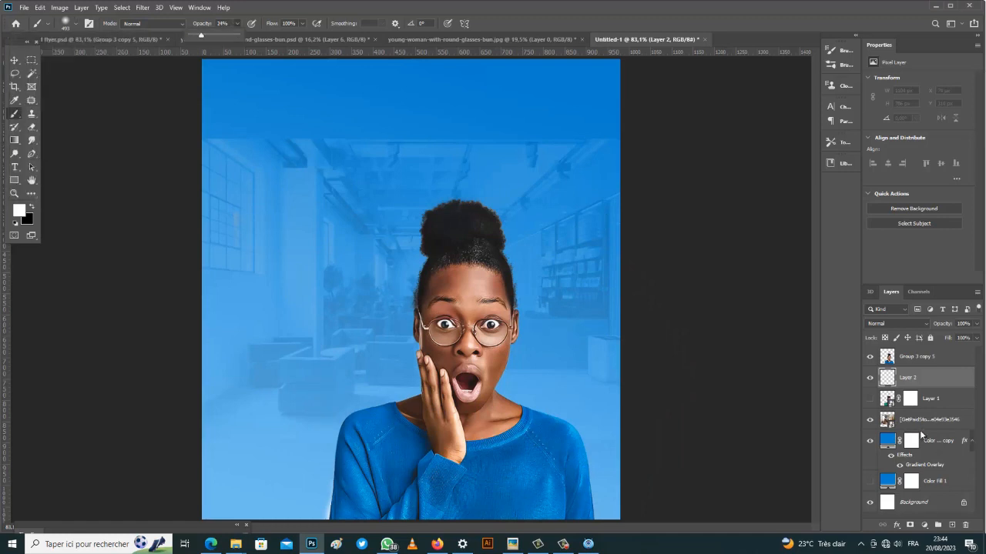
{"action": "right_click", "coordinate": [471, 409]}
{"action": "right_click", "coordinate": [457, 396], "text": "alt"}
{"action": "left_click", "coordinate": [462, 395]}
{"action": "left_click", "coordinate": [378, 467]}
Step: Raise the brush opacity to 71% and paint a stronger white glow behind the woman's neck and both shoulders
{"action": "left_click", "coordinate": [237, 24]}
{"action": "left_click_drag", "start_coordinate": [237, 35], "coordinate": [263, 35]}
{"action": "left_click", "coordinate": [456, 368]}
{"action": "left_click", "coordinate": [388, 462]}
{"action": "left_click", "coordinate": [378, 464]}
{"action": "left_click", "coordinate": [341, 478]}
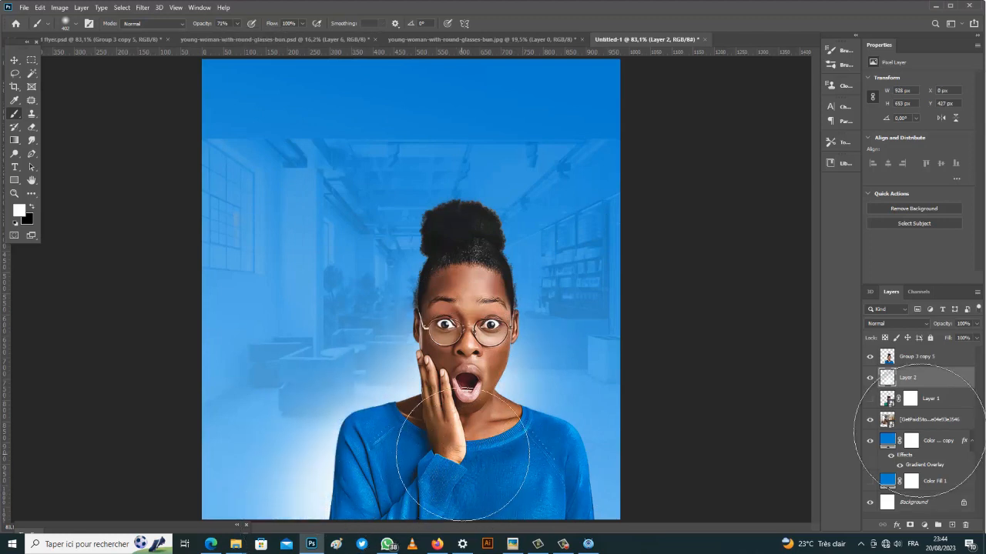
{"action": "left_click", "coordinate": [536, 492]}
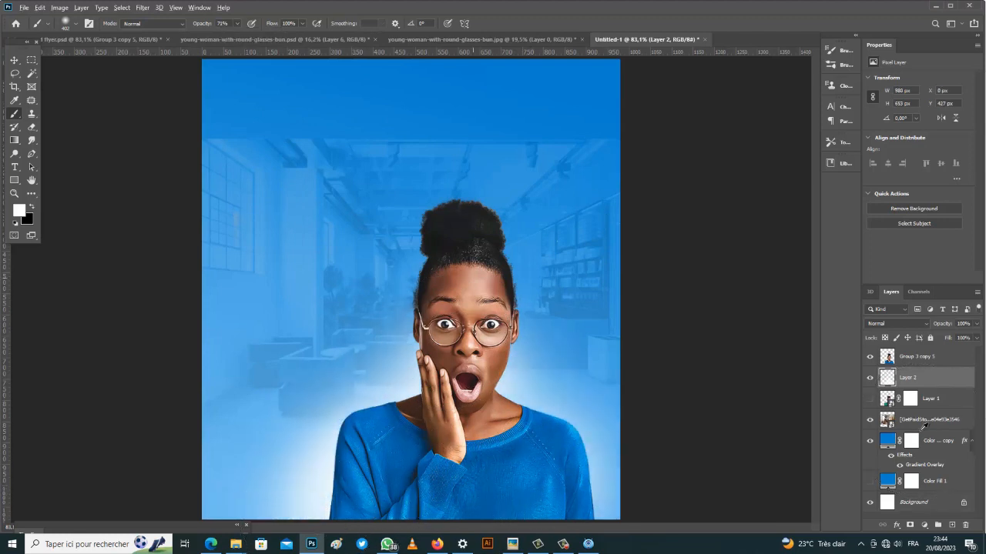
Step: Paint the same white glow behind the woman's hair bun and face, and leave the Brush tool
{"action": "left_click", "coordinate": [465, 262]}
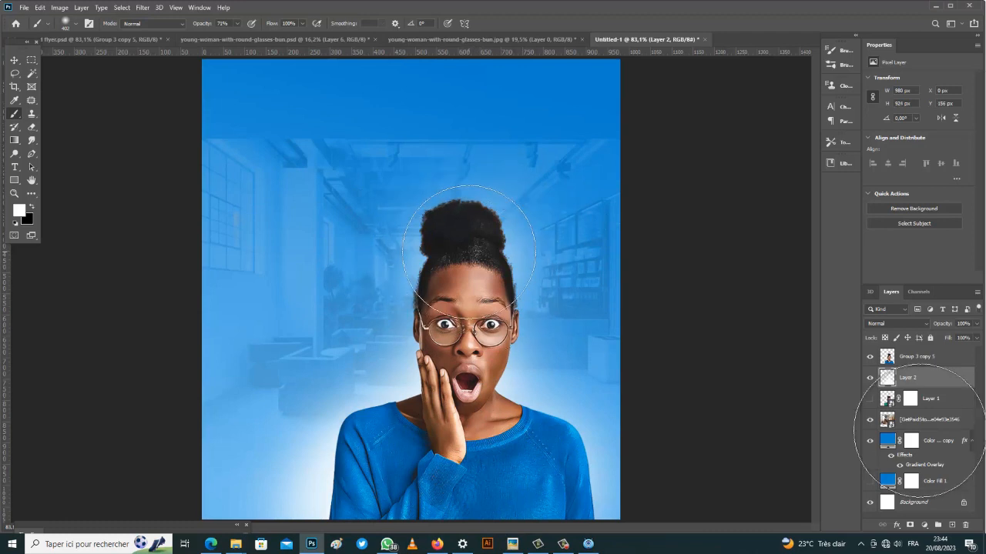
{"action": "left_click", "coordinate": [468, 240]}
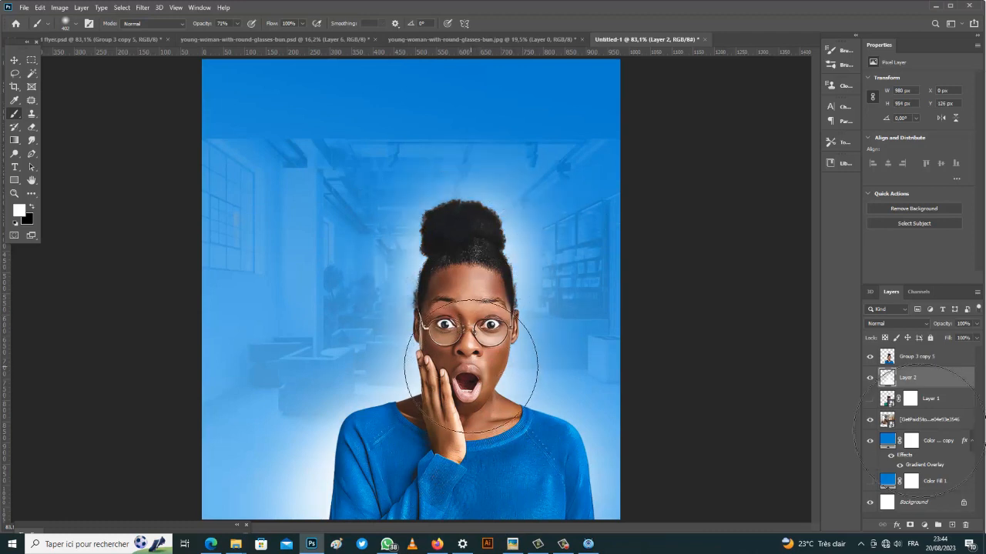
{"action": "left_click", "coordinate": [470, 366]}
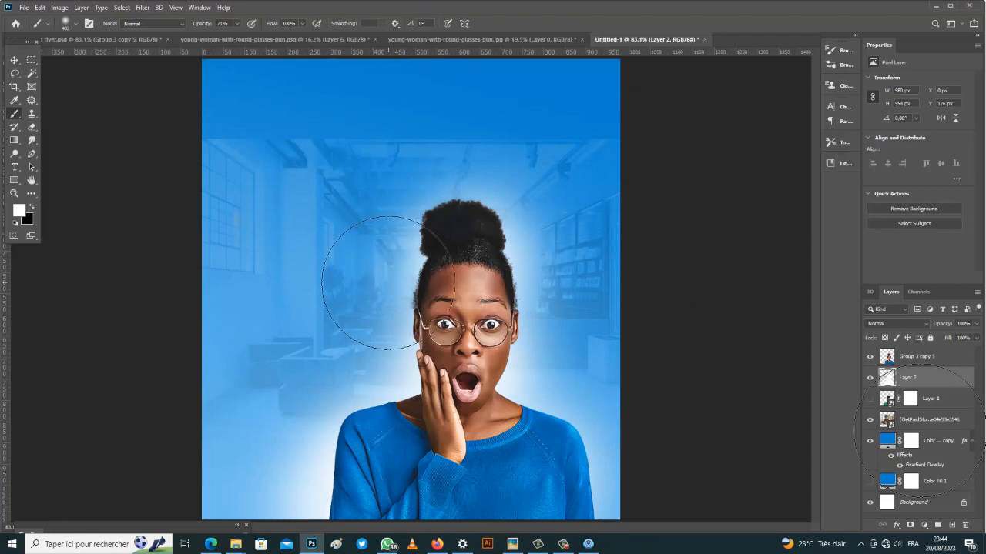
{"action": "key", "text": "v"}
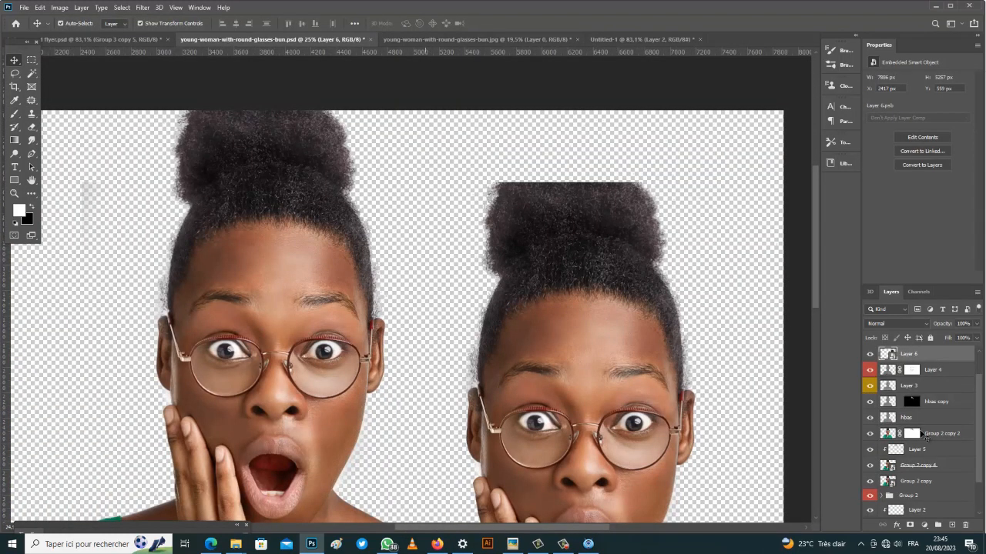
Step: In young-woman-with-round-glasses-bun.psd, lasso the left edge of the flat-topped bun and copy it to a new layer
{"action": "key", "text": "l"}
{"action": "key", "text": "ctrl+plus"}
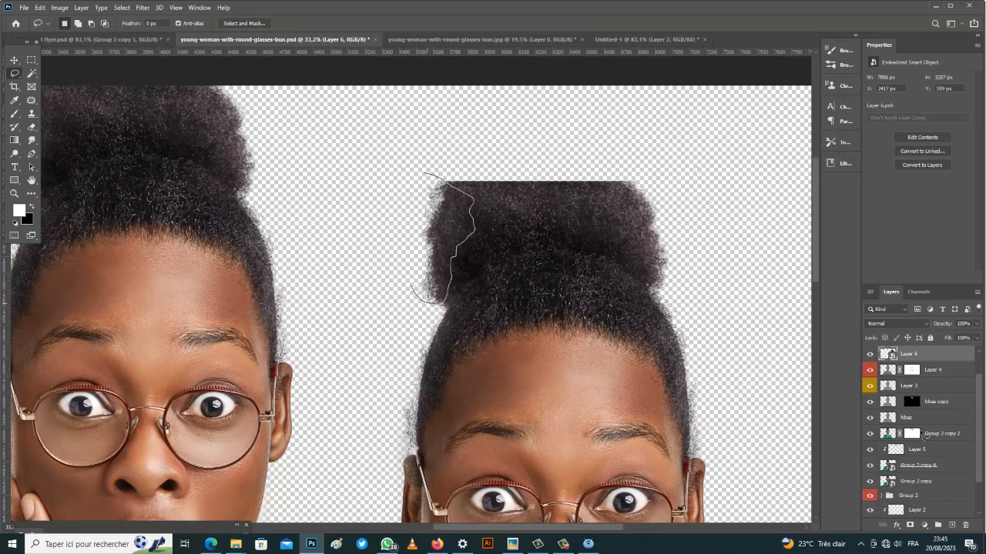
{"action": "mouse_move", "coordinate": [393, 224]}
{"action": "left_mouse_down"}
{"action": "mouse_move", "coordinate": [404, 169]}
{"action": "mouse_move", "coordinate": [429, 166]}
{"action": "left_mouse_up"}
{"action": "key", "text": "ctrl+j"}
{"action": "key", "text": "v"}
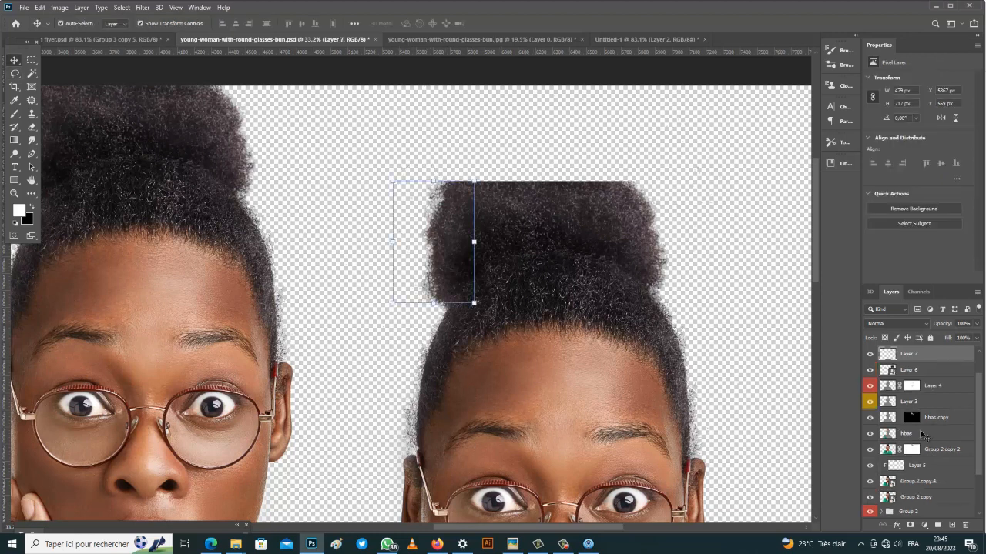
Step: Move the copied hair piece up to the bun's upper left corner and rotate it about 27°
{"action": "left_click_drag", "start_coordinate": [483, 174], "coordinate": [563, 224]}
{"action": "left_click_drag", "start_coordinate": [466, 258], "coordinate": [485, 201]}
{"action": "left_click_drag", "start_coordinate": [512, 108], "coordinate": [474, 95]}
{"action": "left_click_drag", "start_coordinate": [488, 179], "coordinate": [476, 182]}
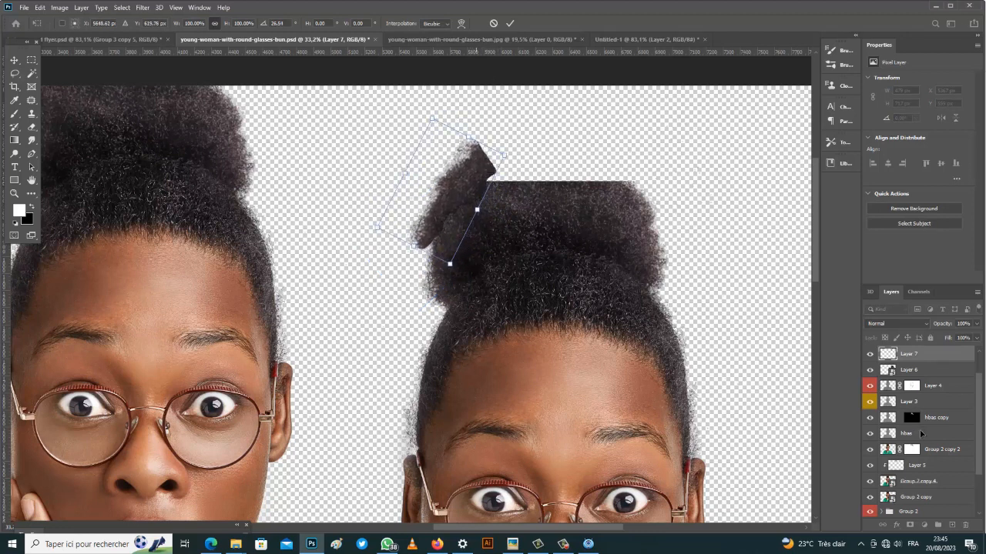
{"action": "key", "text": "Return"}
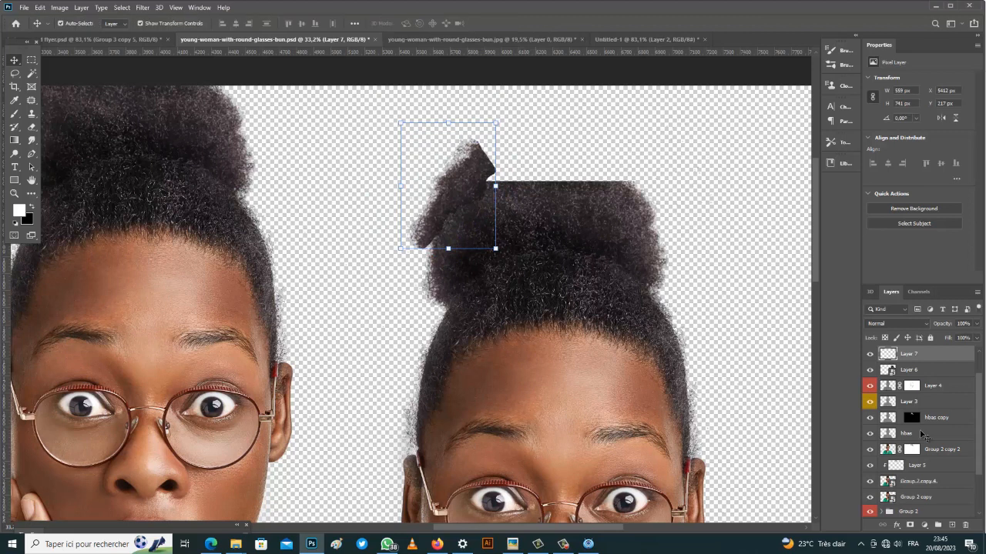
Step: Lasso the right edge of the flat-topped bun and copy it from Layer 6 to a new layer
{"action": "key", "text": "l"}
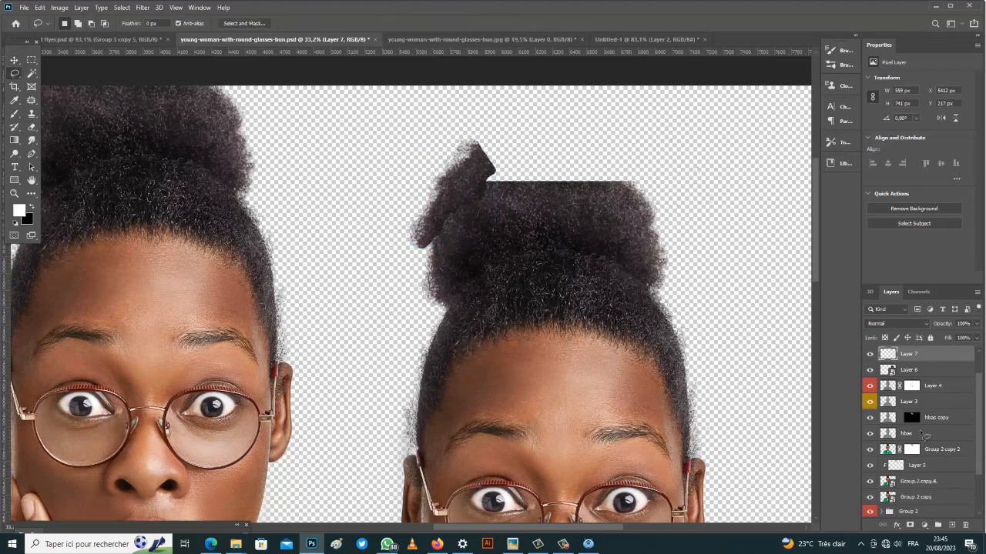
{"action": "left_click_drag", "start_coordinate": [679, 211], "coordinate": [608, 214]}
{"action": "mouse_move", "coordinate": [653, 286]}
{"action": "left_mouse_down"}
{"action": "mouse_move", "coordinate": [674, 251]}
{"action": "mouse_move", "coordinate": [677, 212]}
{"action": "left_mouse_up"}
{"action": "key", "text": "alt+bracketleft"}
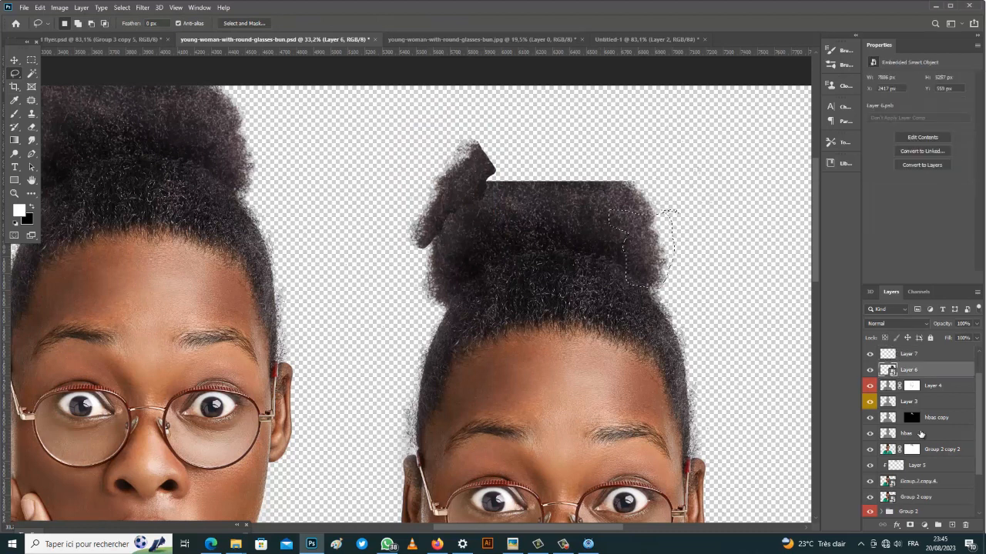
{"action": "key", "text": "ctrl+j"}
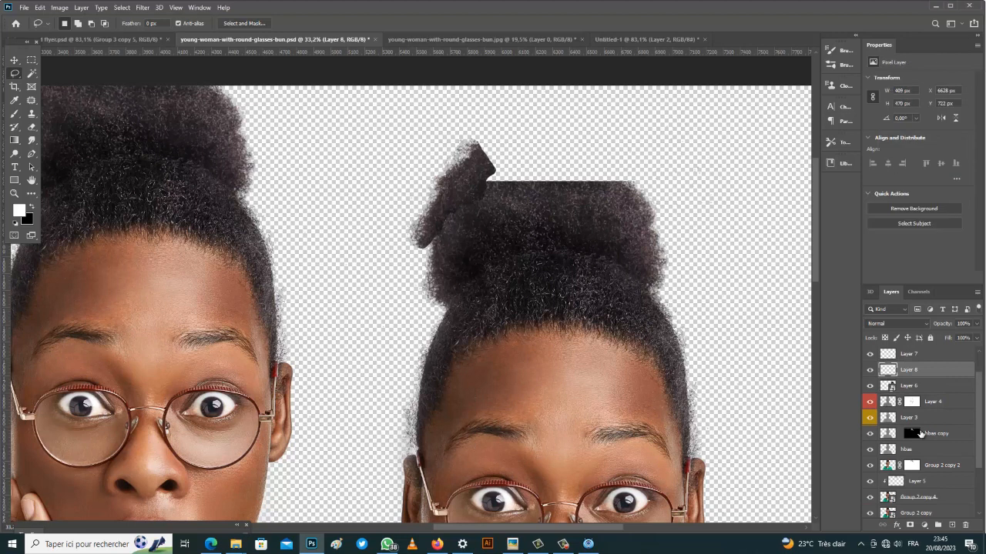
Step: Move the right-edge hair piece onto the bun's upper right corner and rotate it about -48°
{"action": "key", "text": "v"}
{"action": "left_click_drag", "start_coordinate": [687, 203], "coordinate": [659, 187]}
{"action": "left_click_drag", "start_coordinate": [651, 239], "coordinate": [621, 187]}
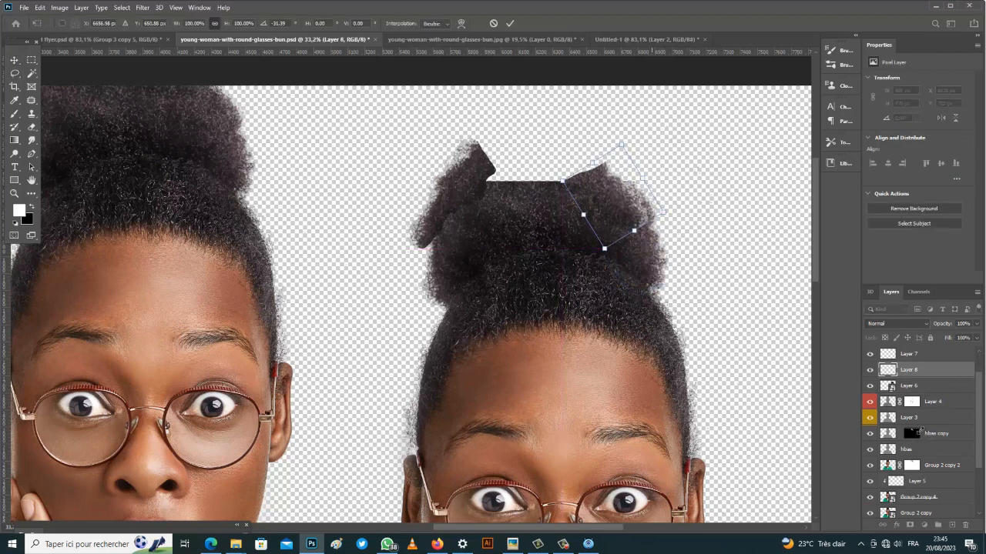
{"action": "left_click_drag", "start_coordinate": [652, 143], "coordinate": [636, 136]}
{"action": "mouse_move", "coordinate": [636, 191]}
{"action": "left_mouse_down"}
{"action": "mouse_move", "coordinate": [627, 183]}
{"action": "mouse_move", "coordinate": [663, 185]}
{"action": "mouse_move", "coordinate": [624, 195]}
{"action": "left_mouse_up"}
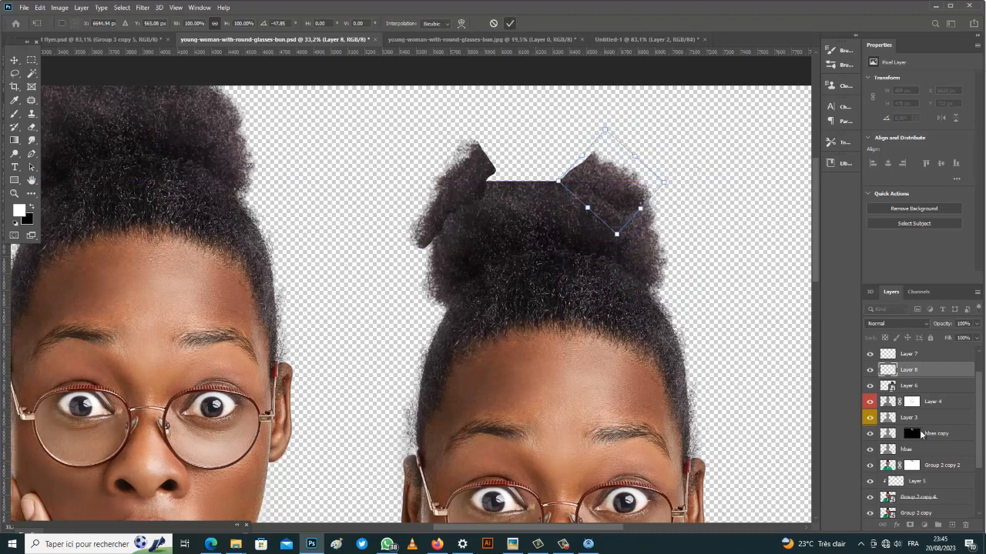
{"action": "key", "text": "Return"}
Step: Duplicate the right hair piece, rotate the copy, and place it beside the original along the bun's flat top
{"action": "left_click_drag", "start_coordinate": [625, 195], "coordinate": [579, 190]}
{"action": "left_click_drag", "start_coordinate": [615, 124], "coordinate": [586, 102]}
{"action": "left_click_drag", "start_coordinate": [593, 166], "coordinate": [578, 163]}
{"action": "left_click", "coordinate": [509, 23]}
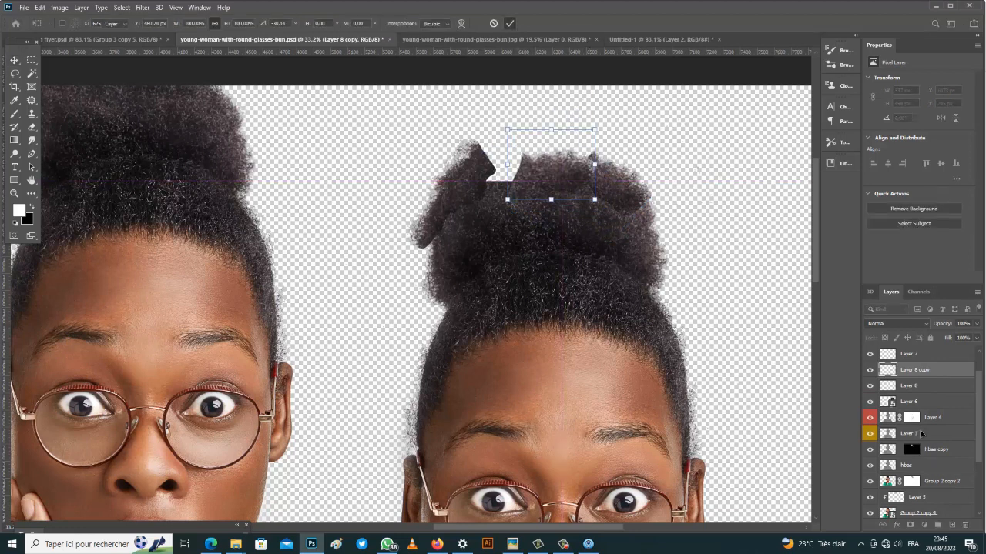
Step: Duplicate the left hair piece, rotate the copy about 69°, and cover the remaining gap on the bun's top with it
{"action": "left_click", "coordinate": [472, 175]}
{"action": "left_click_drag", "start_coordinate": [472, 176], "coordinate": [520, 176]}
{"action": "left_click_drag", "start_coordinate": [571, 99], "coordinate": [615, 227]}
{"action": "mouse_move", "coordinate": [520, 202]}
{"action": "left_mouse_down"}
{"action": "mouse_move", "coordinate": [552, 183]}
{"action": "mouse_move", "coordinate": [533, 190]}
{"action": "mouse_move", "coordinate": [519, 169]}
{"action": "left_mouse_up"}
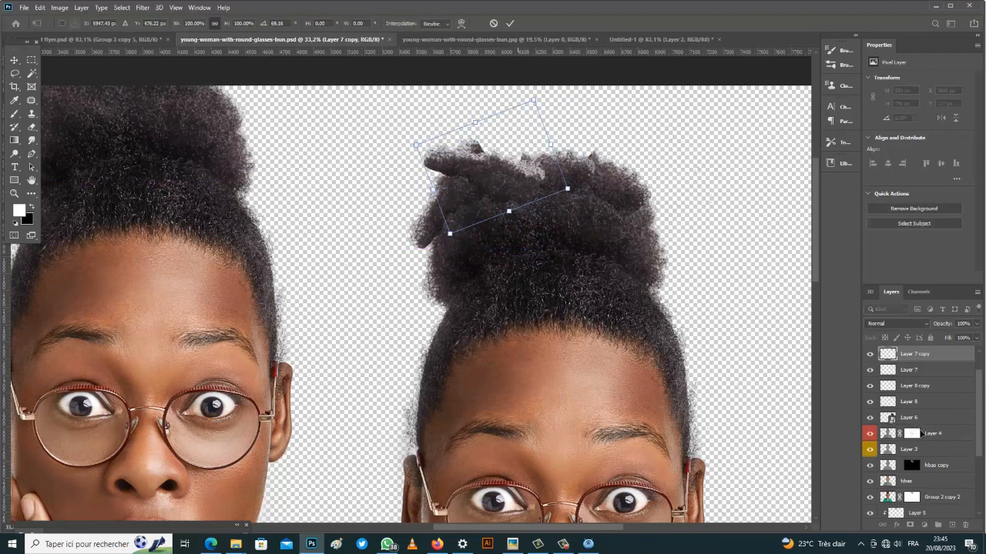
{"action": "left_click", "coordinate": [509, 23]}
Step: Merge the four hair pieces into one layer and add a layer mask to it
{"action": "left_click", "coordinate": [918, 402], "text": "shift"}
{"action": "key", "text": "ctrl+e"}
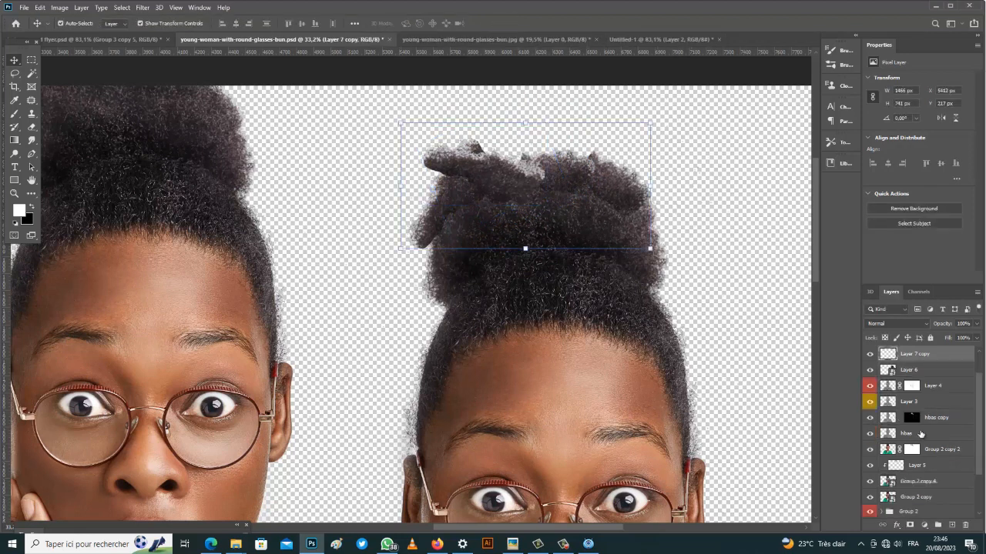
{"action": "left_click", "coordinate": [910, 525]}
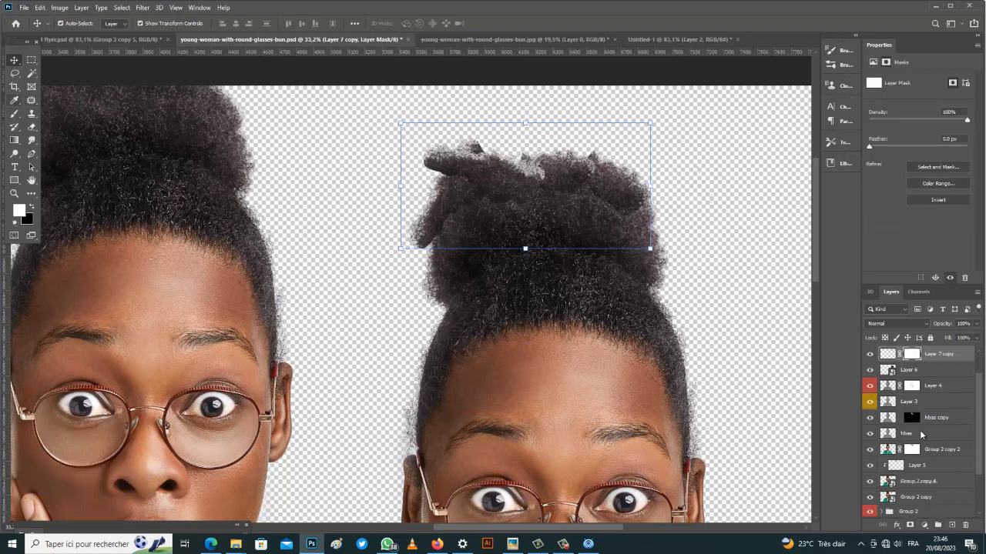
Step: Paint black on the hair layer's mask with a soft brush to fade the stray pieces along the bun's left and upper left edge
{"action": "key", "text": "b"}
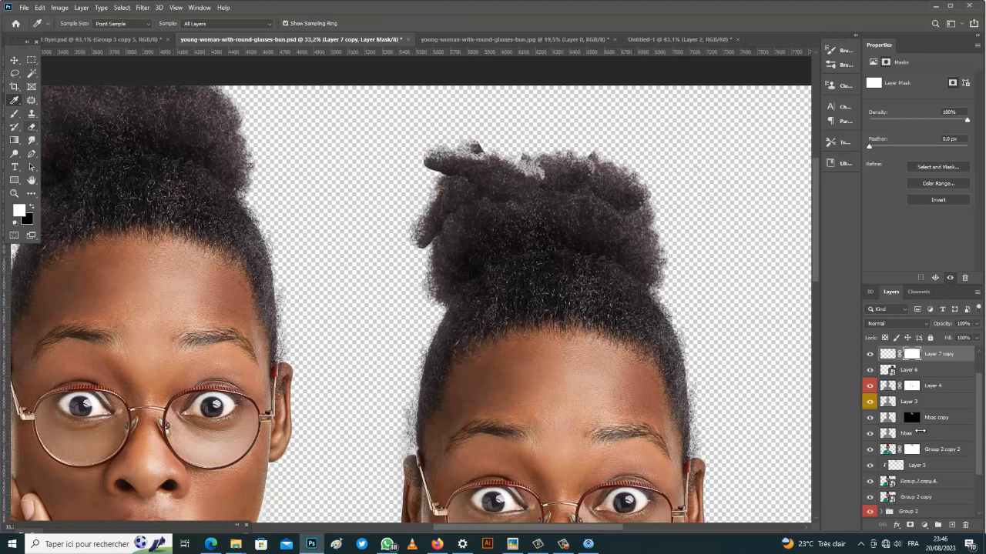
{"action": "left_click_drag", "start_coordinate": [411, 249], "coordinate": [391, 249]}
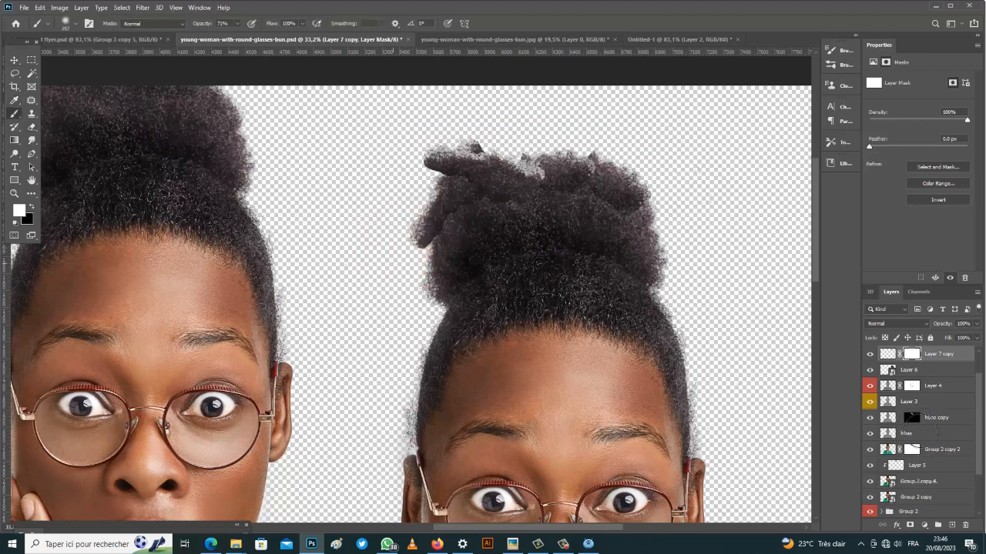
{"action": "key", "text": "x"}
{"action": "left_click_drag", "start_coordinate": [412, 222], "coordinate": [400, 240]}
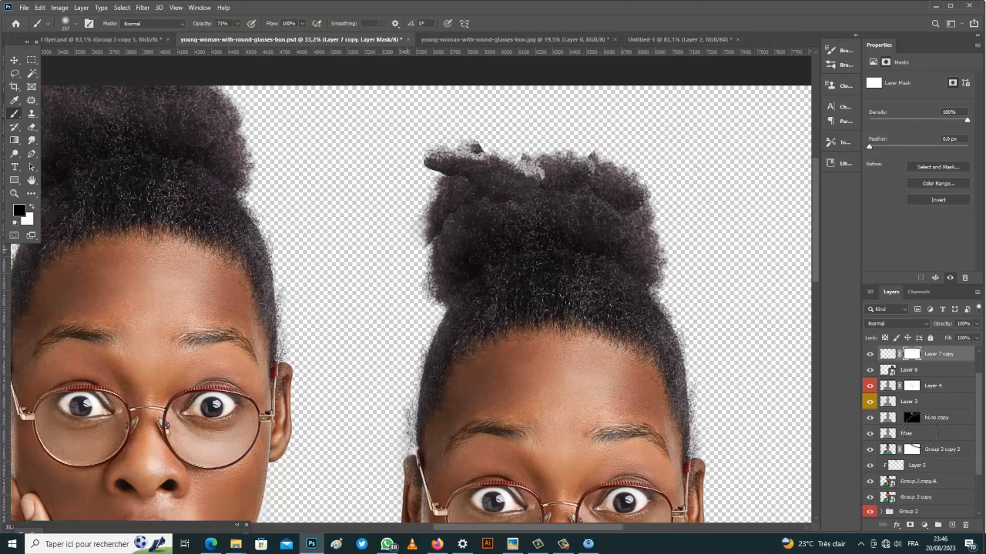
{"action": "left_click", "coordinate": [432, 160]}
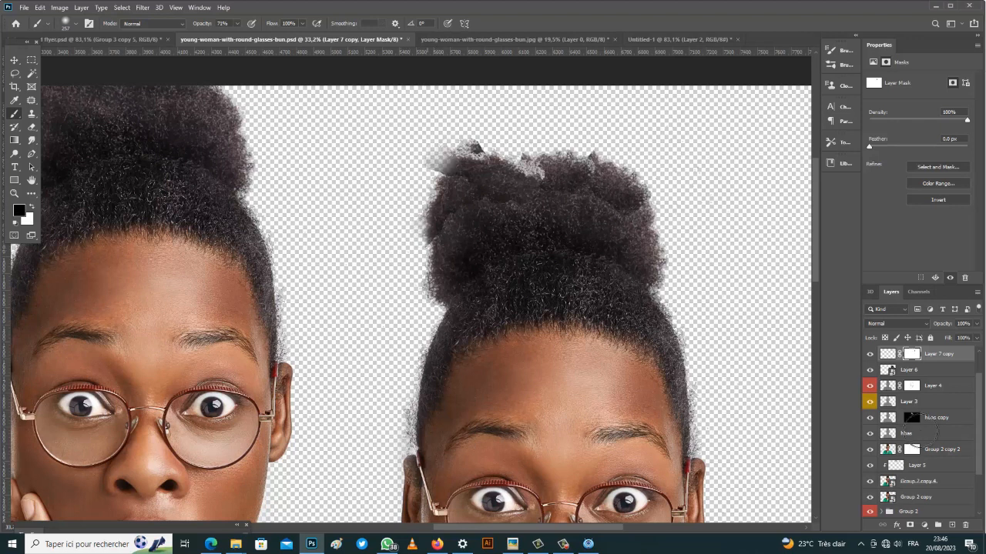
{"action": "left_click", "coordinate": [428, 164]}
{"action": "left_click", "coordinate": [439, 152]}
{"action": "left_click_drag", "start_coordinate": [450, 147], "coordinate": [468, 134]}
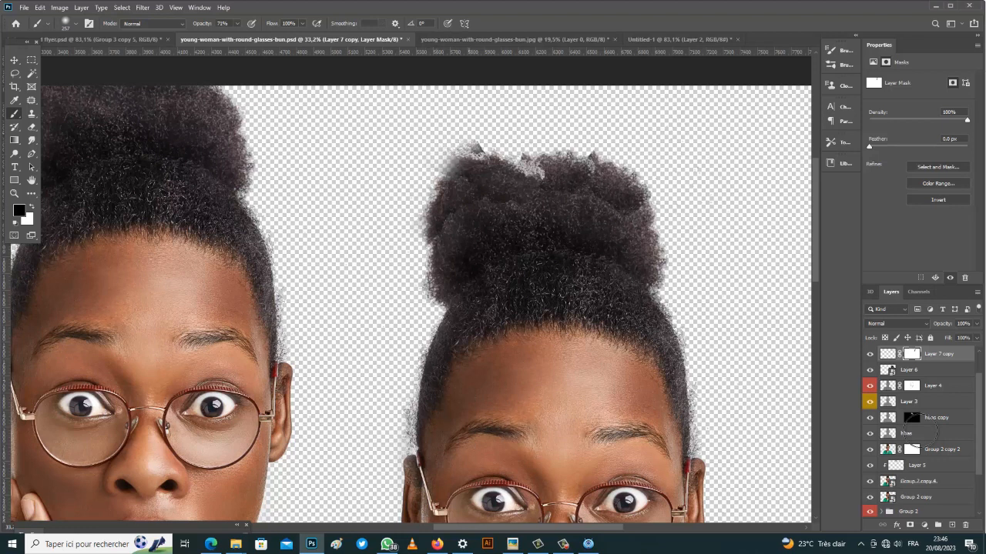
{"action": "left_click", "coordinate": [475, 137]}
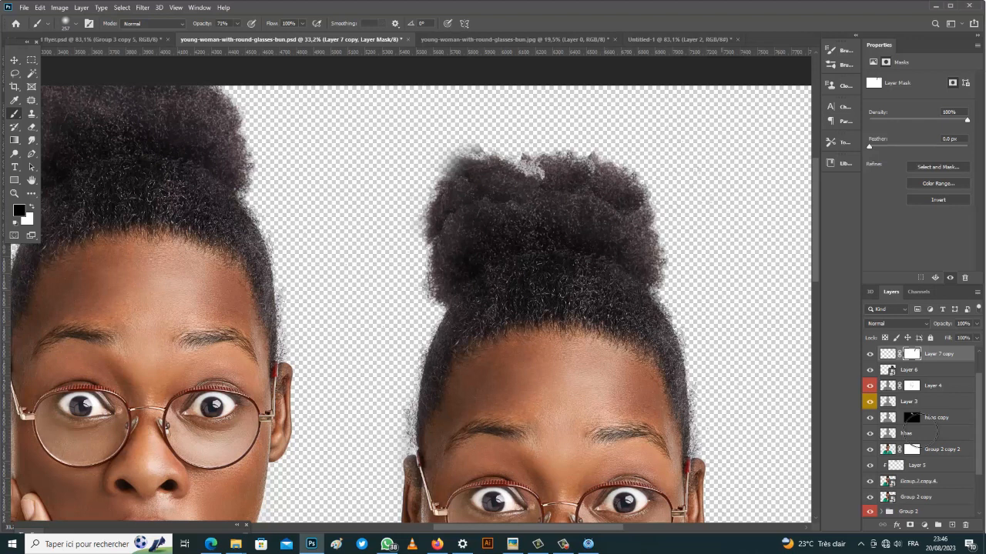
Step: Add a new layer above the masked hair layer and choose another tool from the brush group
{"action": "left_click", "coordinate": [14, 60]}
{"action": "scroll", "coordinate": [493, 268], "scroll_direction": "down", "scroll_amount": 3}
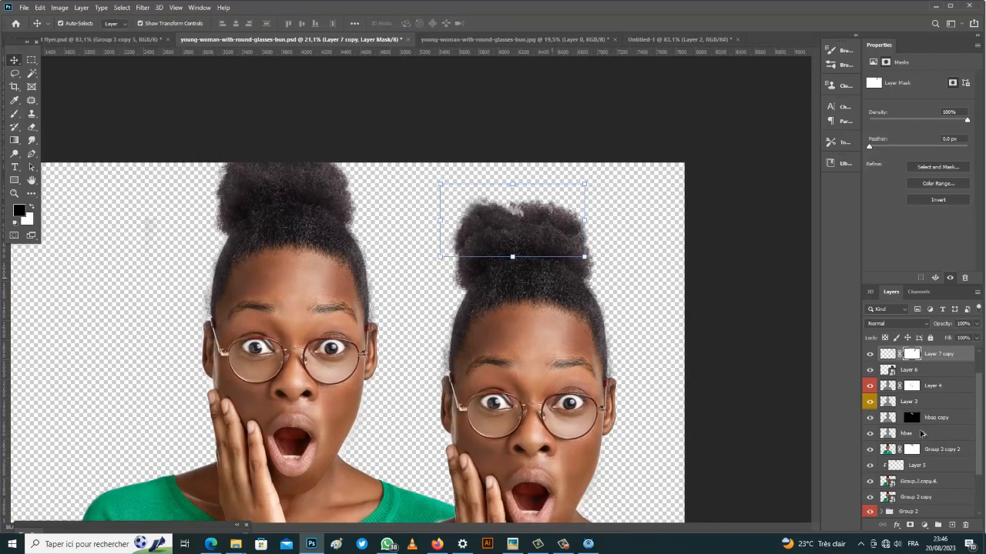
{"action": "scroll", "coordinate": [552, 277], "scroll_direction": "down", "scroll_amount": 2}
{"action": "scroll", "coordinate": [552, 278], "scroll_direction": "up", "scroll_amount": 3}
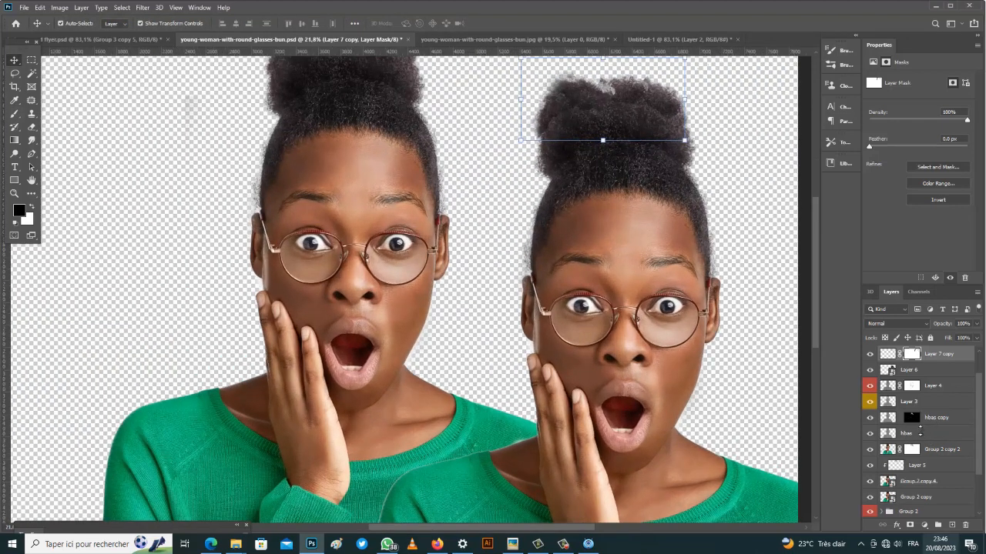
{"action": "right_click", "coordinate": [921, 433]}
{"action": "key", "text": "Escape"}
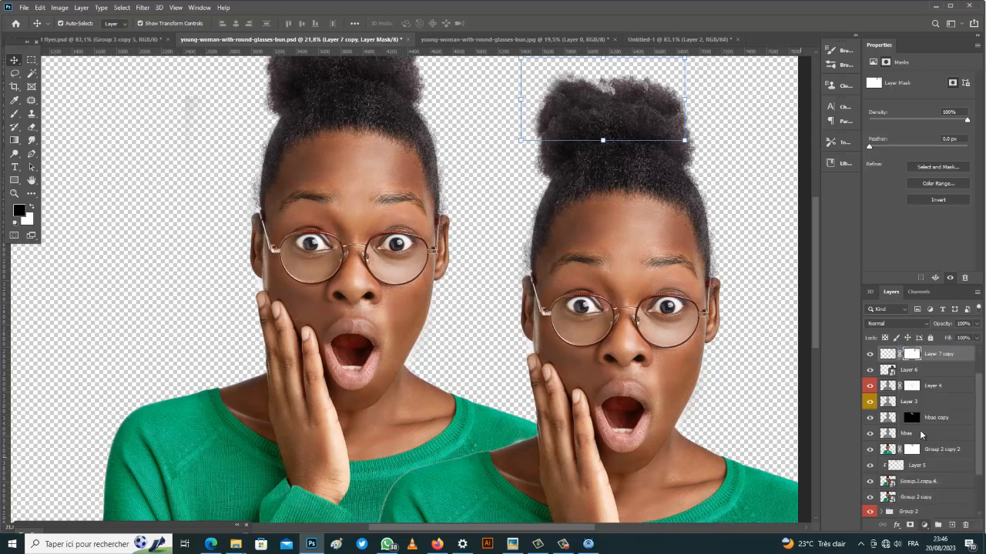
{"action": "left_click", "coordinate": [952, 525]}
{"action": "right_click", "coordinate": [14, 114]}
{"action": "left_click", "coordinate": [69, 146]}
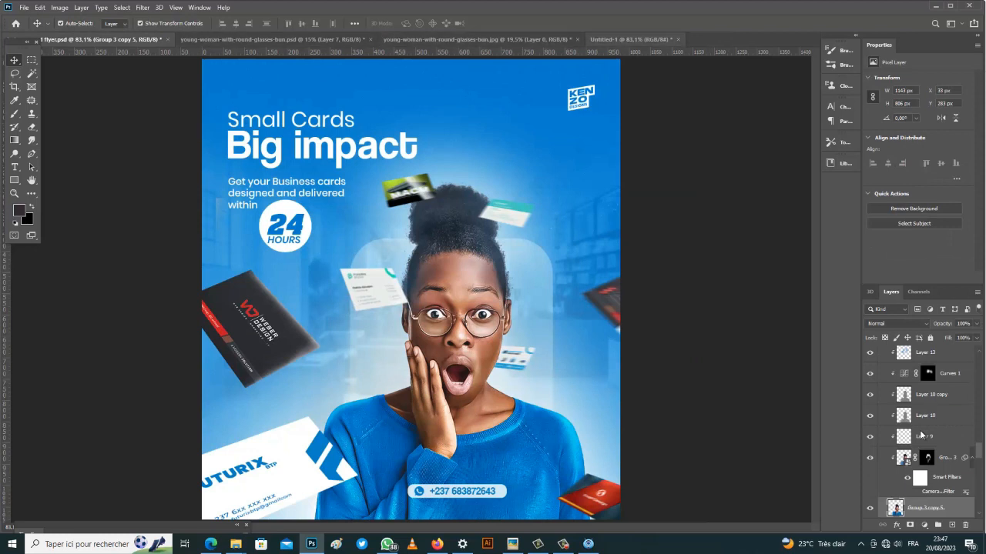
Step: Switch to the Untitled-1 document and enlarge the office photo slightly around its centre to 42.76%
{"action": "left_click", "coordinate": [632, 39]}
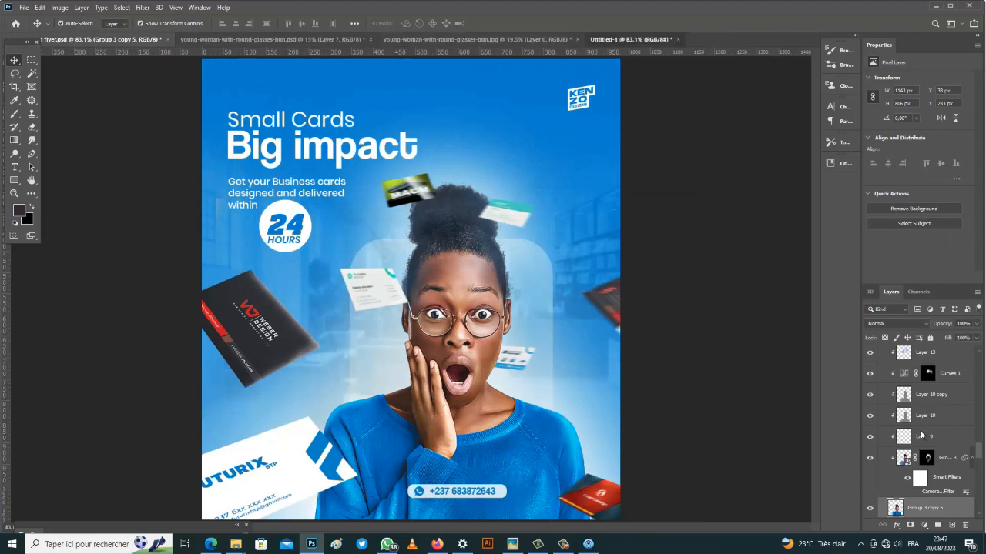
{"action": "left_click", "coordinate": [921, 432]}
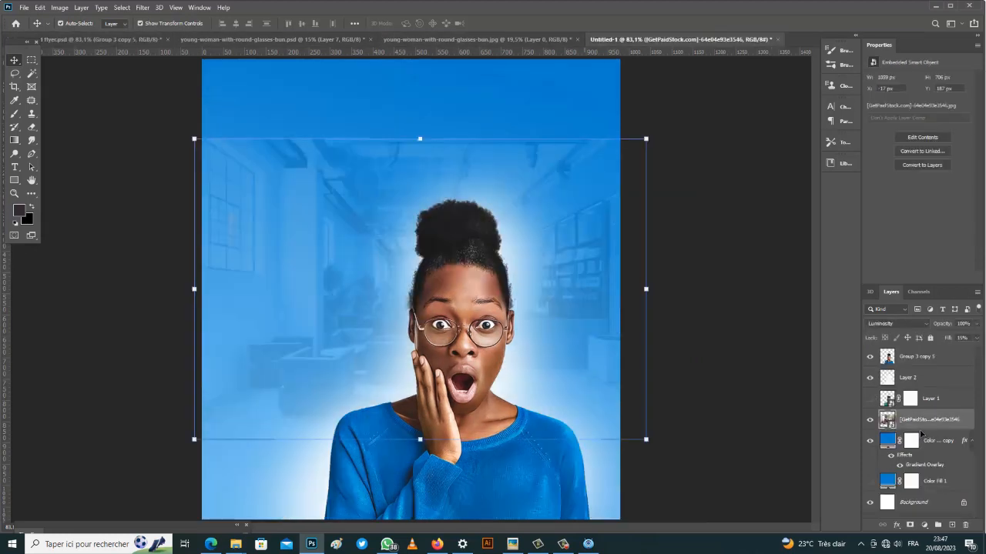
{"action": "left_click_drag", "start_coordinate": [646, 139], "coordinate": [669, 124]}
{"action": "left_click_drag", "start_coordinate": [616, 178], "coordinate": [603, 187]}
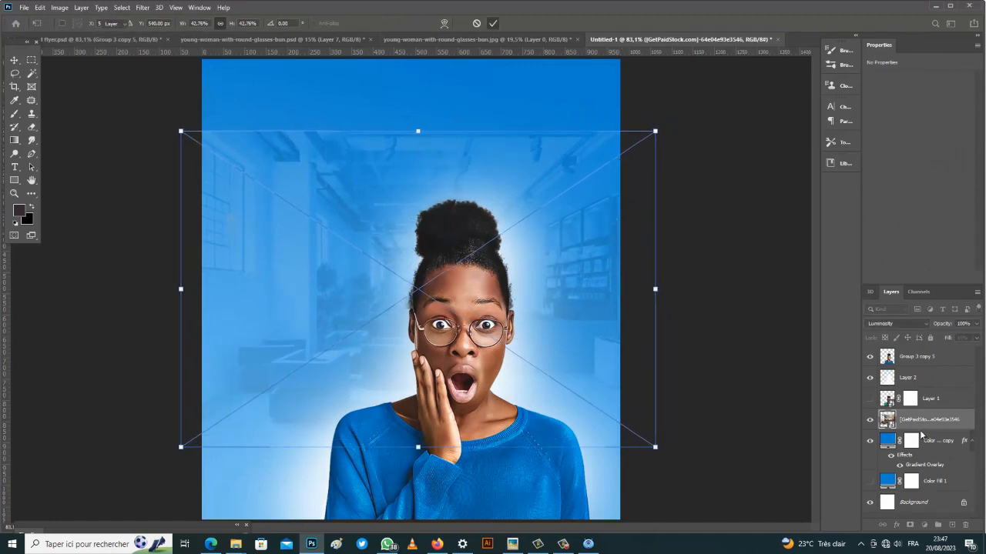
{"action": "left_click", "coordinate": [493, 23]}
Step: Add a layer mask to the office photo and nudge the photo slightly to the left
{"action": "left_click", "coordinate": [909, 526]}
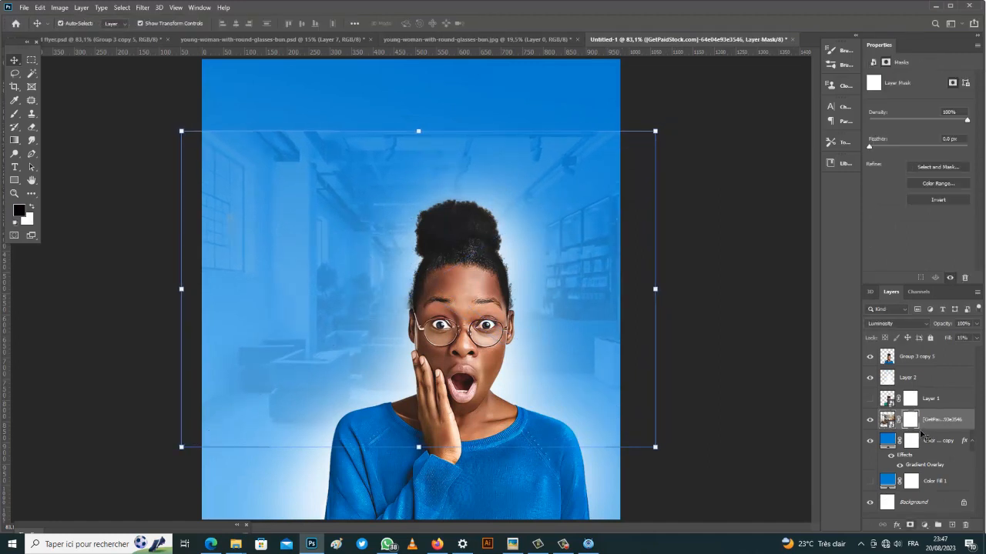
{"action": "key", "text": "b"}
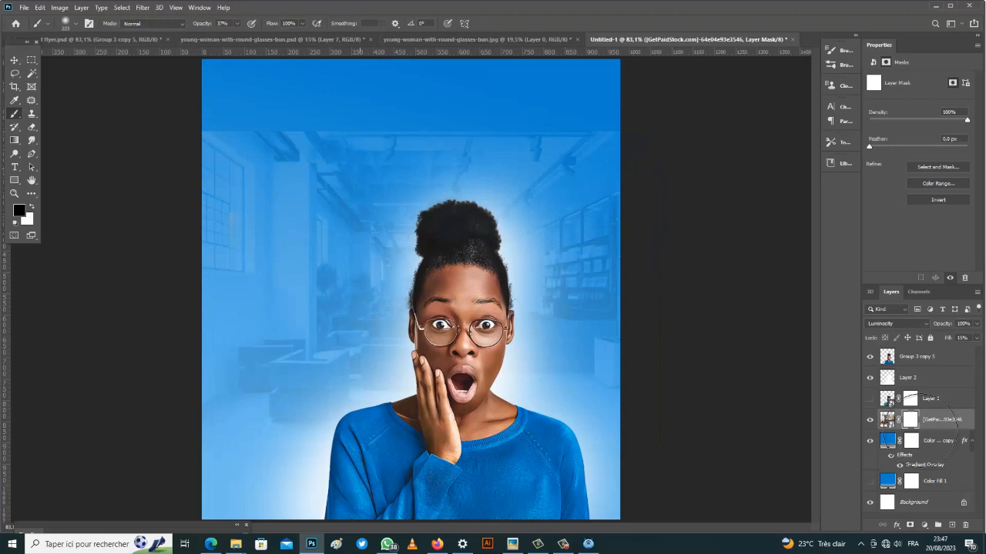
{"action": "key", "text": "v"}
{"action": "key", "text": "Left"}
{"action": "key", "text": "Left"}
{"action": "key", "text": "Left"}
{"action": "key", "text": "Left"}
{"action": "key", "text": "Left"}
{"action": "key", "text": "Left"}
{"action": "key", "text": "Left"}
{"action": "key", "text": "Left"}
{"action": "key", "text": "Left"}
{"action": "key", "text": "Left"}
{"action": "key", "text": "Left"}
{"action": "key", "text": "Left"}
{"action": "key", "text": "Left"}
{"action": "key", "text": "Left"}
{"action": "key", "text": "Left"}
{"action": "key", "text": "Left"}
{"action": "key", "text": "Left"}
{"action": "key", "text": "Left"}
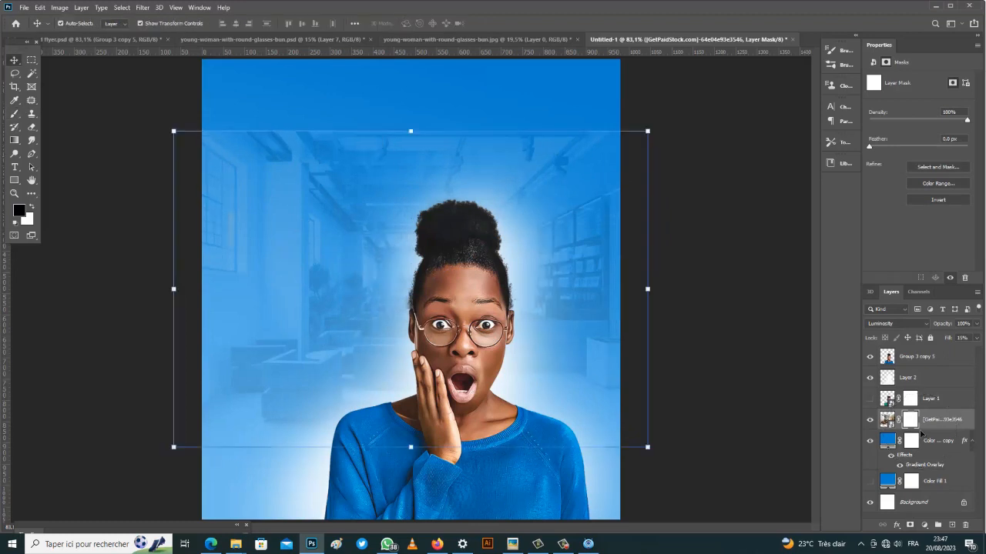
Step: Enlarge the office photo again so it extends further above and beyond the canvas's right edge
{"action": "left_click_drag", "start_coordinate": [647, 130], "coordinate": [687, 105]}
{"action": "left_click_drag", "start_coordinate": [618, 153], "coordinate": [611, 156]}
{"action": "key", "text": "Return"}
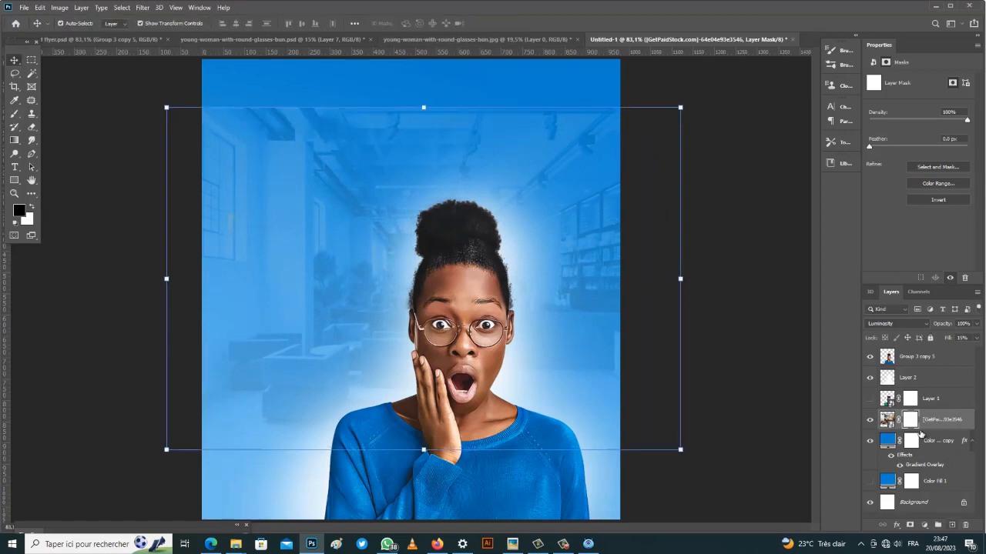
Step: Brush black diagonal guide lines from the canvas corners toward the woman's head on a new layer above the office photo, and hide that layer
{"action": "key", "text": "ctrl+shift+alt+n"}
{"action": "key", "text": "b"}
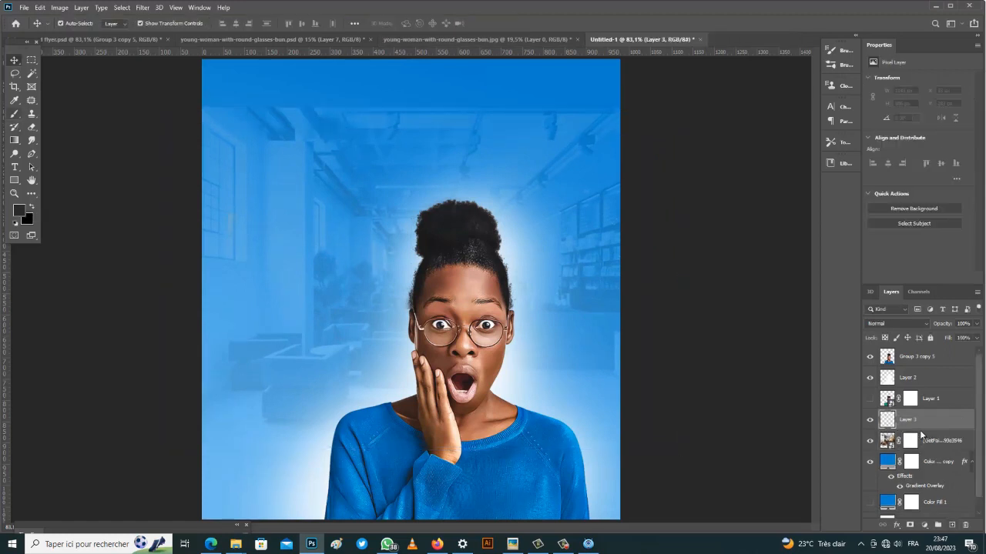
{"action": "key", "text": "x"}
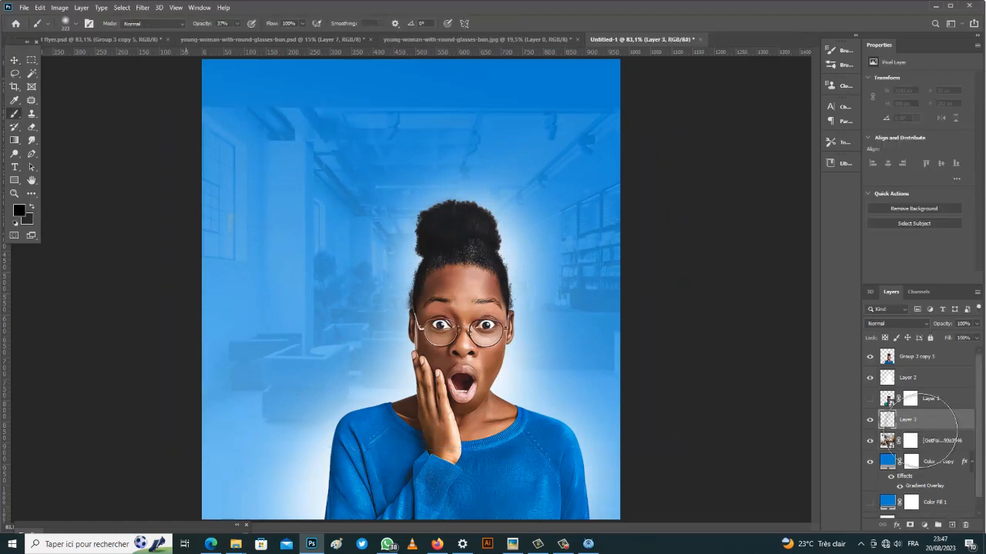
{"action": "mouse_move", "coordinate": [228, 87]}
{"action": "left_mouse_down"}
{"action": "mouse_move", "coordinate": [210, 87]}
{"action": "mouse_move", "coordinate": [416, 231]}
{"action": "left_mouse_up"}
{"action": "mouse_move", "coordinate": [621, 108]}
{"action": "left_mouse_down"}
{"action": "mouse_move", "coordinate": [572, 166]}
{"action": "mouse_move", "coordinate": [494, 221]}
{"action": "mouse_move", "coordinate": [619, 134]}
{"action": "left_mouse_up"}
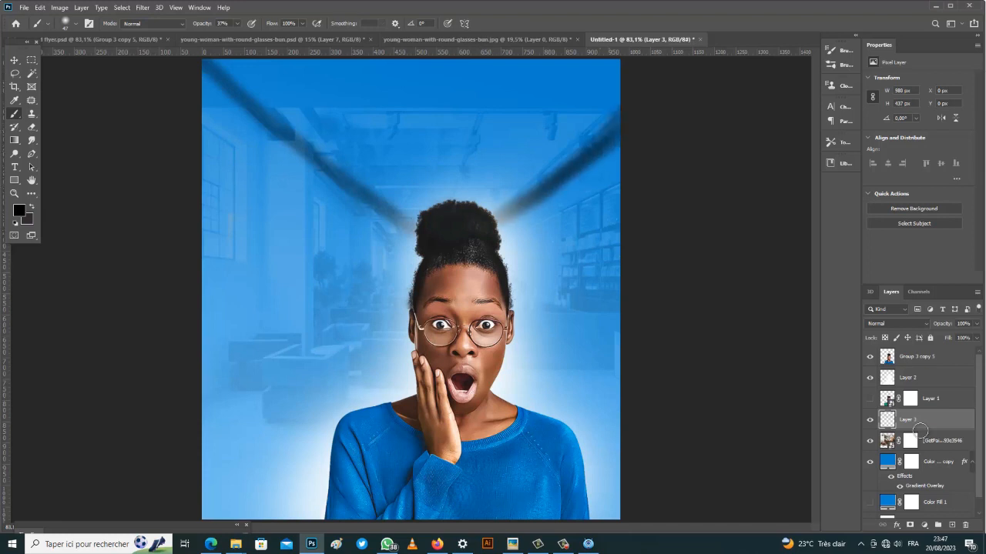
{"action": "left_click_drag", "start_coordinate": [416, 231], "coordinate": [217, 101]}
{"action": "left_click_drag", "start_coordinate": [204, 516], "coordinate": [412, 314]}
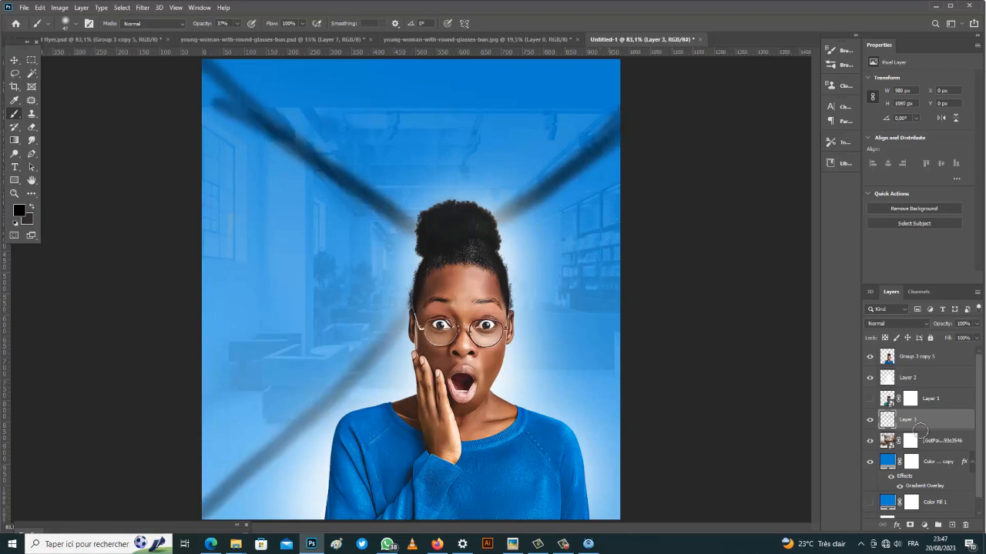
{"action": "left_click_drag", "start_coordinate": [507, 342], "coordinate": [620, 486]}
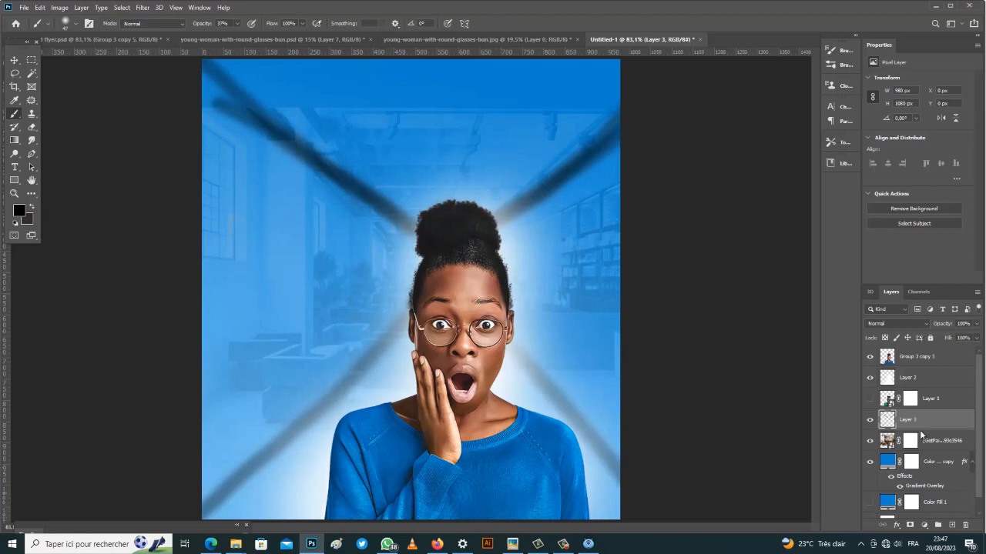
{"action": "key", "text": "ctrl+comma"}
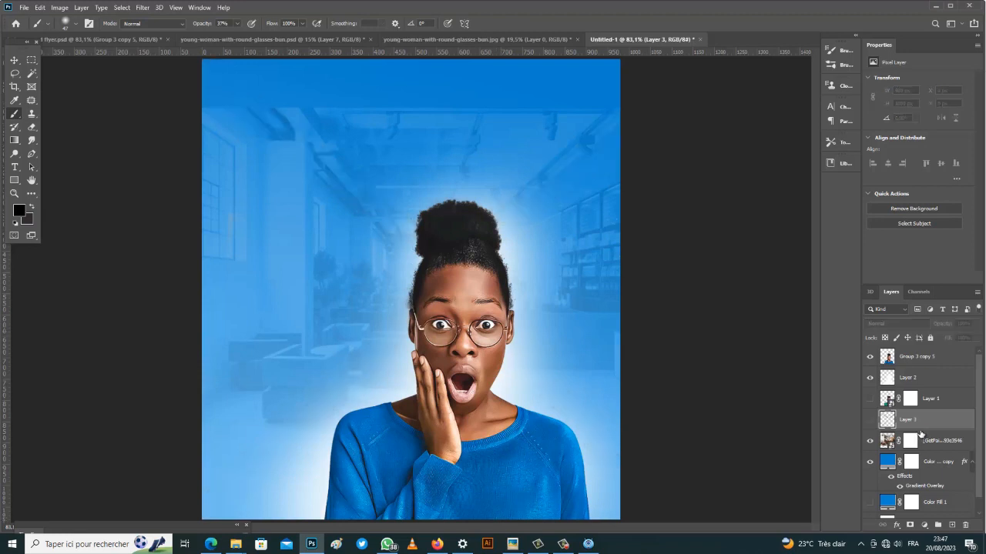
Step: Paint black on the office photo's mask with a large soft brush to fade the photo's upper edge into the blue background
{"action": "left_click", "coordinate": [915, 439]}
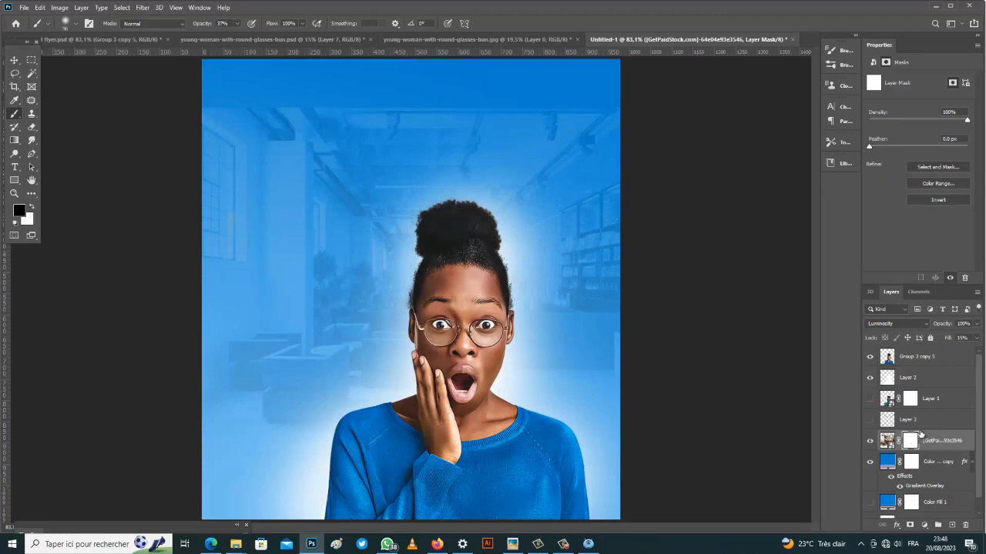
{"action": "right_click", "coordinate": [402, 135], "text": "alt"}
{"action": "left_click_drag", "start_coordinate": [420, 131], "coordinate": [370, 129]}
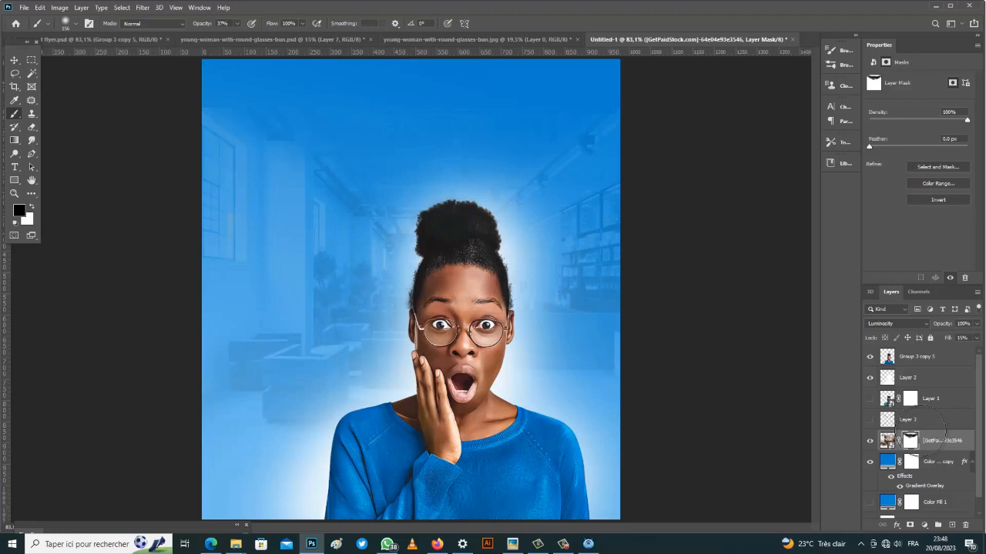
Step: Scale the masked office photo up to about 106.63%, reposition it behind the woman, and deselect the layer
{"action": "key", "text": "ctrl+t"}
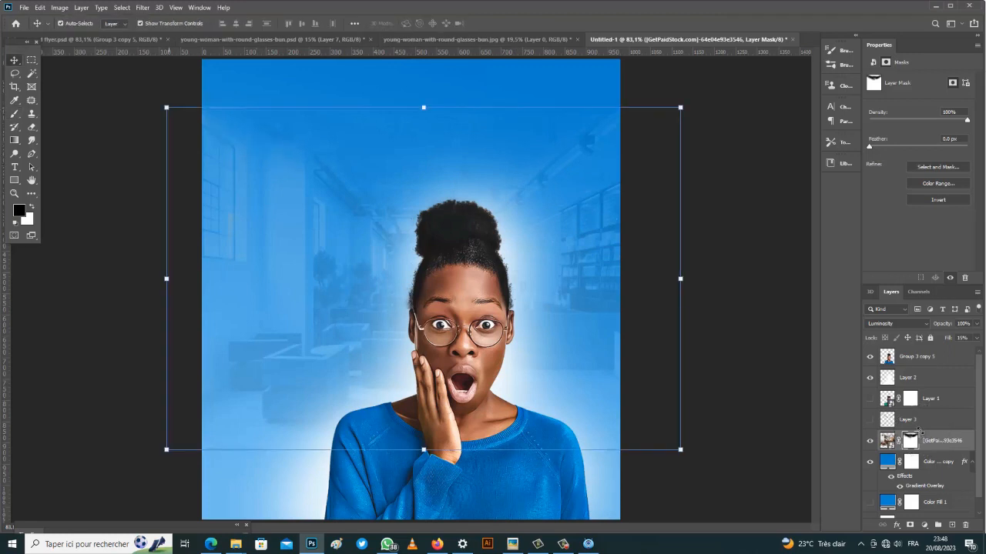
{"action": "left_click_drag", "start_coordinate": [166, 107], "coordinate": [133, 85]}
{"action": "left_click_drag", "start_coordinate": [296, 162], "coordinate": [308, 168]}
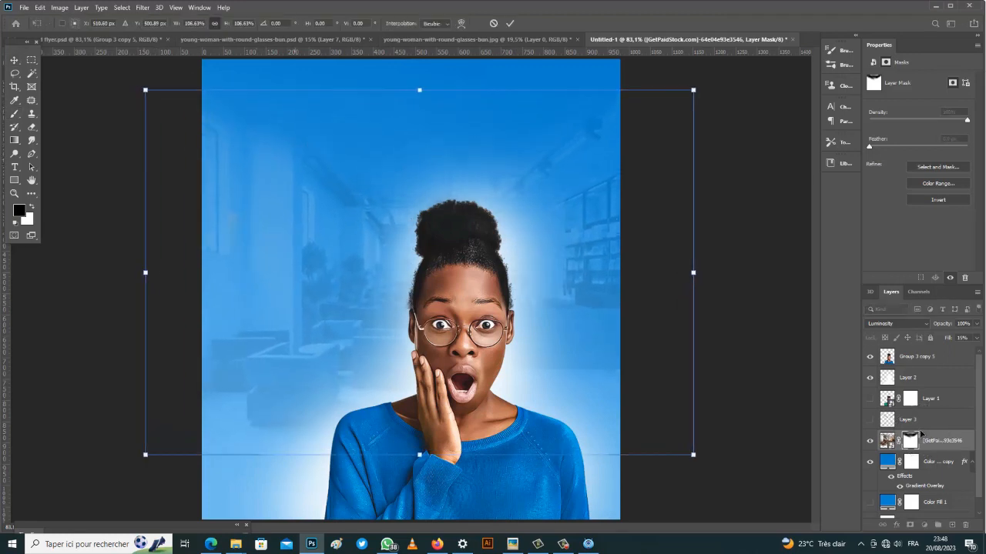
{"action": "key", "text": "Return"}
{"action": "key", "text": "b"}
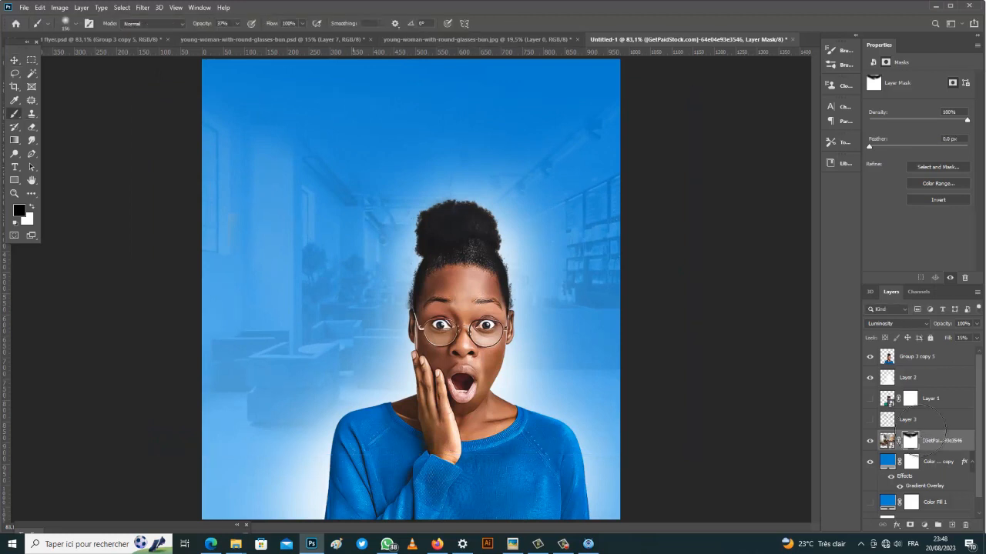
{"action": "left_click", "coordinate": [921, 437], "text": "ctrl"}
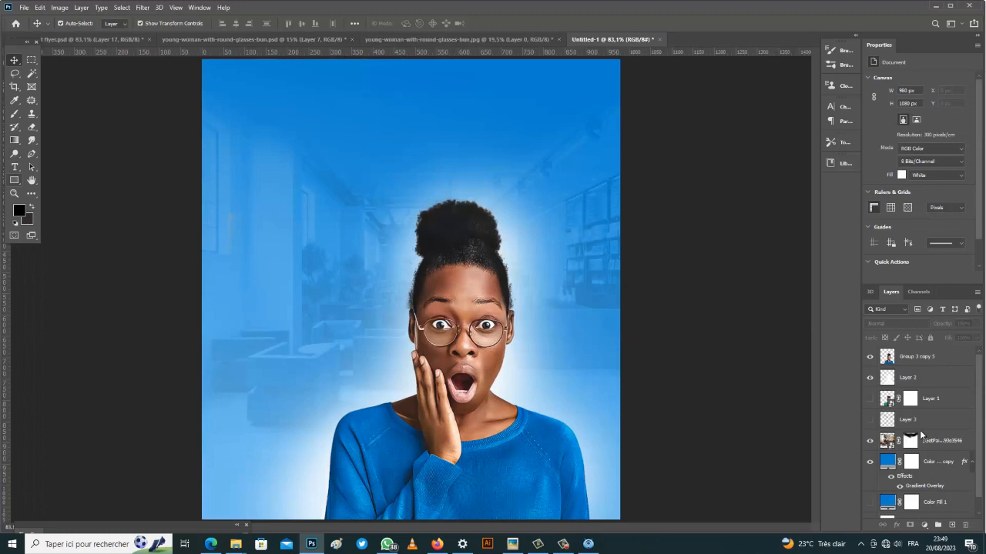
Step: Draw a black rounded rectangle about 501 by 596 px over the woman's face and torso
{"action": "key", "text": "u"}
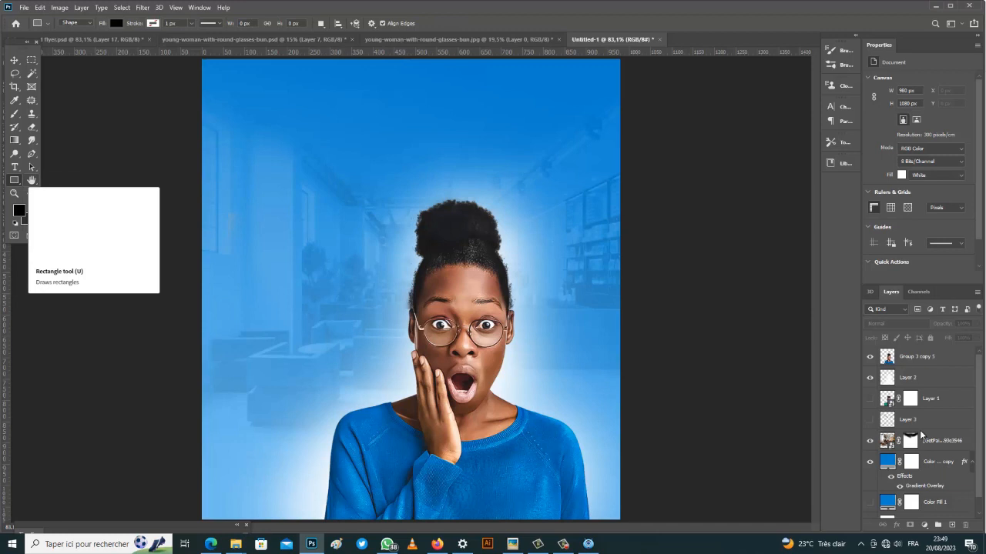
{"action": "right_click", "coordinate": [14, 180]}
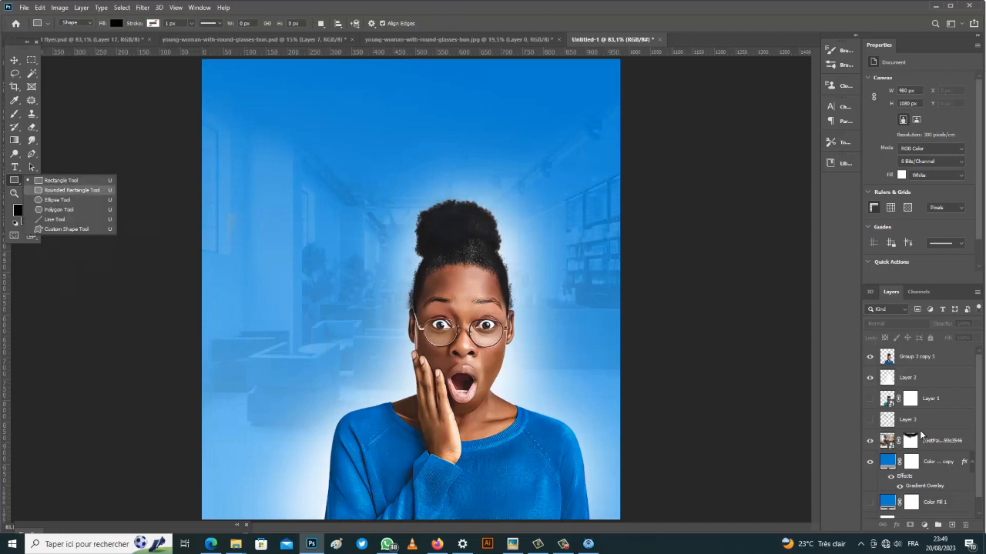
{"action": "left_click", "coordinate": [71, 190]}
{"action": "mouse_move", "coordinate": [339, 280]}
{"action": "left_mouse_down"}
{"action": "mouse_move", "coordinate": [527, 325]}
{"action": "mouse_move", "coordinate": [652, 460]}
{"action": "mouse_move", "coordinate": [589, 517]}
{"action": "mouse_move", "coordinate": [557, 517]}
{"action": "mouse_move", "coordinate": [554, 538]}
{"action": "left_mouse_up"}
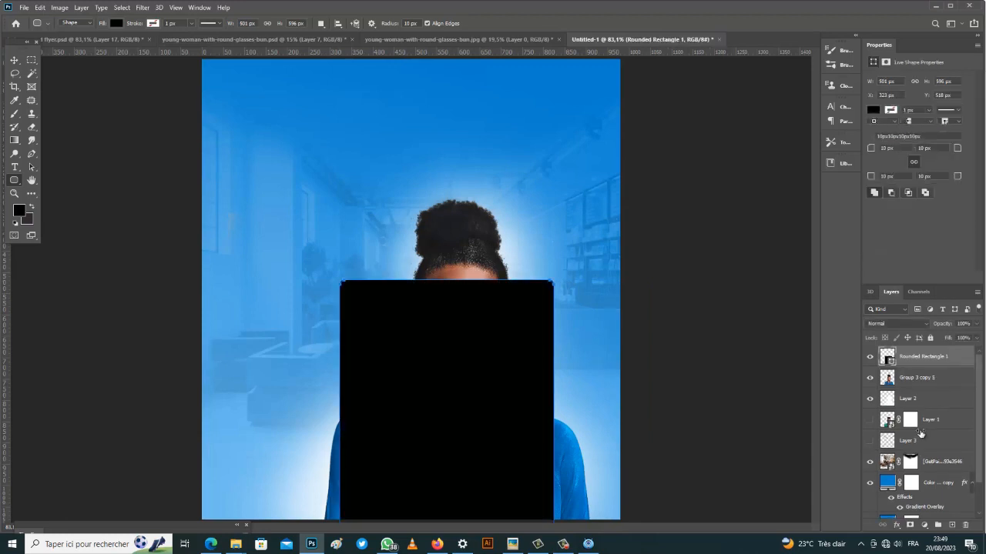
Step: Set the rounded rectangle's four corner radii to 75 px
{"action": "left_click_drag", "start_coordinate": [878, 148], "coordinate": [910, 148]}
{"action": "key", "text": "Down"}
{"action": "key", "text": "Down"}
{"action": "key", "text": "Down"}
{"action": "key", "text": "Down"}
{"action": "key", "text": "Down"}
{"action": "key", "text": "Down"}
{"action": "key", "text": "Down"}
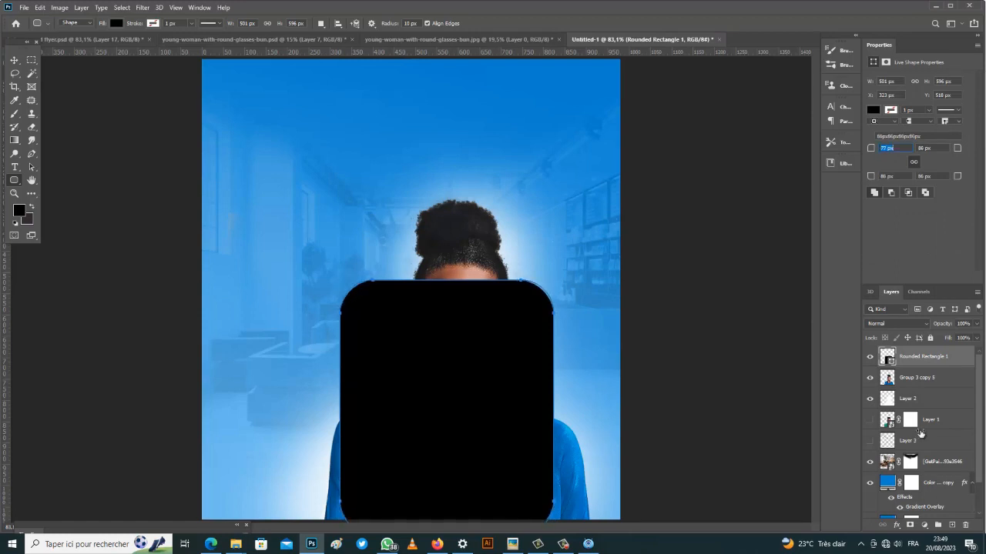
Step: Place the rounded rectangle's layer below the woman's cutout and shift the shape slightly right and down to X 342 px, Y 524 px
{"action": "left_click_drag", "start_coordinate": [923, 356], "coordinate": [923, 388]}
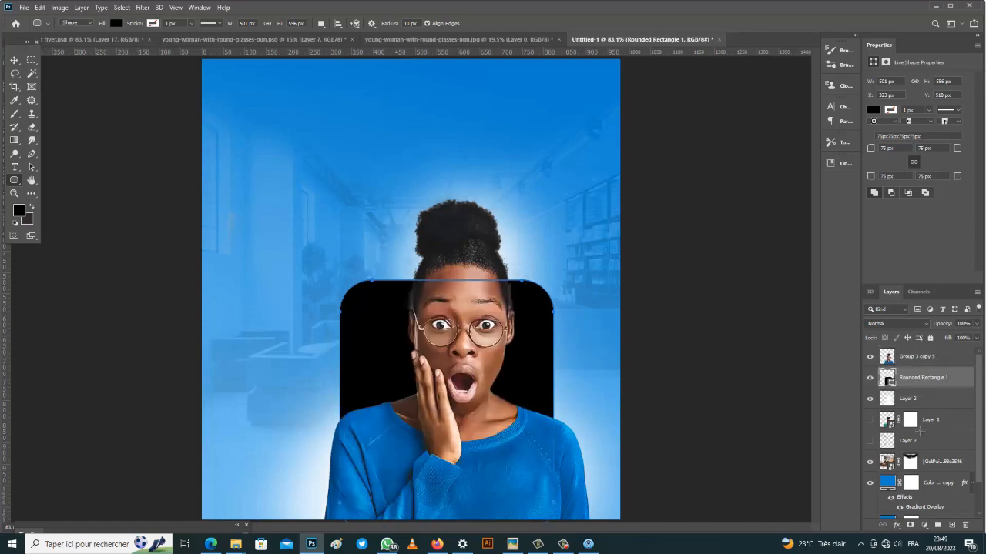
{"action": "key", "text": "v"}
{"action": "left_click_drag", "start_coordinate": [386, 315], "coordinate": [394, 318]}
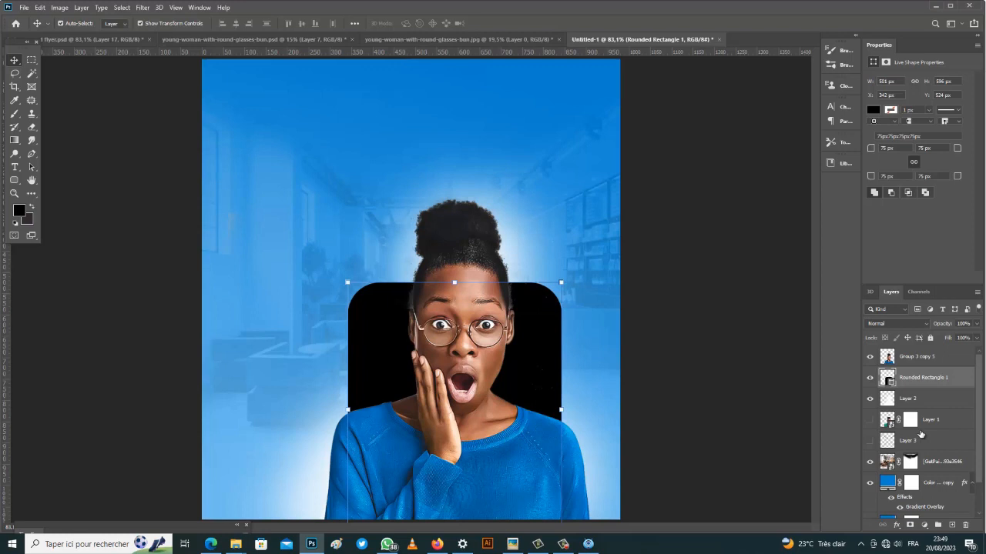
Step: Fill the rounded rectangle with blue #0f82d6 sampled from the background and shift it slightly right and down to X 345 px, Y 532 px
{"action": "double_click", "coordinate": [888, 378]}
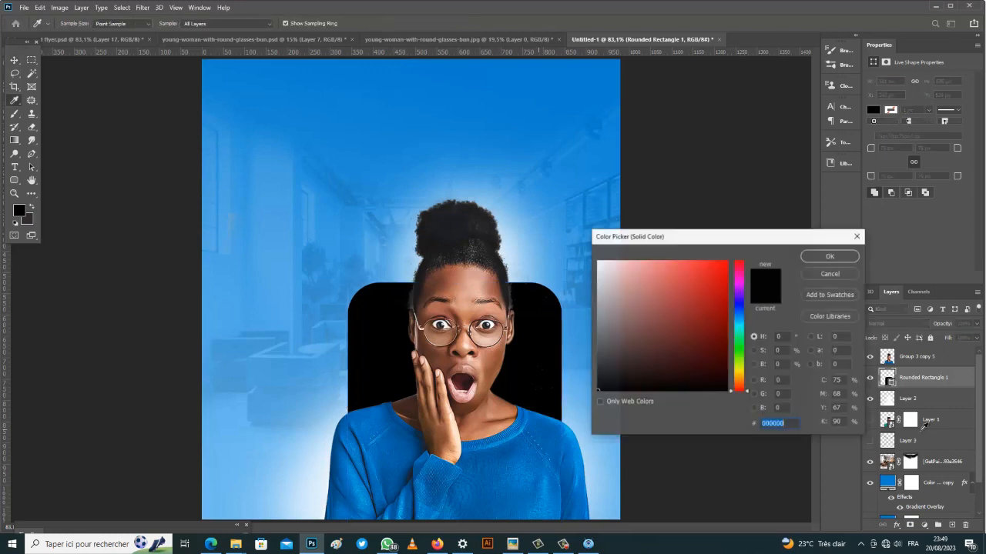
{"action": "left_click", "coordinate": [540, 454]}
{"action": "left_click", "coordinate": [290, 158]}
{"action": "left_click", "coordinate": [290, 142]}
{"action": "left_click", "coordinate": [296, 147]}
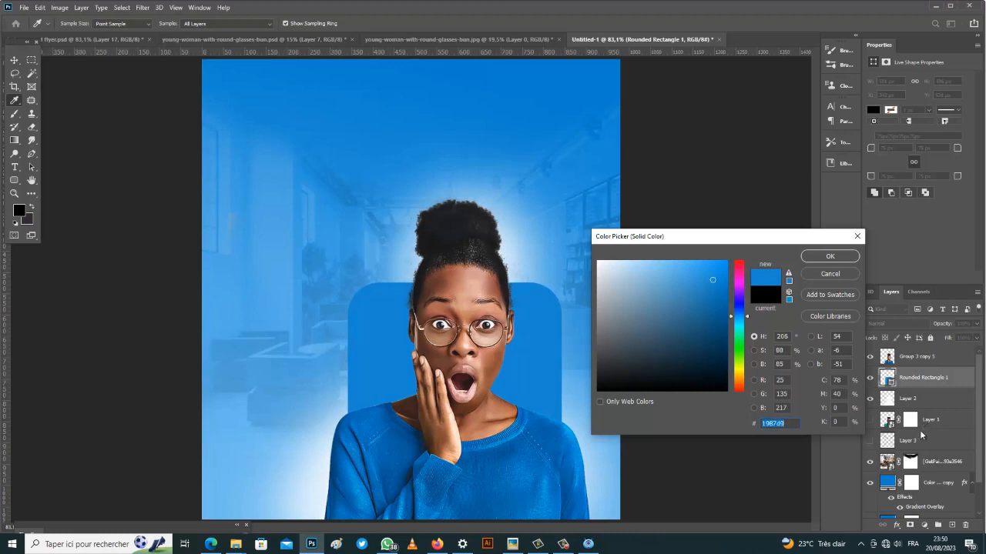
{"action": "left_click", "coordinate": [381, 138]}
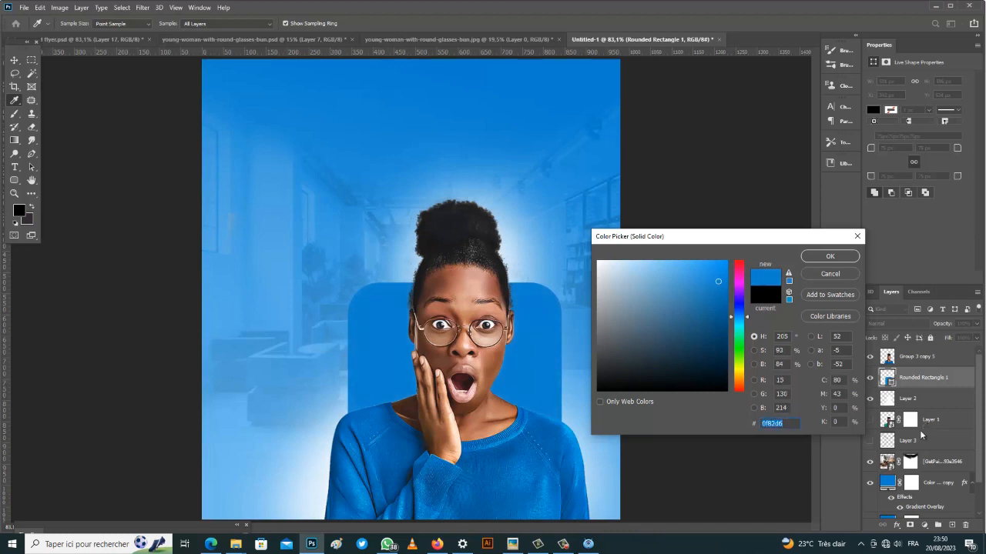
{"action": "key", "text": "Return"}
{"action": "key", "text": "v"}
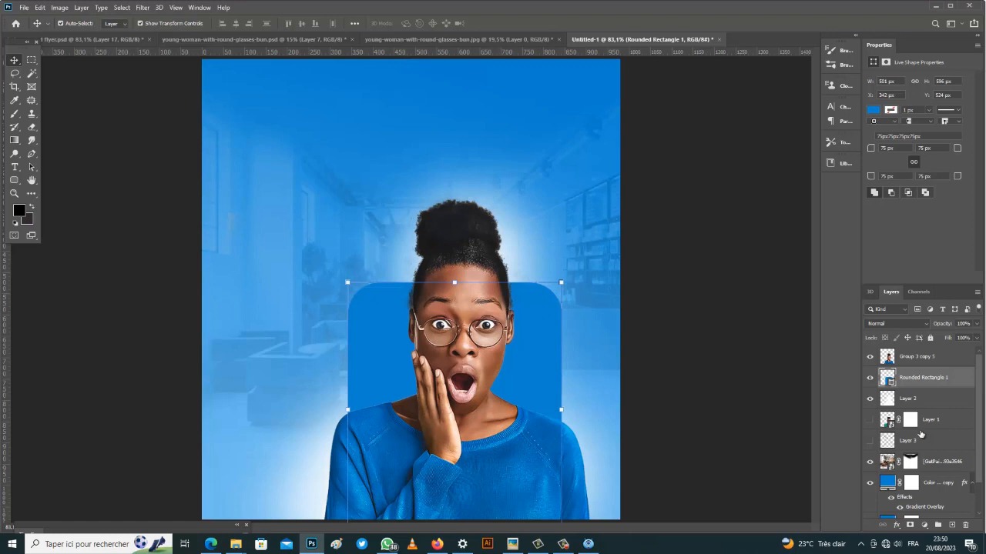
{"action": "left_click_drag", "start_coordinate": [519, 342], "coordinate": [526, 346]}
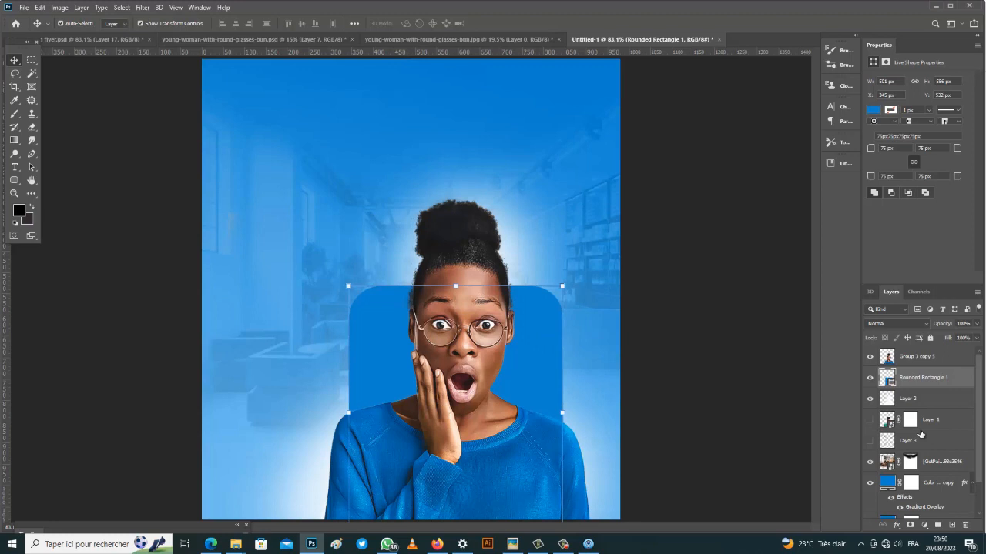
{"action": "double_click", "coordinate": [920, 431]}
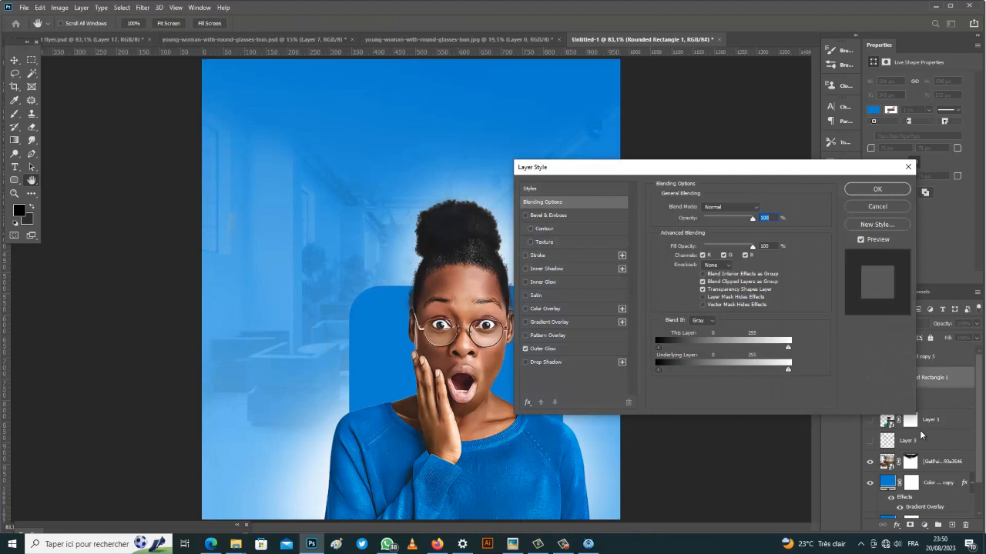
{"action": "left_click", "coordinate": [525, 349]}
{"action": "left_click", "coordinate": [525, 349]}
{"action": "left_click", "coordinate": [546, 362]}
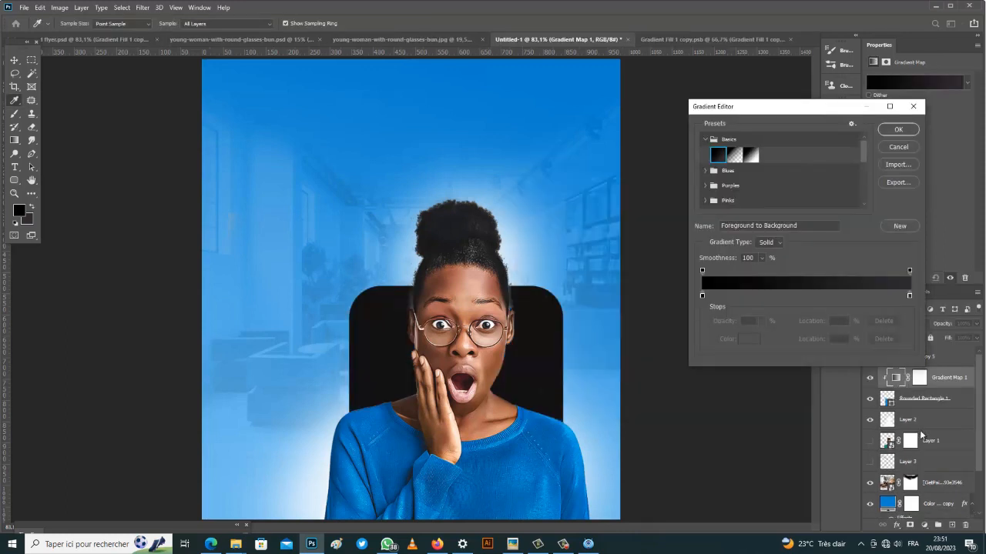
Step: Set the starting colour stop of the rounded rectangle's gradient map to light blue #96d5f6
{"action": "double_click", "coordinate": [702, 296]}
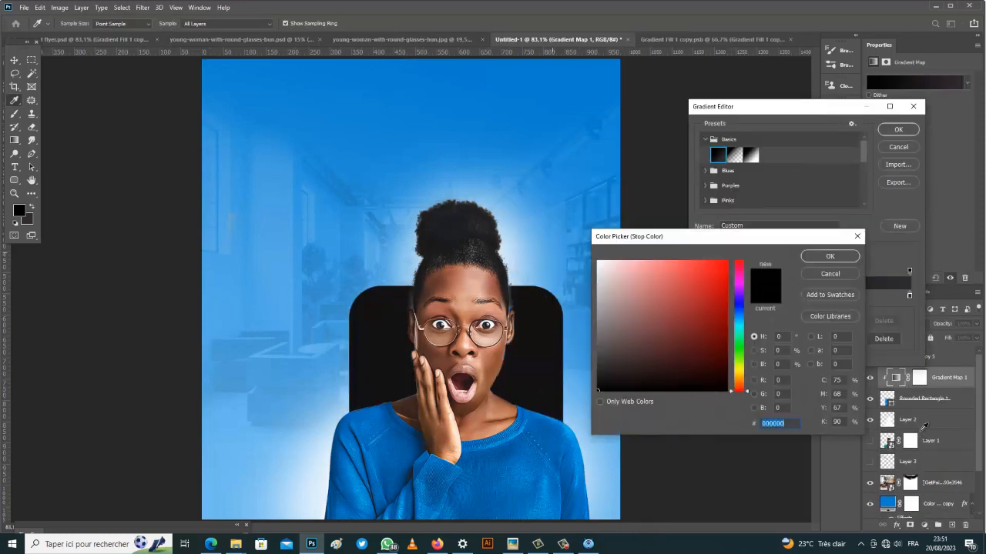
{"action": "left_click", "coordinate": [533, 245]}
{"action": "mouse_move", "coordinate": [678, 272]}
{"action": "left_mouse_down"}
{"action": "mouse_move", "coordinate": [623, 264]}
{"action": "mouse_move", "coordinate": [659, 267]}
{"action": "mouse_move", "coordinate": [662, 289]}
{"action": "left_mouse_up"}
{"action": "left_click", "coordinate": [739, 318]}
{"action": "left_click", "coordinate": [649, 271]}
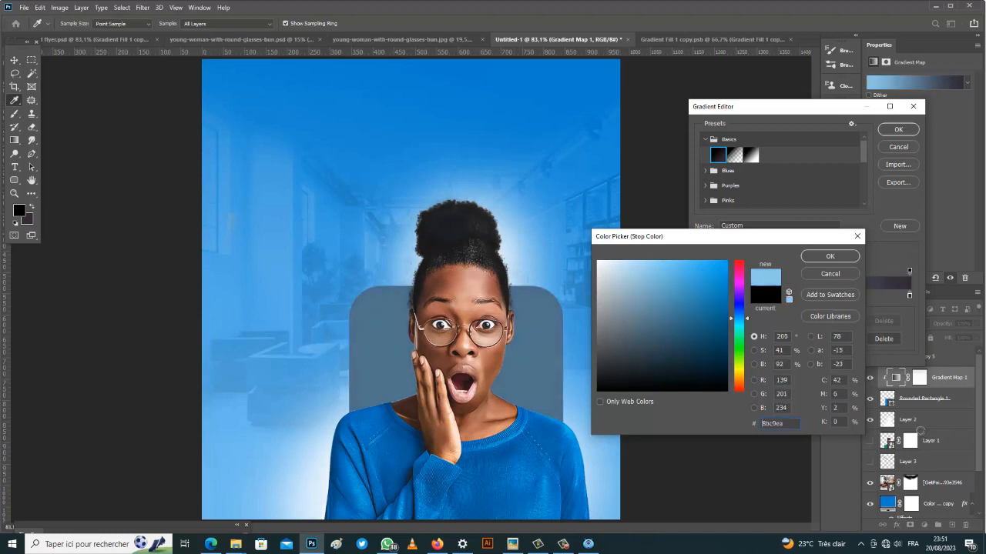
{"action": "left_click", "coordinate": [830, 256]}
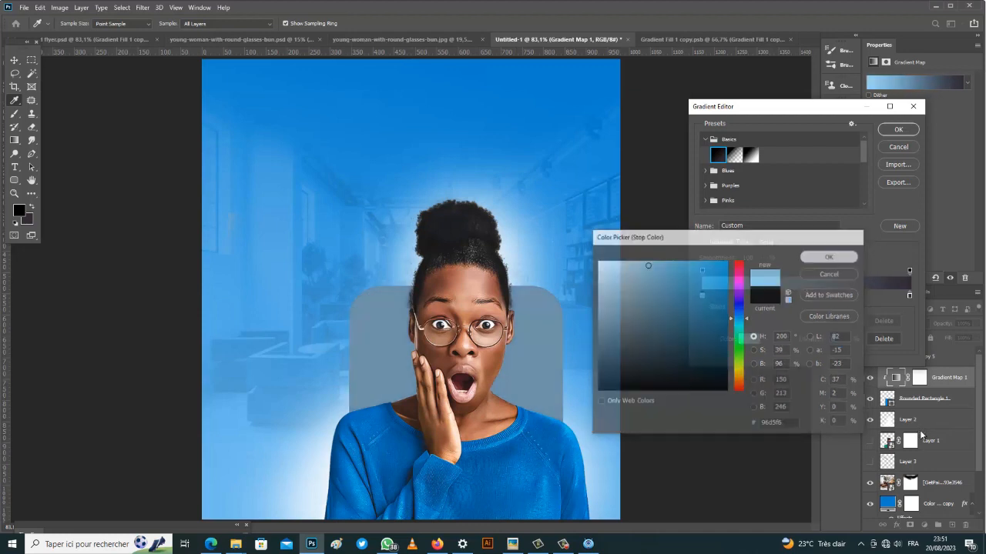
Step: Set the gradient map's ending colour stop to light blue #7fc1f1 sampled from the canvas and accept the gradient
{"action": "double_click", "coordinate": [909, 296]}
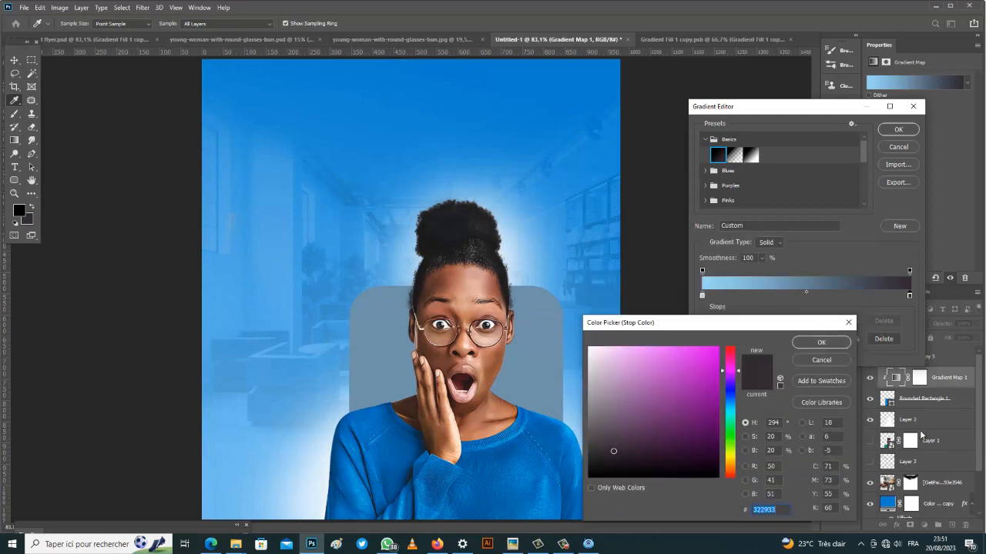
{"action": "left_click", "coordinate": [568, 461]}
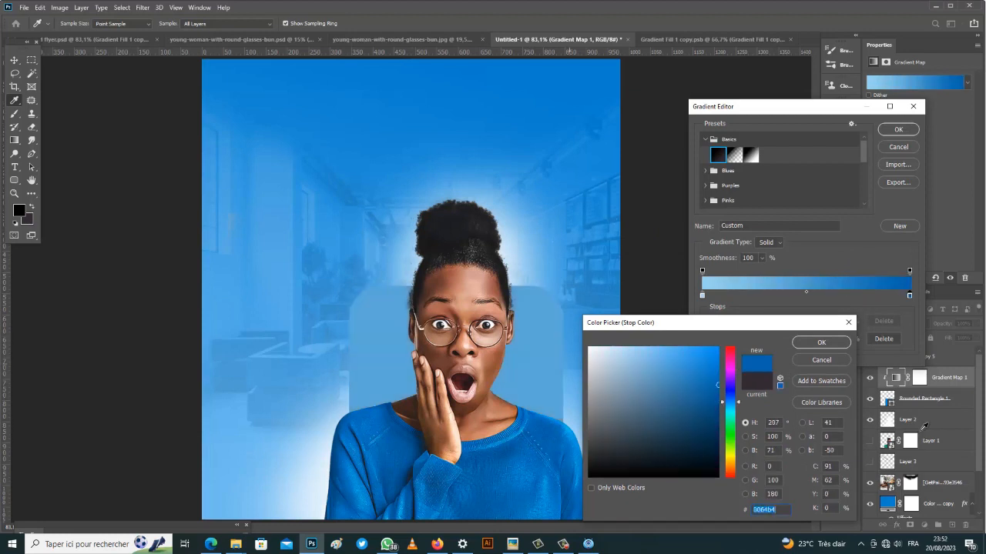
{"action": "left_click", "coordinate": [573, 389]}
{"action": "left_click", "coordinate": [572, 408]}
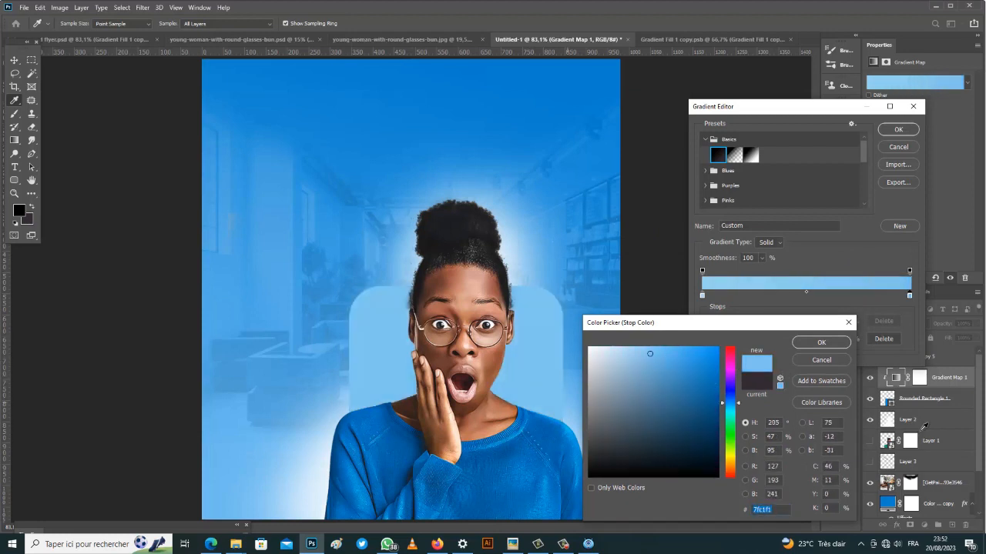
{"action": "key", "text": "Return"}
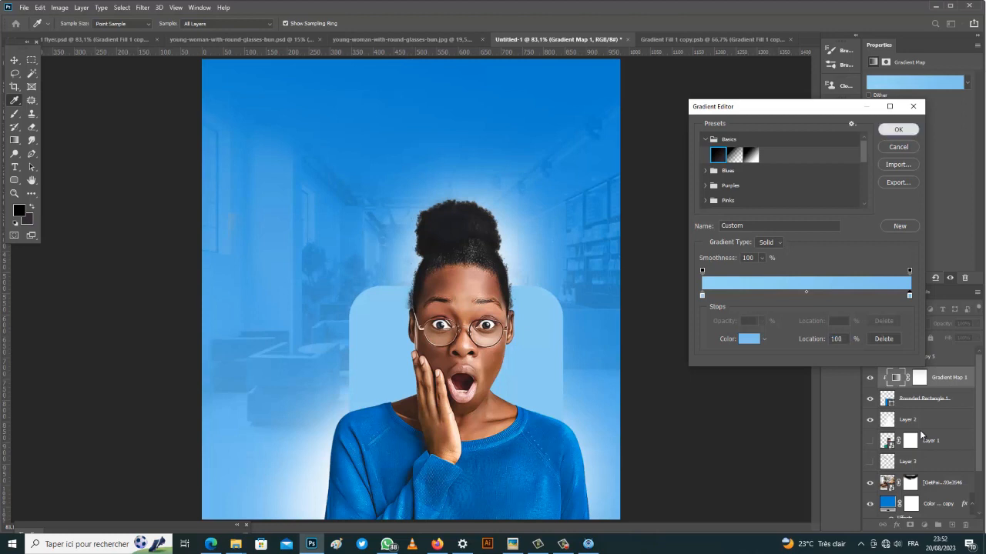
{"action": "key", "text": "Return"}
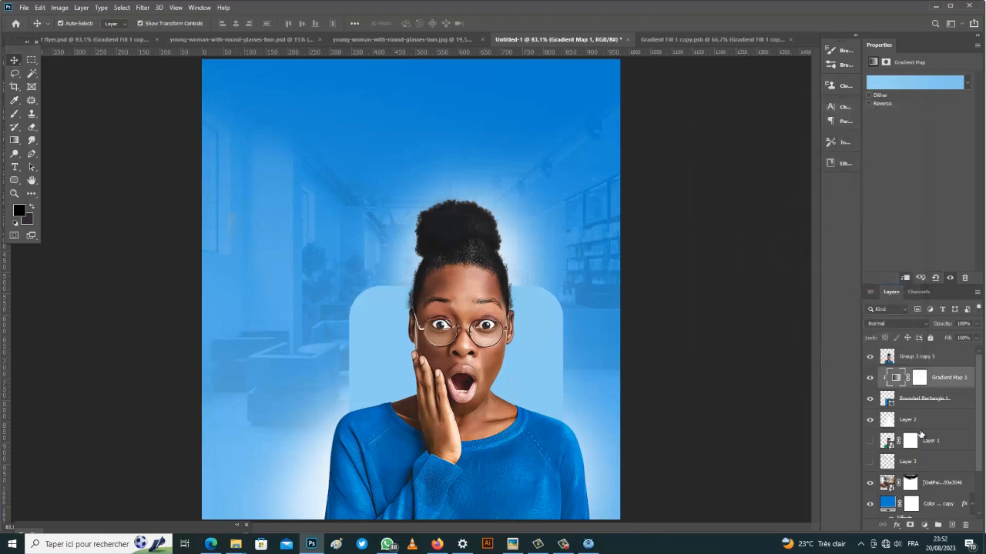
Step: Convert the rounded rectangle to a smart object and apply a Gaussian Blur with a radius slightly below 2 px
{"action": "key", "text": "alt+bracketleft"}
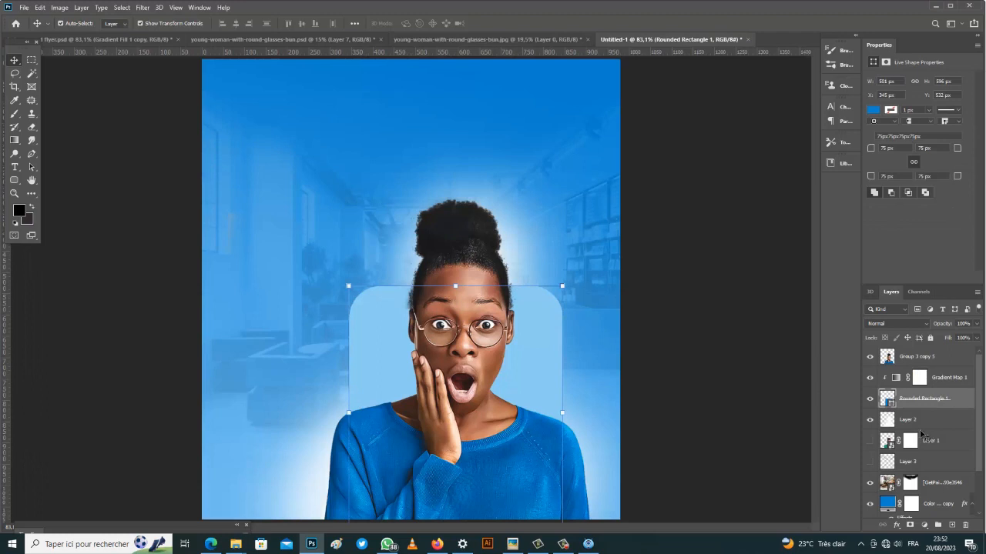
{"action": "key", "text": "alt+t"}
{"action": "mouse_move", "coordinate": [148, 123]}
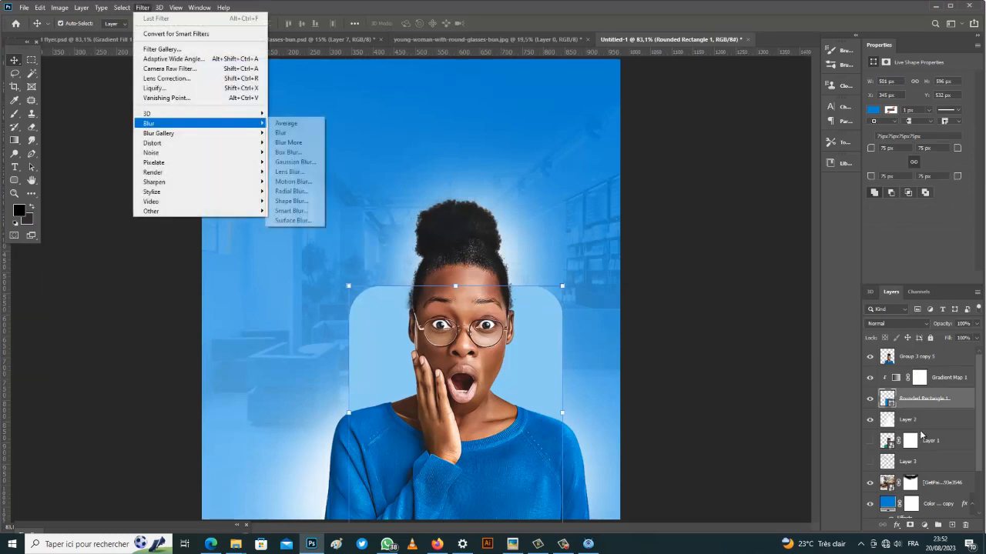
{"action": "left_click", "coordinate": [296, 162]}
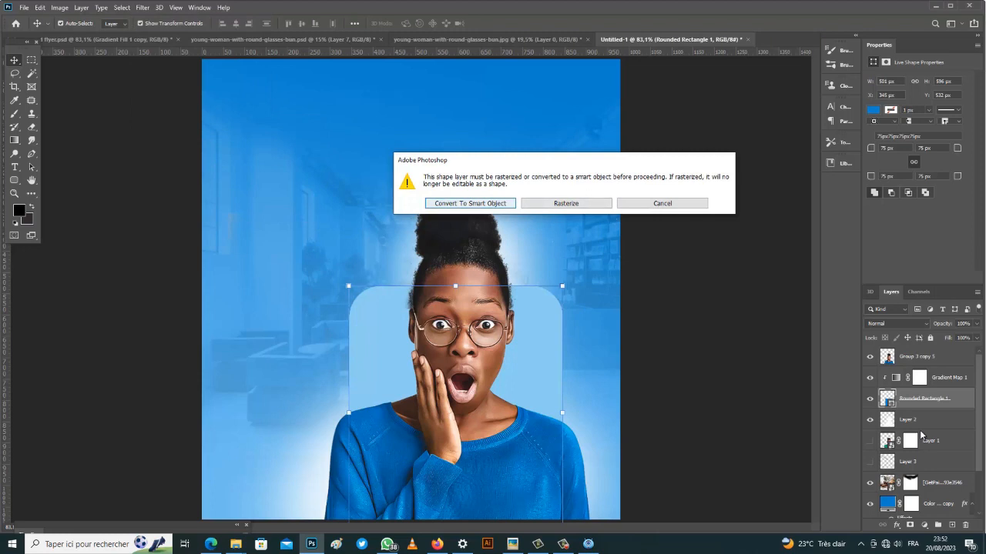
{"action": "key", "text": "Return"}
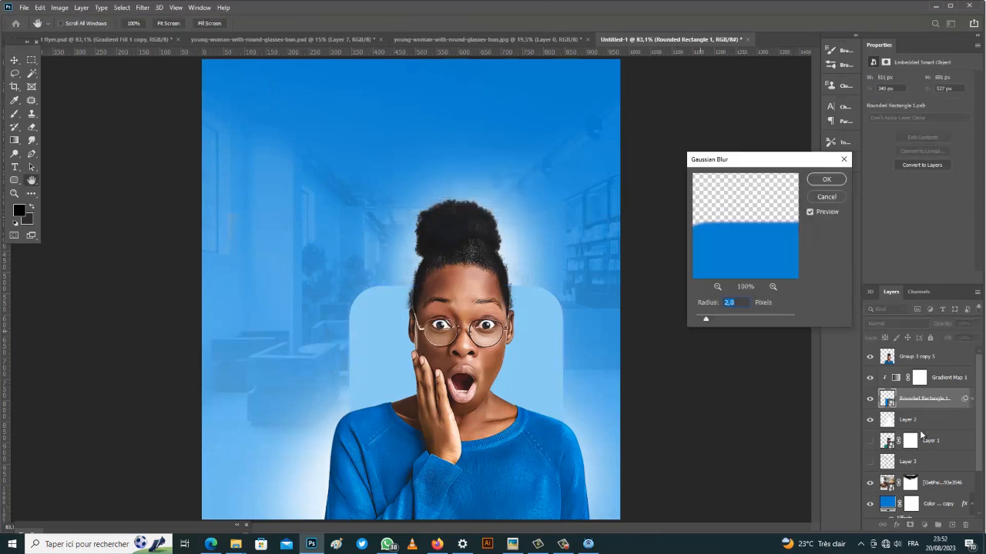
{"action": "key", "text": "Down"}
{"action": "key", "text": "Down"}
{"action": "key", "text": "Down"}
{"action": "key", "text": "Down"}
{"action": "key", "text": "Down"}
{"action": "key", "text": "Return"}
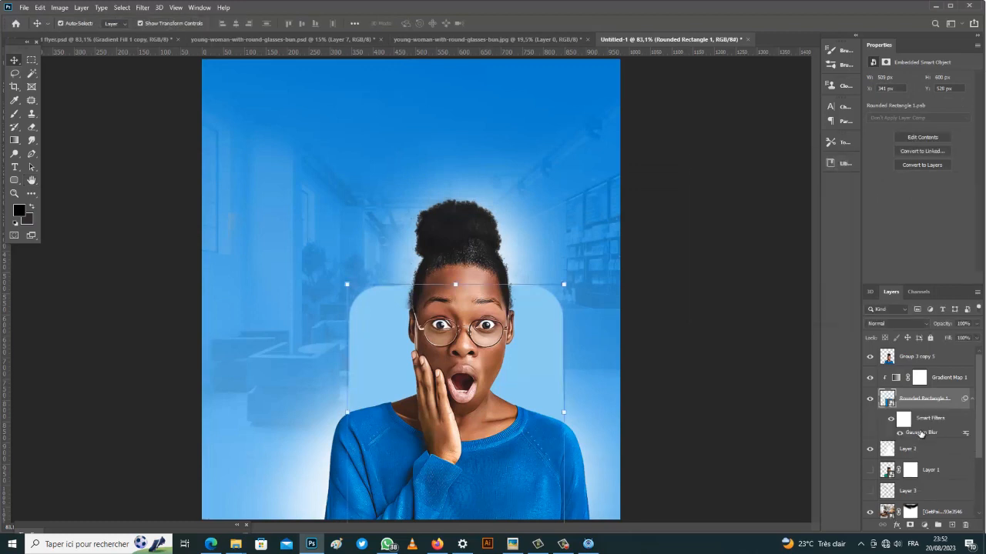
Step: Apply the Filter Gallery's Glass distortion to the rounded rectangle with distortion 1 and the Frosted texture
{"action": "key", "text": "alt+t"}
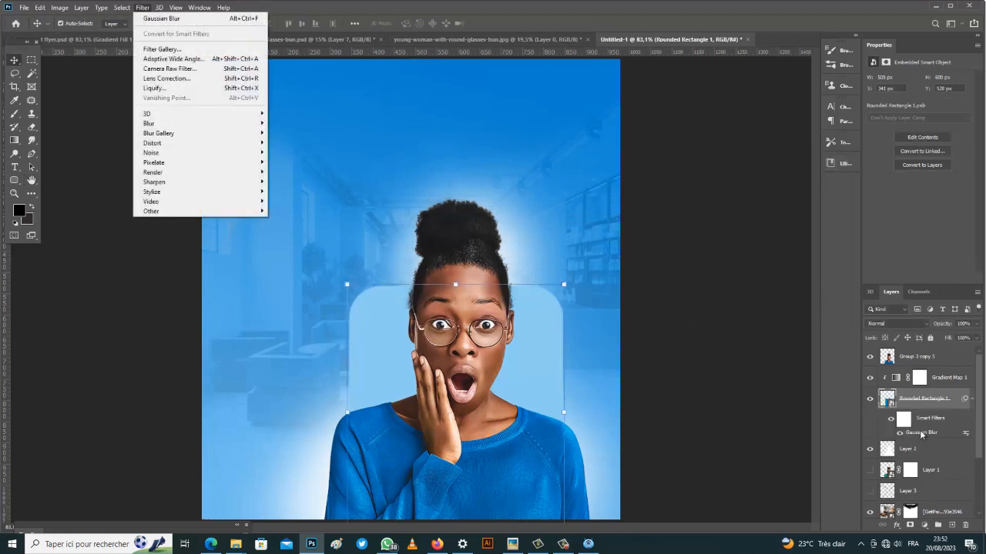
{"action": "key", "text": "Down"}
{"action": "key", "text": "Down"}
{"action": "key", "text": "Down"}
{"action": "key", "text": "Down"}
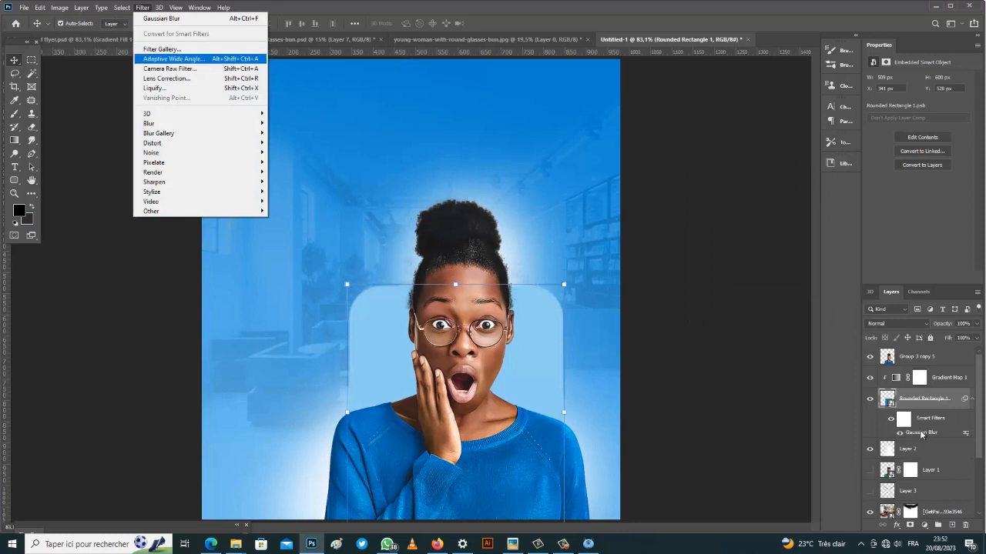
{"action": "key", "text": "Escape"}
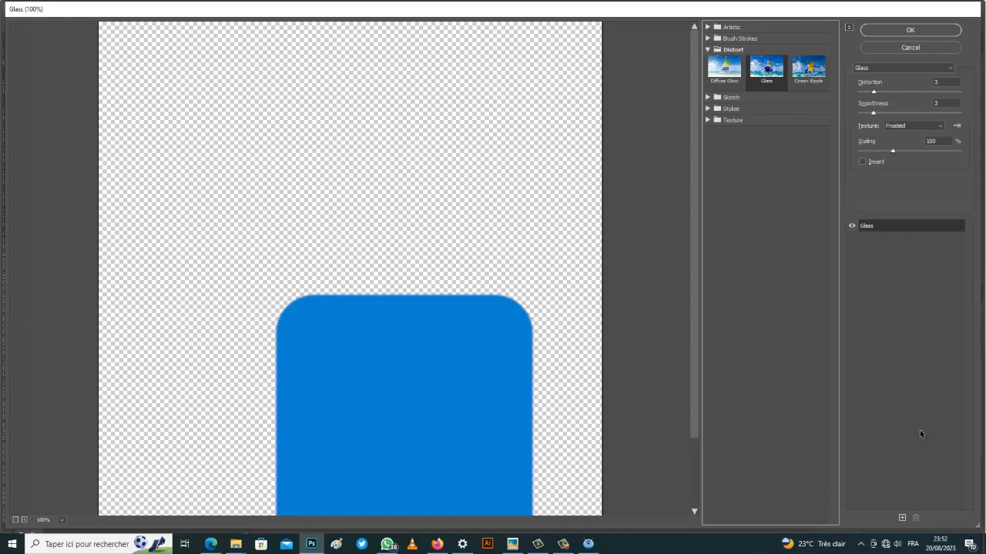
{"action": "key", "text": "Tab"}
{"action": "type", "text": "1"}
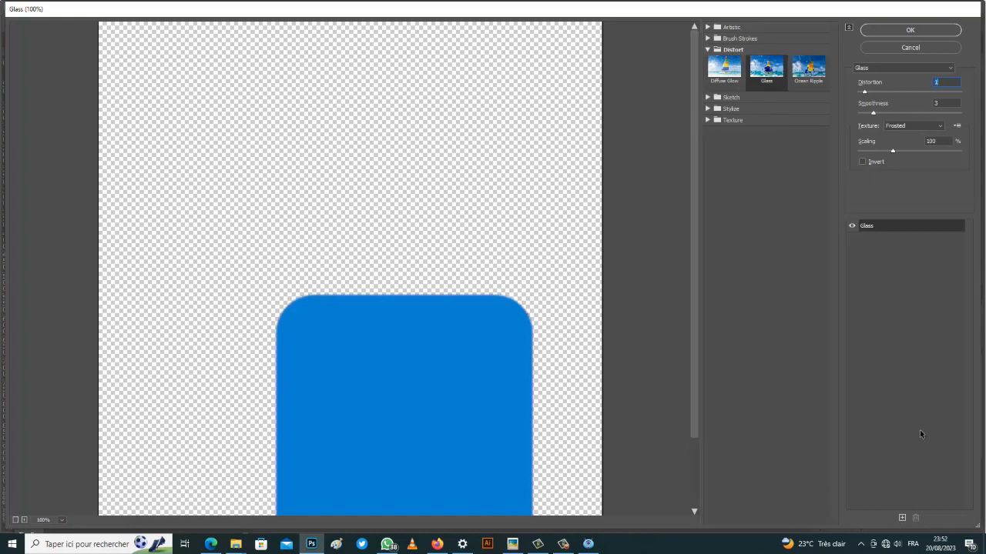
{"action": "key", "text": "Down"}
{"action": "key", "text": "shift+Tab"}
{"action": "key", "text": "Up"}
{"action": "key", "text": "Up"}
{"action": "key", "text": "Down"}
{"action": "key", "text": "Down"}
{"action": "key", "text": "Return"}
Step: Add 2% uniform noise to the rounded rectangle as a smart filter
{"action": "left_click", "coordinate": [143, 8]}
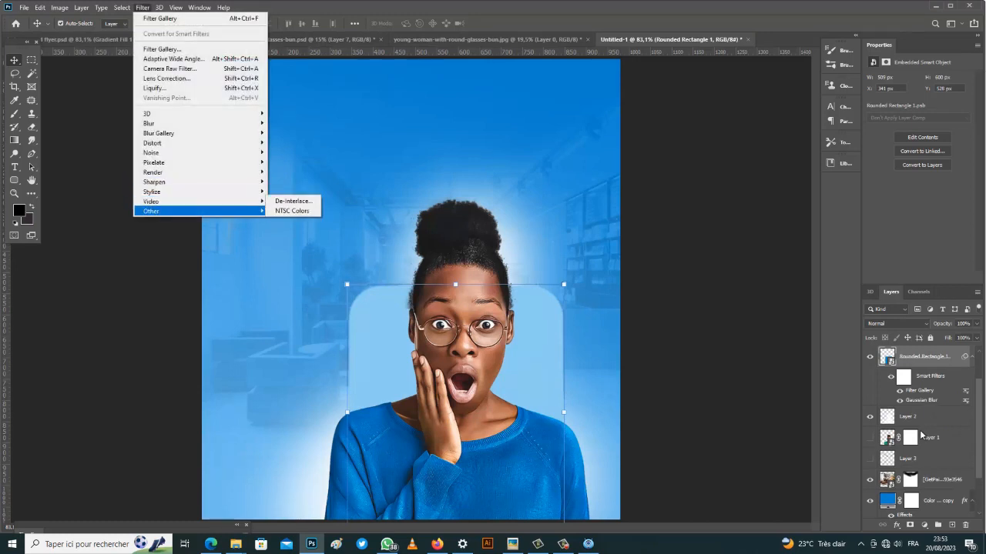
{"action": "mouse_move", "coordinate": [185, 211]}
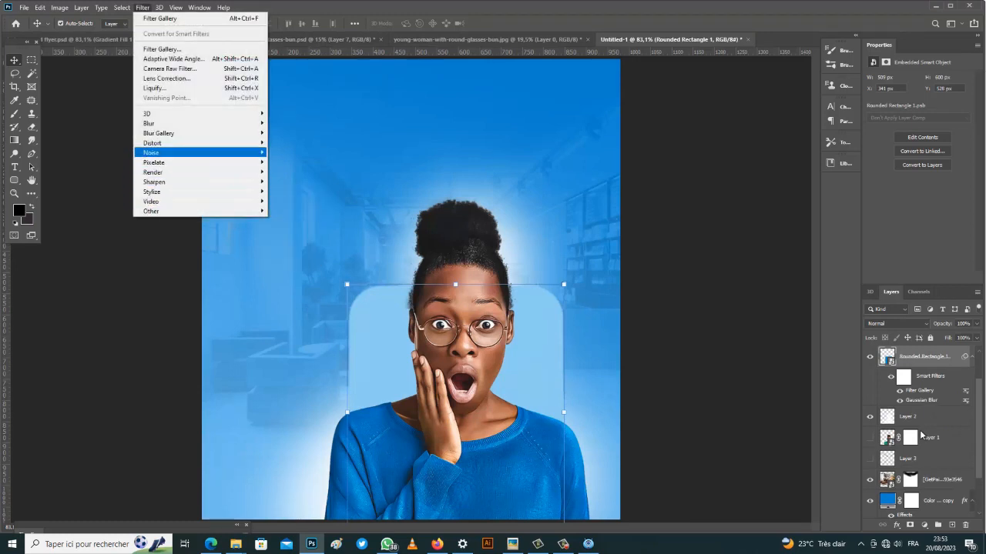
{"action": "mouse_move", "coordinate": [185, 152]}
{"action": "left_click", "coordinate": [291, 152]}
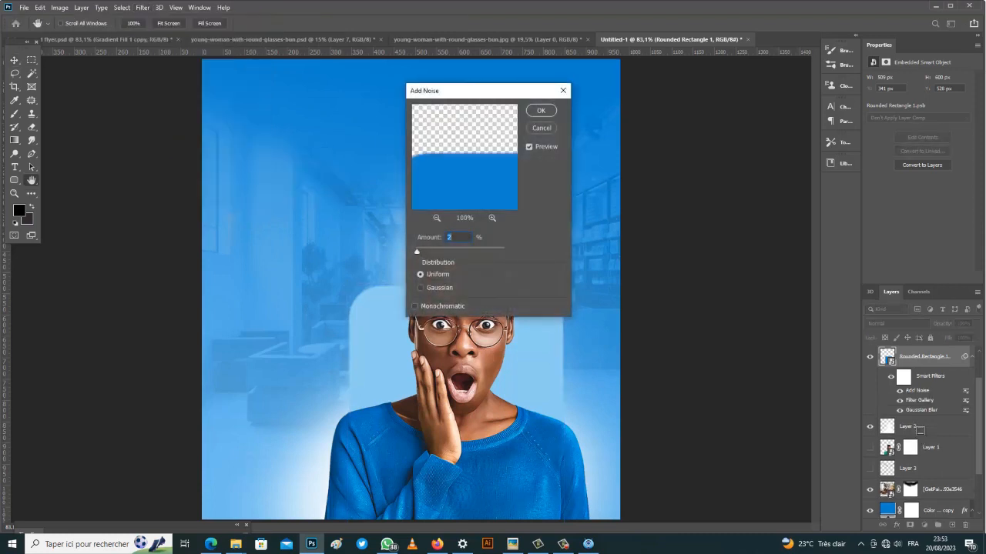
{"action": "mouse_move", "coordinate": [462, 90]}
{"action": "left_mouse_down"}
{"action": "mouse_move", "coordinate": [595, 120]}
{"action": "mouse_move", "coordinate": [661, 119]}
{"action": "left_mouse_up"}
{"action": "left_click", "coordinate": [739, 140]}
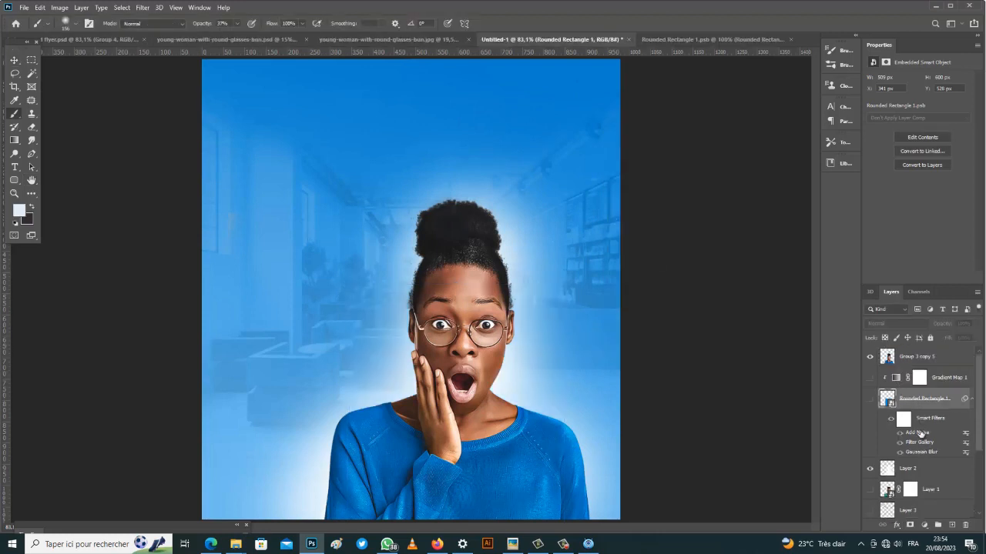
Step: Recolour the shape inside the rounded rectangle's smart object to very pale blue, then save and close its contents
{"action": "key", "text": "ctrl+comma"}
{"action": "key", "text": "ctrl+Tab"}
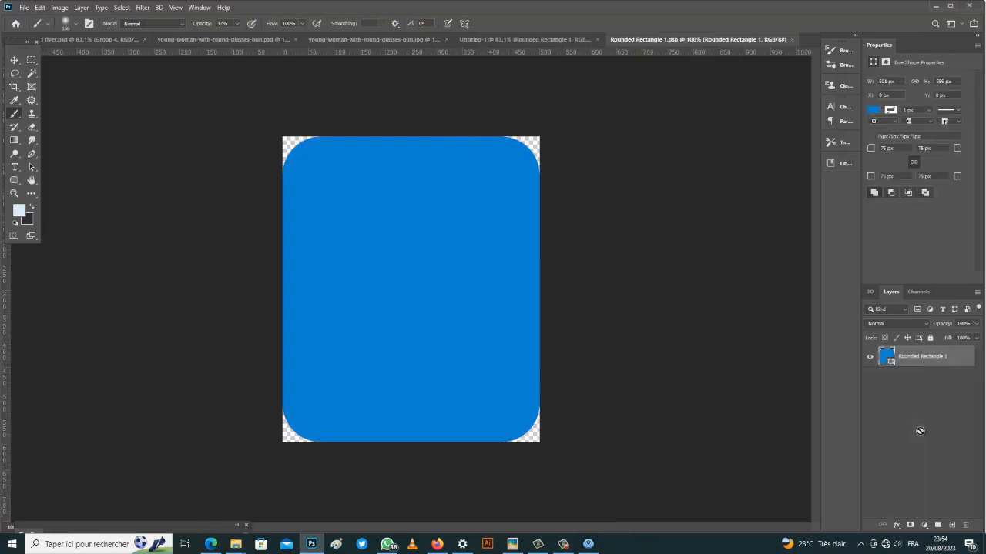
{"action": "double_click", "coordinate": [920, 430]}
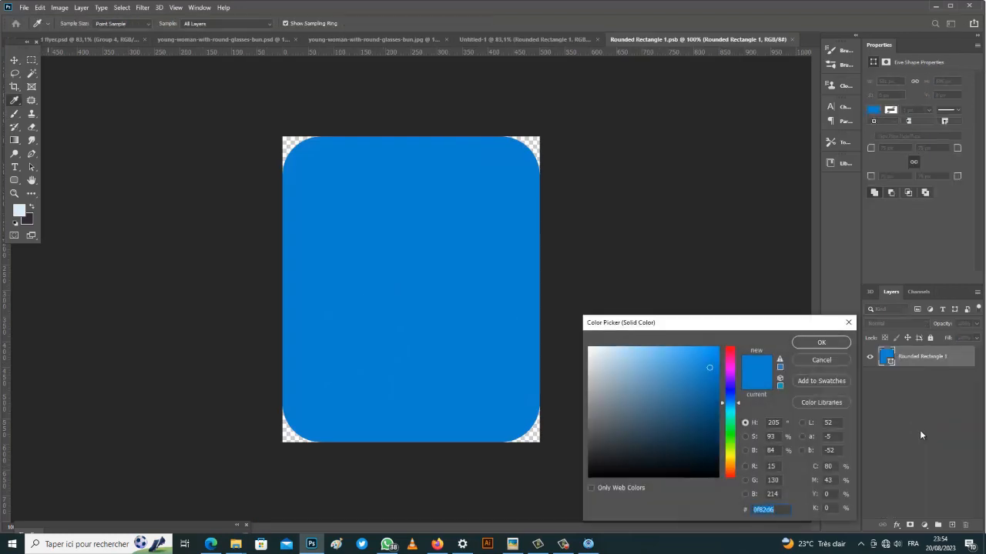
{"action": "key", "text": "ctrl+v"}
{"action": "key", "text": "Return"}
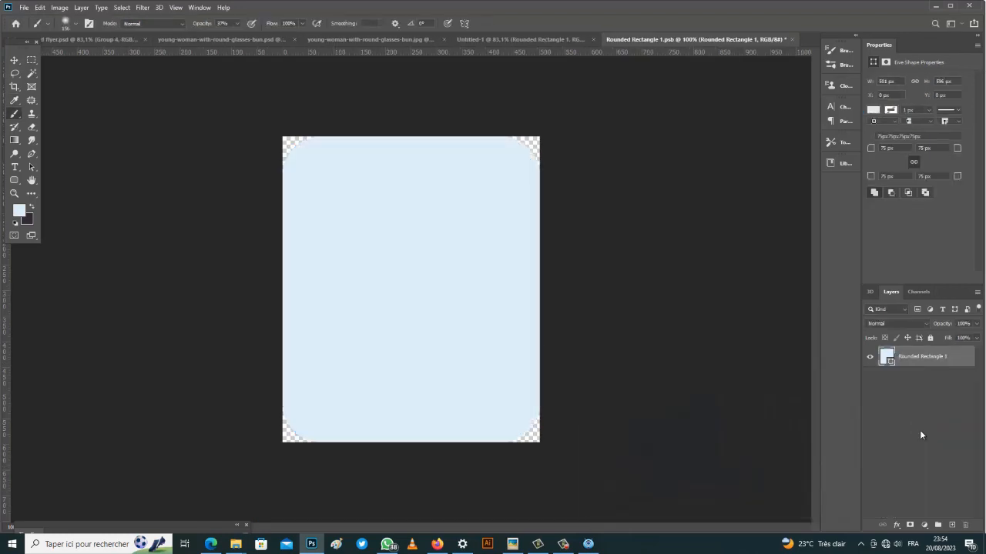
{"action": "key", "text": "ctrl+w"}
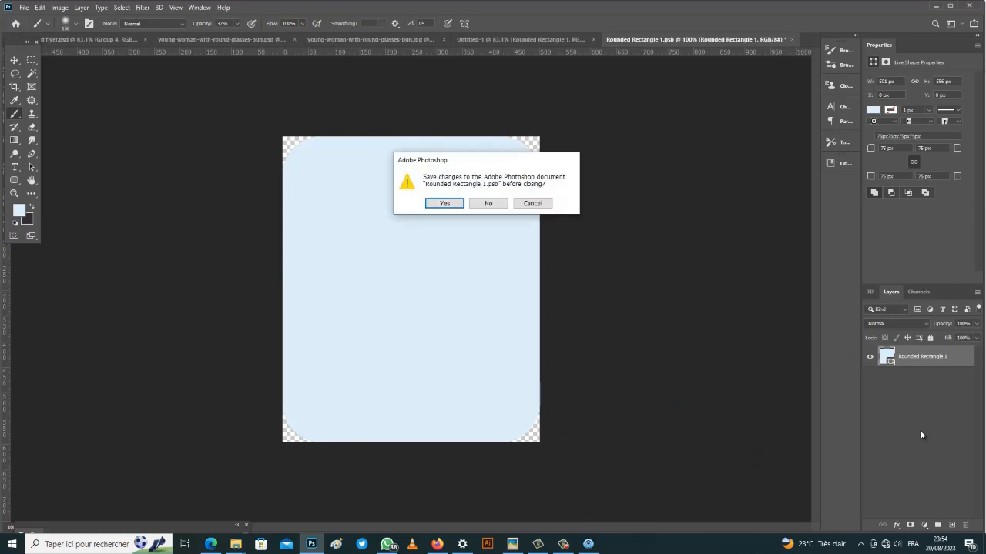
{"action": "key", "text": "Return"}
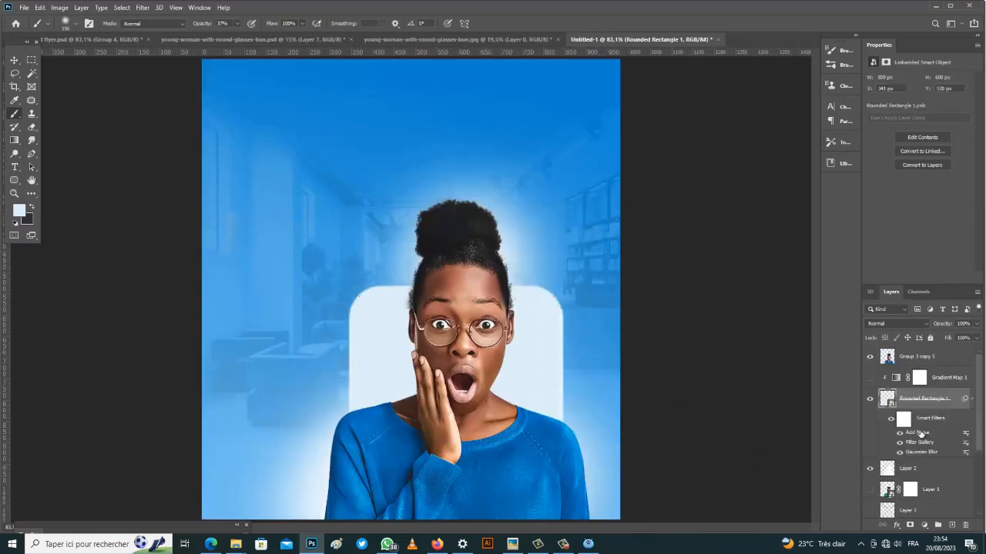
Step: Turn Gradient Map 1 back on and group it with the rounded rectangle and Layer 2
{"action": "key", "text": "ctrl+z"}
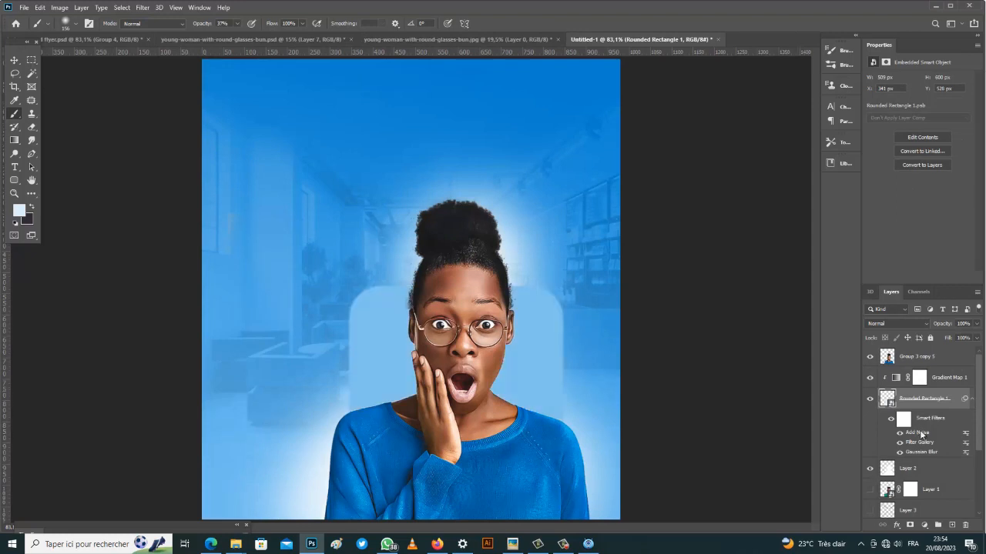
{"action": "key", "text": "ctrl+z"}
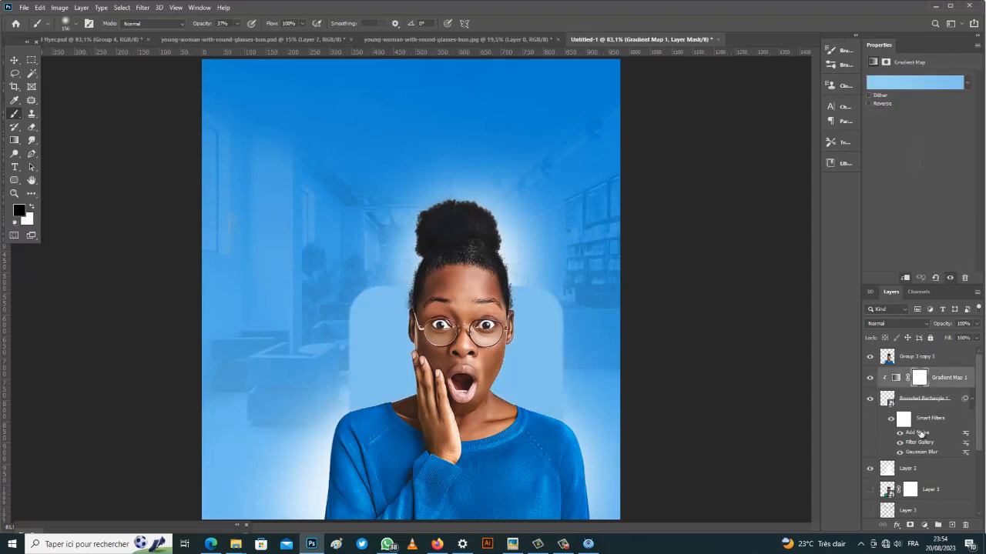
{"action": "key", "text": "ctrl+z"}
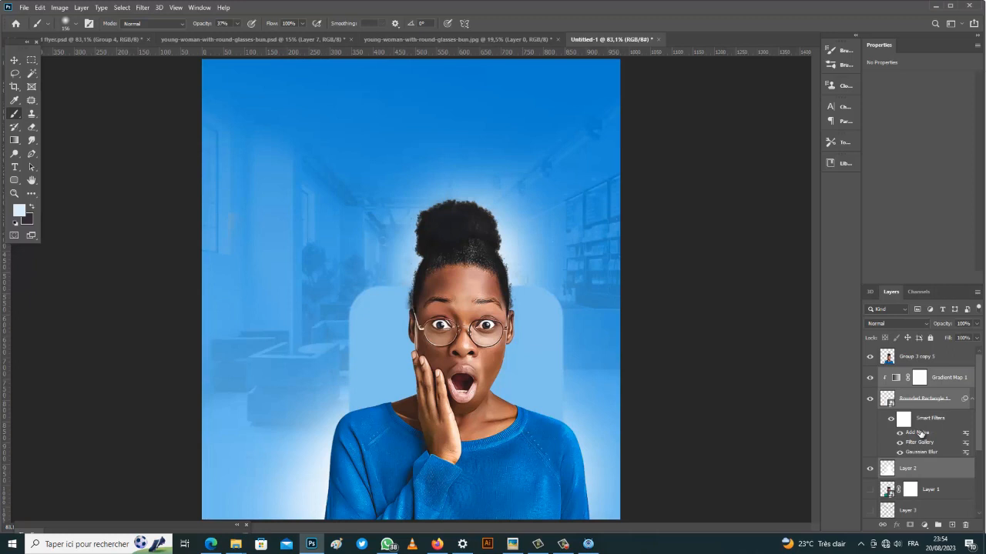
{"action": "key", "text": "ctrl+z"}
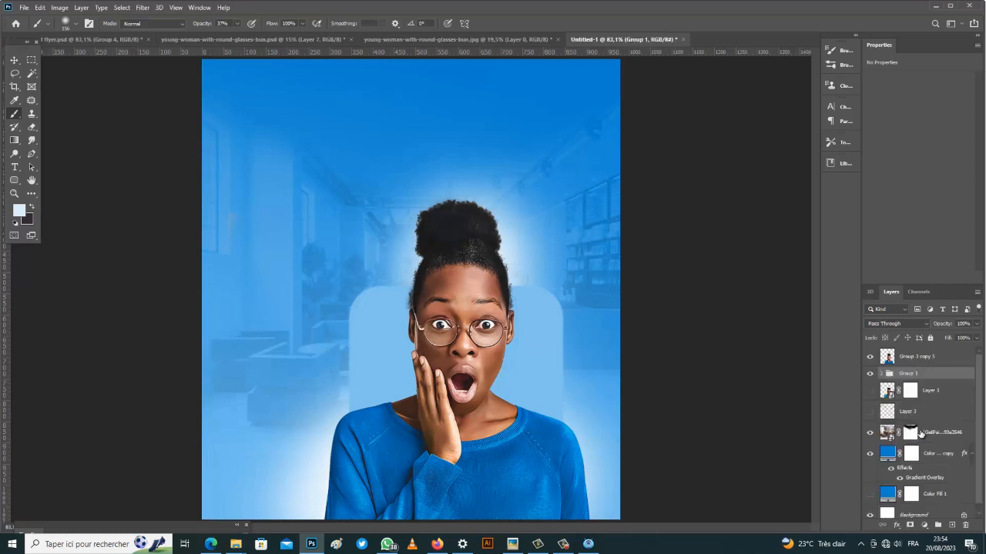
Step: Duplicate Group 1, hide the original, and give the copy a white layer mask
{"action": "key", "text": "ctrl+j"}
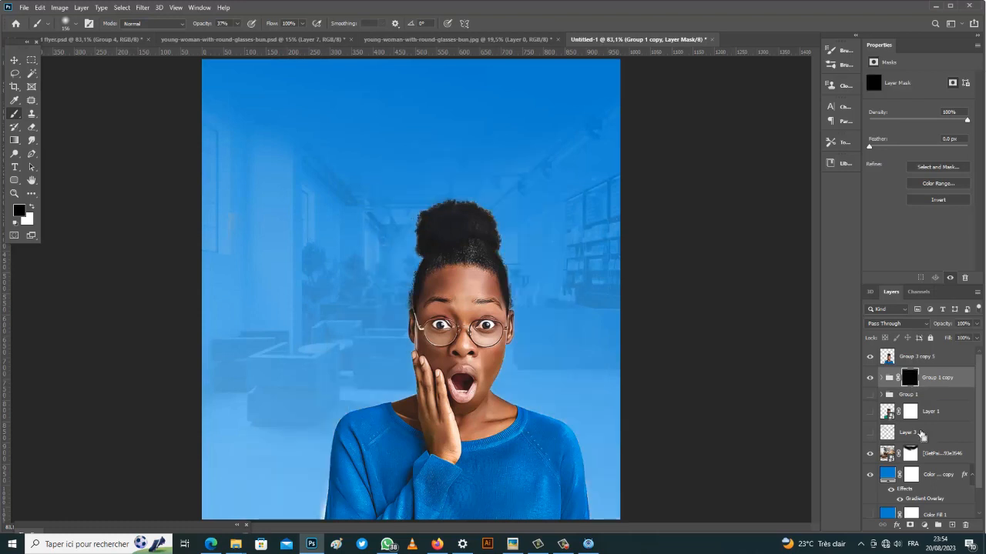
{"action": "key", "text": "ctrl+i"}
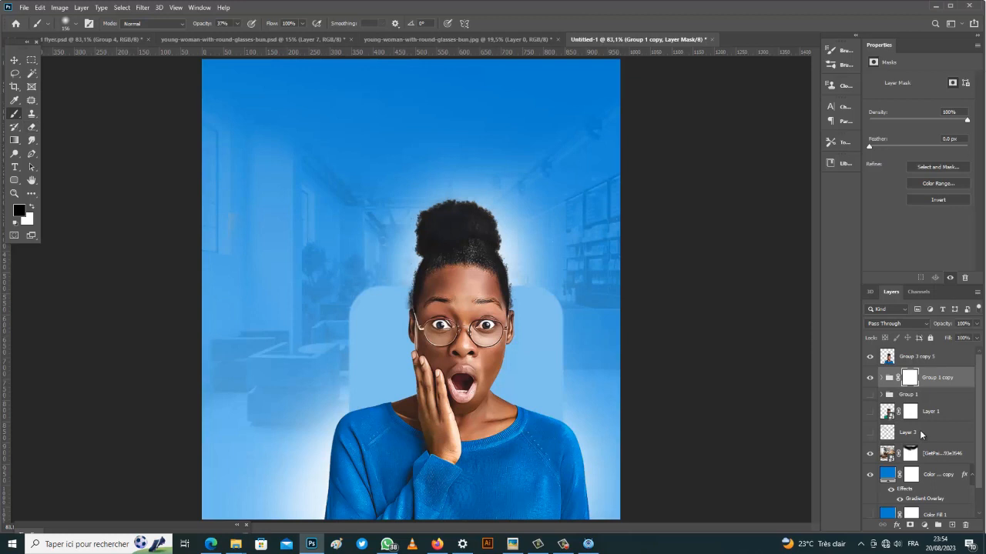
Step: Paint black at 37% opacity on the group copy's mask to fade the rounded rectangle on both sides of the woman's face
{"action": "scroll", "coordinate": [447, 401], "scroll_direction": "up", "scroll_amount": 2}
{"action": "left_click", "coordinate": [389, 353]}
{"action": "left_click", "coordinate": [391, 359]}
{"action": "left_click", "coordinate": [390, 368]}
{"action": "left_click", "coordinate": [392, 314]}
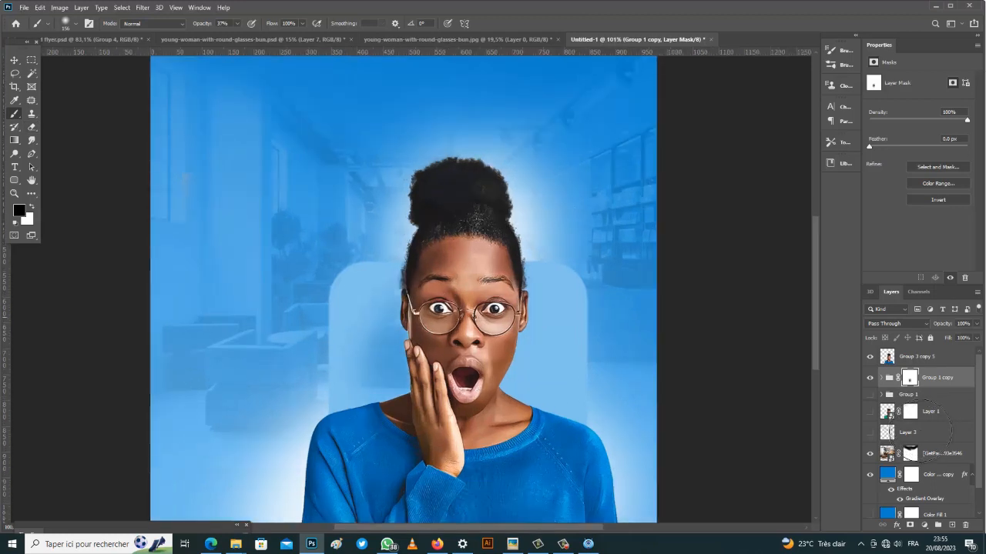
{"action": "left_click", "coordinate": [523, 358]}
{"action": "left_click", "coordinate": [522, 339]}
{"action": "left_click", "coordinate": [522, 333]}
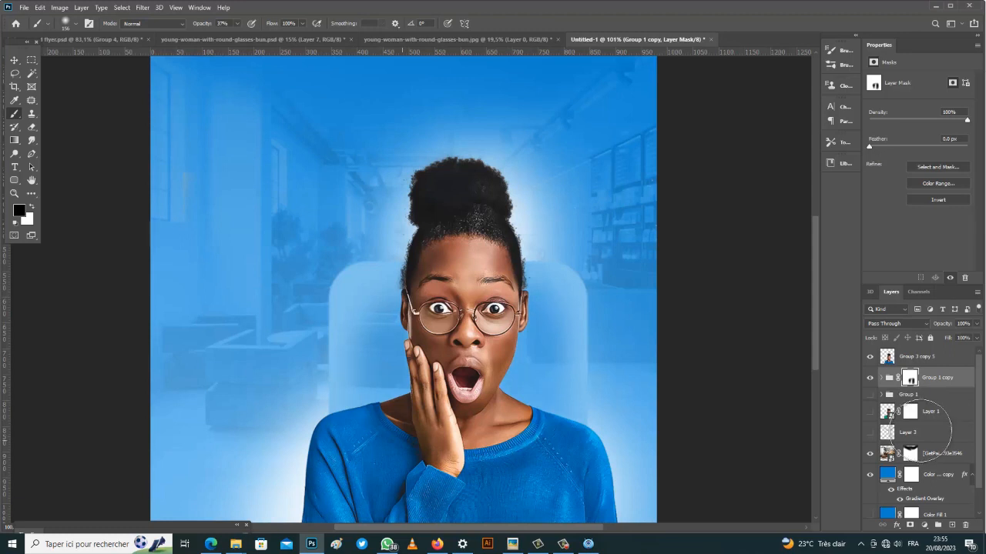
{"action": "key", "text": "ctrl+0"}
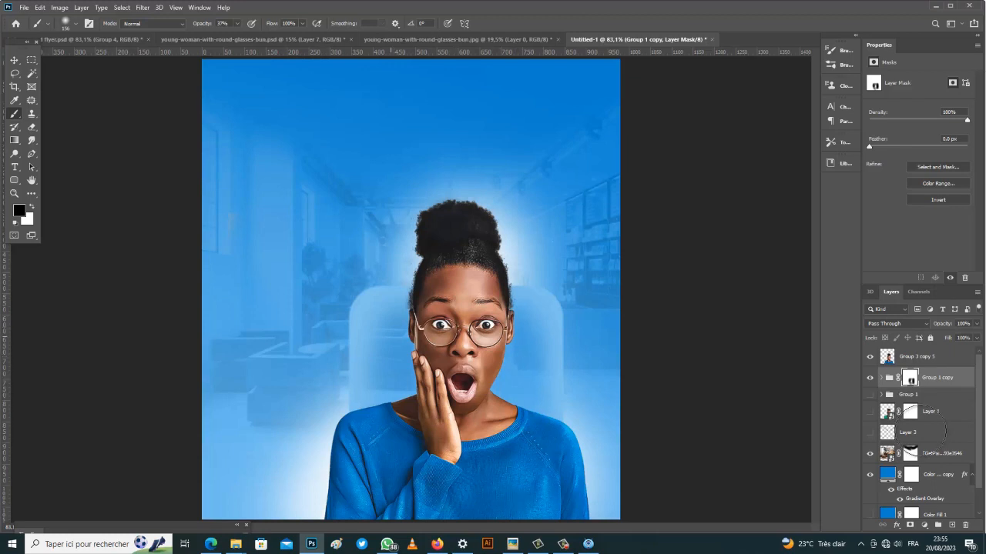
Step: Add an Inner Glow layer style to Group 1 copy, the masked group holding the rounded rectangle behind the woman
{"action": "key", "text": "v"}
{"action": "left_click", "coordinate": [920, 434]}
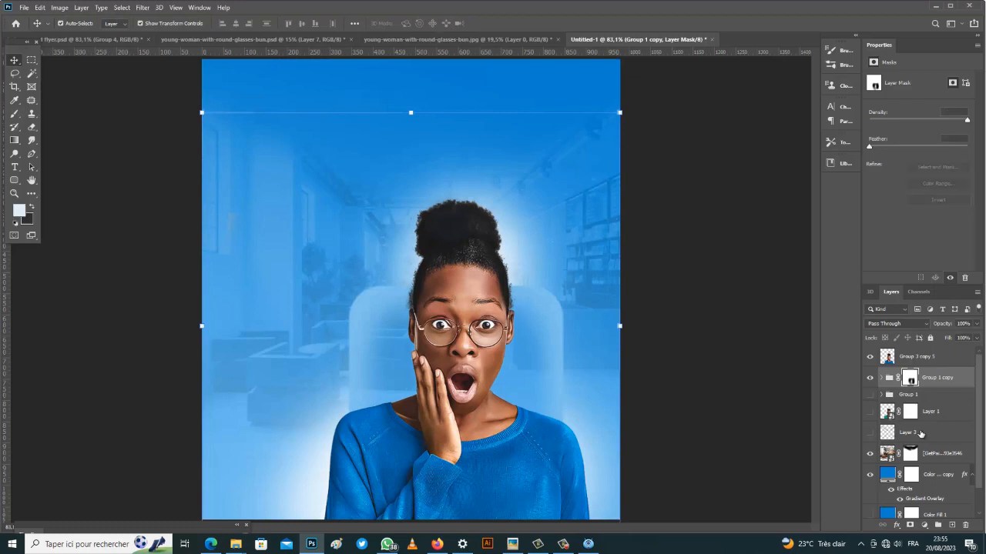
{"action": "double_click", "coordinate": [920, 433]}
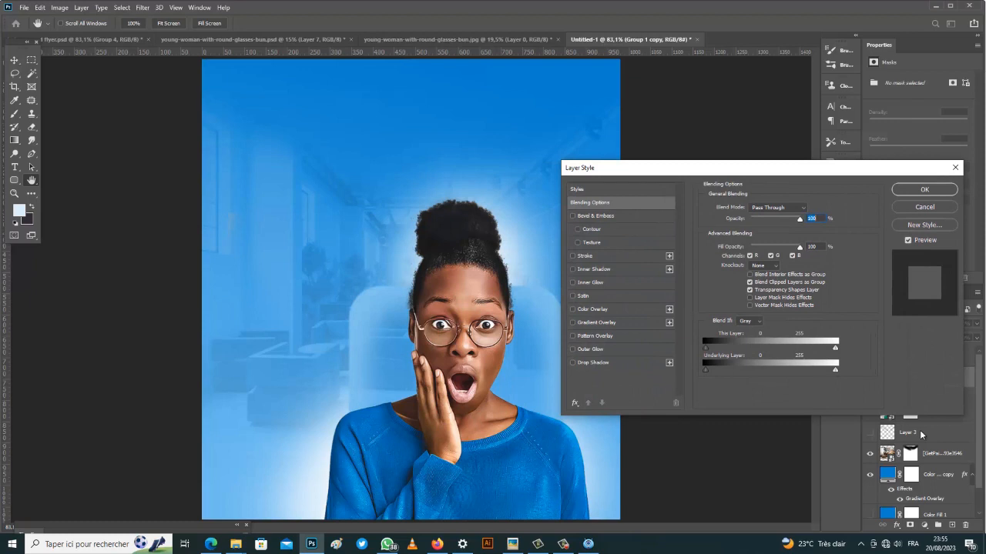
{"action": "left_click", "coordinate": [572, 283]}
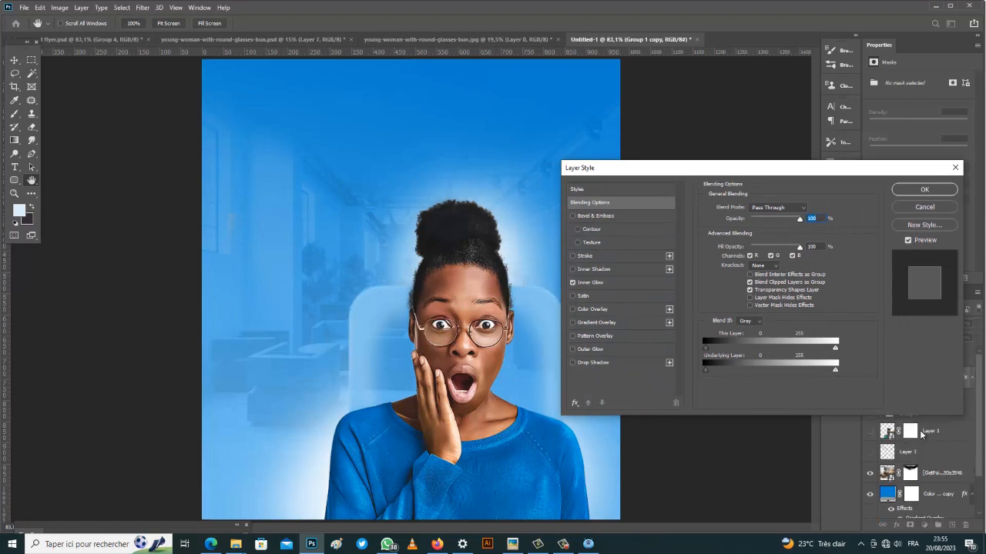
{"action": "left_click", "coordinate": [591, 283]}
{"action": "left_click_drag", "start_coordinate": [769, 220], "coordinate": [742, 230]}
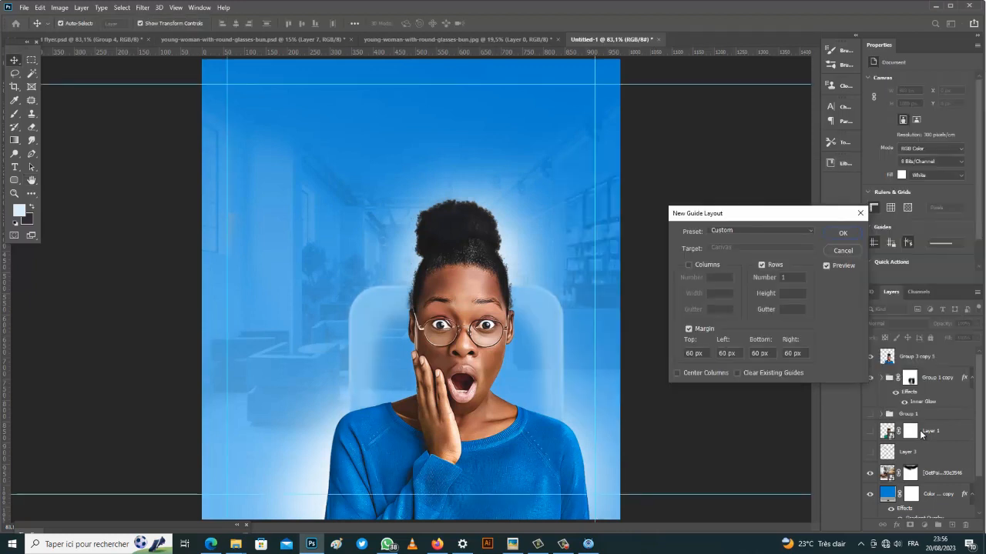
Step: Create a guide layout on the flyer with 60 px margins on all four sides
{"action": "key", "text": "Return"}
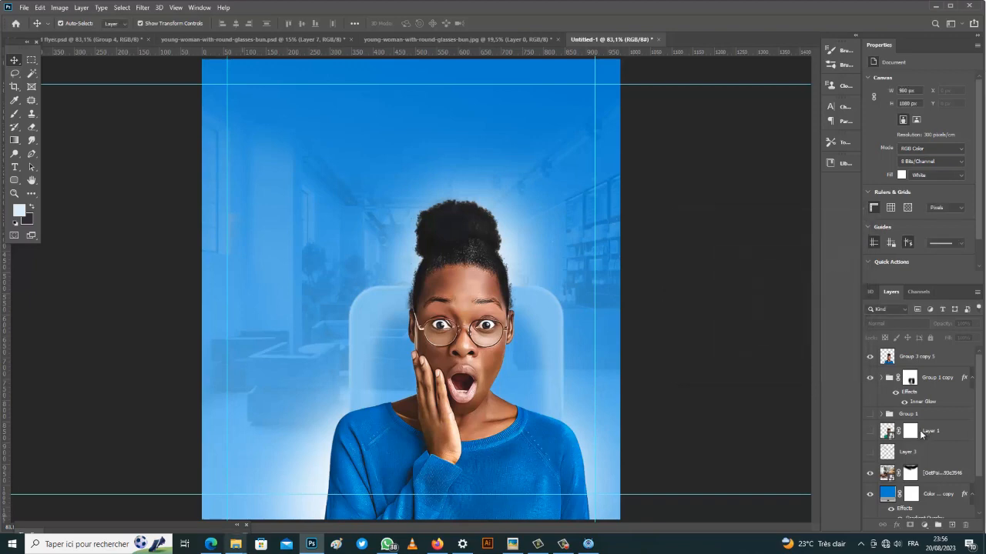
Step: Switch to File Explorer and open the KENZO2023 folder inside Others on drive C
{"action": "key", "text": "super+2"}
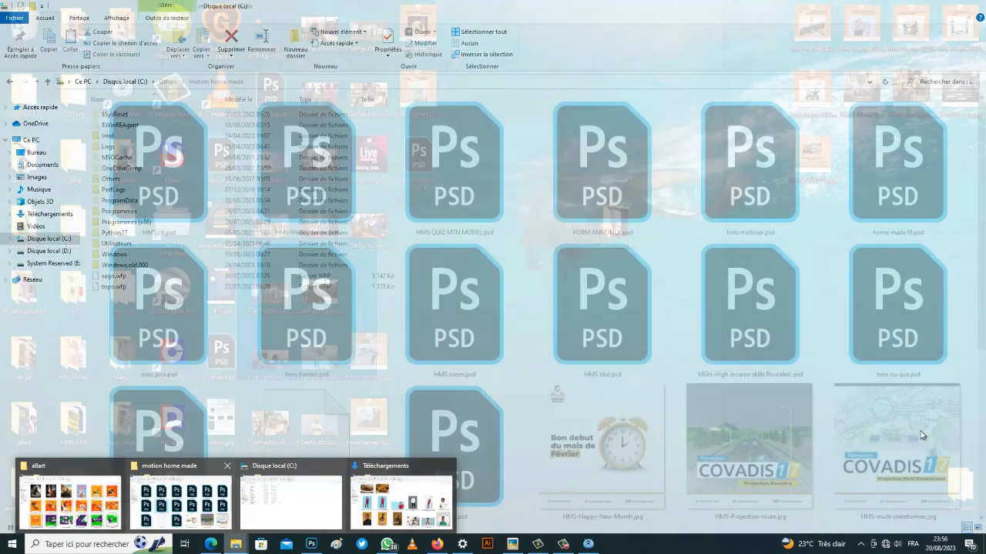
{"action": "key", "text": "Up"}
{"action": "key", "text": "Up"}
{"action": "key", "text": "Up"}
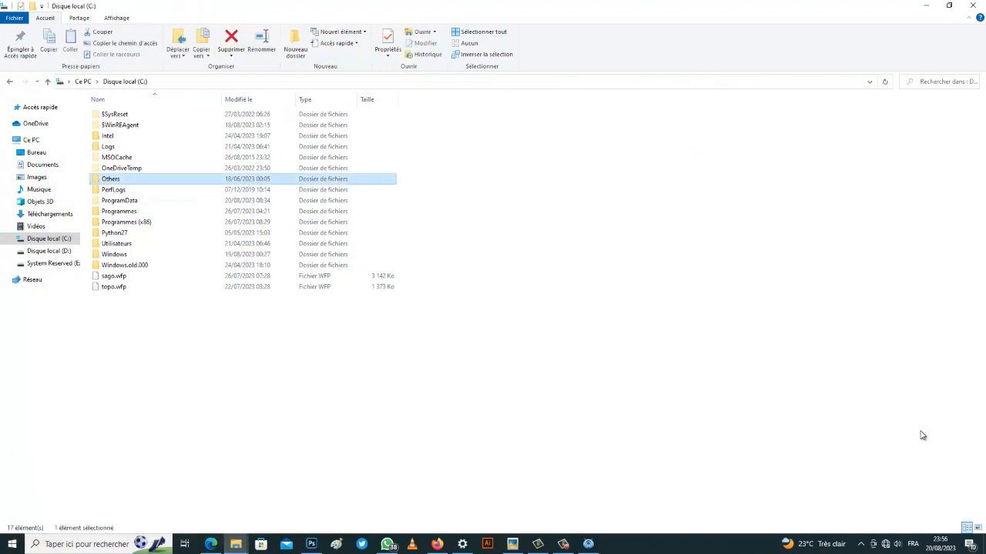
{"action": "key", "text": "Return"}
{"action": "key", "text": "Up"}
{"action": "key", "text": "Up"}
{"action": "key", "text": "Up"}
{"action": "key", "text": "Up"}
{"action": "key", "text": "Return"}
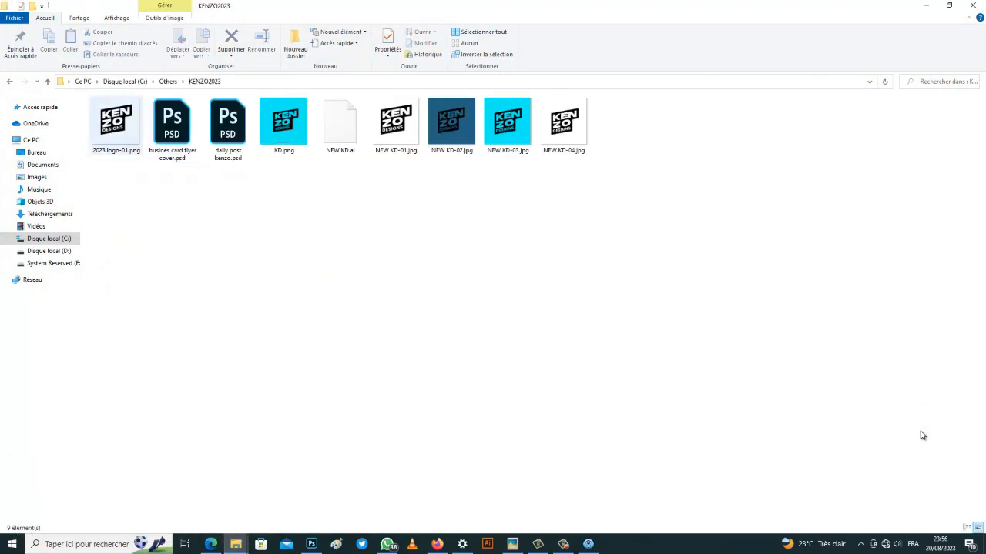
Step: Place 2023 logo-01.png at about 91 × 88 px against the flyer's upper-right margin guides and give it a white Color Overlay
{"action": "mouse_move", "coordinate": [116, 123]}
{"action": "left_mouse_down"}
{"action": "mouse_move", "coordinate": [311, 543]}
{"action": "mouse_move", "coordinate": [385, 331]}
{"action": "left_mouse_up"}
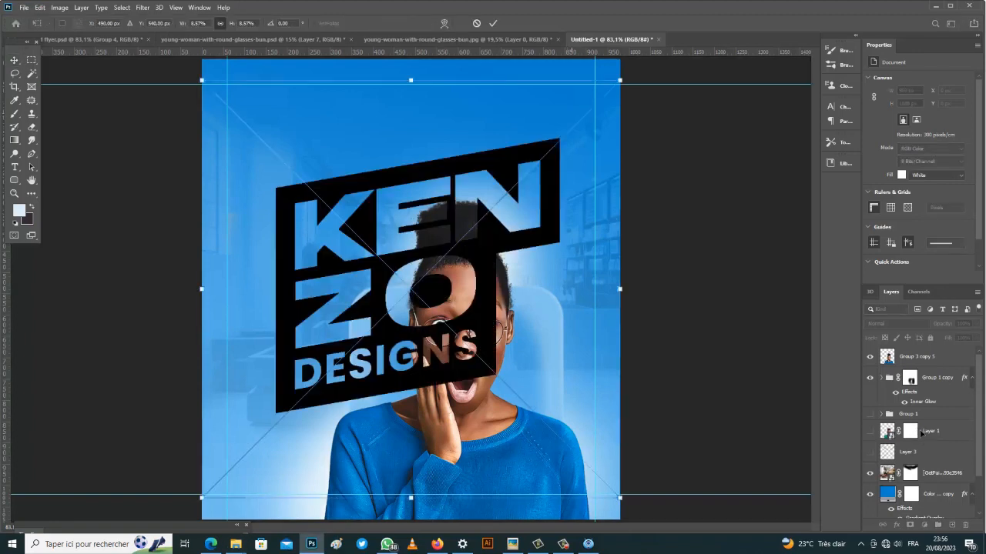
{"action": "left_click_drag", "start_coordinate": [620, 81], "coordinate": [585, 96]}
{"action": "left_click", "coordinate": [493, 24]}
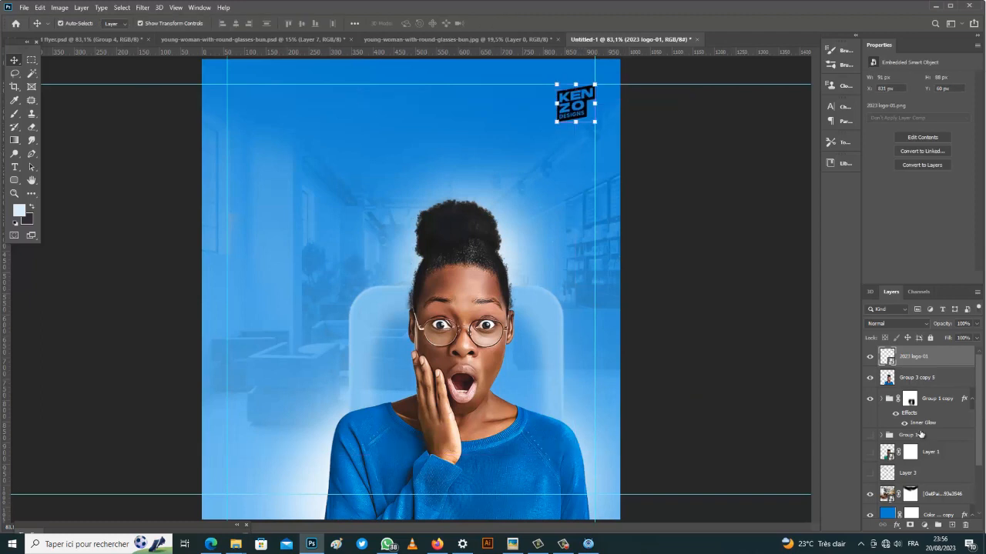
{"action": "left_click", "coordinate": [896, 525]}
{"action": "left_click", "coordinate": [918, 483]}
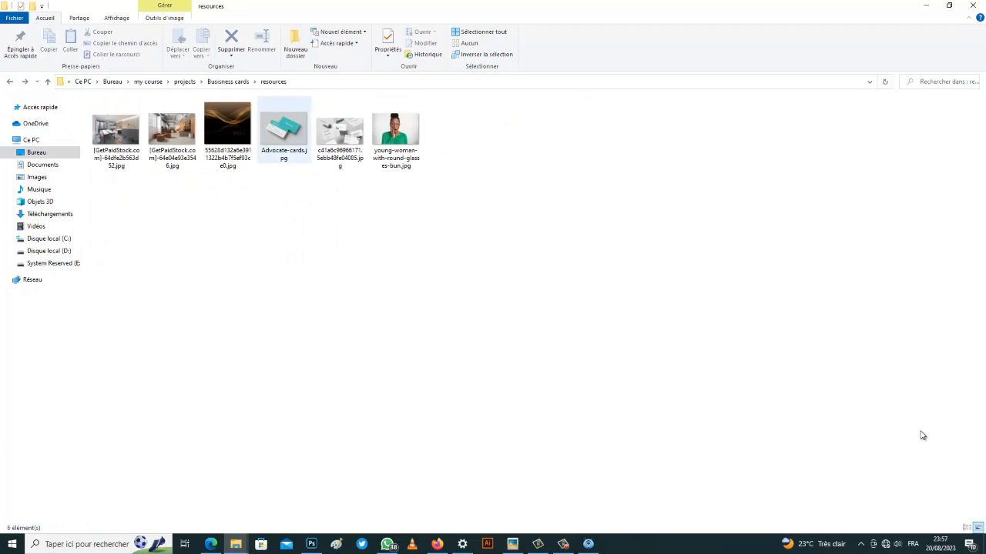
Step: Open the Pixiedia Studio business card image from the resources folder and trace its sharp front card with a closed Pen path
{"action": "left_click_drag", "start_coordinate": [340, 132], "coordinate": [341, 429]}
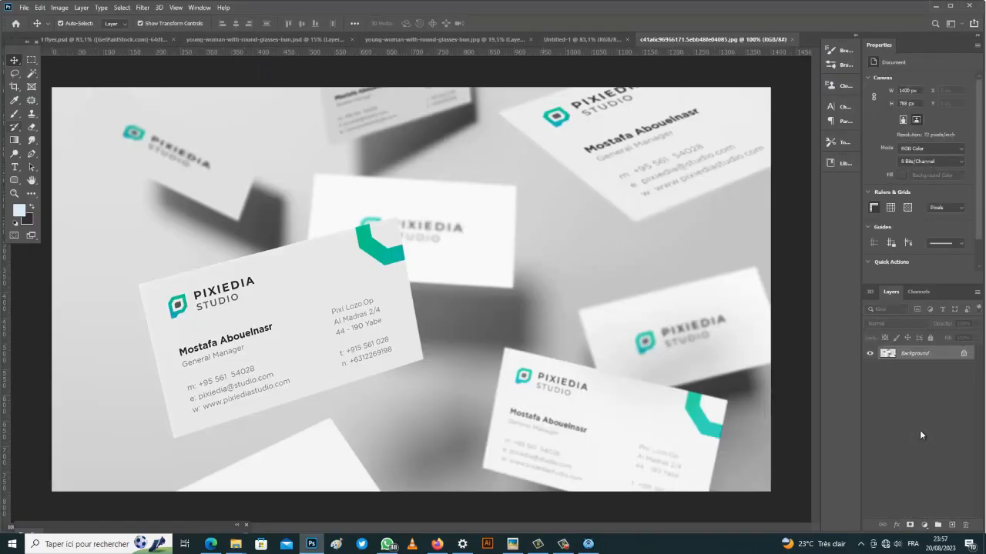
{"action": "key", "text": "p"}
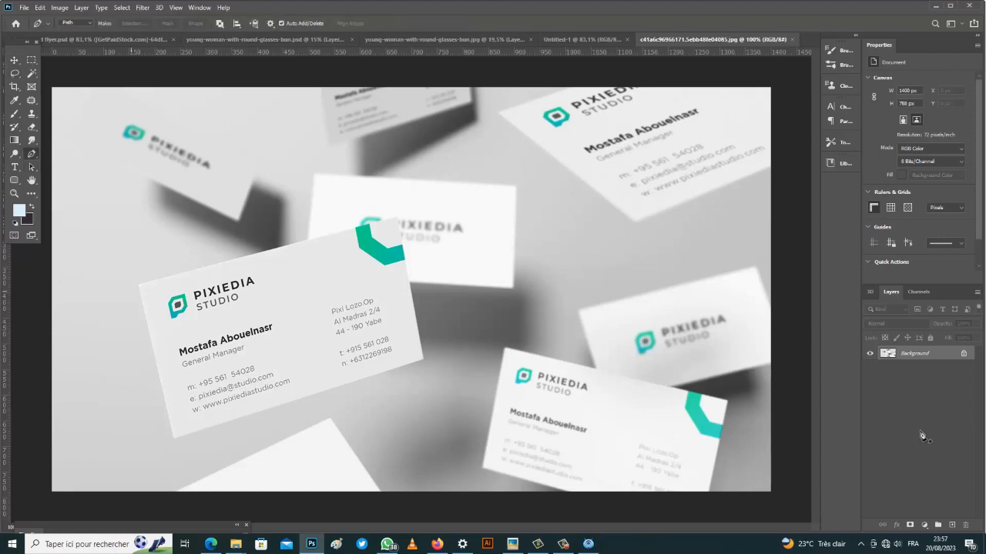
{"action": "left_click", "coordinate": [395, 217]}
{"action": "left_click", "coordinate": [421, 359]}
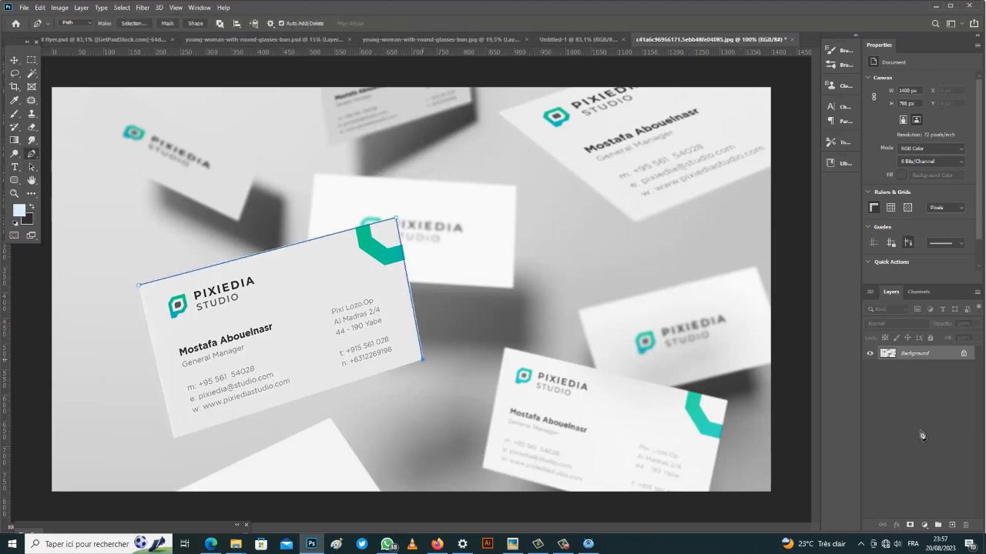
{"action": "left_click", "coordinate": [174, 436]}
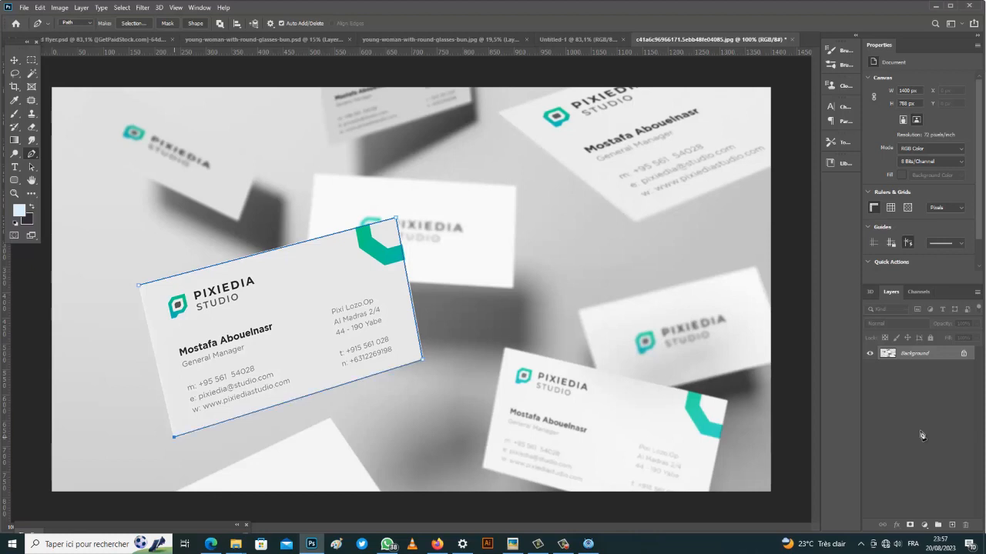
{"action": "left_click", "coordinate": [139, 285]}
Step: Unlock the background, copy the traced Pixiedia card onto its own layer, and convert that layer to a smart object
{"action": "left_click", "coordinate": [963, 354]}
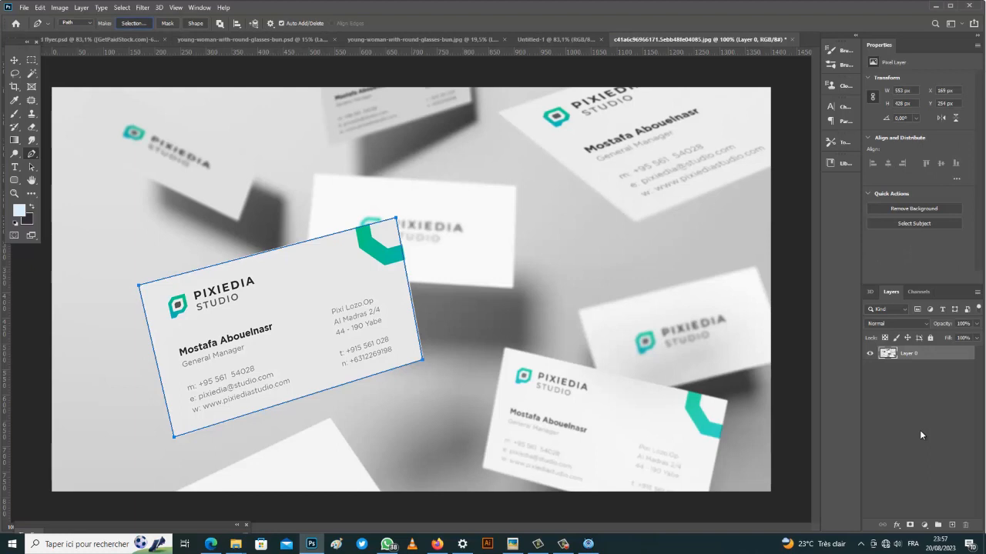
{"action": "left_click", "coordinate": [133, 23]}
{"action": "key", "text": "Return"}
{"action": "key", "text": "ctrl+j"}
{"action": "right_click", "coordinate": [920, 435]}
{"action": "left_click", "coordinate": [824, 242]}
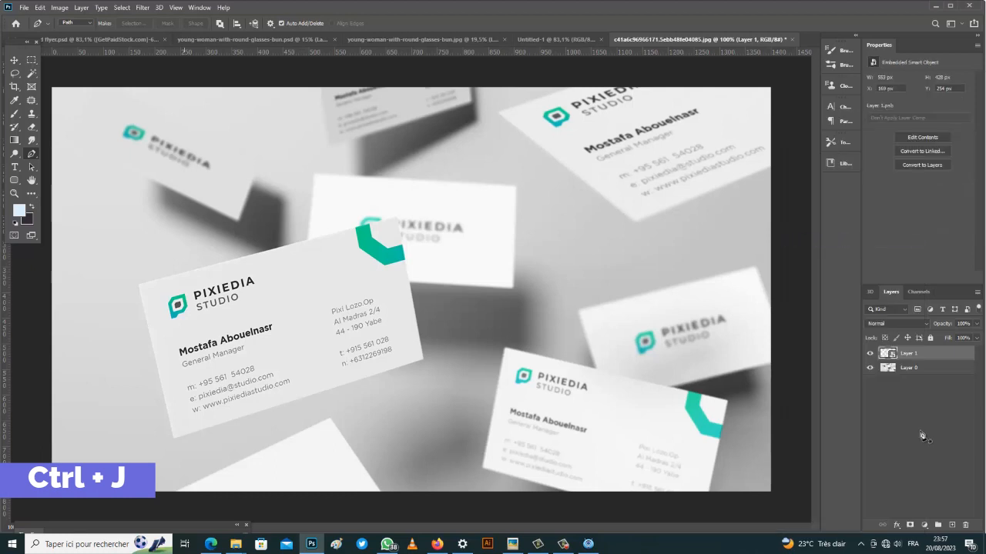
Step: Bring the Pixiedia card into the Untitled-1 flyer and distort it in perspective to about 505 px wide in the lower-left corner
{"action": "key", "text": "v"}
{"action": "left_click_drag", "start_coordinate": [312, 323], "coordinate": [319, 442]}
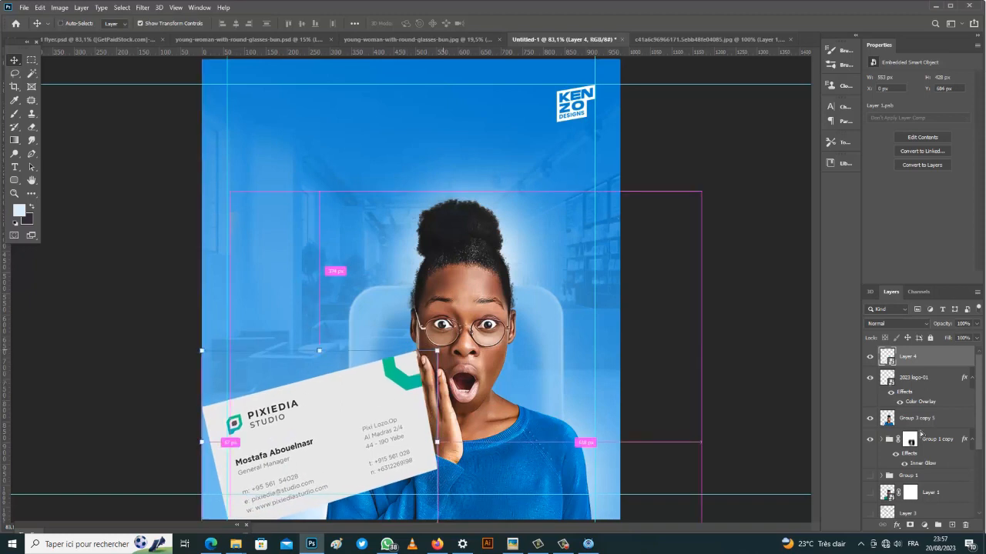
{"action": "left_click_drag", "start_coordinate": [437, 351], "coordinate": [411, 393]}
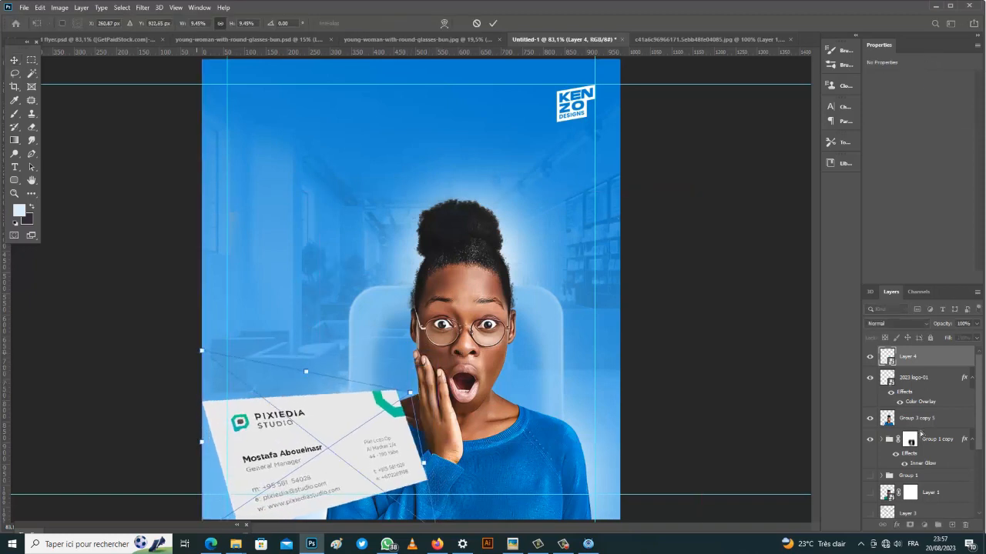
{"action": "left_click_drag", "start_coordinate": [202, 350], "coordinate": [202, 398]}
{"action": "left_click_drag", "start_coordinate": [410, 393], "coordinate": [386, 402]}
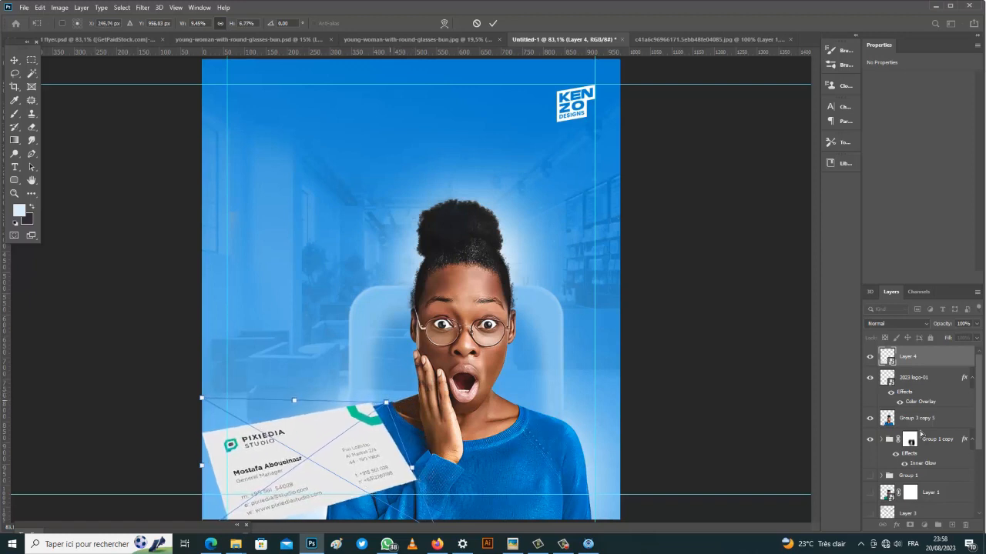
{"action": "key", "text": "Return"}
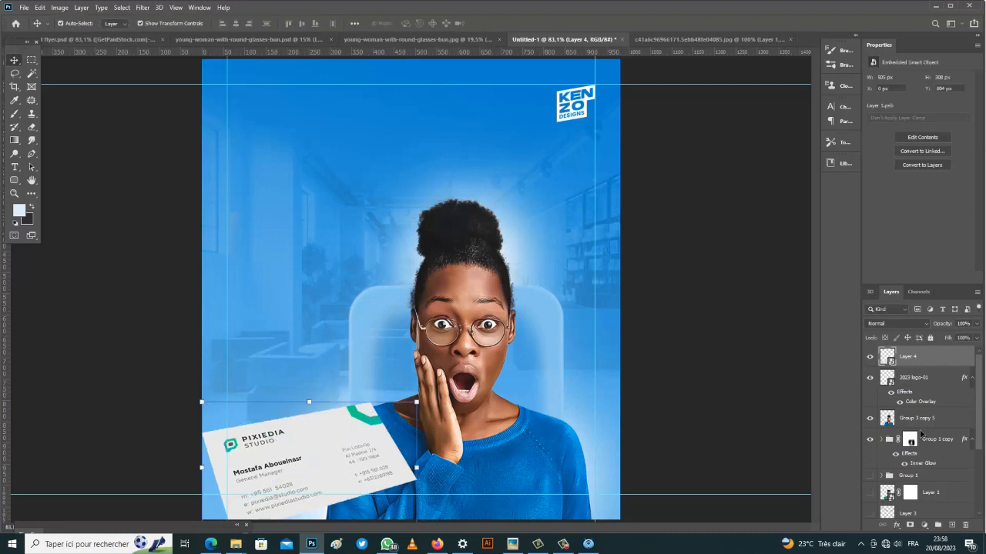
{"action": "left_click_drag", "start_coordinate": [326, 452], "coordinate": [307, 460]}
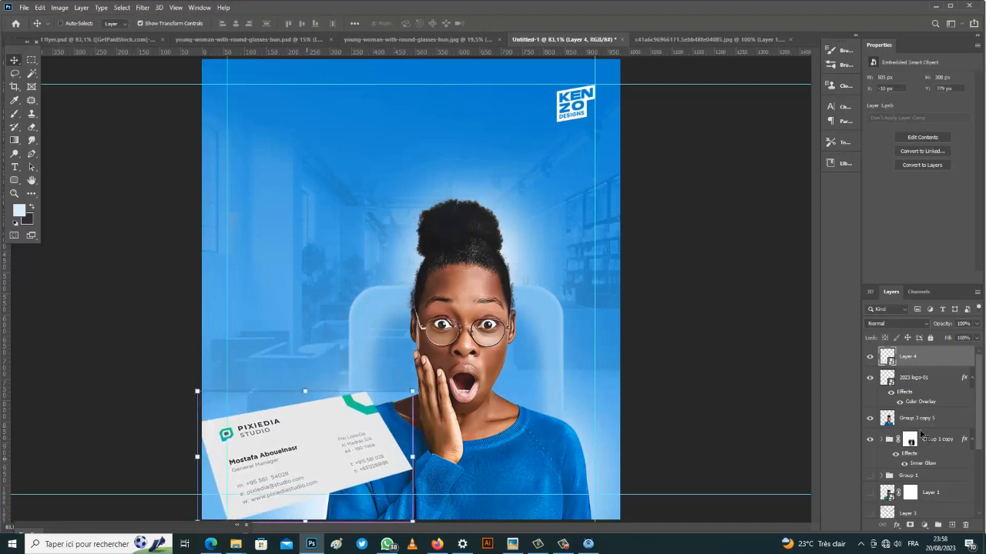
Step: Open Advocate-cards.jpg from the resources folder and trace the front two-tone card with a closed Pen path
{"action": "key", "text": "alt+Tab"}
{"action": "left_click_drag", "start_coordinate": [284, 131], "coordinate": [314, 542]}
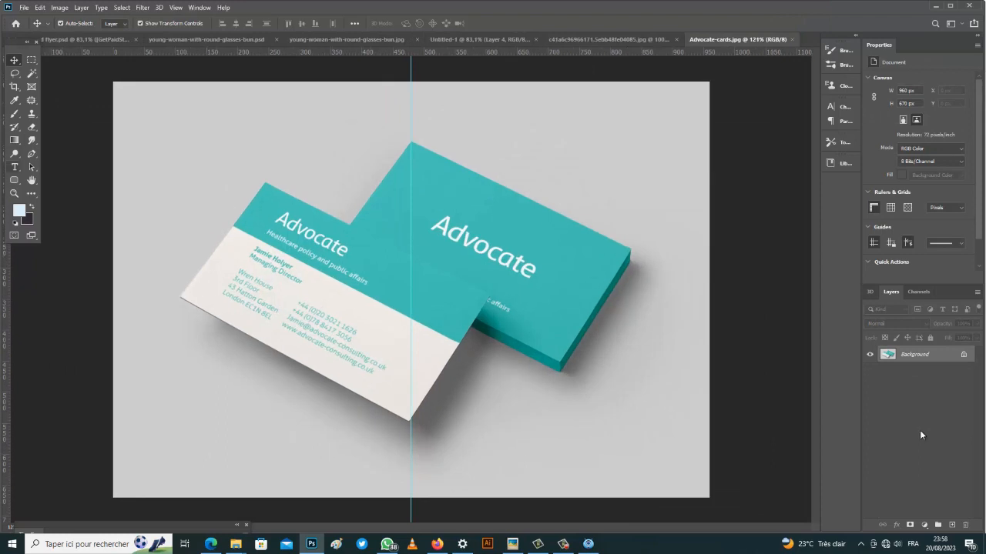
{"action": "left_click", "coordinate": [32, 154]}
{"action": "left_click", "coordinate": [71, 154]}
{"action": "left_click", "coordinate": [181, 296]}
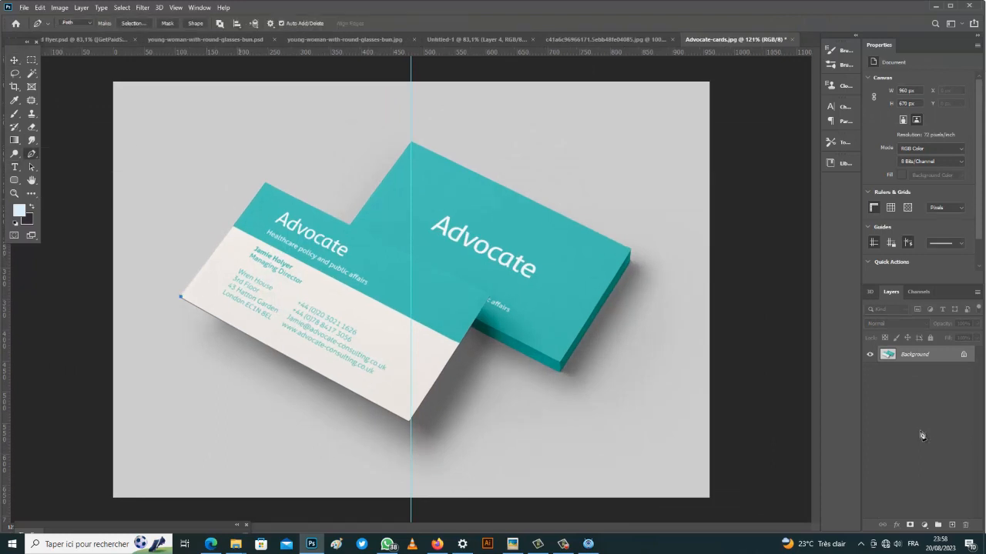
{"action": "left_click", "coordinate": [265, 182]}
{"action": "left_click", "coordinate": [489, 296]}
{"action": "left_click", "coordinate": [181, 296]}
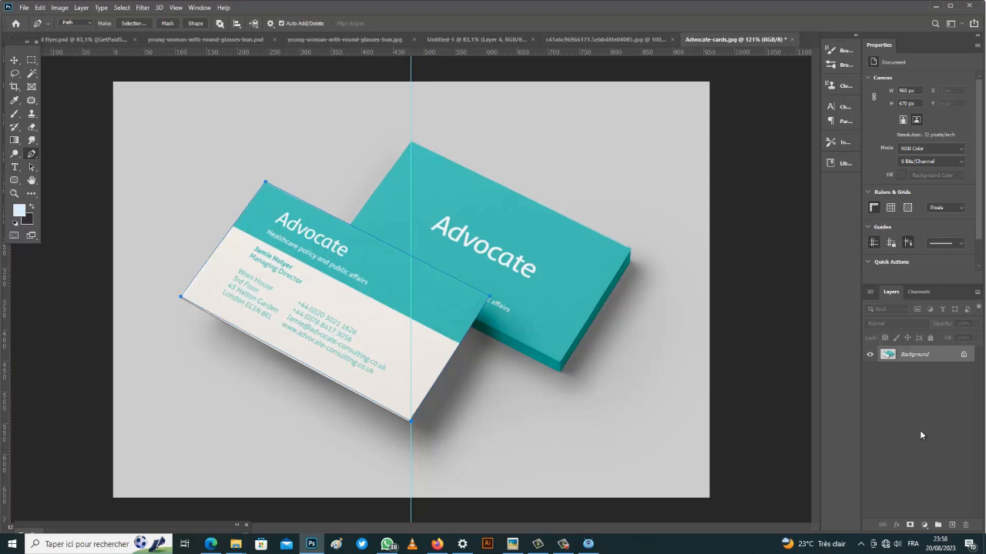
Step: Turn the path into a selection, copy the Advocate card onto its own layer, and convert it to a smart object
{"action": "left_click", "coordinate": [133, 23]}
{"action": "left_click", "coordinate": [543, 146]}
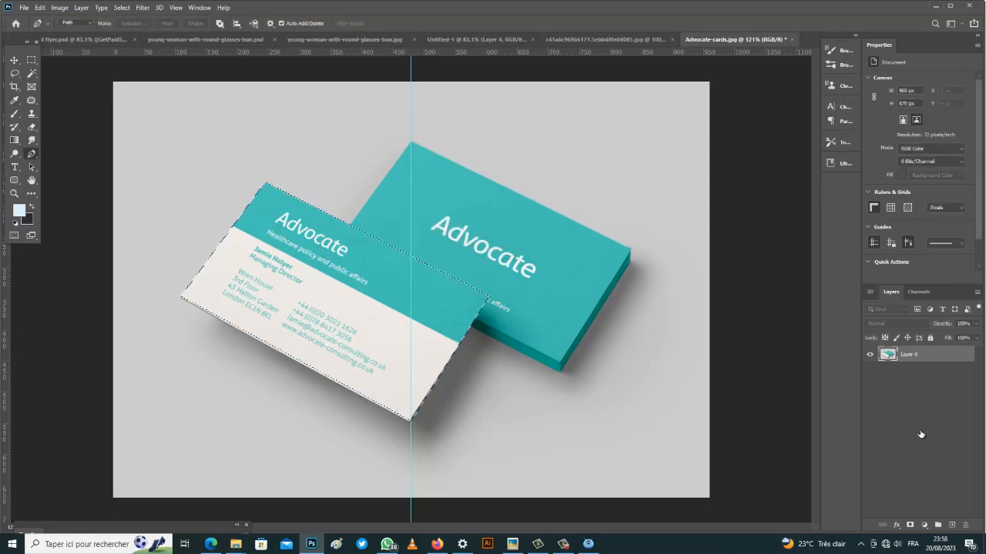
{"action": "key", "text": "ctrl+j"}
{"action": "key", "text": "v"}
{"action": "right_click", "coordinate": [921, 436]}
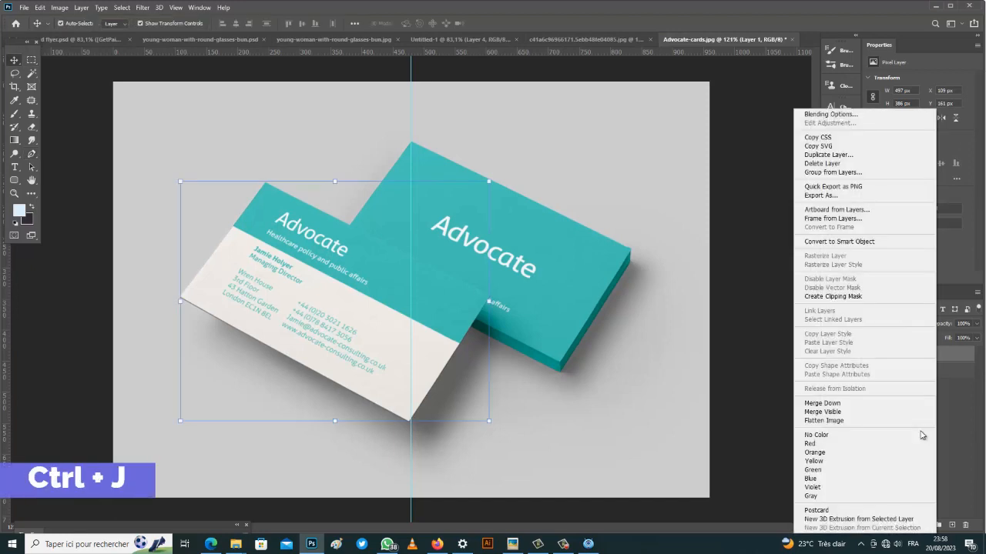
{"action": "left_click", "coordinate": [839, 242]}
Step: Bring the Advocate card into the flyer and shrink it to about 2.8% scale beside the woman's forehead
{"action": "left_click_drag", "start_coordinate": [325, 288], "coordinate": [549, 296]}
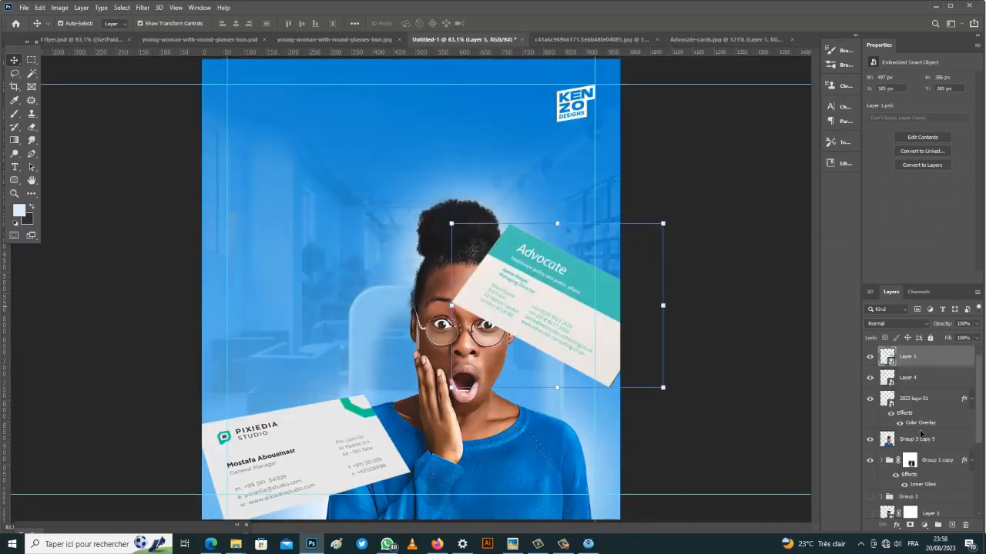
{"action": "left_click_drag", "start_coordinate": [663, 387], "coordinate": [547, 297]}
{"action": "left_click_drag", "start_coordinate": [507, 265], "coordinate": [544, 302]}
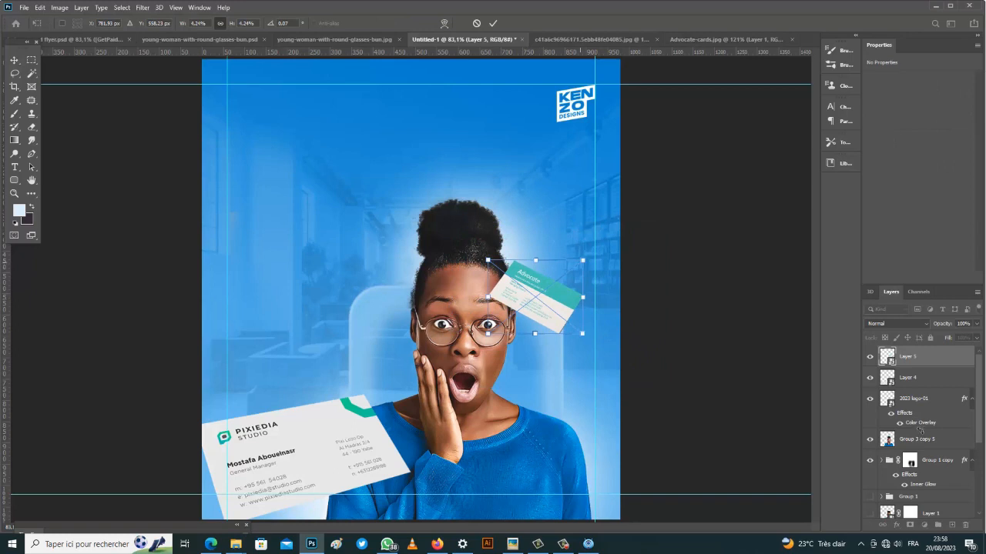
{"action": "left_click_drag", "start_coordinate": [583, 333], "coordinate": [545, 293]}
{"action": "left_click", "coordinate": [493, 23]}
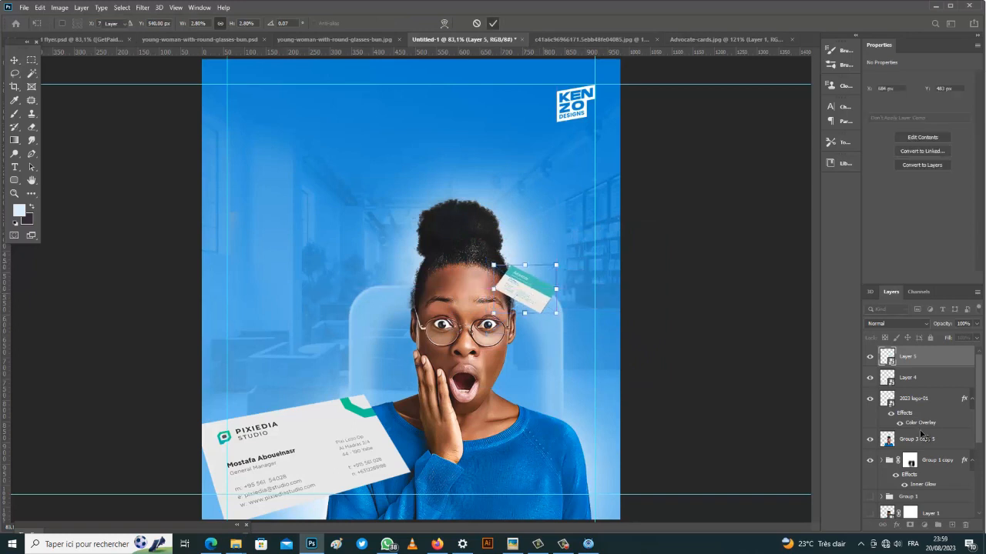
Step: Open the Weber Design business card PNG and trace the top face of the black card stack with a closed Pen path
{"action": "left_click", "coordinate": [708, 216]}
{"action": "left_click_drag", "start_coordinate": [344, 476], "coordinate": [385, 323]}
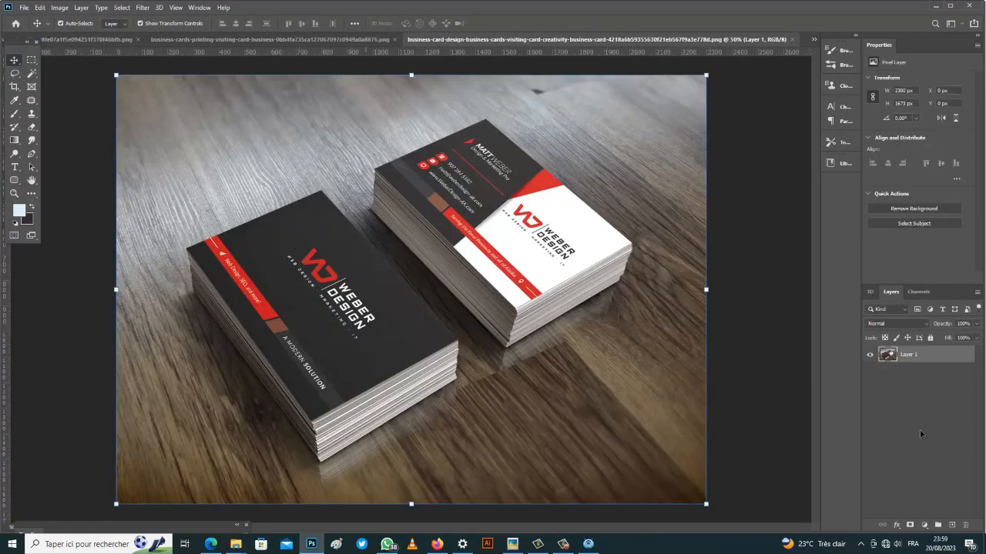
{"action": "scroll", "coordinate": [171, 271], "scroll_direction": "up", "scroll_amount": 2}
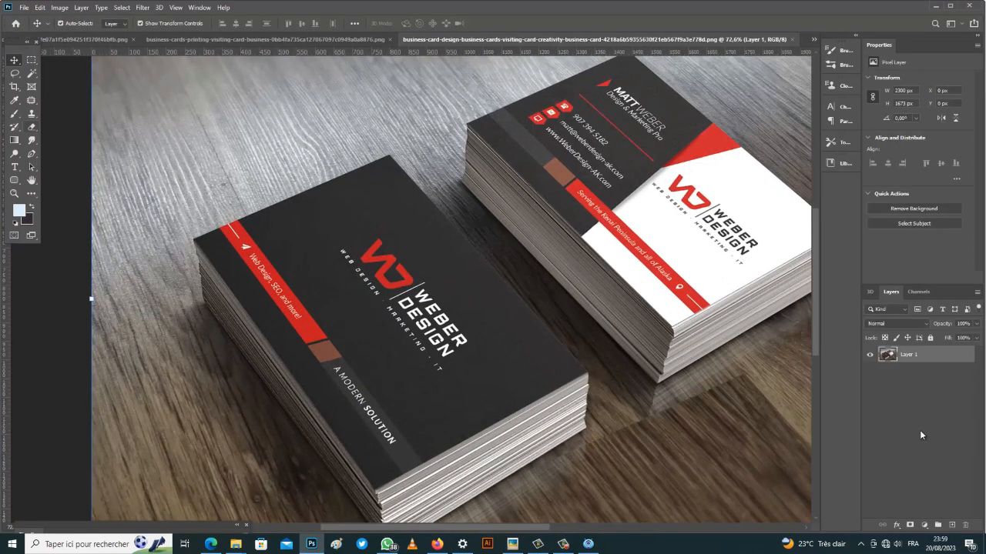
{"action": "left_click", "coordinate": [14, 167]}
{"action": "left_click", "coordinate": [32, 154]}
{"action": "left_click", "coordinate": [72, 154]}
{"action": "left_click", "coordinate": [195, 241]}
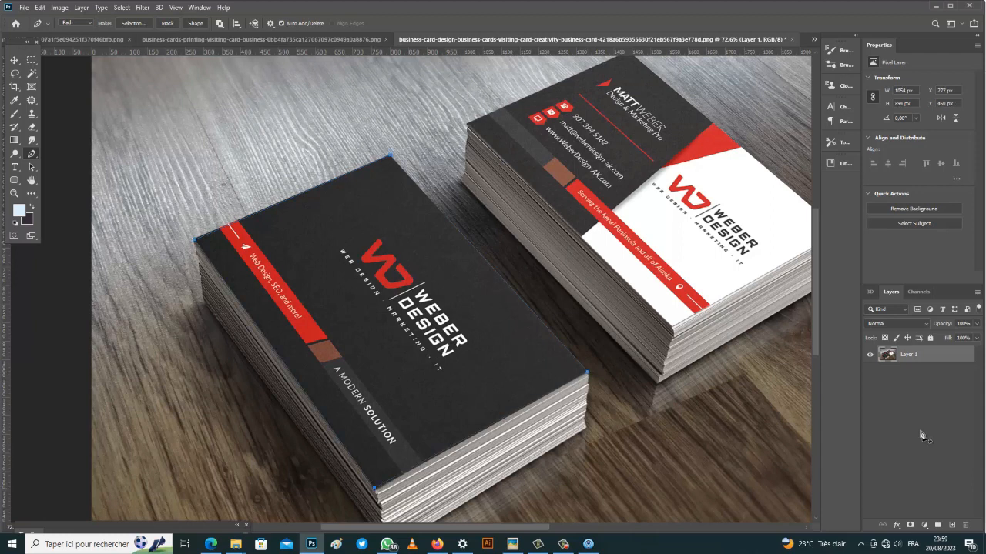
Step: Make a selection from the path with 0 px feather, copy the black card onto its own layer, and hide Layer 1
{"action": "left_click", "coordinate": [133, 23]}
{"action": "left_click", "coordinate": [545, 147]}
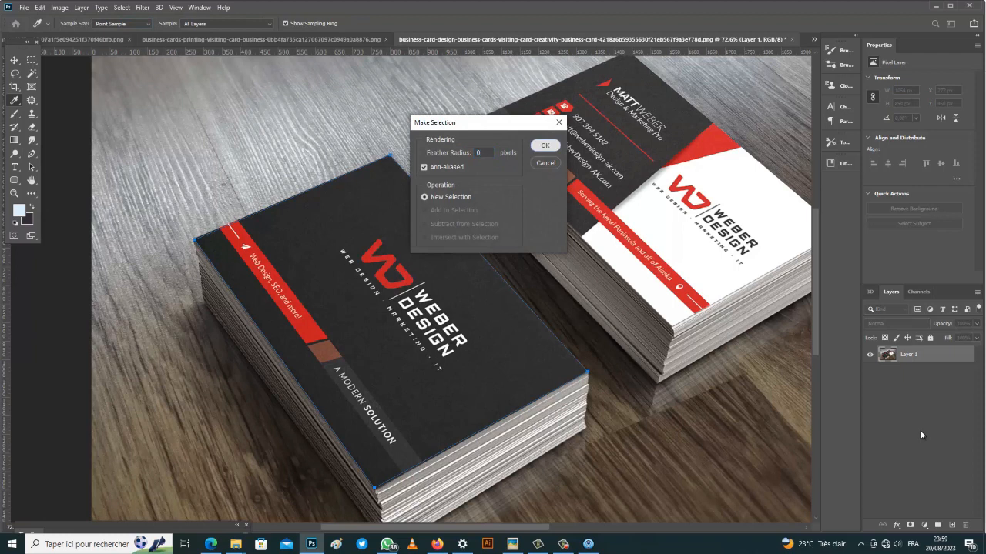
{"action": "key", "text": "ctrl+shift+alt+n"}
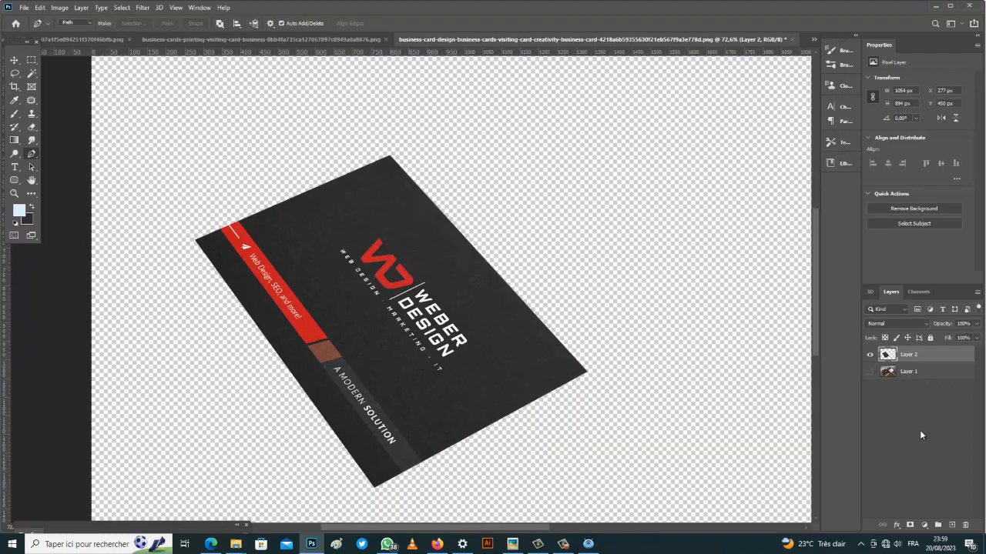
Step: Convert the black Weber Design card layer to a smart object and shift it toward the middle of its canvas
{"action": "right_click", "coordinate": [929, 355]}
{"action": "left_click", "coordinate": [858, 242]}
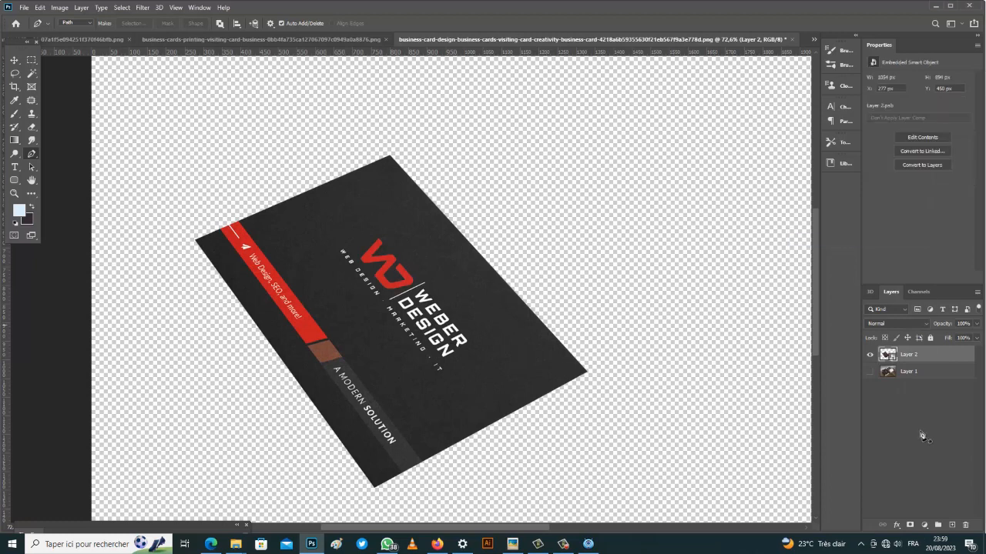
{"action": "left_click", "coordinate": [13, 60]}
{"action": "left_click_drag", "start_coordinate": [436, 320], "coordinate": [539, 308]}
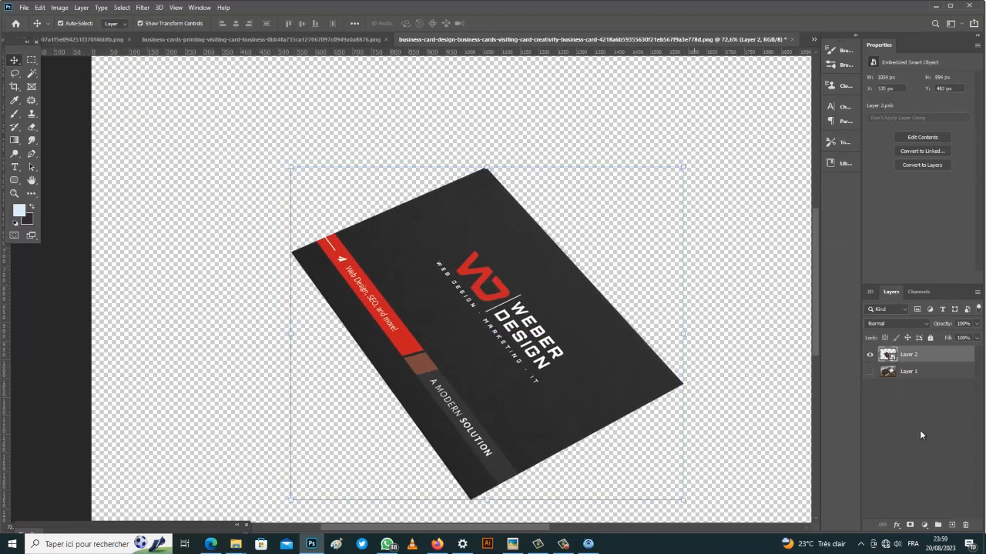
Step: Switch to the document with the two Graph'Design cards and trace the lower red card with a closed Pen path
{"action": "left_click", "coordinate": [265, 39]}
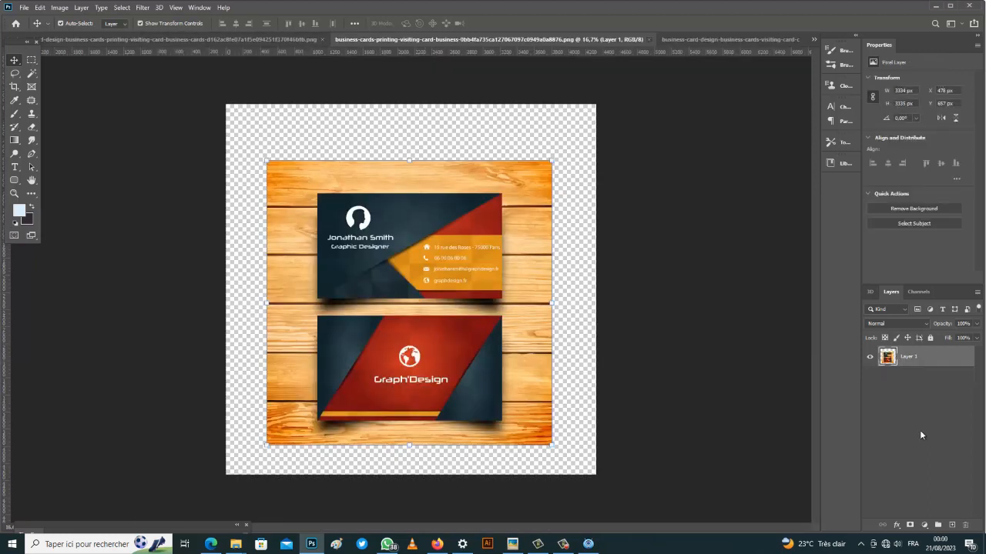
{"action": "scroll", "coordinate": [379, 312], "scroll_direction": "up", "scroll_amount": 3}
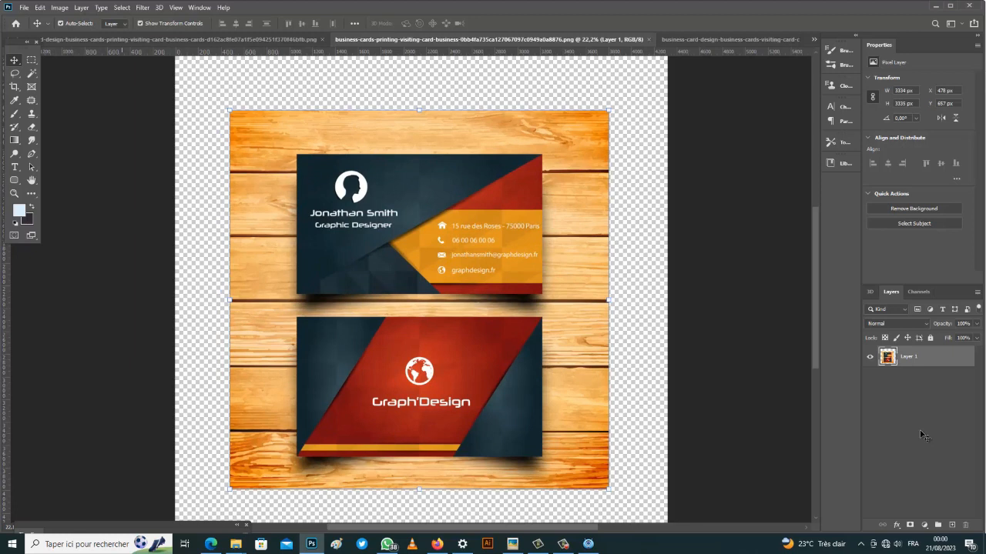
{"action": "left_click", "coordinate": [31, 153]}
{"action": "left_click", "coordinate": [298, 334]}
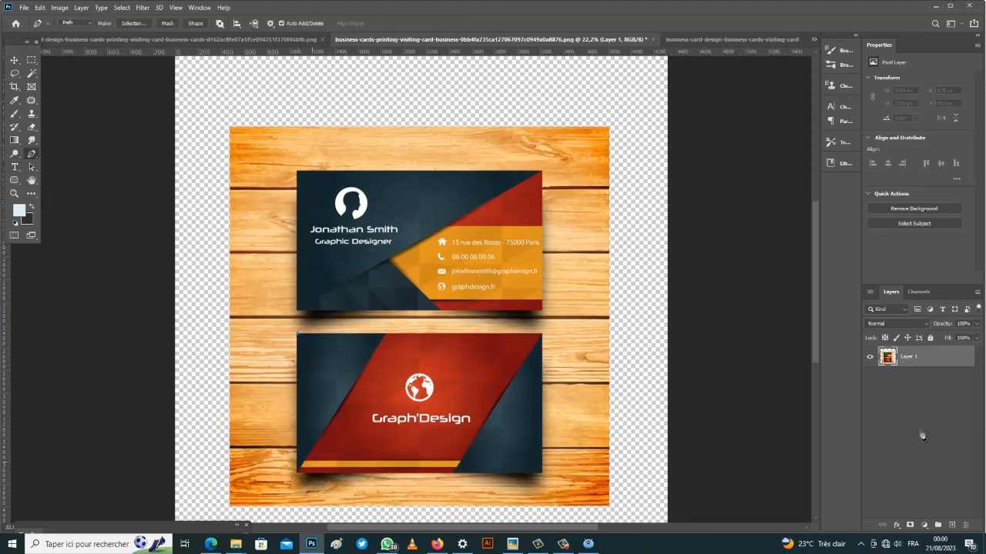
{"action": "left_click", "coordinate": [298, 472]}
{"action": "left_click", "coordinate": [541, 334]}
{"action": "left_click", "coordinate": [298, 334]}
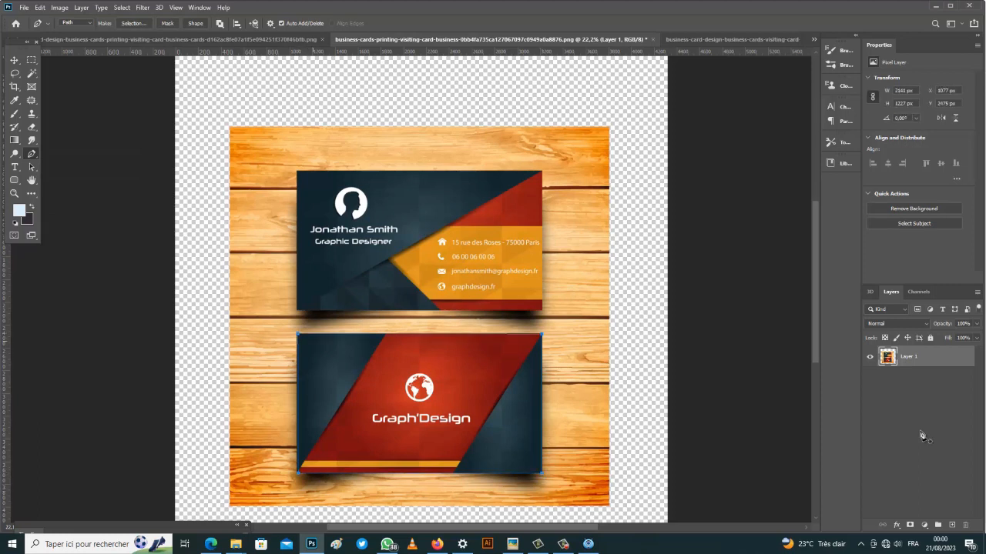
{"action": "left_click", "coordinate": [134, 23]}
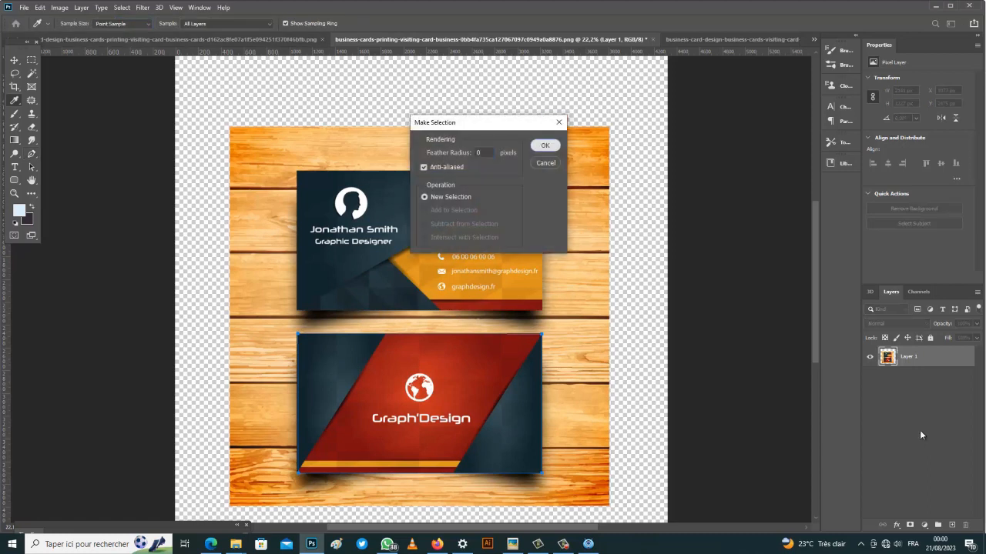
{"action": "key", "text": "Return"}
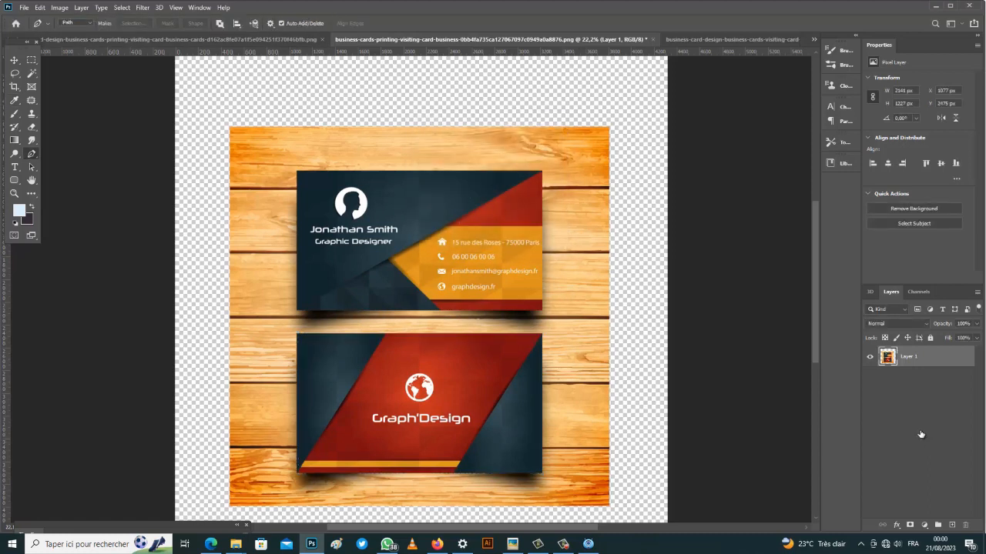
{"action": "key", "text": "ctrl+z"}
{"action": "key", "text": "v"}
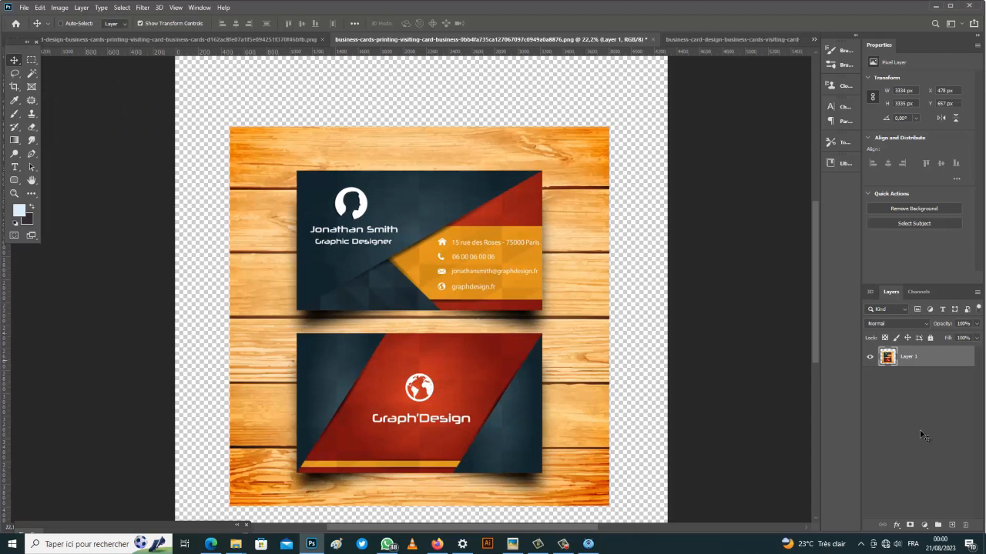
Step: Copy the red Graph'Design card onto its own layer from a 0 px feather selection of its path, and hide Layer 1
{"action": "key", "text": "p"}
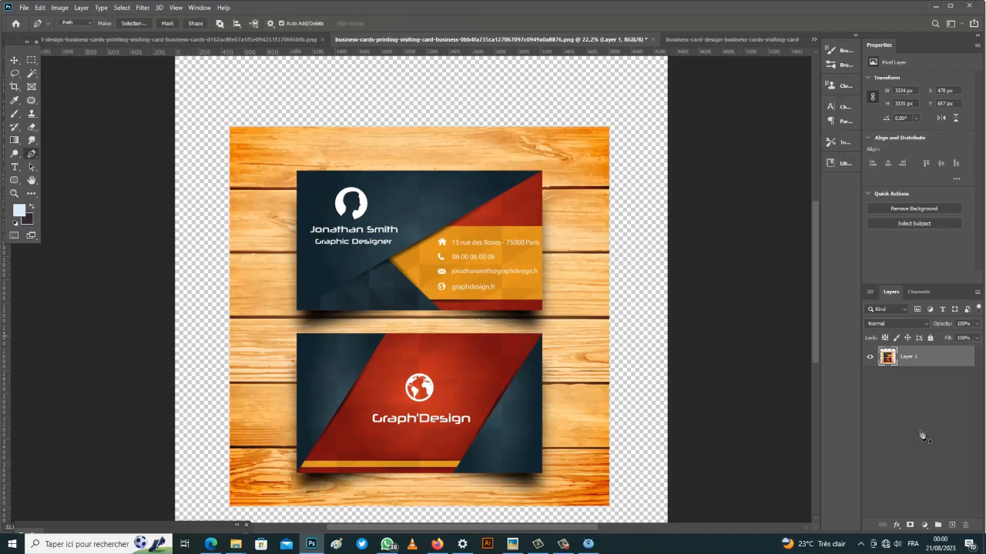
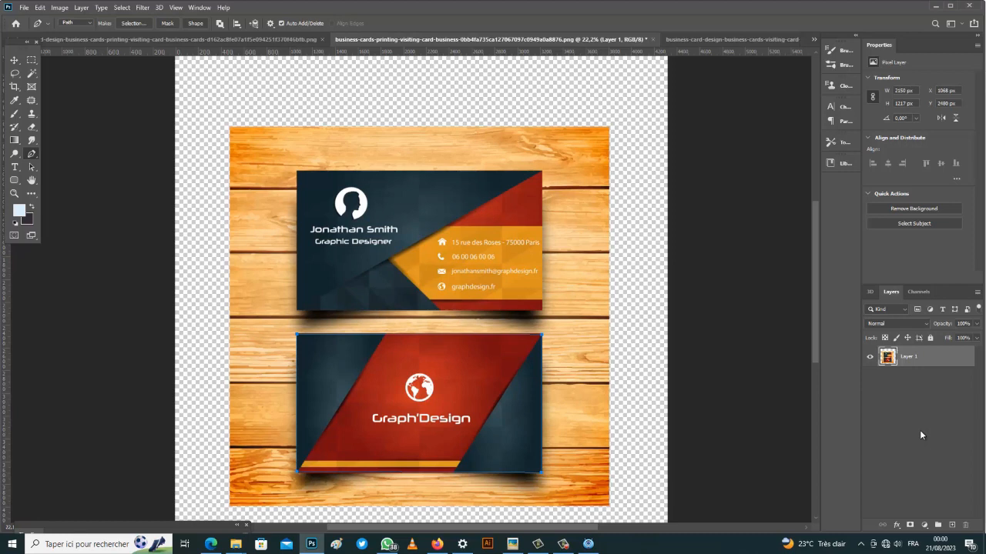
{"action": "left_click", "coordinate": [133, 23]}
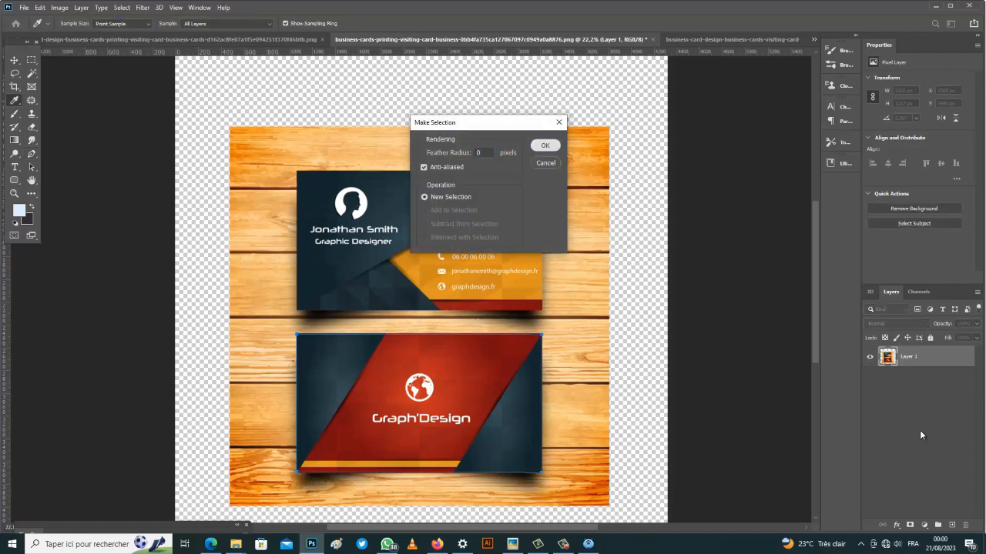
{"action": "key", "text": "Return"}
{"action": "key", "text": "ctrl+j"}
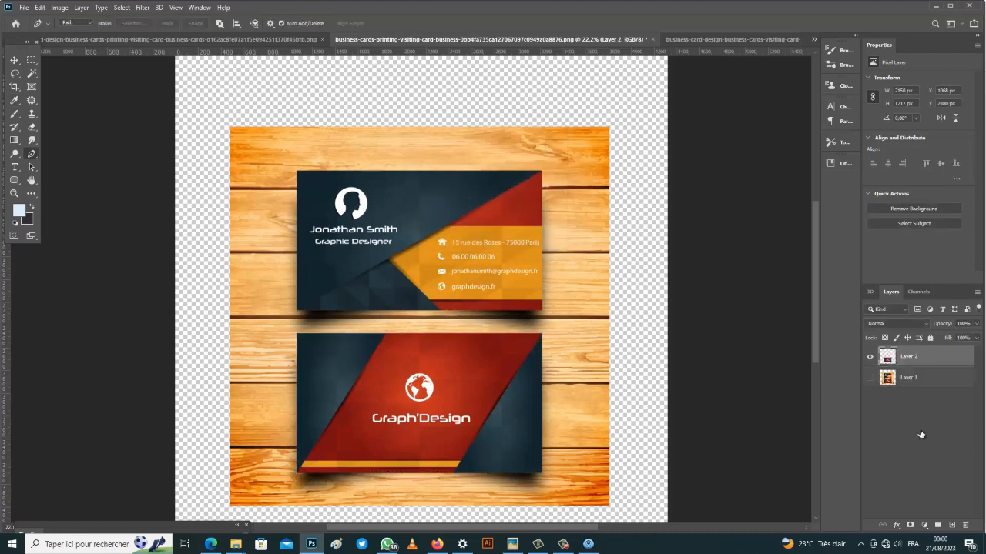
Step: Convert the copied Graph'Design card to a smart object and move the floating tool palette slightly lower
{"action": "right_click", "coordinate": [920, 435]}
{"action": "left_click", "coordinate": [843, 242]}
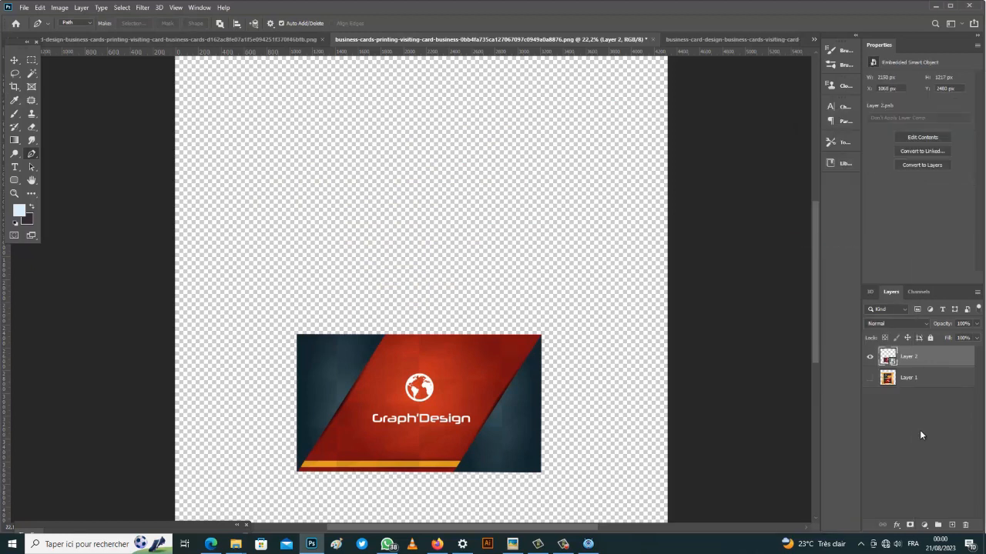
{"action": "key", "text": "v"}
{"action": "left_click_drag", "start_coordinate": [17, 42], "coordinate": [12, 85]}
Step: Close the MACM card PNG, Advocate-cards.jpg and the Pixiedia Studio card JPG
{"action": "left_click", "coordinate": [166, 39]}
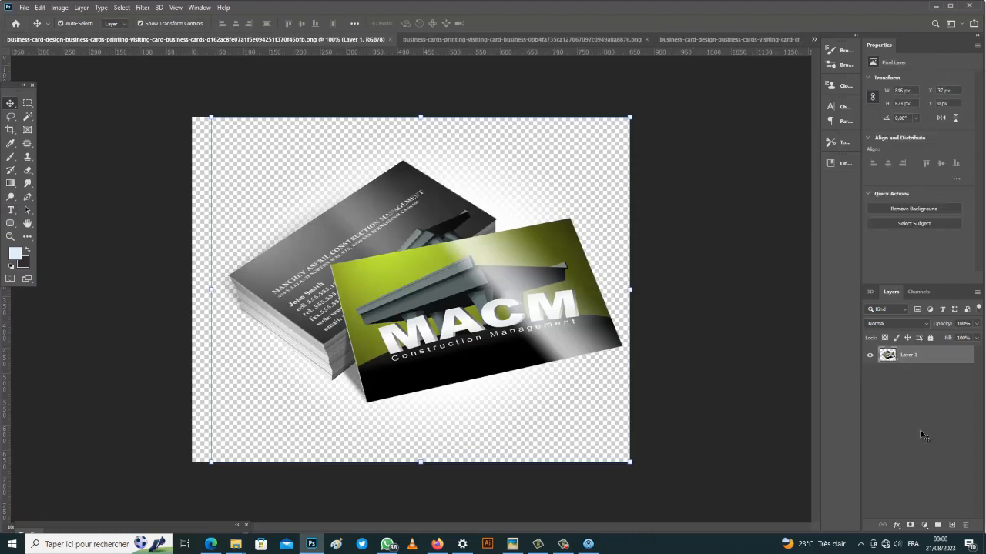
{"action": "key", "text": "ctrl+w"}
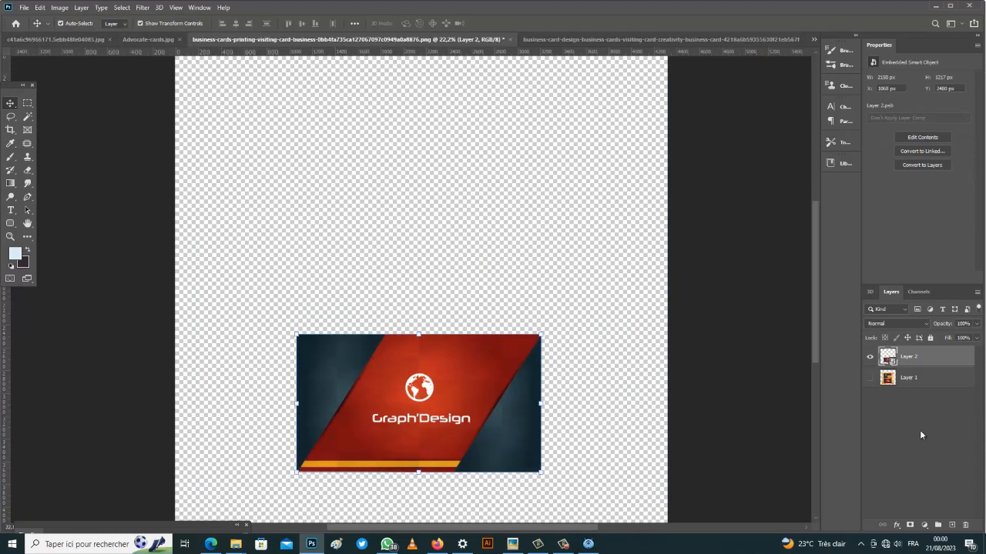
{"action": "left_click", "coordinate": [180, 39]}
{"action": "left_click", "coordinate": [489, 203]}
{"action": "left_click", "coordinate": [138, 39]}
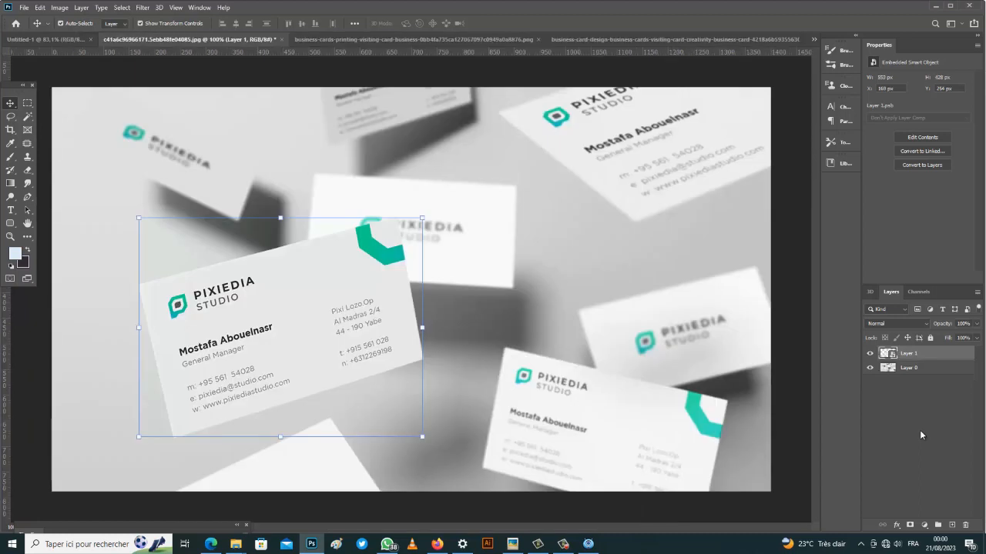
{"action": "left_click", "coordinate": [281, 40]}
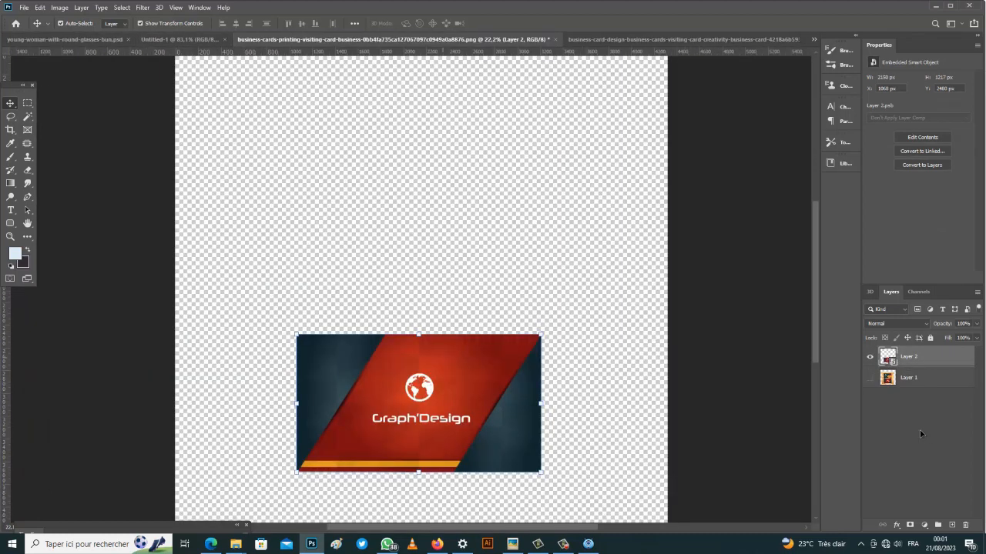
Step: Bring the Graph'Design card into the Untitled-1 flyer and shrink it to about 5.3% scale above the Pixiedia card
{"action": "left_click_drag", "start_coordinate": [435, 369], "coordinate": [215, 40]}
{"action": "left_click_drag", "start_coordinate": [921, 436], "coordinate": [921, 435]}
{"action": "key", "text": "ctrl+minus"}
{"action": "key", "text": "ctrl+minus"}
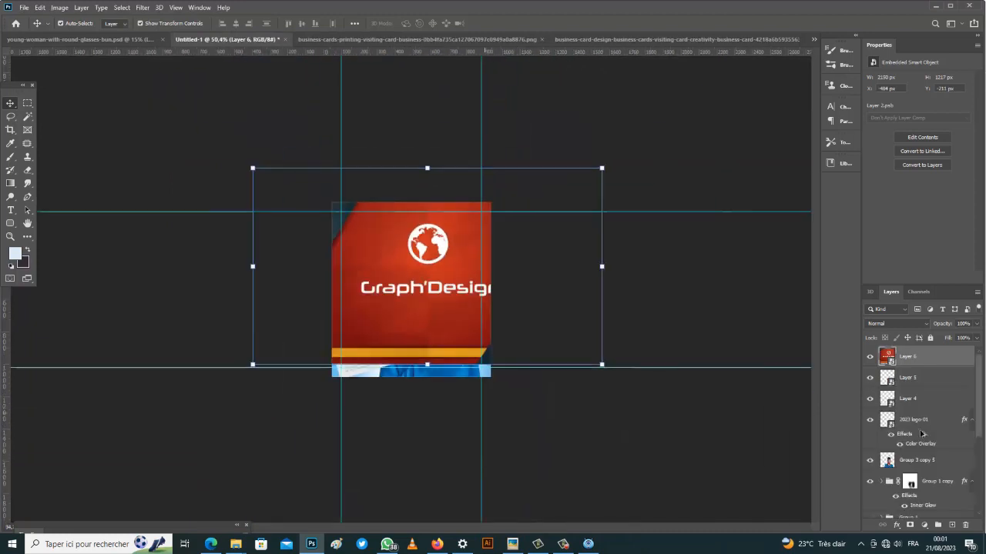
{"action": "left_click_drag", "start_coordinate": [602, 168], "coordinate": [331, 320]}
{"action": "left_click_drag", "start_coordinate": [320, 329], "coordinate": [388, 295]}
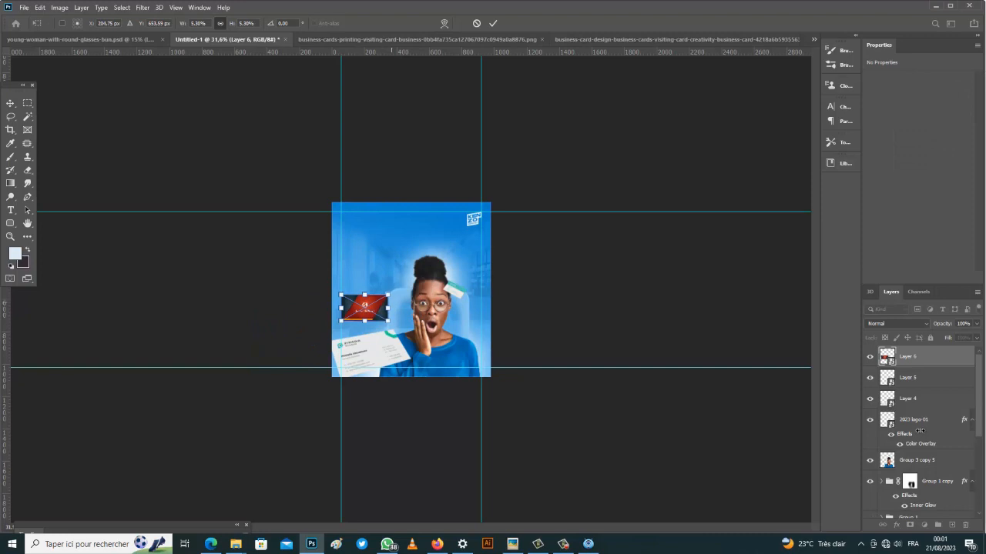
{"action": "key", "text": "Return"}
Step: Reduce the Graph'Design card to about 3.65% scale and place it beside the woman's hair, opposite the Advocate card
{"action": "key", "text": "ctrl+0"}
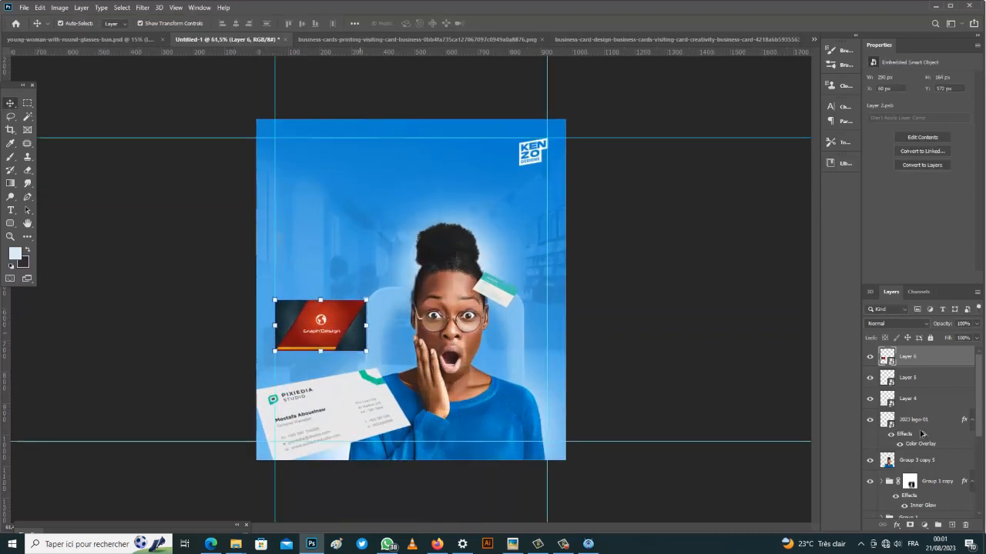
{"action": "key", "text": "ctrl+t"}
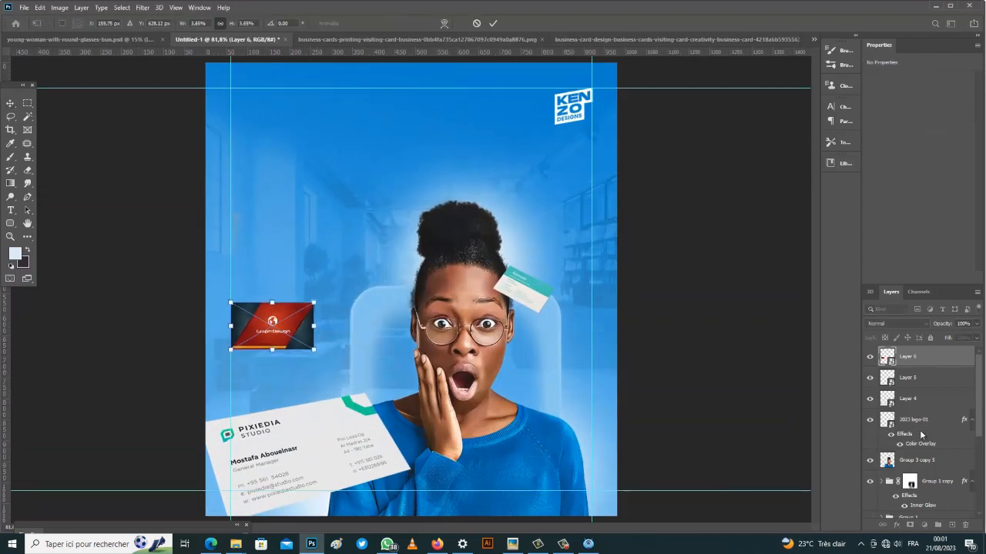
{"action": "key", "text": "Return"}
{"action": "left_click_drag", "start_coordinate": [282, 314], "coordinate": [388, 261]}
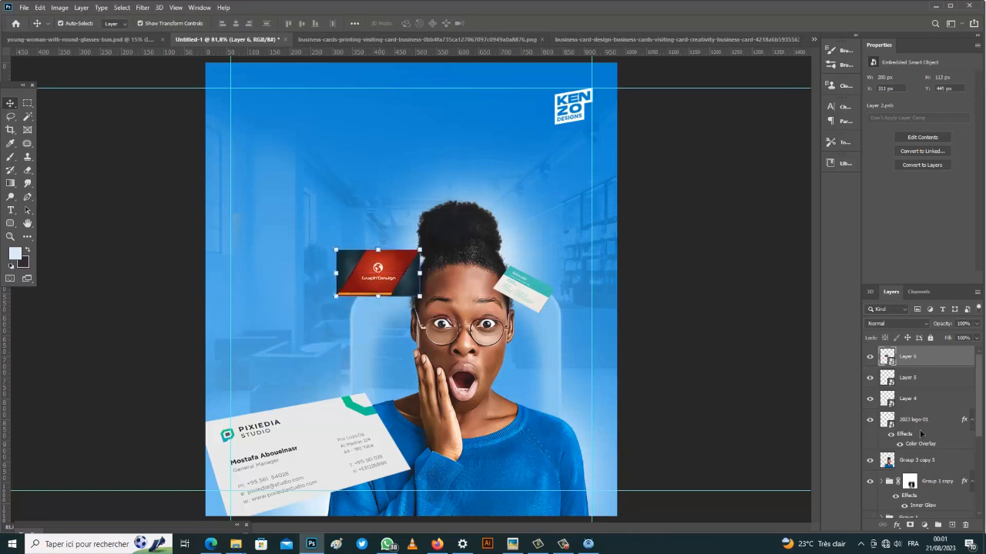
Step: Bring the black Weber Design card from its own document into the Untitled-1 flyer
{"action": "scroll", "coordinate": [387, 260], "scroll_direction": "up", "scroll_amount": 5}
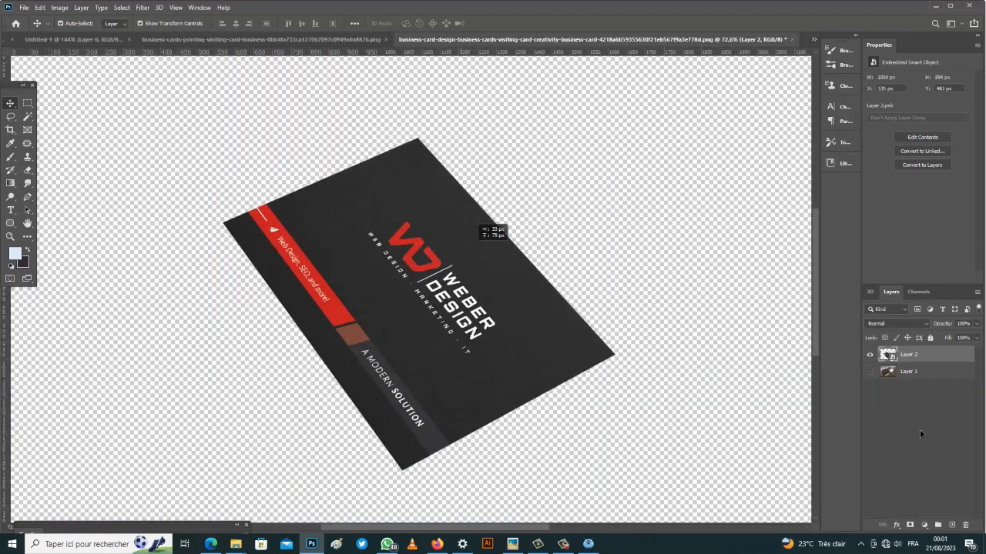
{"action": "left_click_drag", "start_coordinate": [460, 249], "coordinate": [104, 39]}
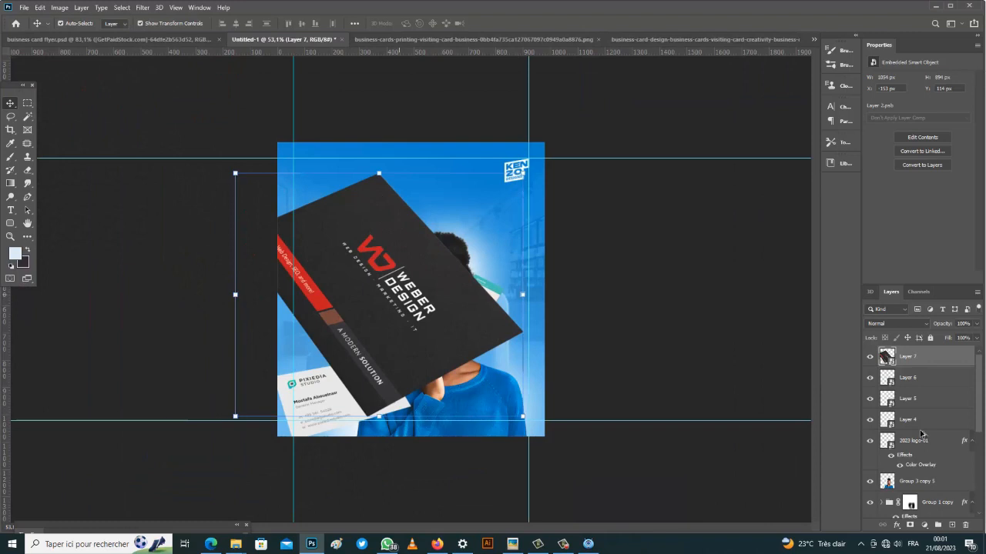
Step: Scale the black Weber Design card to about 2.45% and place it partly beyond the left canvas edge, above the large white card
{"action": "mouse_move", "coordinate": [522, 417]}
{"action": "left_mouse_down"}
{"action": "mouse_move", "coordinate": [330, 253]}
{"action": "mouse_move", "coordinate": [366, 256]}
{"action": "left_mouse_up"}
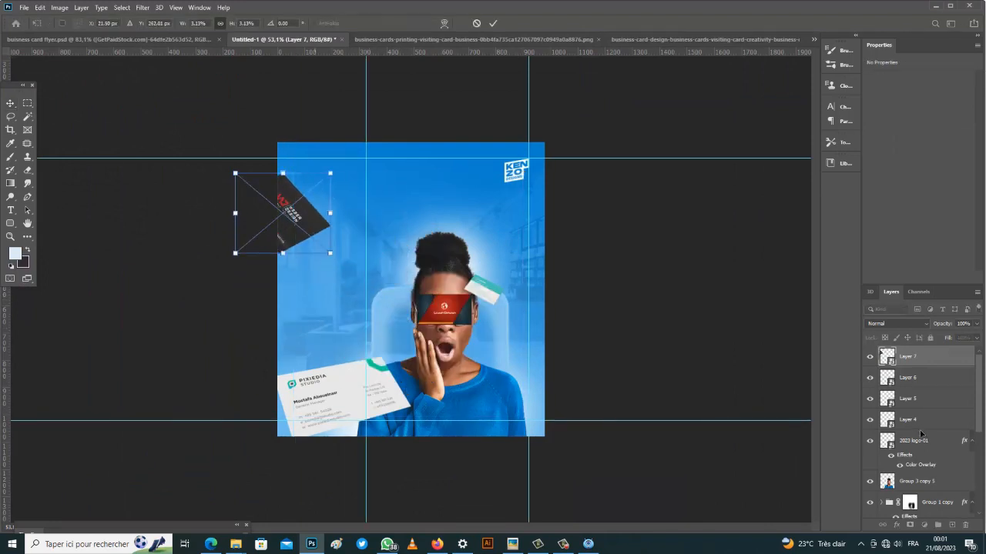
{"action": "key", "text": "ctrl+z"}
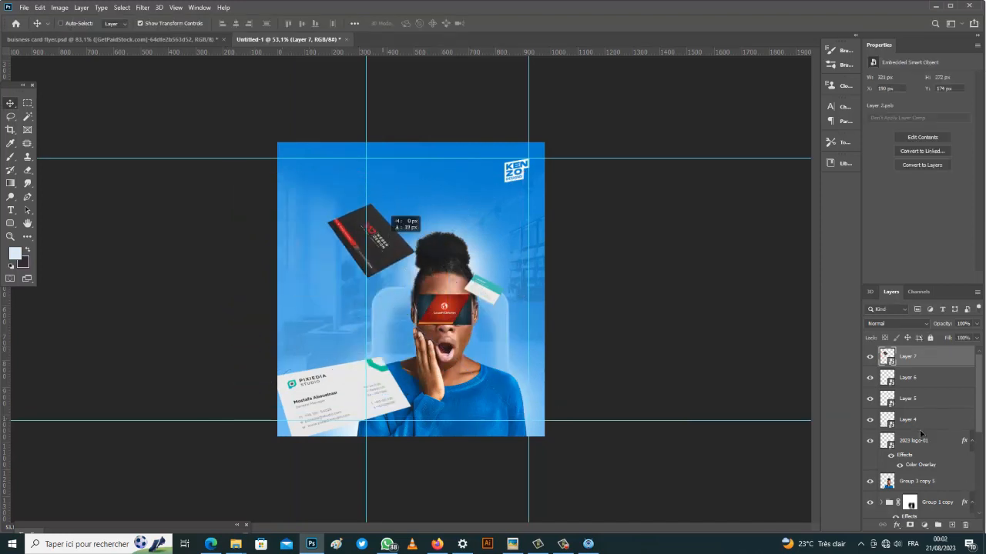
{"action": "left_click_drag", "start_coordinate": [363, 220], "coordinate": [307, 308]}
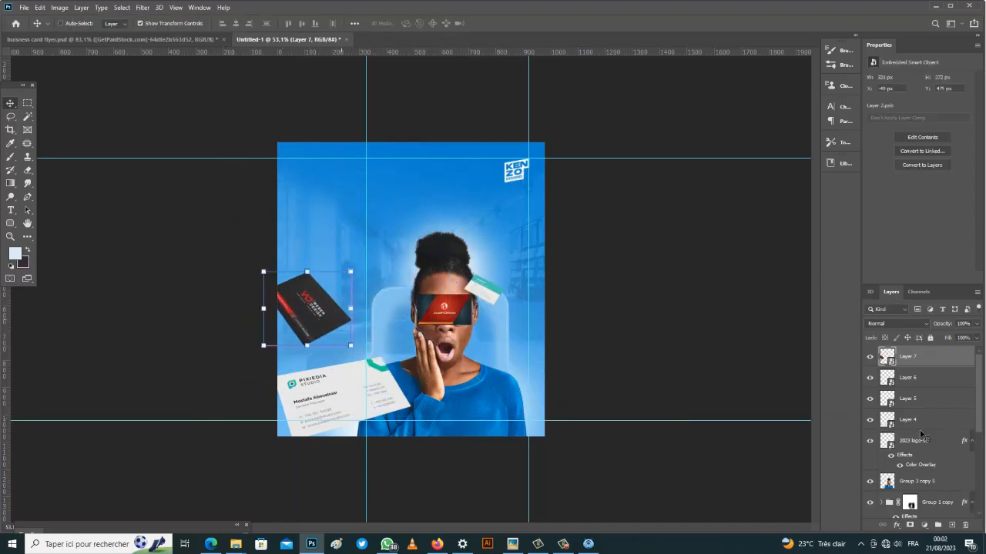
{"action": "left_click_drag", "start_coordinate": [351, 345], "coordinate": [337, 334]}
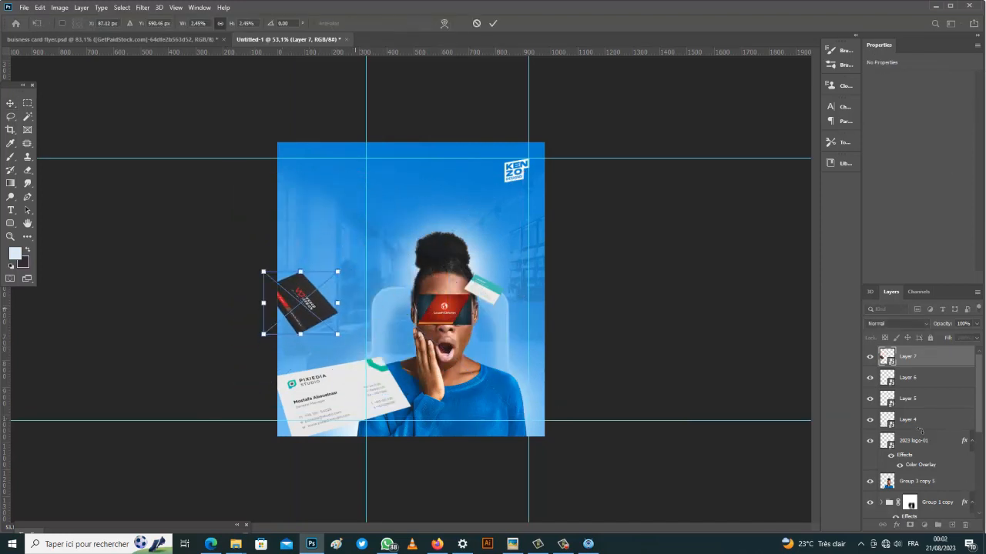
{"action": "key", "text": "Return"}
Step: Rotate the red card about 36 degrees, place it in the bottom-right corner of the flyer, and distort it into a flatter perspective
{"action": "key", "text": "alt+bracketleft"}
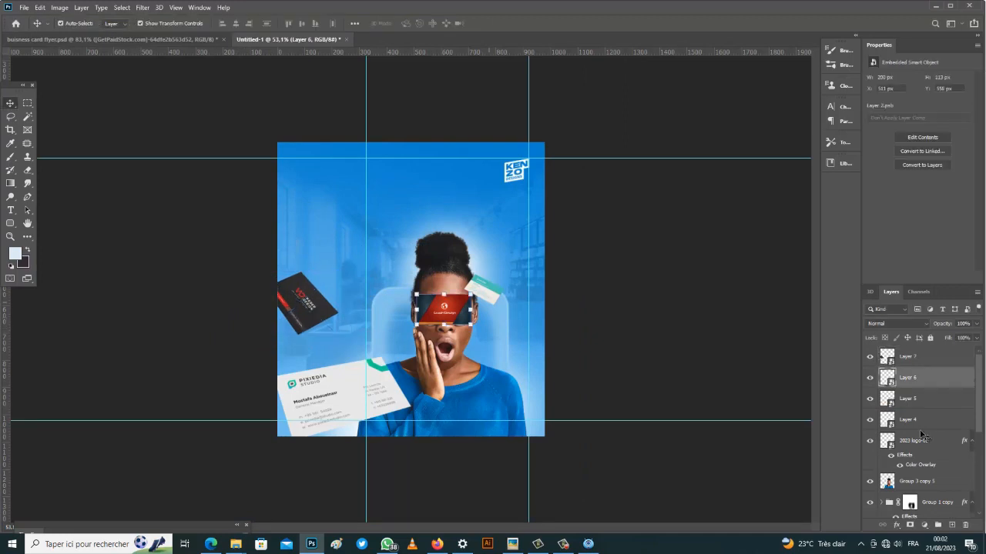
{"action": "left_click_drag", "start_coordinate": [478, 295], "coordinate": [544, 422]}
{"action": "scroll", "coordinate": [544, 422], "scroll_direction": "up", "scroll_amount": 6}
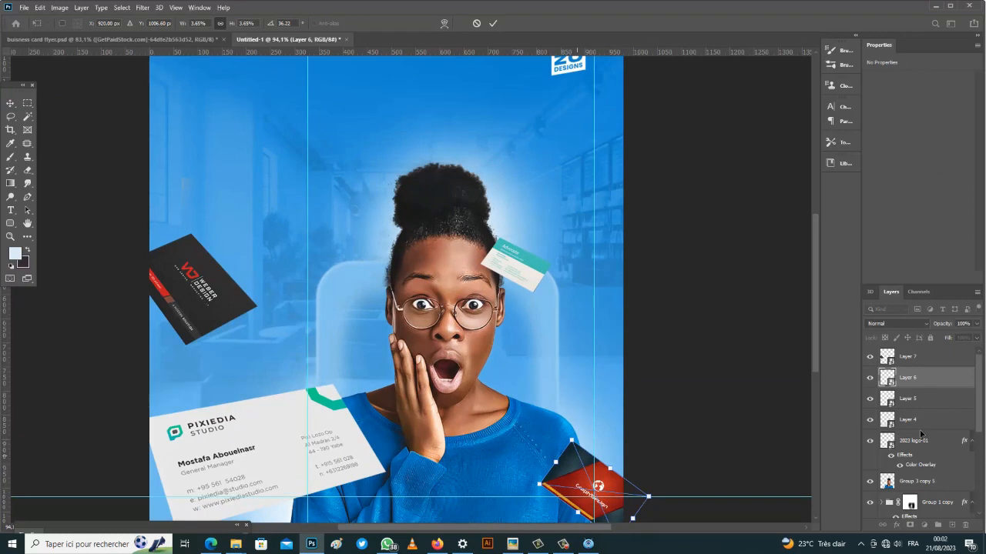
{"action": "key", "text": "Return"}
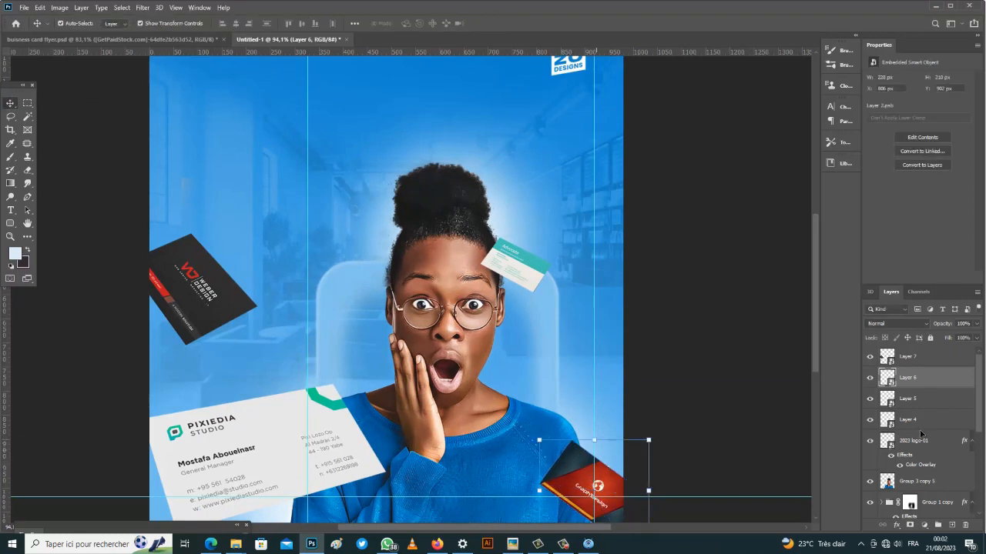
{"action": "key", "text": "ctrl+t"}
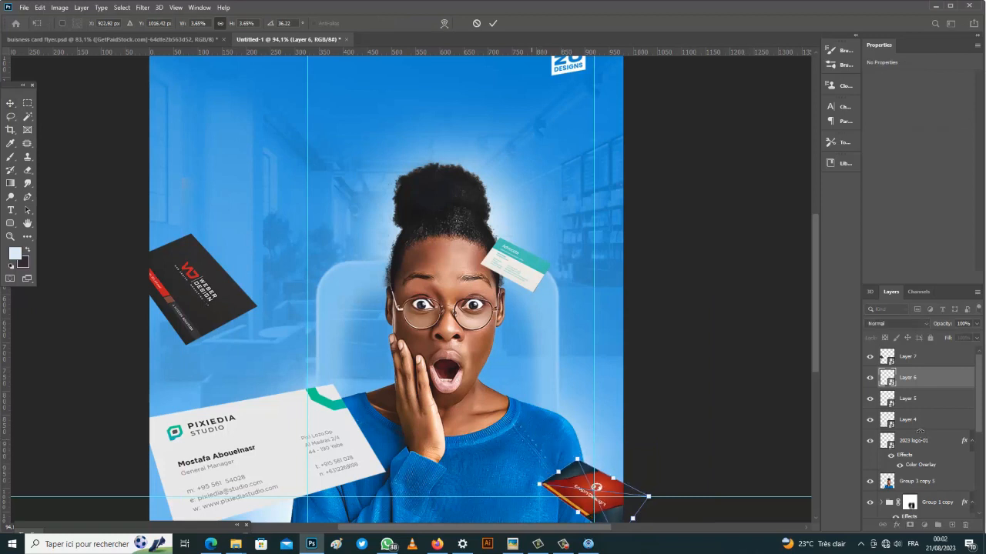
{"action": "key", "text": "Return"}
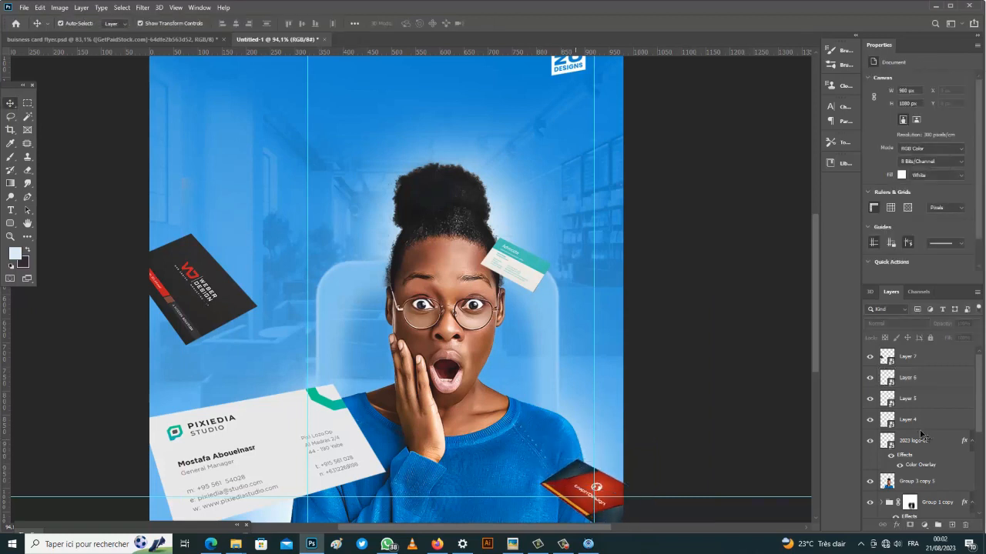
Step: Place a small copy of the white Pixiedia card beside the forehead and position the blurred MACM card next to the hair bun
{"action": "scroll", "coordinate": [921, 436], "scroll_direction": "down", "scroll_amount": 5}
{"action": "left_click", "coordinate": [320, 450]}
{"action": "left_click_drag", "start_coordinate": [321, 451], "coordinate": [420, 299]}
{"action": "mouse_move", "coordinate": [489, 230]}
{"action": "left_mouse_down"}
{"action": "mouse_move", "coordinate": [379, 303]}
{"action": "mouse_move", "coordinate": [440, 251]}
{"action": "mouse_move", "coordinate": [362, 283]}
{"action": "mouse_move", "coordinate": [308, 336]}
{"action": "mouse_move", "coordinate": [350, 304]}
{"action": "mouse_move", "coordinate": [362, 277]}
{"action": "left_mouse_up"}
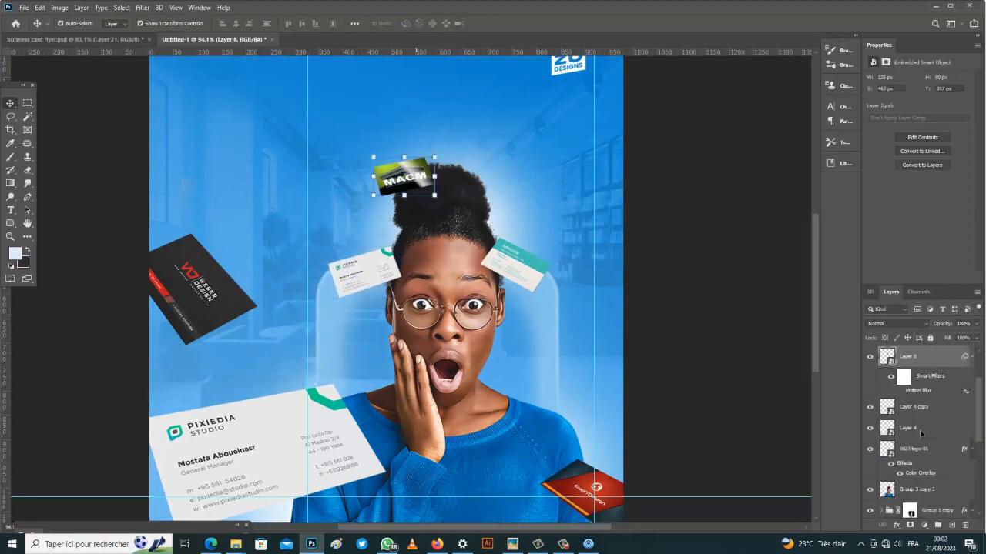
{"action": "mouse_move", "coordinate": [415, 178]}
{"action": "left_mouse_down"}
{"action": "mouse_move", "coordinate": [409, 190]}
{"action": "mouse_move", "coordinate": [394, 184]}
{"action": "left_mouse_up"}
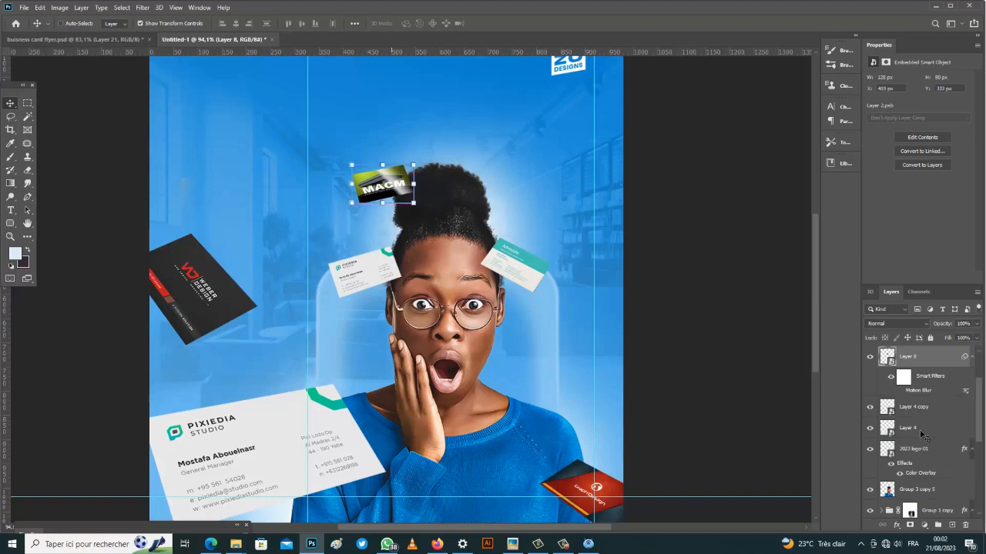
Step: Skew and flatten the small teal card beside the forehead to a height of about 97 px
{"action": "key", "text": "alt+bracketright"}
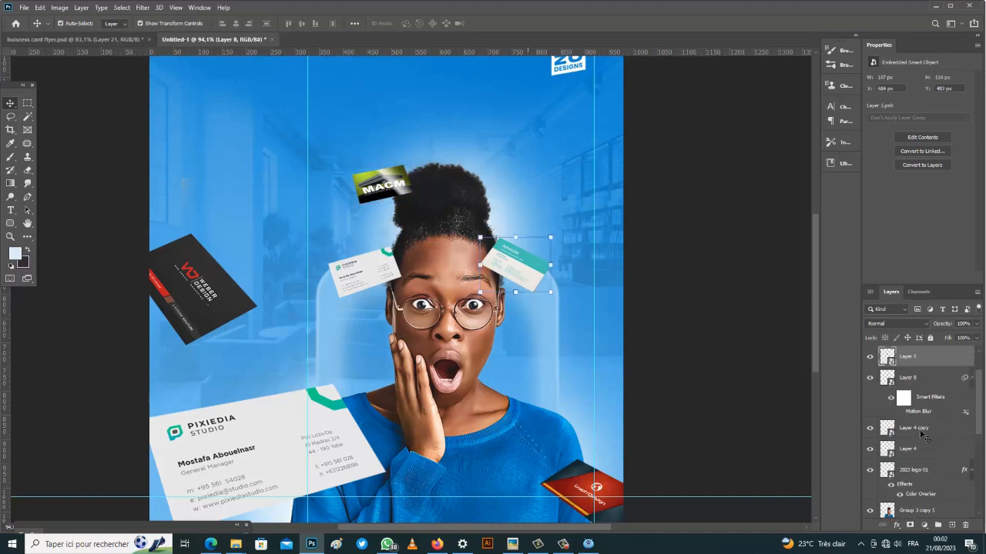
{"action": "key", "text": "ctrl+t"}
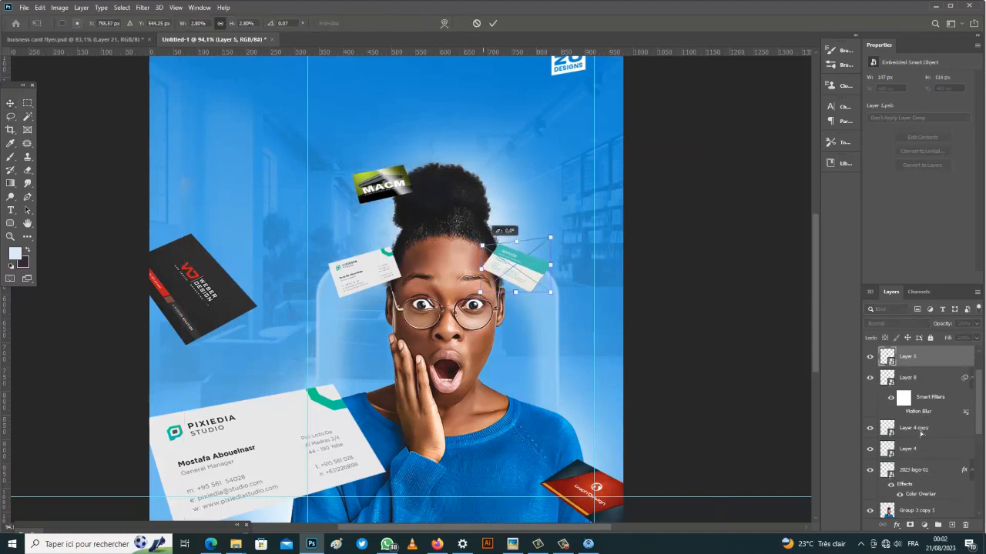
{"action": "left_click_drag", "start_coordinate": [551, 237], "coordinate": [551, 245]}
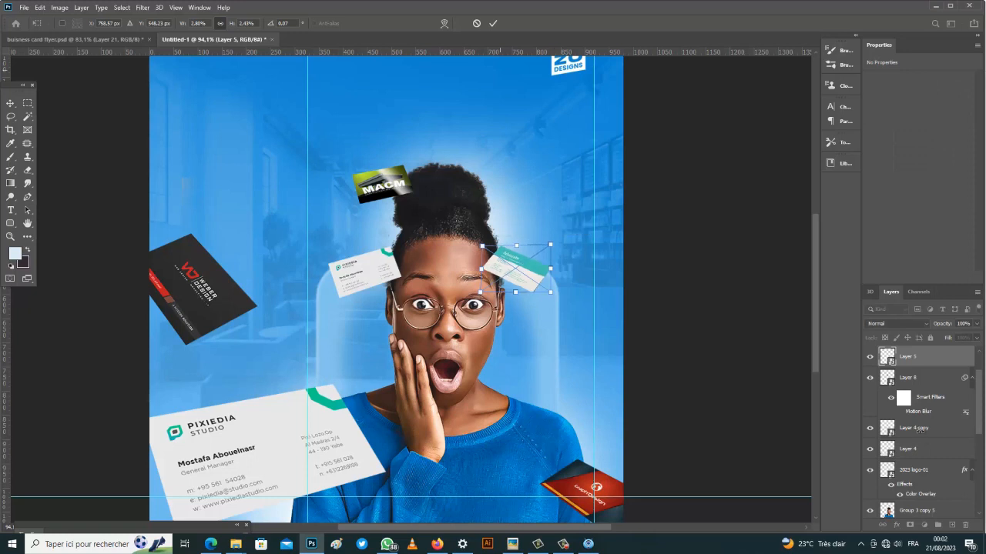
{"action": "key", "text": "Return"}
Step: Move the teal card's layer directly below the woman's layer, outside the background group, and position the card beside her cheek
{"action": "scroll", "coordinate": [920, 434], "scroll_direction": "down", "scroll_amount": 3}
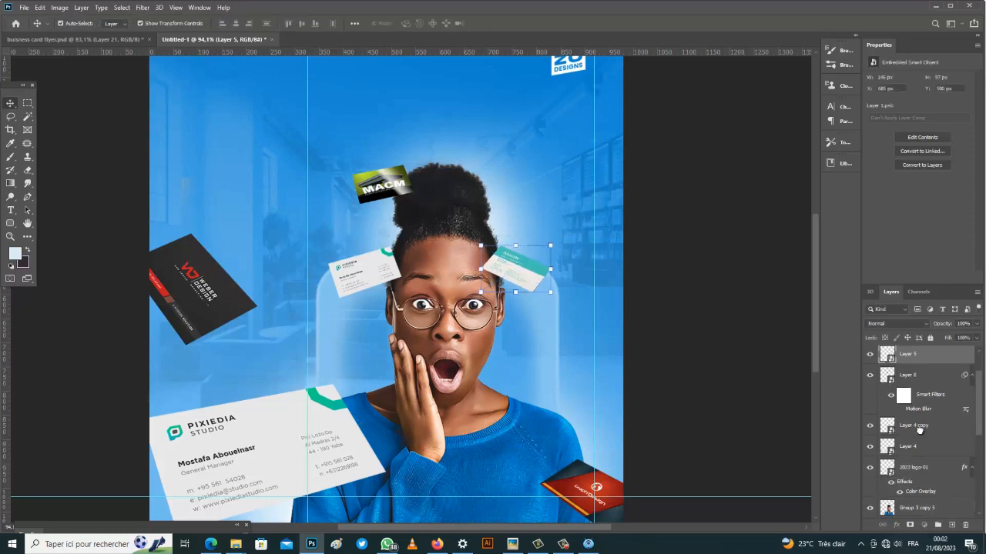
{"action": "left_click_drag", "start_coordinate": [920, 431], "coordinate": [922, 475]}
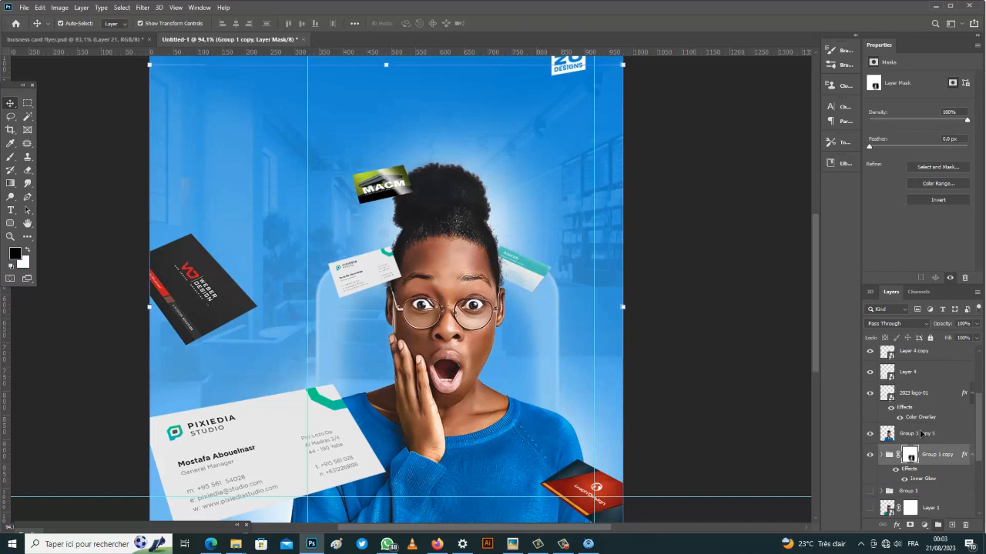
{"action": "mouse_move", "coordinate": [520, 270]}
{"action": "left_mouse_down"}
{"action": "mouse_move", "coordinate": [526, 326]}
{"action": "mouse_move", "coordinate": [537, 280]}
{"action": "left_mouse_up"}
{"action": "key", "text": "ctrl+z"}
{"action": "left_click", "coordinate": [528, 271]}
{"action": "left_click_drag", "start_coordinate": [920, 432], "coordinate": [921, 434]}
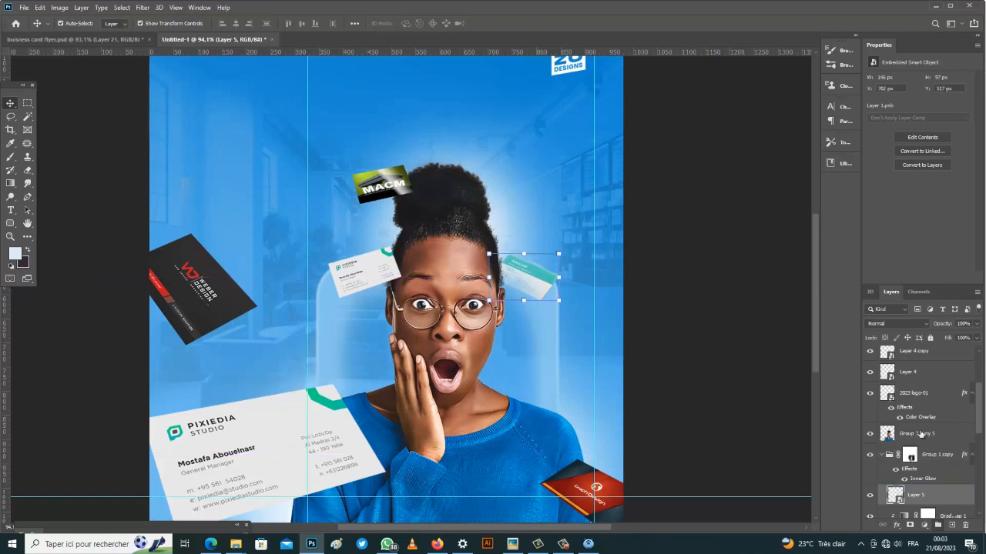
{"action": "left_click_drag", "start_coordinate": [536, 280], "coordinate": [528, 319]}
{"action": "left_click_drag", "start_coordinate": [916, 495], "coordinate": [921, 434]}
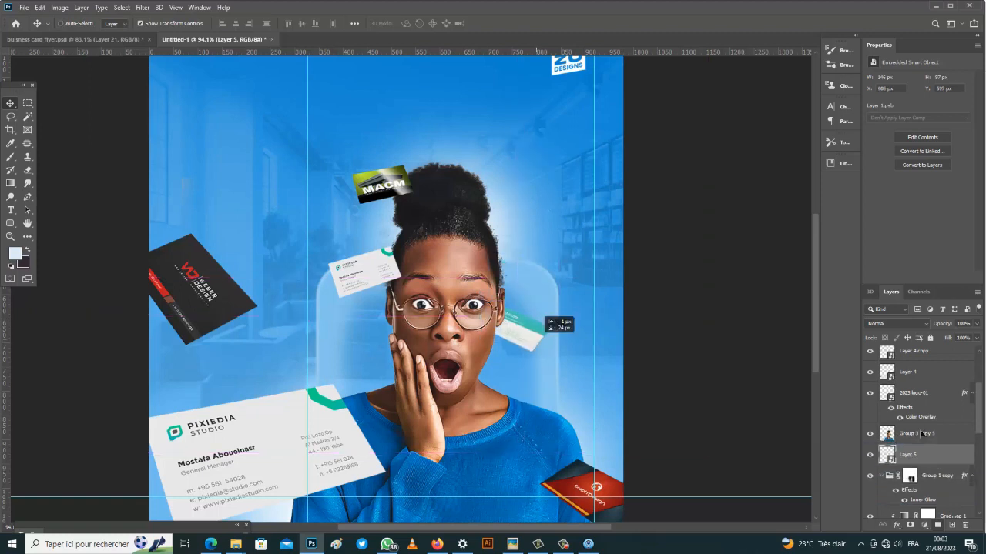
Step: Fine-tune the positions of the MACM card, the large white Pixiedia card and the red corner card
{"action": "scroll", "coordinate": [534, 324], "scroll_direction": "down", "scroll_amount": 1}
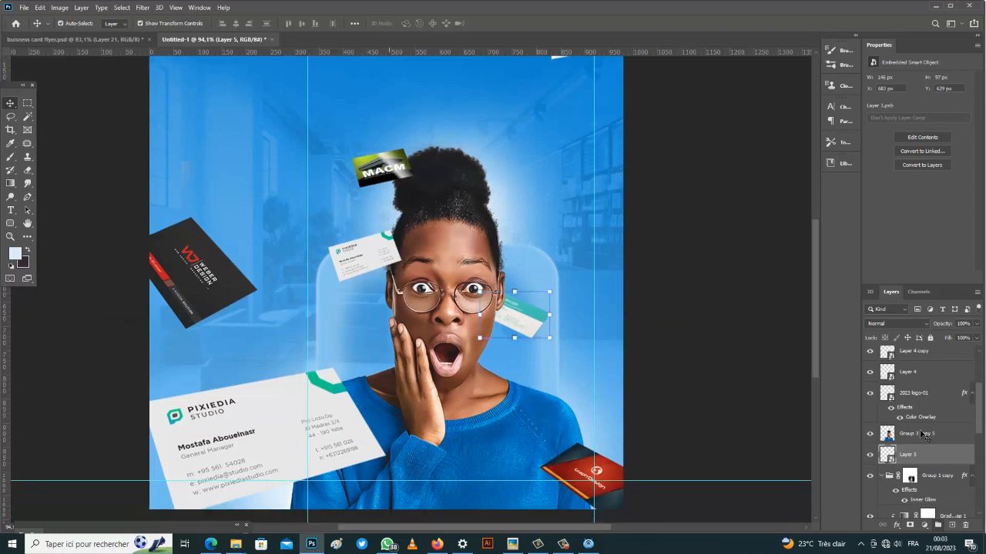
{"action": "left_click", "coordinate": [394, 146], "text": "ctrl"}
{"action": "left_click", "coordinate": [391, 169], "text": "ctrl"}
{"action": "left_click_drag", "start_coordinate": [391, 170], "coordinate": [390, 167]}
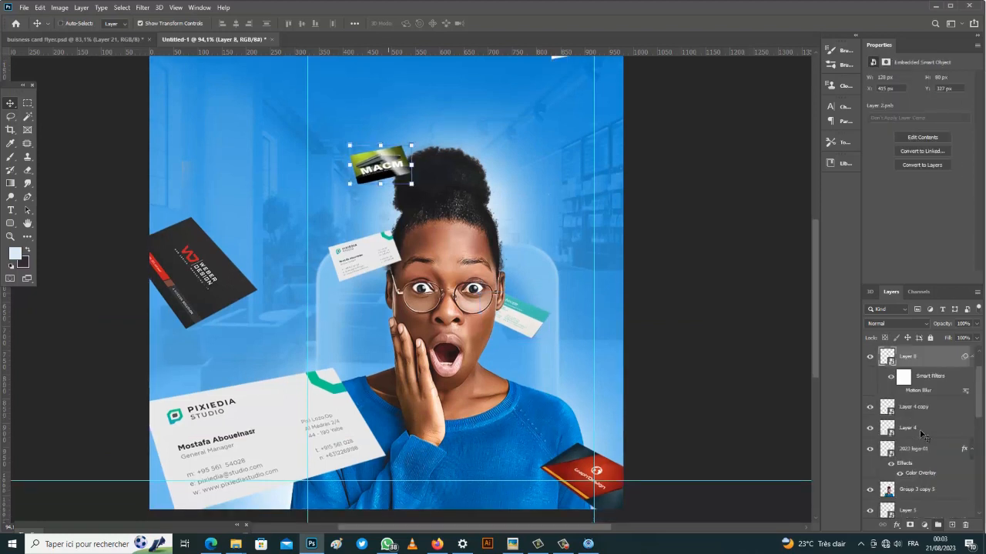
{"action": "left_click_drag", "start_coordinate": [272, 430], "coordinate": [261, 443]}
{"action": "left_click_drag", "start_coordinate": [596, 471], "coordinate": [599, 474]}
Step: Enlarge the black Weber Design card at the left edge to about 2.61%
{"action": "left_click", "coordinate": [220, 279], "text": "ctrl"}
{"action": "left_click_drag", "start_coordinate": [220, 283], "coordinate": [222, 284]}
{"action": "mouse_move", "coordinate": [258, 329]}
{"action": "left_mouse_down"}
{"action": "mouse_move", "coordinate": [274, 343]}
{"action": "mouse_move", "coordinate": [266, 336]}
{"action": "left_mouse_up"}
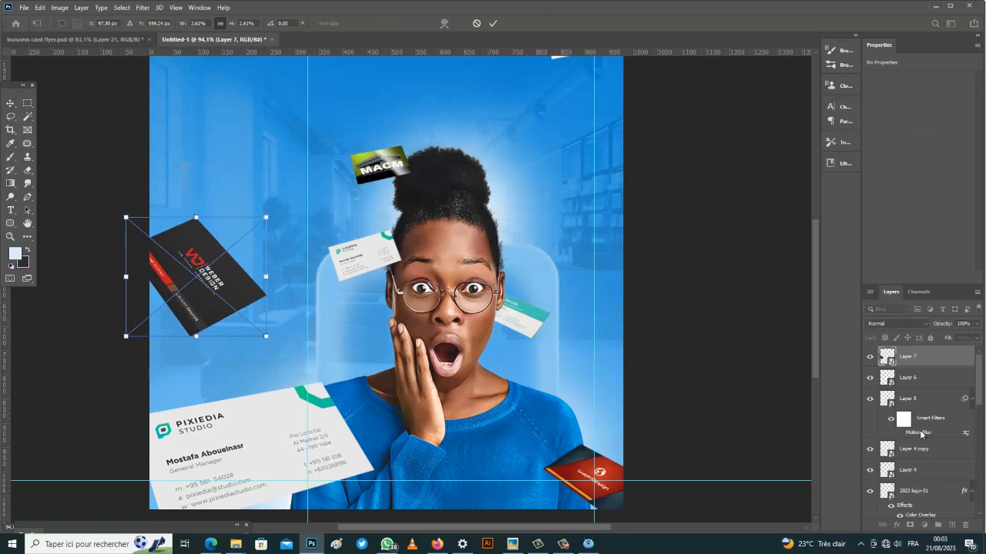
{"action": "key", "text": "Return"}
Step: Paste the "Small Cards Big impact" headline and align it to the top guide and to the left vertical guide, moved to about 70 px
{"action": "key", "text": "ctrl+0"}
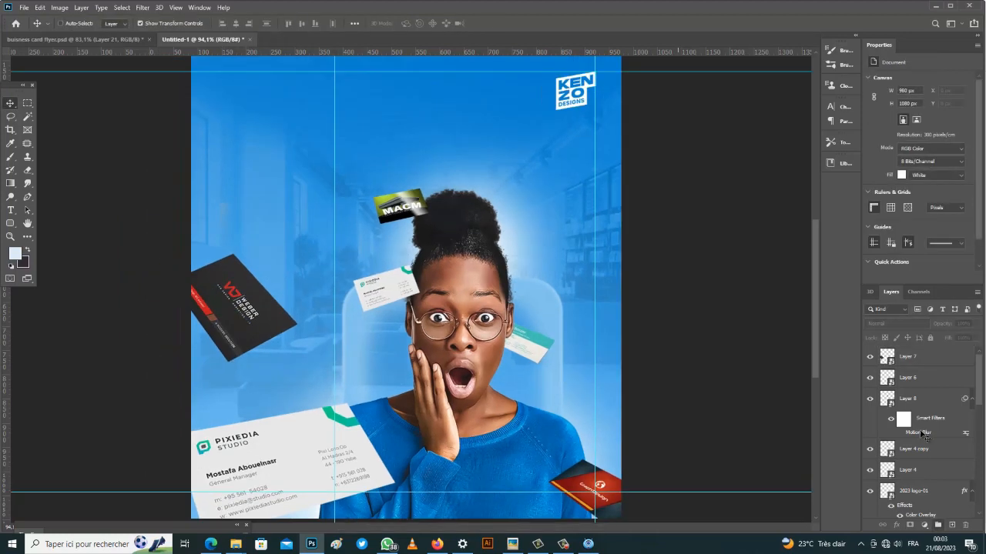
{"action": "key", "text": "ctrl+v"}
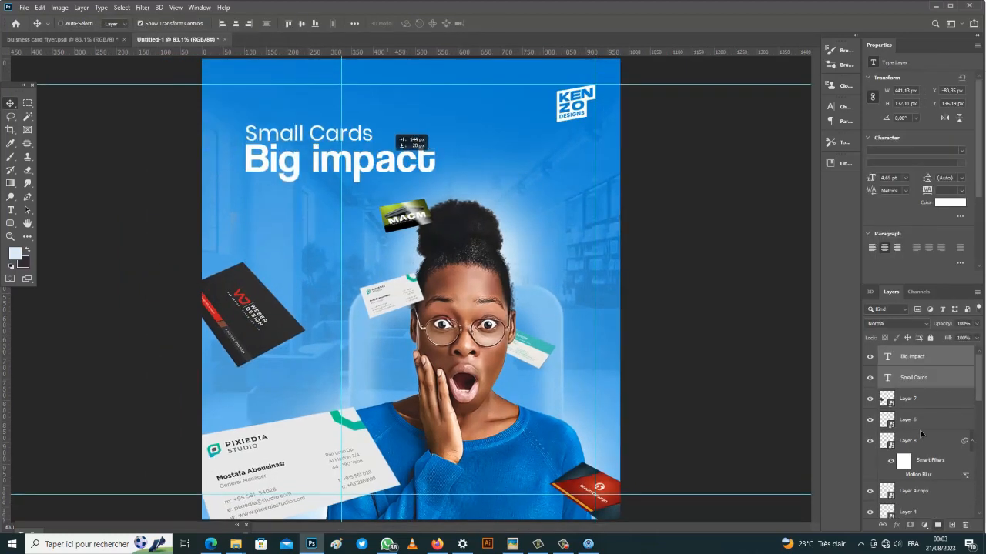
{"action": "left_click_drag", "start_coordinate": [341, 100], "coordinate": [230, 96]}
{"action": "left_click_drag", "start_coordinate": [276, 157], "coordinate": [263, 124]}
{"action": "key", "text": "ctrl"}
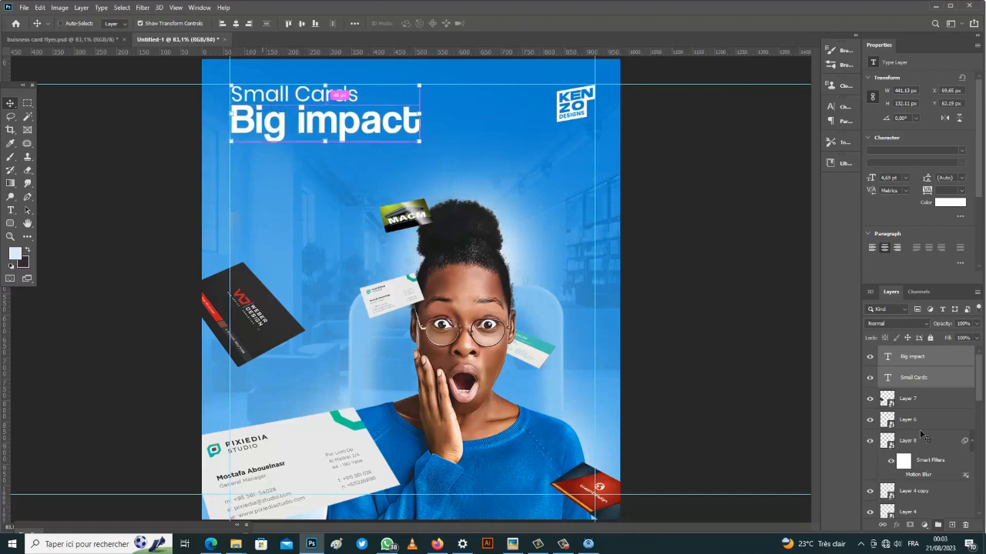
Step: Copy the "Get your Business cards designed and delivered within" text from the reference flyer and place it left-aligned under the headline
{"action": "key", "text": "ctrl+Tab"}
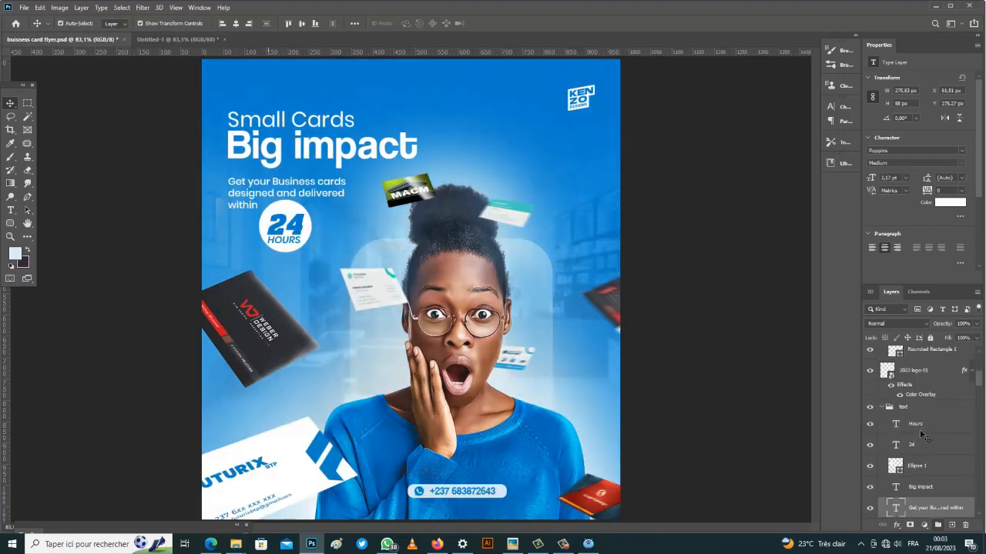
{"action": "mouse_move", "coordinate": [288, 185]}
{"action": "left_mouse_down"}
{"action": "mouse_move", "coordinate": [336, 95]}
{"action": "mouse_move", "coordinate": [320, 39]}
{"action": "mouse_move", "coordinate": [318, 84]}
{"action": "mouse_move", "coordinate": [273, 165]}
{"action": "mouse_move", "coordinate": [308, 160]}
{"action": "left_mouse_up"}
{"action": "left_click", "coordinate": [10, 223]}
{"action": "left_click", "coordinate": [60, 233]}
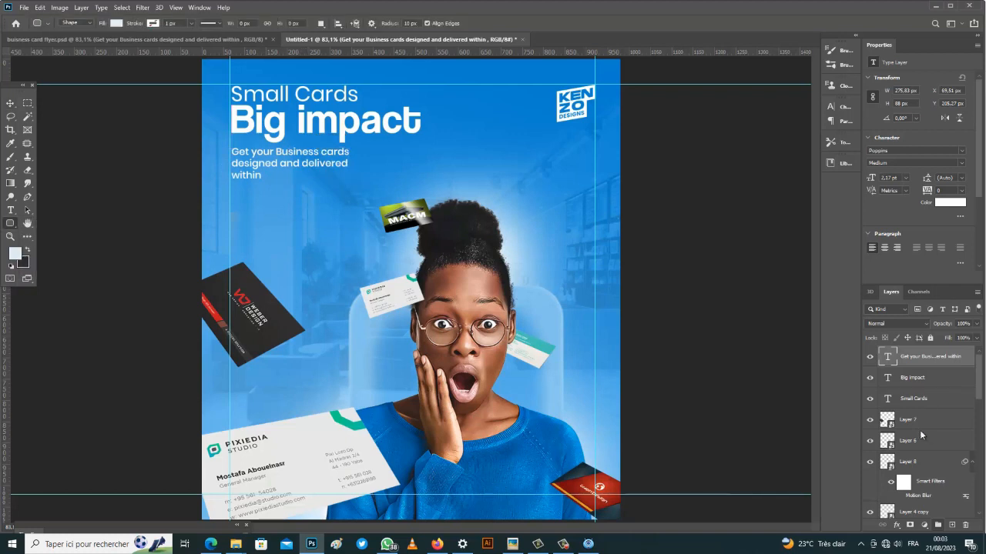
{"action": "key", "text": "shift+u"}
{"action": "left_click_drag", "start_coordinate": [10, 224], "coordinate": [41, 243]}
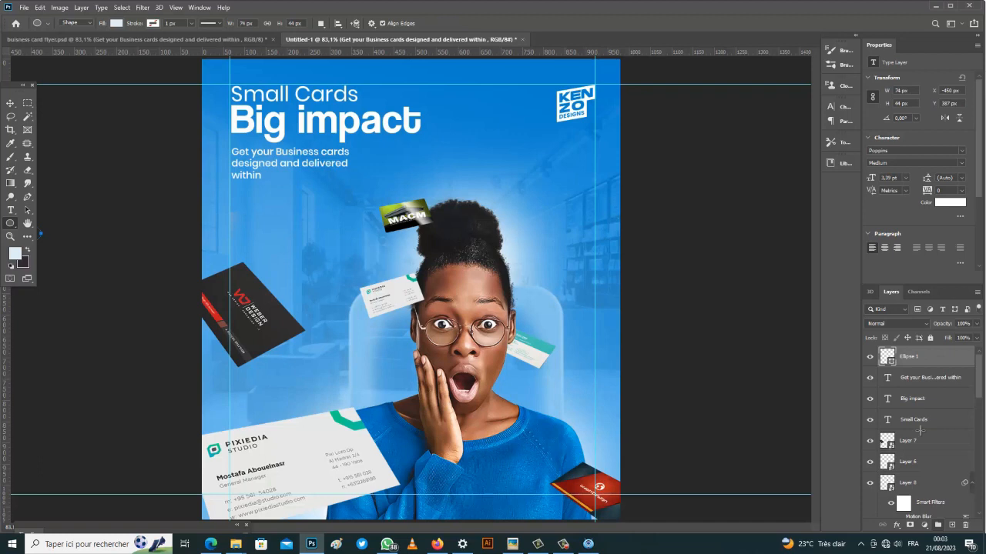
{"action": "left_click", "coordinate": [10, 223]}
{"action": "left_click", "coordinate": [53, 243]}
{"action": "left_click_drag", "start_coordinate": [272, 182], "coordinate": [326, 236]}
{"action": "key", "text": "v"}
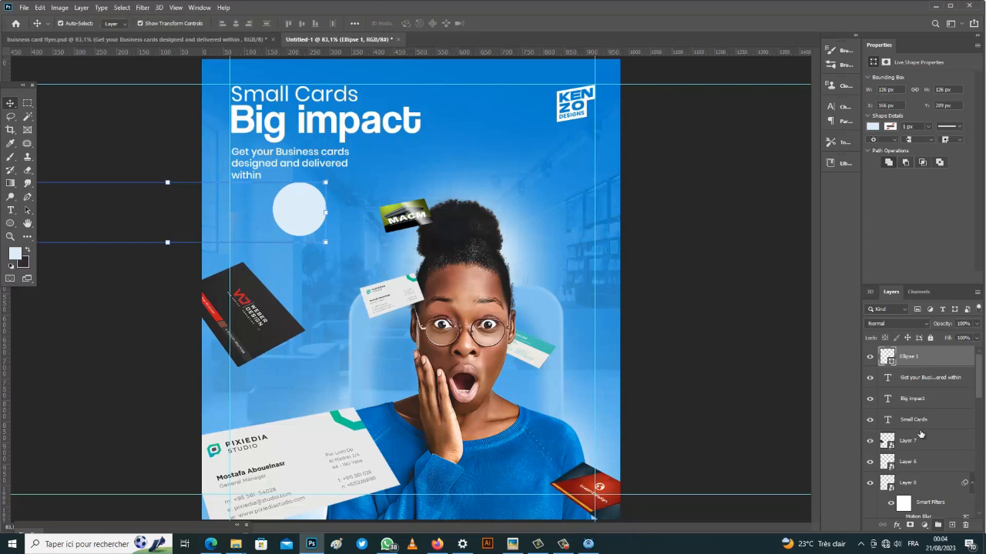
{"action": "key", "text": "Delete"}
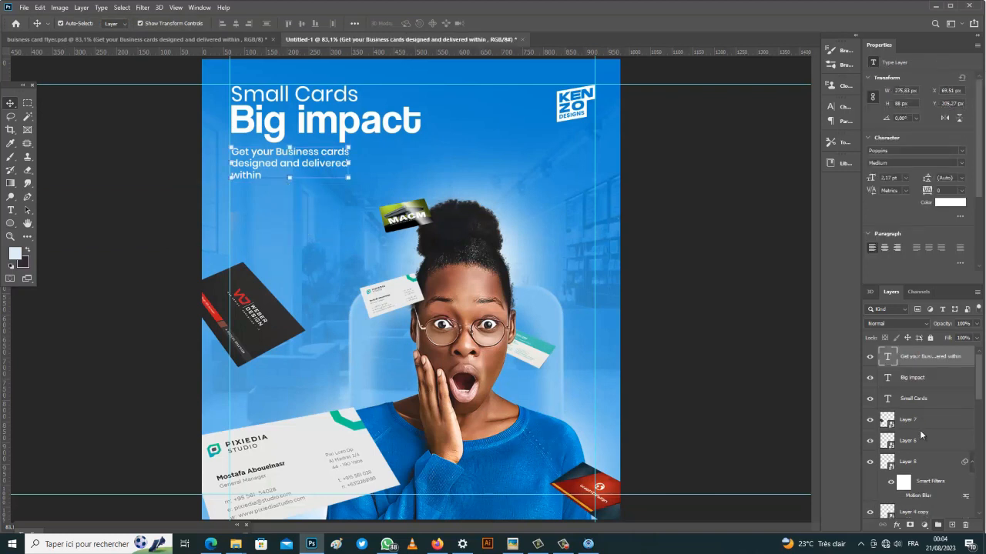
Step: Draw a 126 px circle just below the description text beside "within", and set the foreground color to white
{"action": "left_click", "coordinate": [10, 223]}
{"action": "left_click_drag", "start_coordinate": [268, 177], "coordinate": [322, 231]}
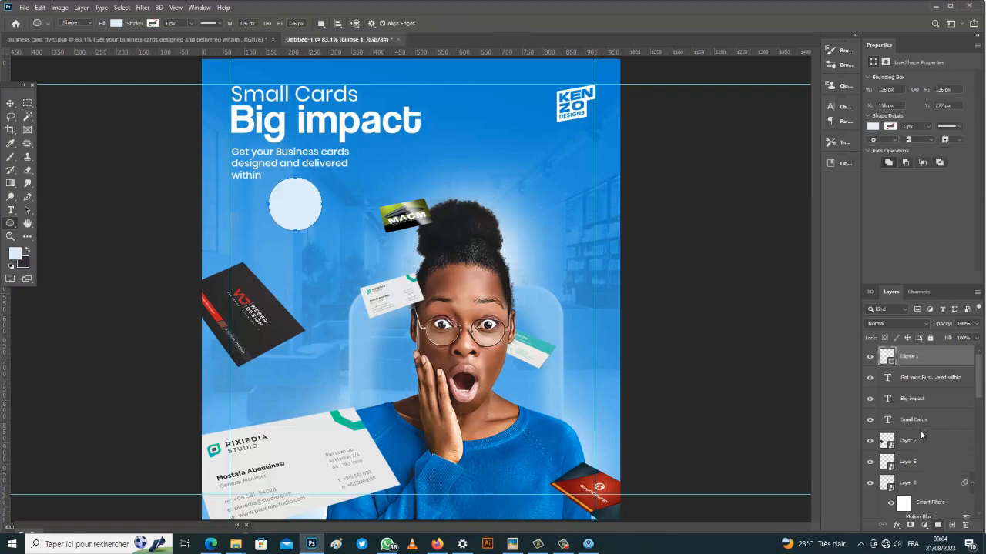
{"action": "left_click", "coordinate": [16, 253]}
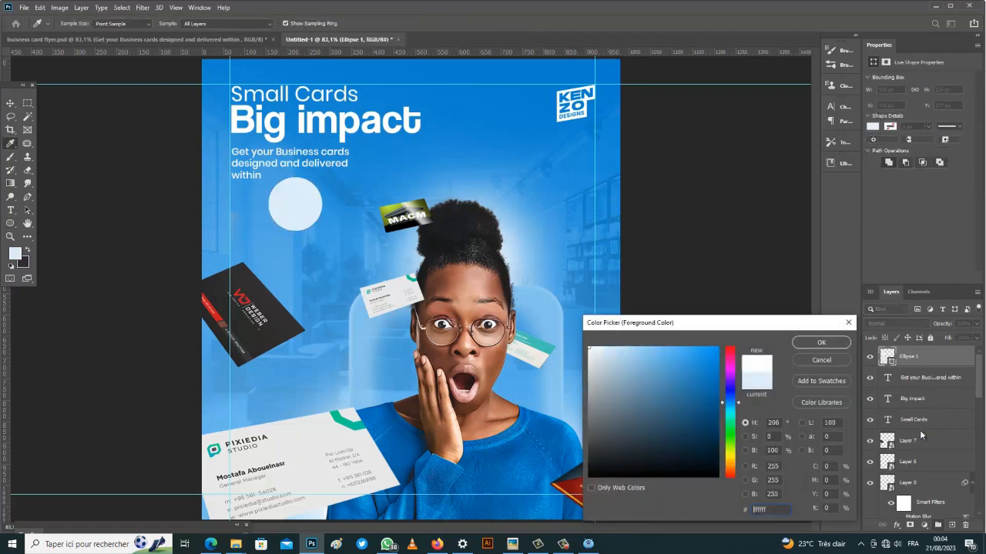
{"action": "key", "text": "Return"}
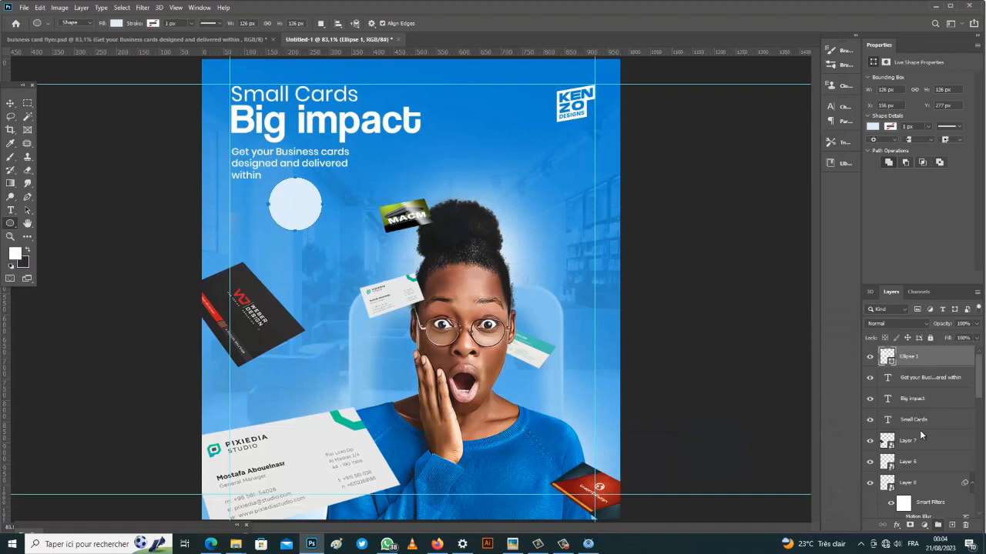
{"action": "key", "text": "v"}
{"action": "left_click_drag", "start_coordinate": [305, 207], "coordinate": [299, 202]}
Step: Duplicate the "Big impact" headline, change the copy's text to "24" and set its font to Acklin Italic
{"action": "left_click", "coordinate": [339, 122], "text": "ctrl"}
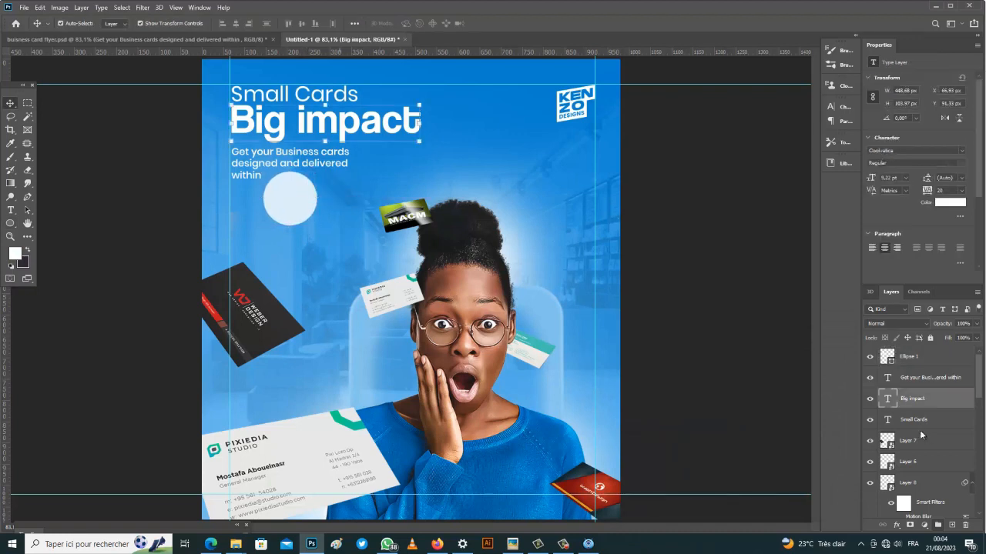
{"action": "left_click_drag", "start_coordinate": [339, 123], "coordinate": [492, 164]}
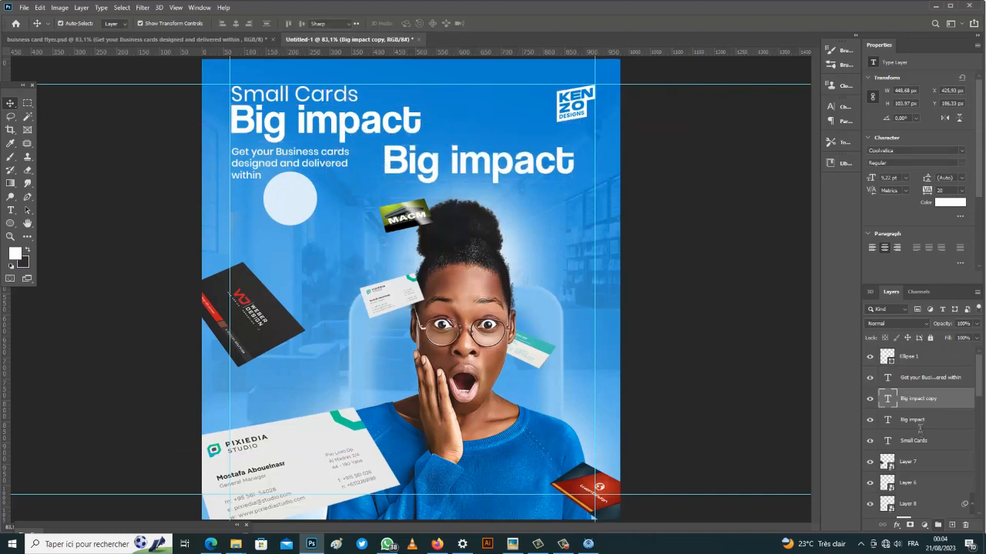
{"action": "double_click", "coordinate": [492, 163]}
{"action": "type", "text": "24"}
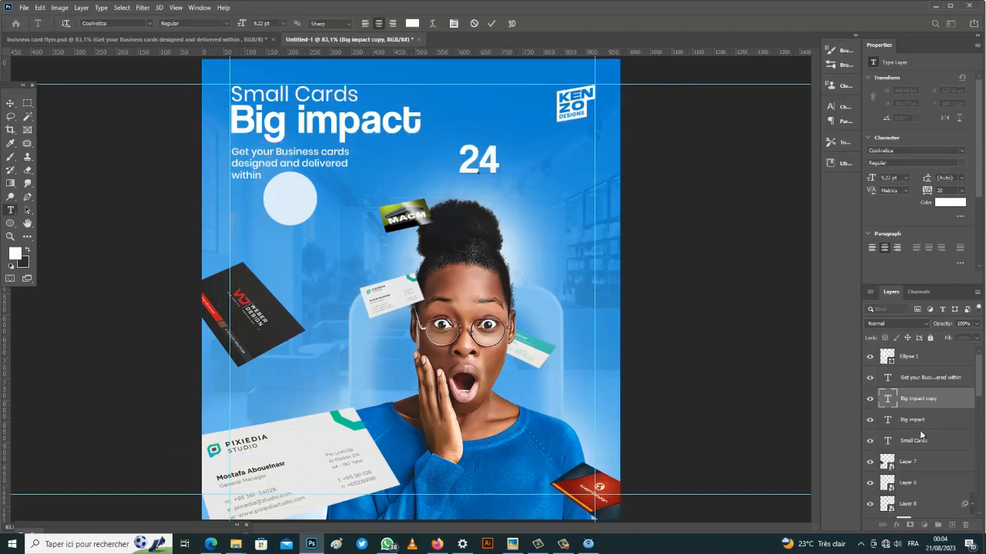
{"action": "key", "text": "Escape"}
{"action": "key", "text": "v"}
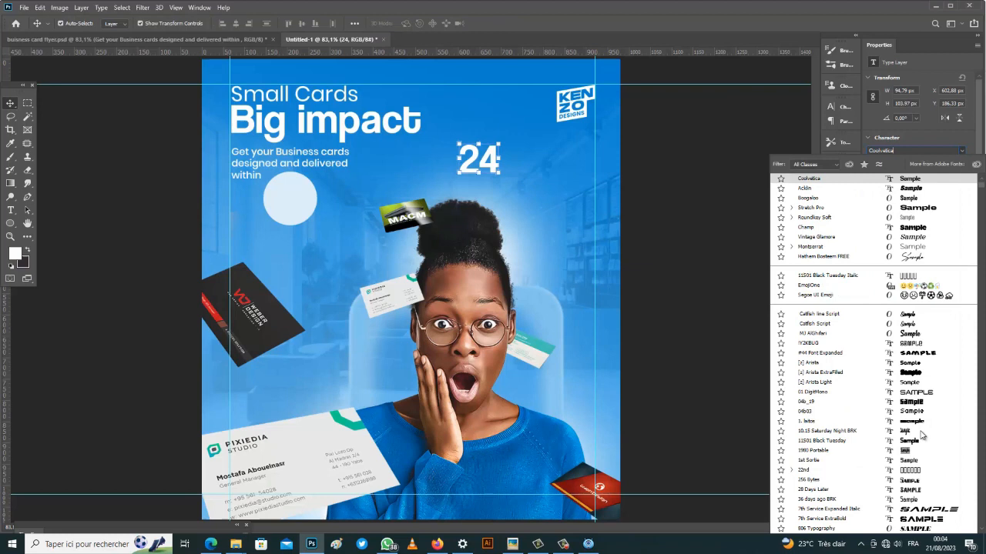
{"action": "key", "text": "Return"}
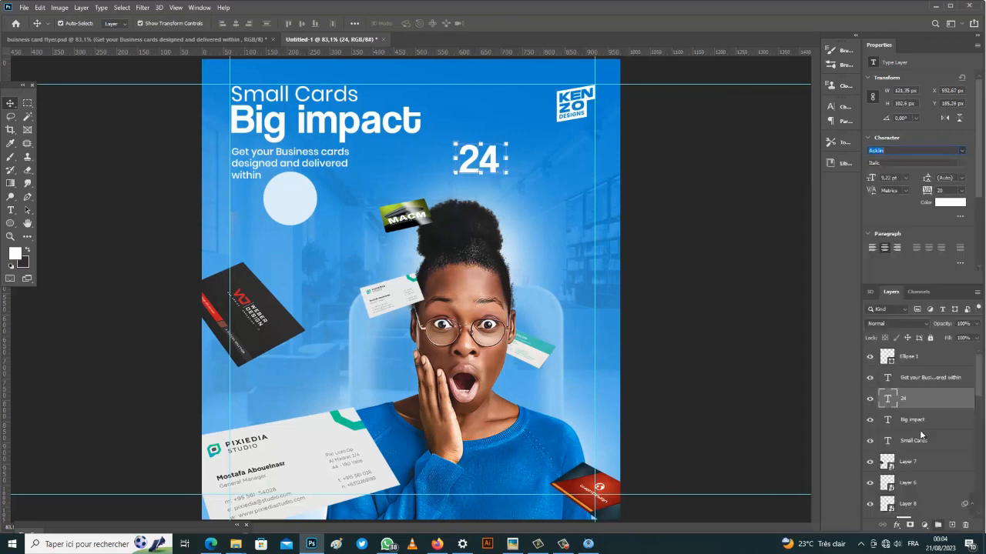
Step: Place the "24" text over the circle, above it in the layer order, and color it blue #1f8bd9
{"action": "left_click_drag", "start_coordinate": [491, 163], "coordinate": [301, 202]}
{"action": "left_click_drag", "start_coordinate": [920, 399], "coordinate": [921, 349]}
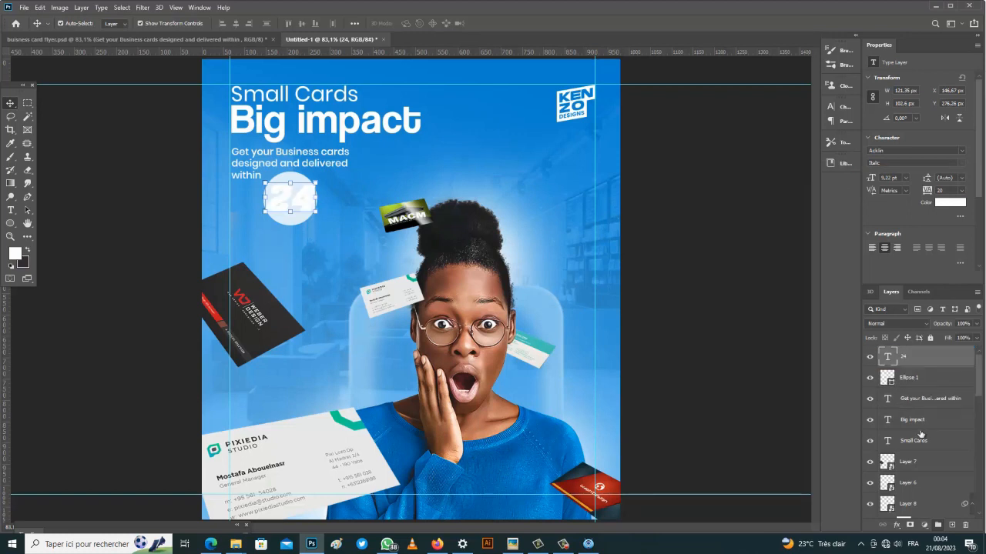
{"action": "scroll", "coordinate": [292, 197], "scroll_direction": "up", "scroll_amount": 2}
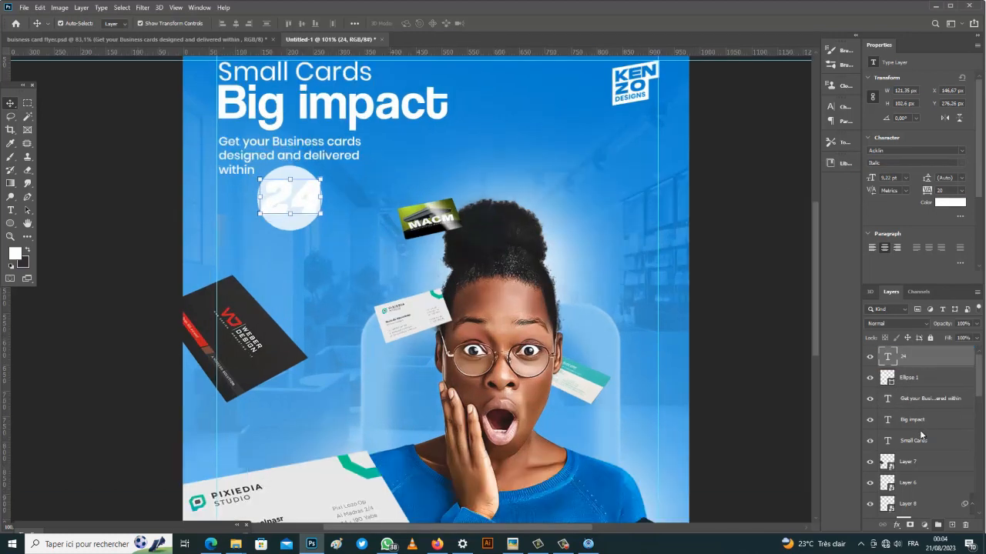
{"action": "left_click", "coordinate": [950, 203]}
{"action": "left_click", "coordinate": [633, 201]}
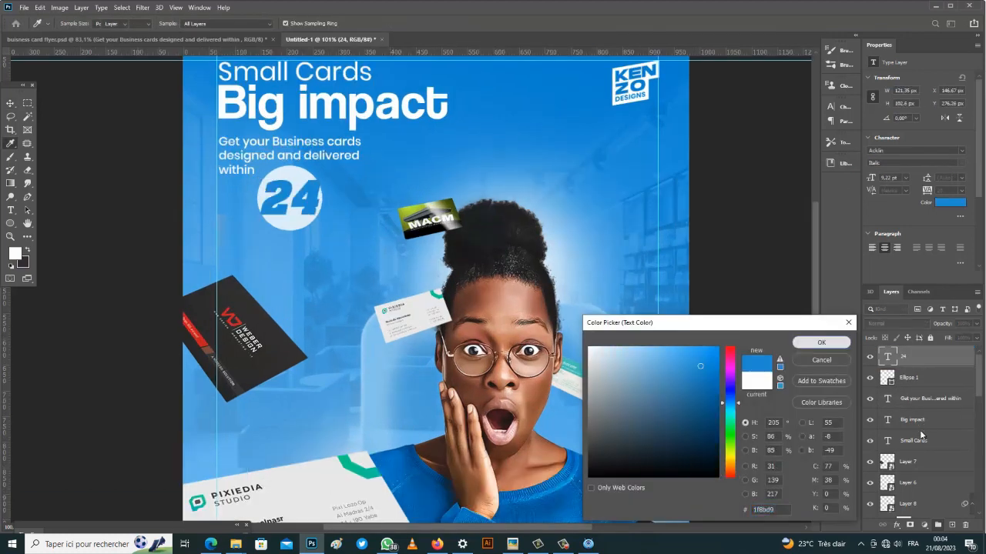
{"action": "left_click", "coordinate": [821, 341]}
Step: Scale the "24" text down to about 74.27% inside the circle
{"action": "key", "text": "v"}
{"action": "scroll", "coordinate": [292, 198], "scroll_direction": "up", "scroll_amount": 2}
{"action": "mouse_move", "coordinate": [337, 165]}
{"action": "left_mouse_down"}
{"action": "mouse_move", "coordinate": [316, 179]}
{"action": "mouse_move", "coordinate": [304, 168]}
{"action": "left_mouse_up"}
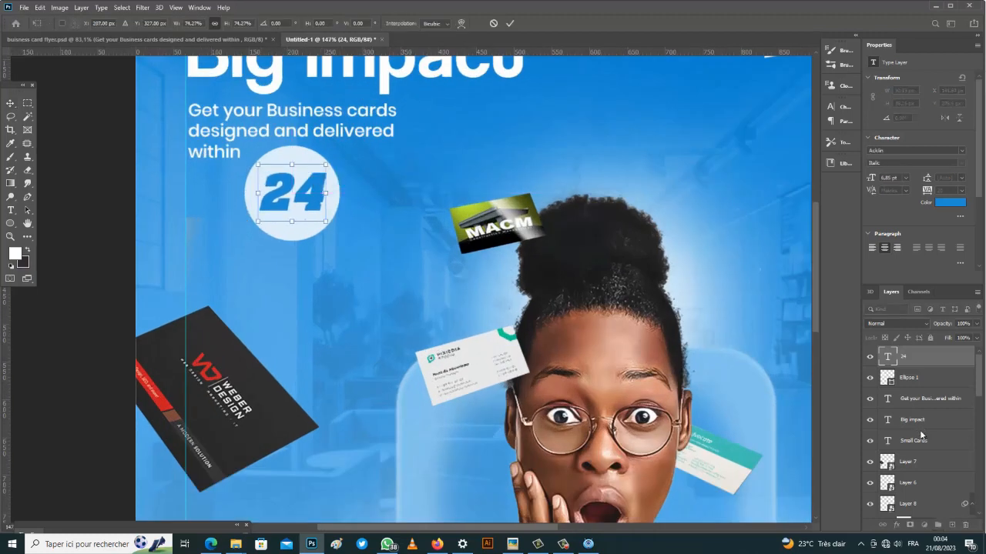
{"action": "left_click", "coordinate": [510, 23]}
Step: Duplicate the description text just below the "24" and color the copy blue #1f8bd9 to match the number
{"action": "left_click", "coordinate": [254, 114]}
{"action": "left_click_drag", "start_coordinate": [253, 114], "coordinate": [312, 224]}
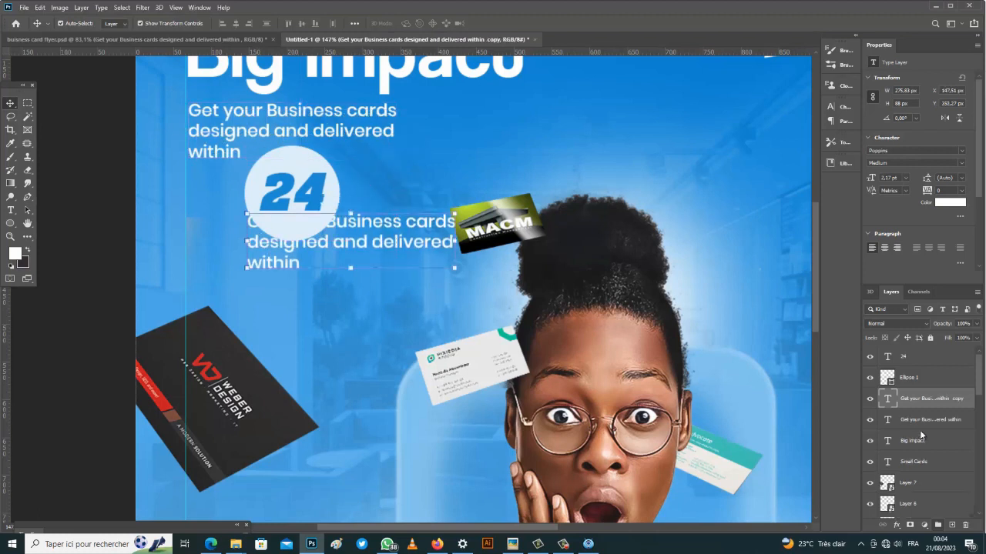
{"action": "left_click", "coordinate": [949, 203]}
{"action": "left_click", "coordinate": [314, 194]}
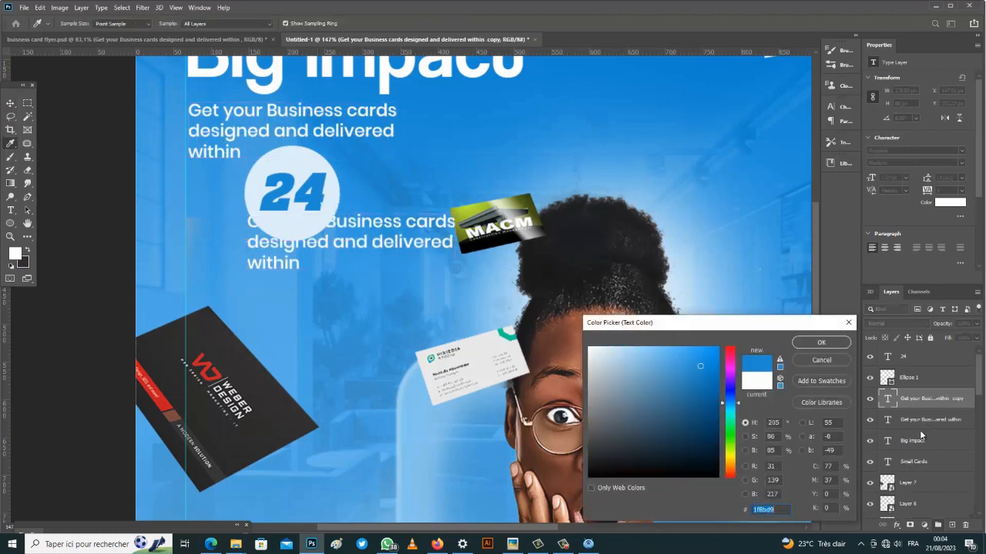
{"action": "left_click", "coordinate": [821, 342]}
{"action": "key", "text": "v"}
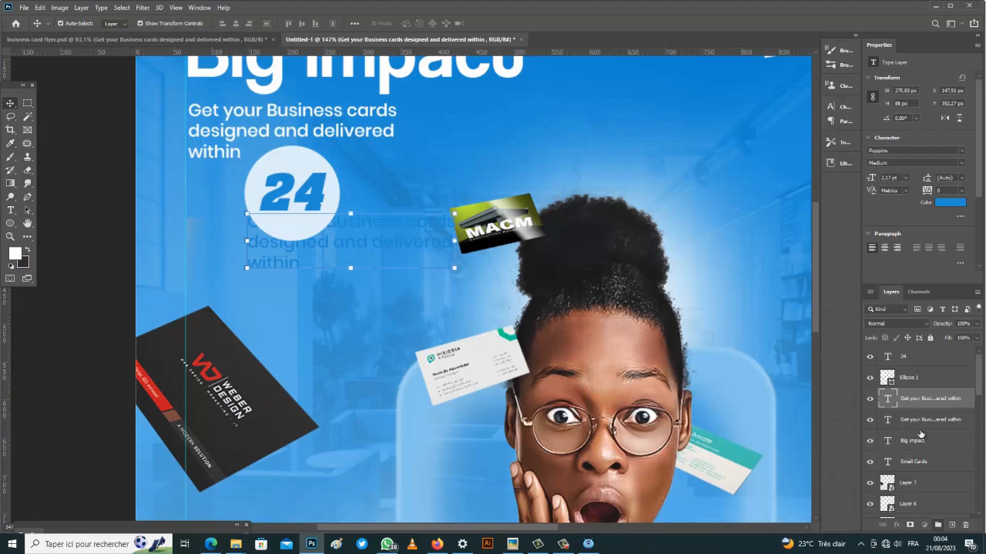
Step: Bring the blue description copy to the front and replace its text with "HOURS"
{"action": "left_click_drag", "start_coordinate": [921, 398], "coordinate": [920, 351]}
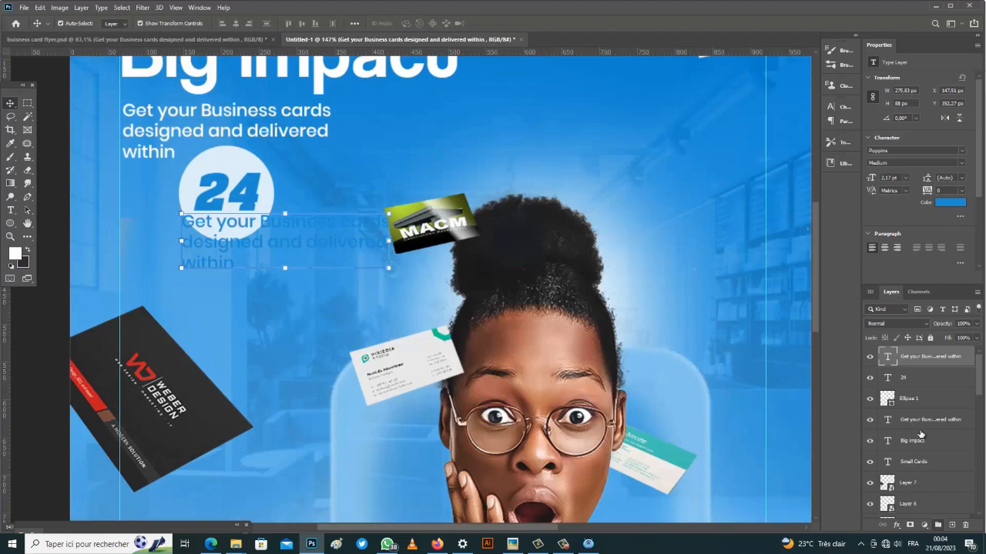
{"action": "key", "text": "t"}
{"action": "key", "text": "Return"}
{"action": "type", "text": "HU"}
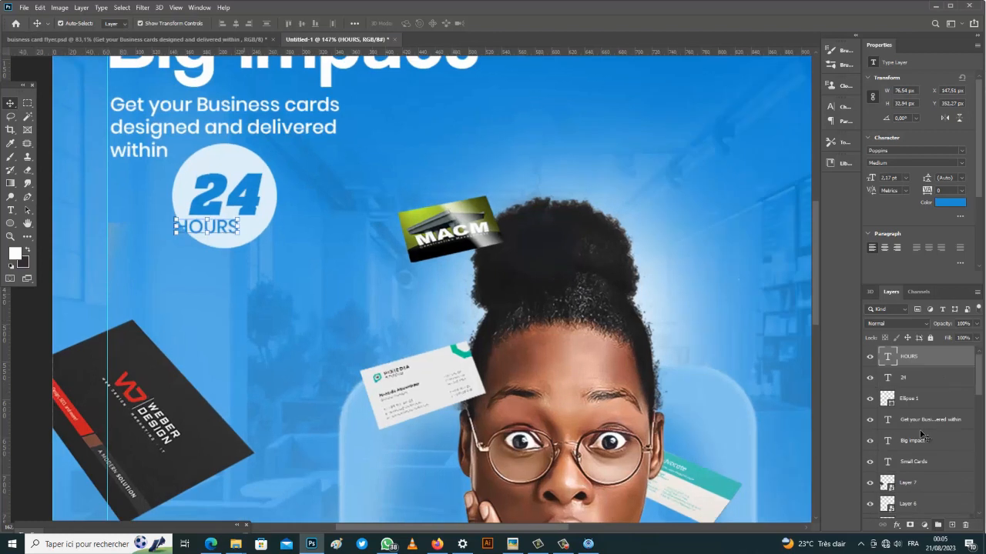
Step: Change the badge circle's fill color to white #ffffff
{"action": "left_click", "coordinate": [909, 398]}
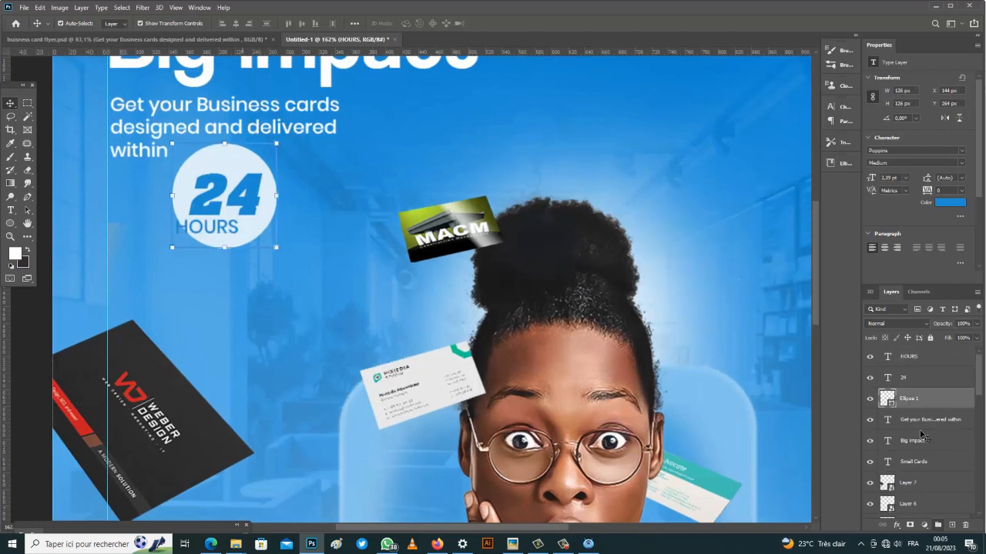
{"action": "double_click", "coordinate": [887, 399]}
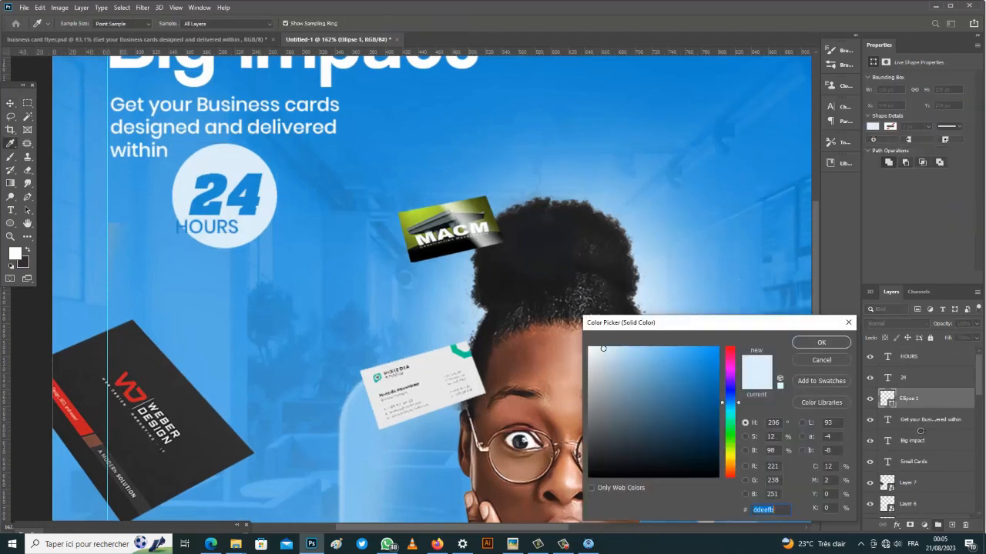
{"action": "type", "text": "ffffff"}
{"action": "left_click", "coordinate": [820, 342]}
Step: Reposition "24" and "HOURS" within the white circle and set the "HOURS" font style to Medium Italic
{"action": "left_click_drag", "start_coordinate": [251, 196], "coordinate": [246, 193]}
{"action": "left_click_drag", "start_coordinate": [227, 226], "coordinate": [241, 224]}
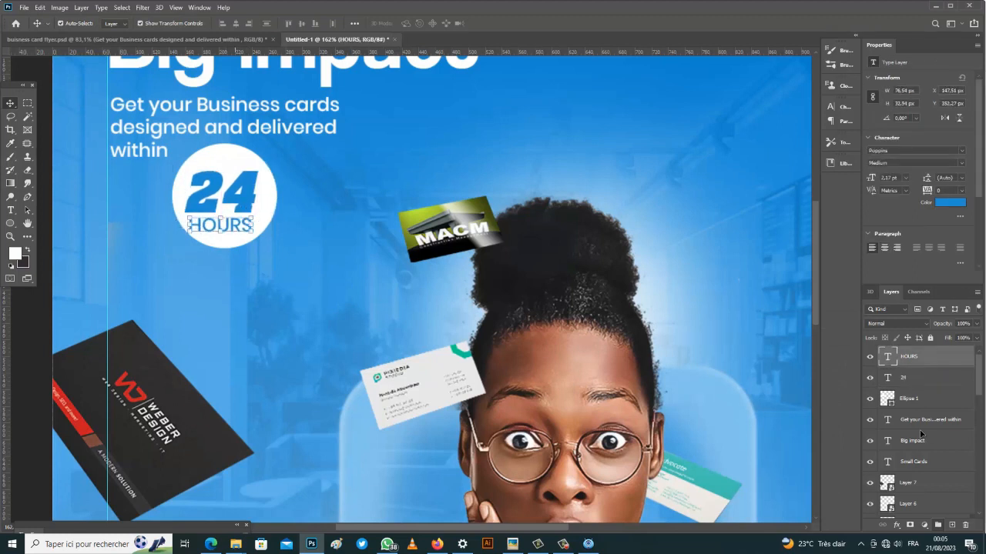
{"action": "left_click", "coordinate": [962, 163]}
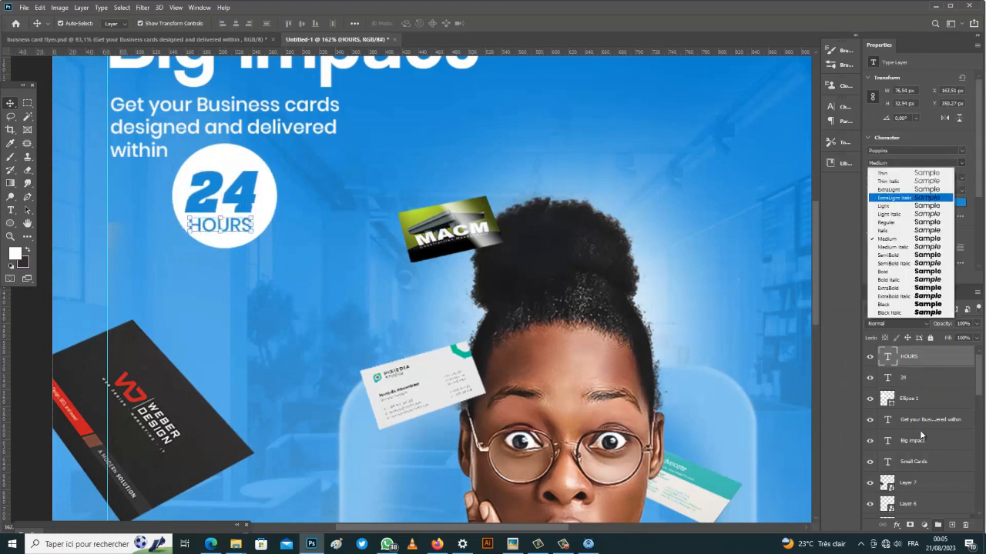
{"action": "left_click", "coordinate": [897, 245]}
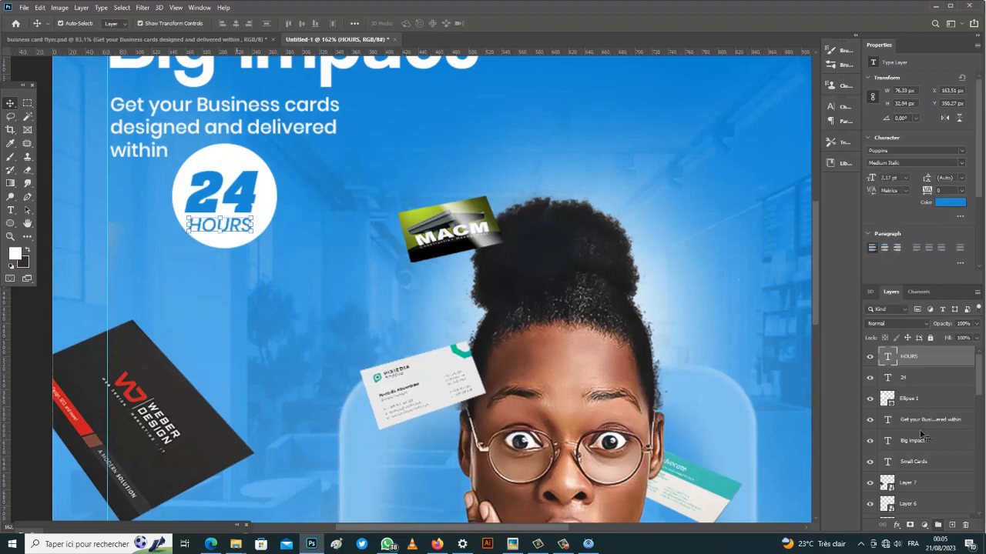
{"action": "left_click_drag", "start_coordinate": [236, 224], "coordinate": [234, 223]}
Step: Set the "HOURS" text's leading to 7.65 pt and its tracking to 80
{"action": "scroll", "coordinate": [229, 215], "scroll_direction": "up", "scroll_amount": 4}
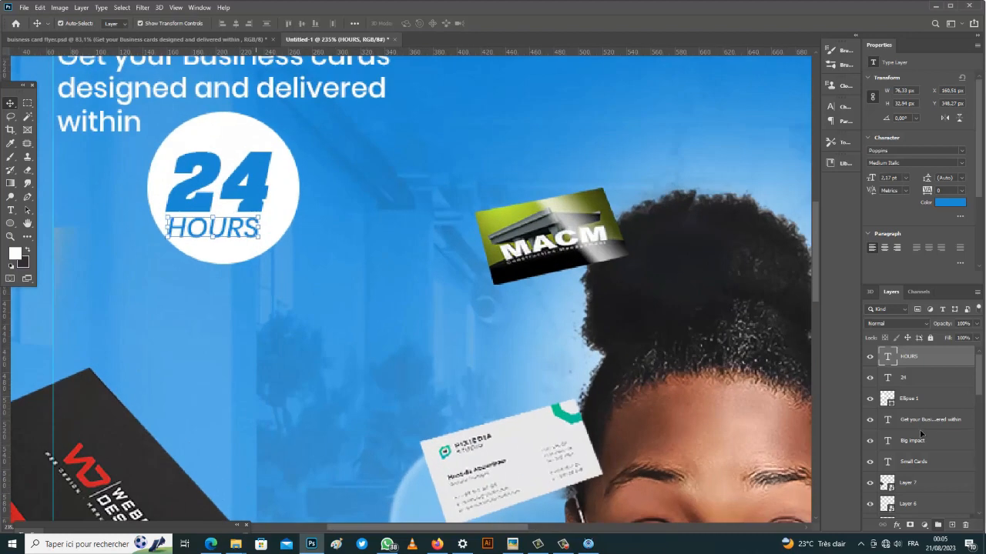
{"action": "left_click", "coordinate": [919, 431]}
{"action": "key", "text": "Up"}
{"action": "key", "text": "Up"}
{"action": "key", "text": "Up"}
{"action": "key", "text": "Up"}
{"action": "key", "text": "Up"}
{"action": "key", "text": "Up"}
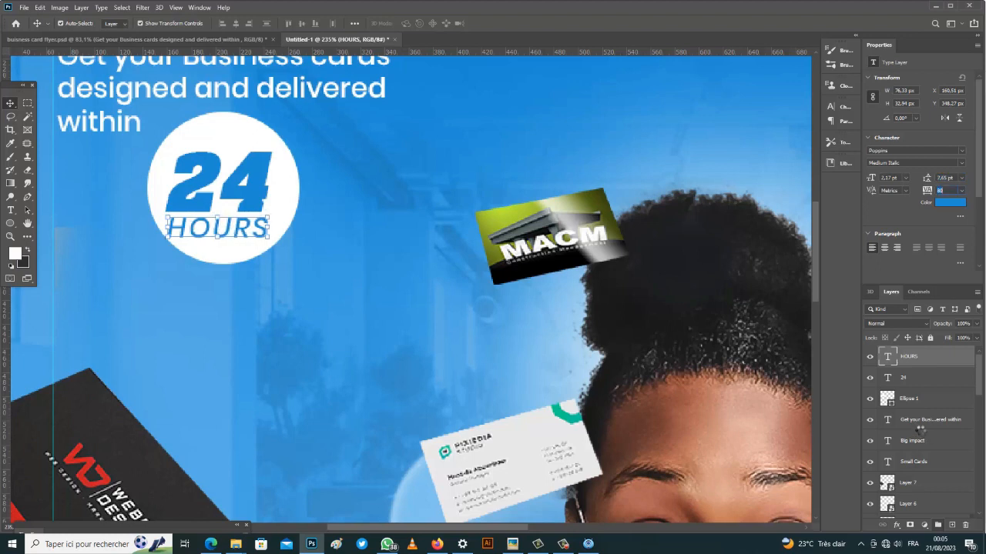
{"action": "key", "text": "Return"}
Step: Nudge "HOURS" and "24" upward inside the circle, keeping the word close beneath the number
{"action": "key", "text": "Up"}
{"action": "key", "text": "Up"}
{"action": "key", "text": "Left"}
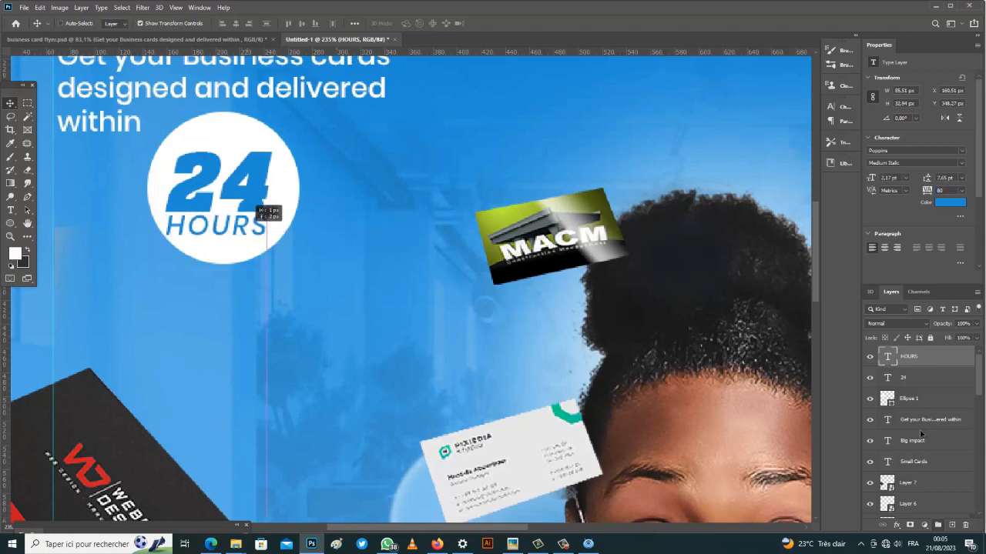
{"action": "key", "text": "alt+bracketleft"}
{"action": "key", "text": "Up"}
{"action": "key", "text": "Up"}
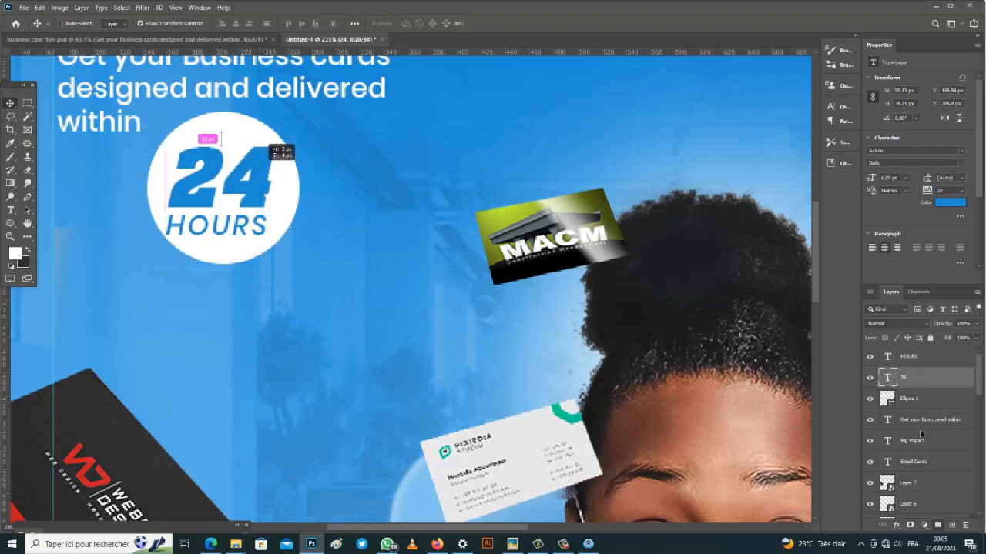
{"action": "key", "text": "alt+bracketright"}
{"action": "key", "text": "Up"}
{"action": "key", "text": "Up"}
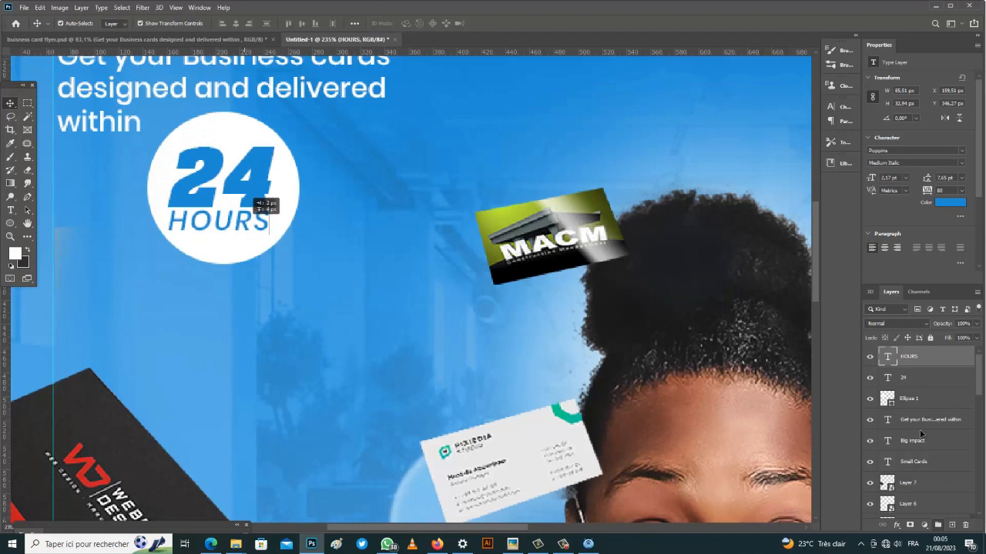
Step: Fine-tune the horizontal alignment of "HOURS" and "24" and move the number slightly higher to center the pair in the circle
{"action": "left_click_drag", "start_coordinate": [244, 220], "coordinate": [242, 220]}
{"action": "key", "text": "alt+bracketleft"}
{"action": "key", "text": "Up"}
{"action": "key", "text": "Up"}
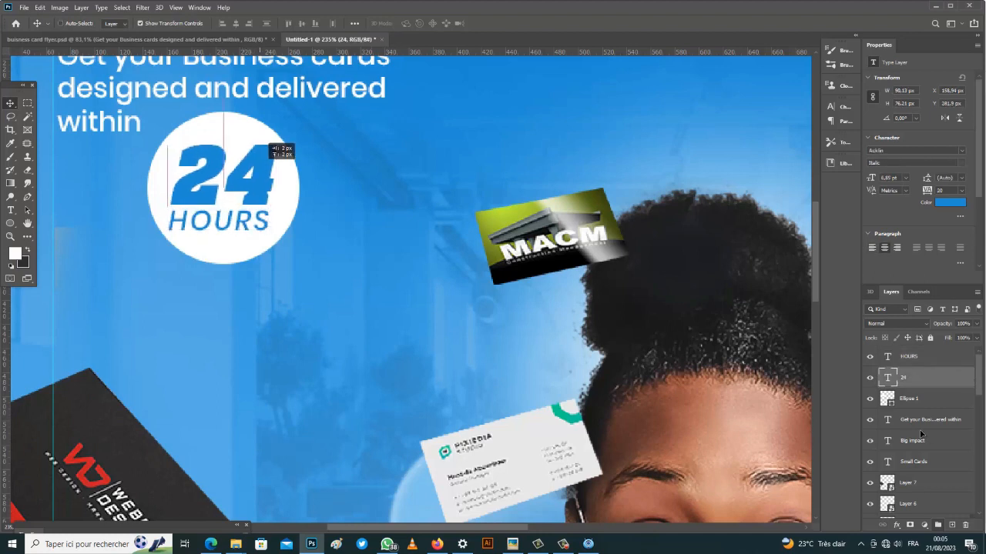
{"action": "key", "text": "Up"}
{"action": "key", "text": "Up"}
{"action": "key", "text": "Up"}
{"action": "key", "text": "Right"}
{"action": "scroll", "coordinate": [290, 231], "scroll_direction": "down", "scroll_amount": 3}
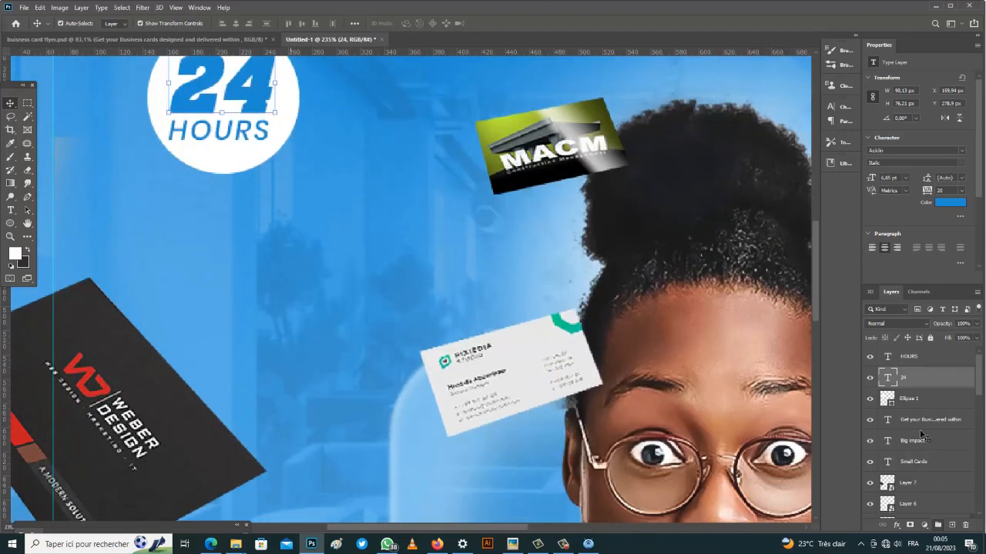
{"action": "key", "text": "ctrl+0"}
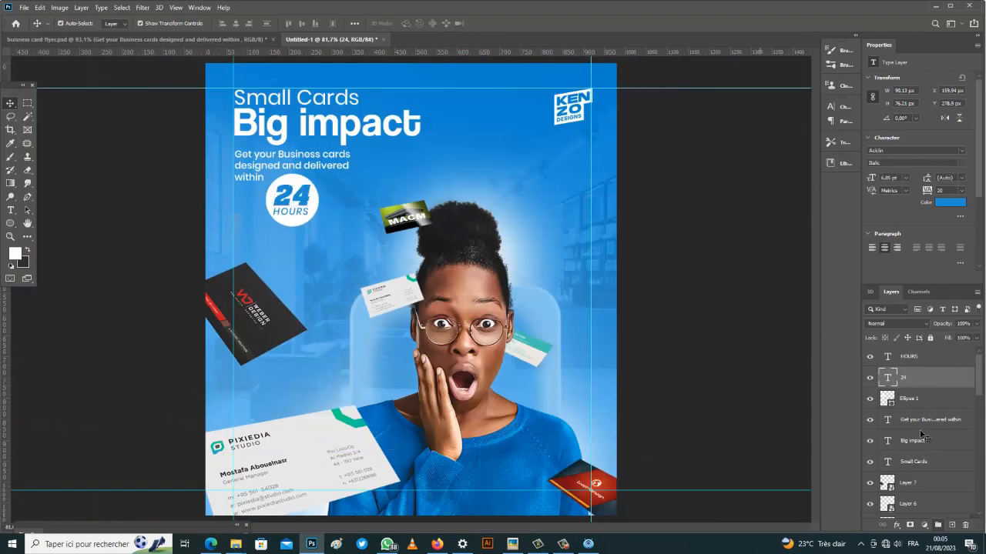
Step: Hide the guides, shift the large Pixiedia card slightly left and down, and move the small Pixiedia card slightly down
{"action": "scroll", "coordinate": [924, 436], "scroll_direction": "down", "scroll_amount": 3}
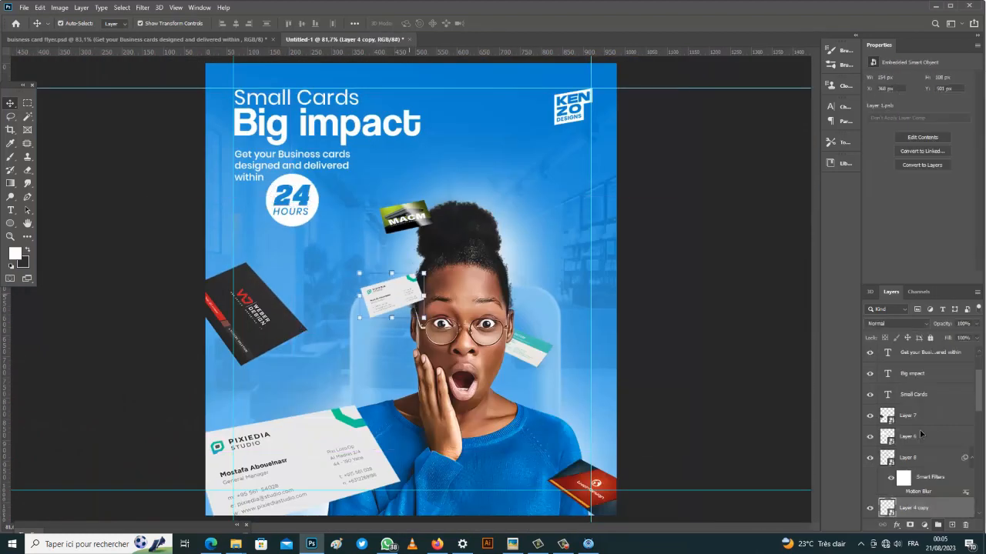
{"action": "key", "text": "ctrl+semicolon"}
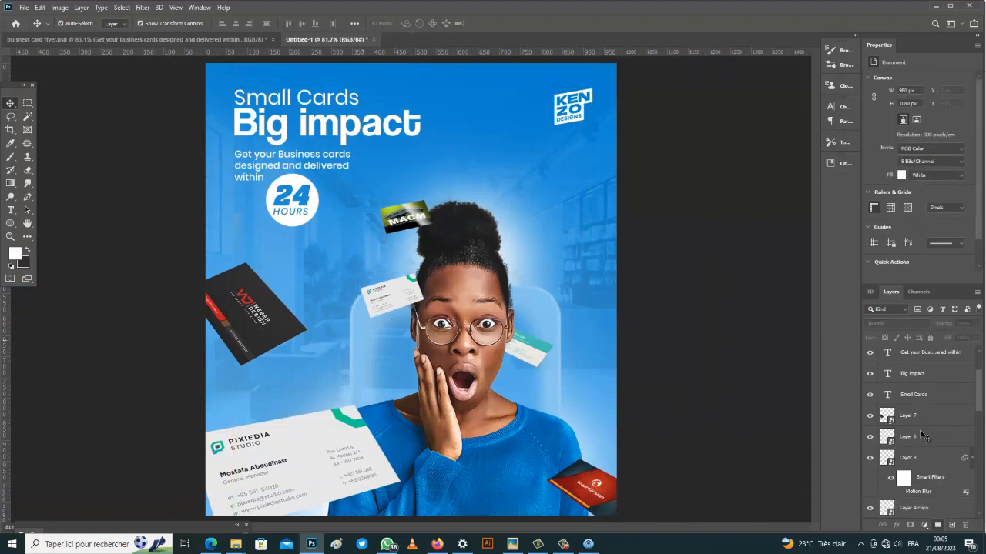
{"action": "left_click", "coordinate": [284, 318]}
{"action": "mouse_move", "coordinate": [325, 462]}
{"action": "left_mouse_down"}
{"action": "mouse_move", "coordinate": [335, 468]}
{"action": "mouse_move", "coordinate": [308, 468]}
{"action": "left_mouse_up"}
{"action": "left_click_drag", "start_coordinate": [391, 294], "coordinate": [391, 301]}
{"action": "left_click", "coordinate": [587, 487]}
{"action": "left_click", "coordinate": [523, 349]}
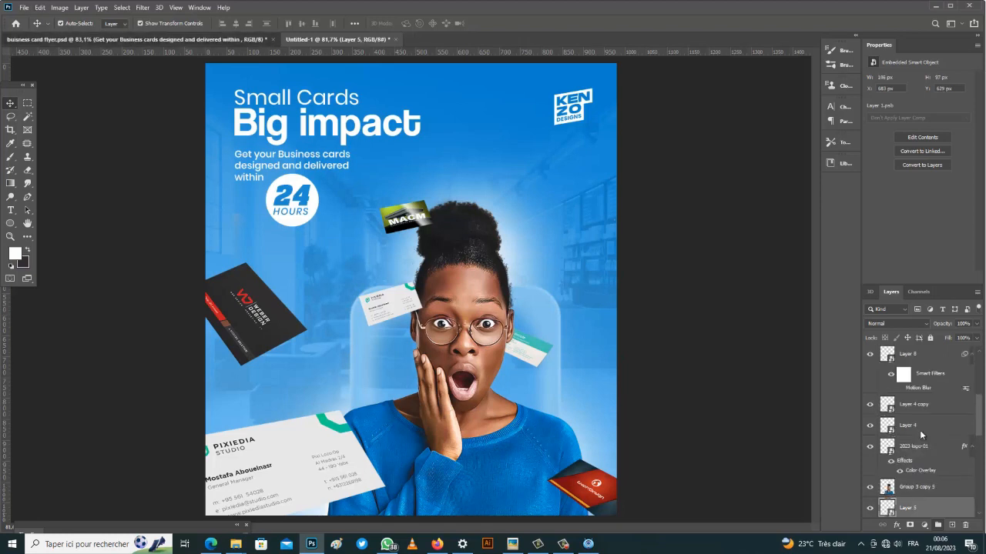
Step: Check the reference flyer, and apply a Motion Blur with angle 0° and distance 9 pixels to the red card in the flyer's lower-right corner
{"action": "left_click", "coordinate": [146, 39]}
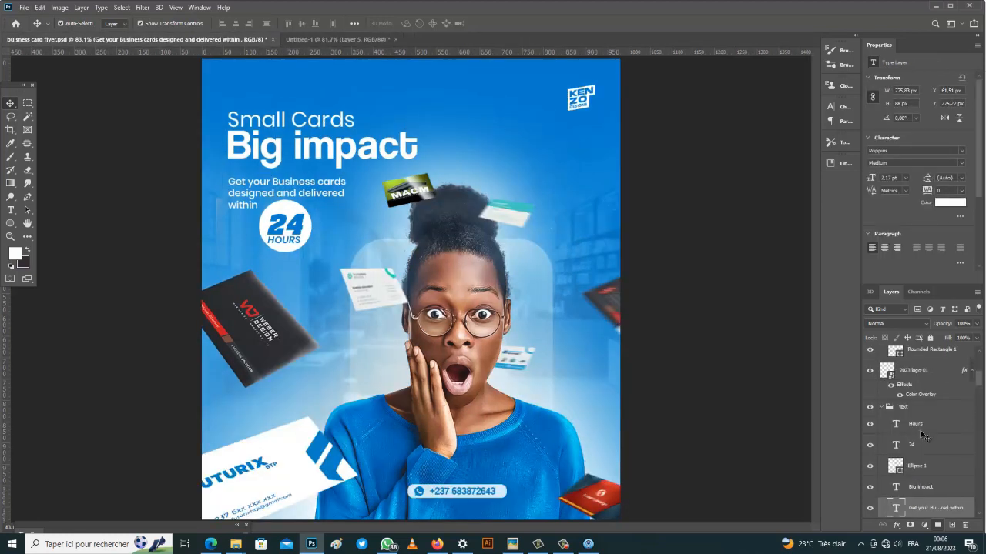
{"action": "left_click", "coordinate": [339, 39]}
{"action": "left_click", "coordinate": [592, 488]}
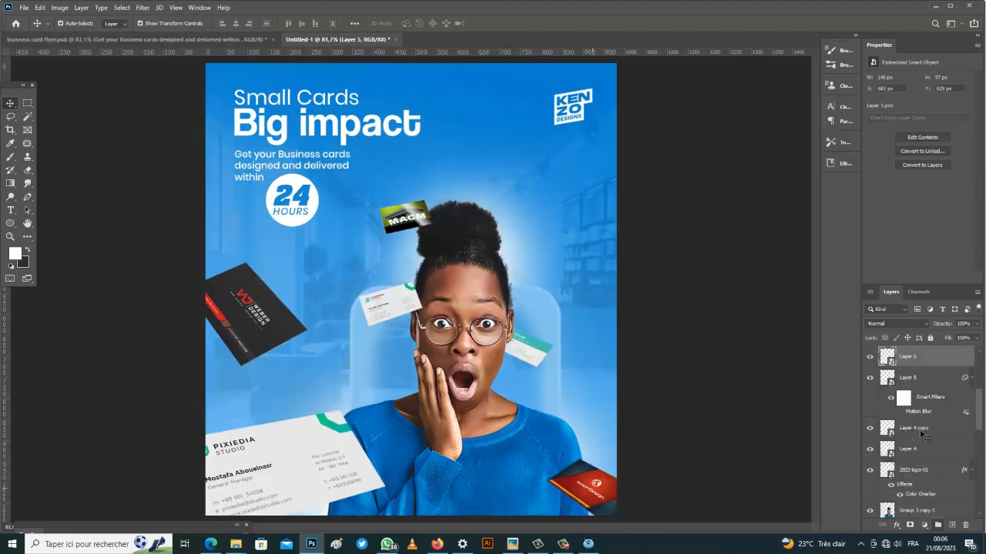
{"action": "left_click", "coordinate": [143, 7]}
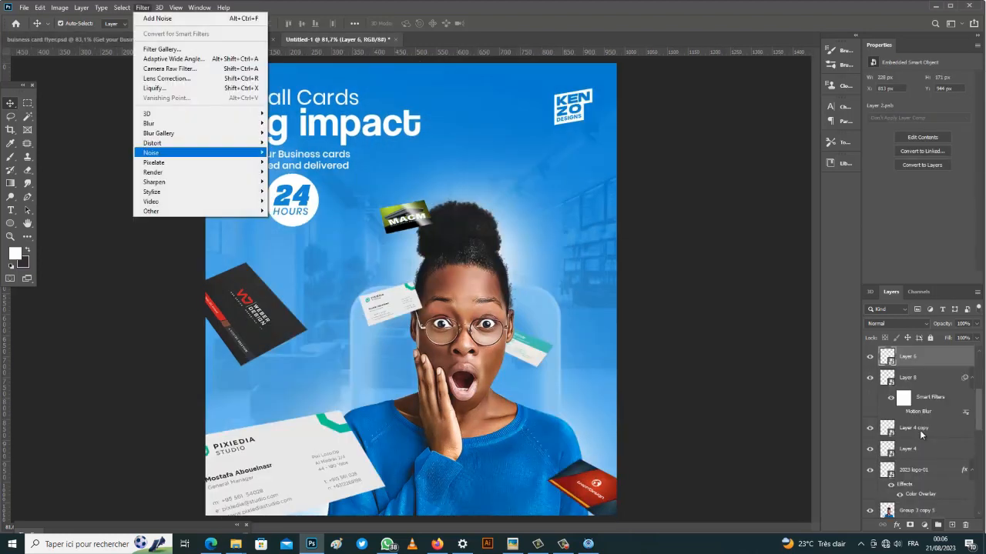
{"action": "mouse_move", "coordinate": [149, 123]}
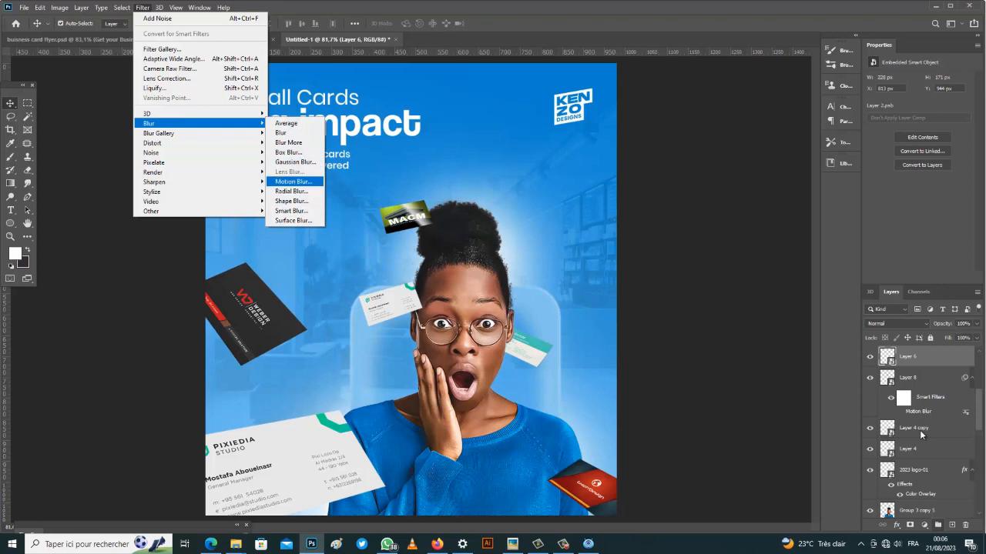
{"action": "left_click", "coordinate": [293, 181]}
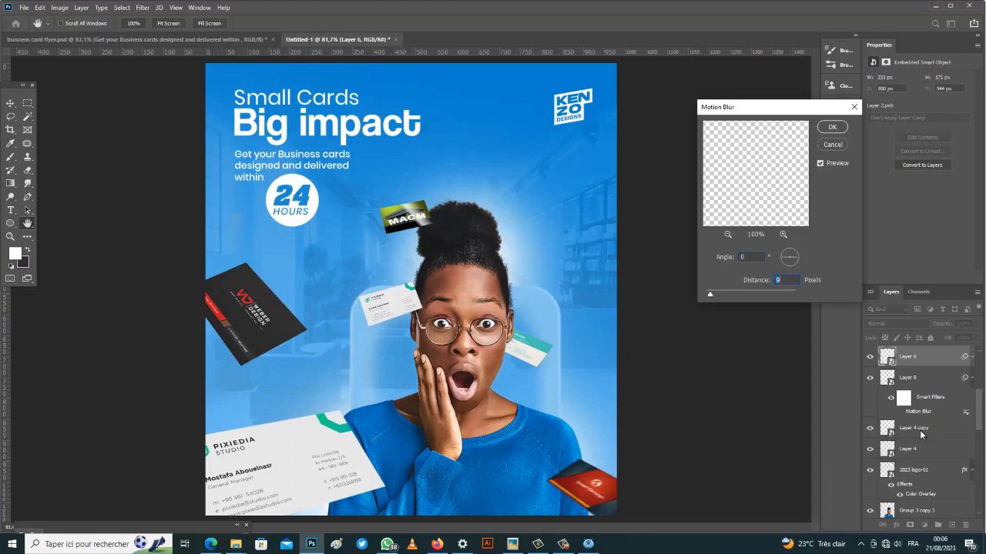
{"action": "key", "text": "Return"}
Step: Flatten the small Pixiedia card beside the woman's face and apply the last-used Motion Blur to it
{"action": "left_click", "coordinate": [920, 435]}
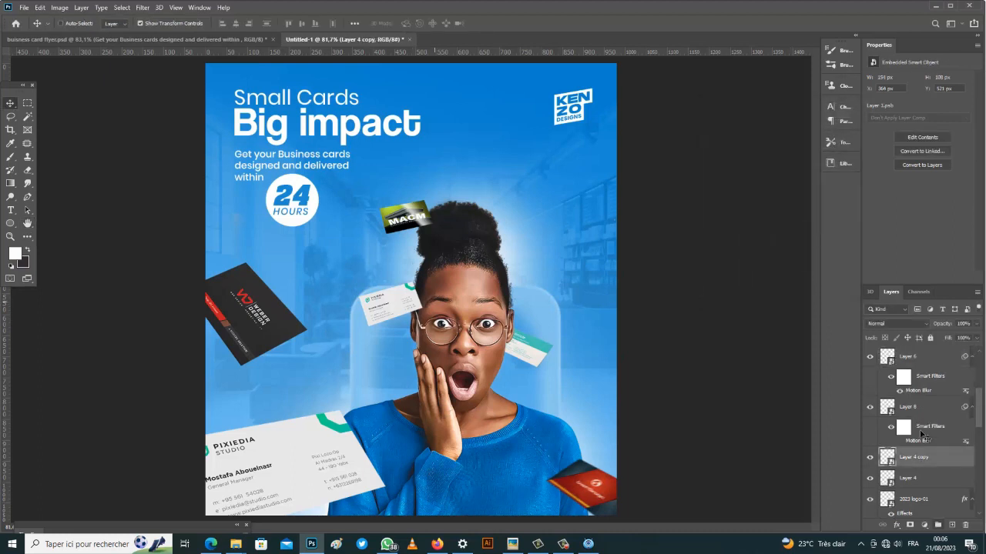
{"action": "key", "text": "ctrl+t"}
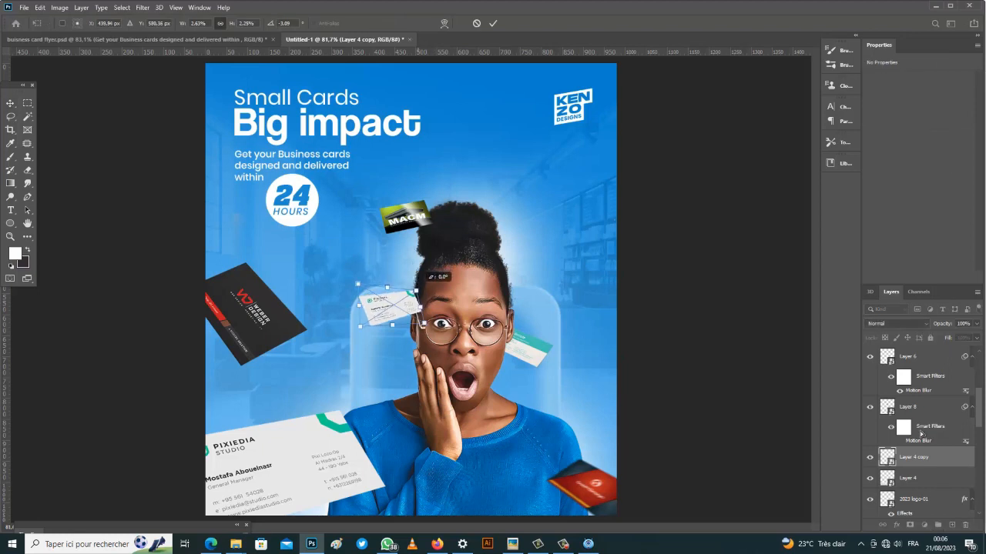
{"action": "left_click_drag", "start_coordinate": [357, 284], "coordinate": [357, 298]}
{"action": "left_click_drag", "start_coordinate": [415, 290], "coordinate": [412, 297]}
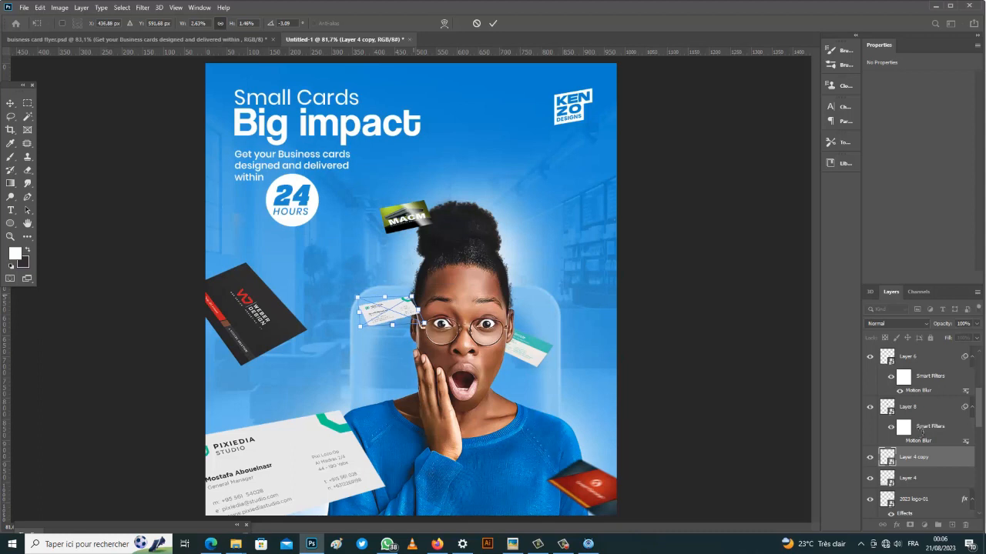
{"action": "left_click", "coordinate": [493, 23]}
{"action": "left_click", "coordinate": [144, 8]}
{"action": "mouse_move", "coordinate": [143, 8]}
{"action": "left_click", "coordinate": [170, 18]}
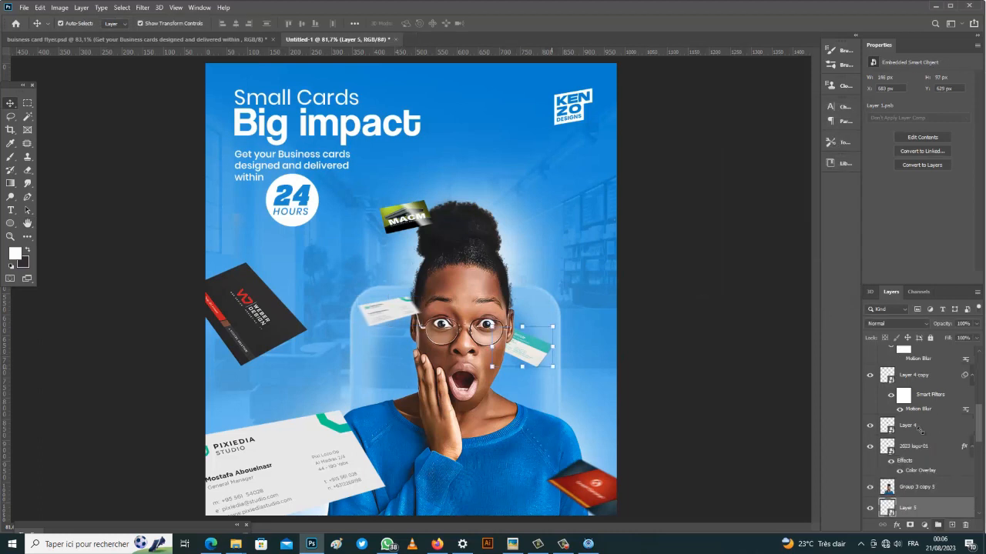
Step: Scale the teal card behind the face down slightly and enlarge the small Pixiedia card to about 3.26% width and 2.08% height
{"action": "key", "text": "ctrl+t"}
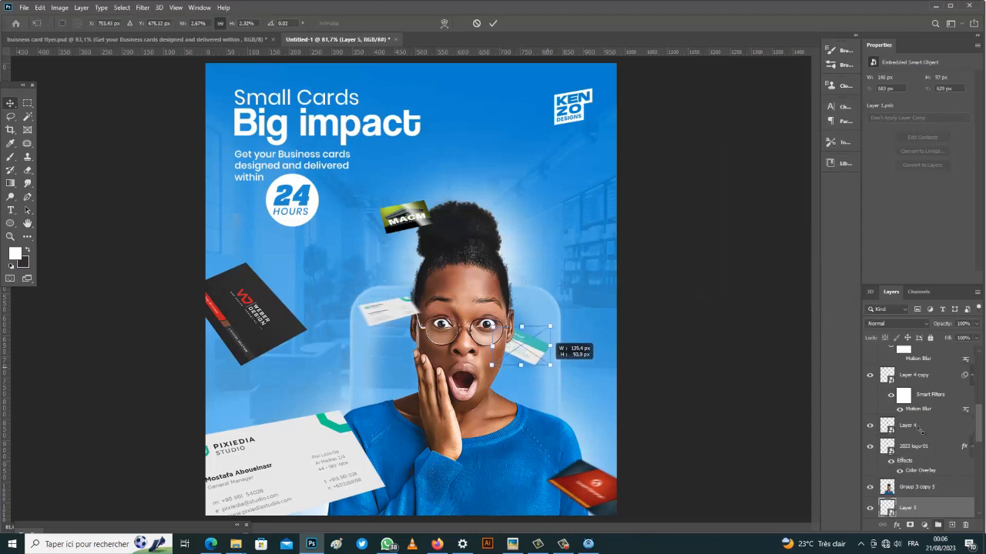
{"action": "key", "text": "Return"}
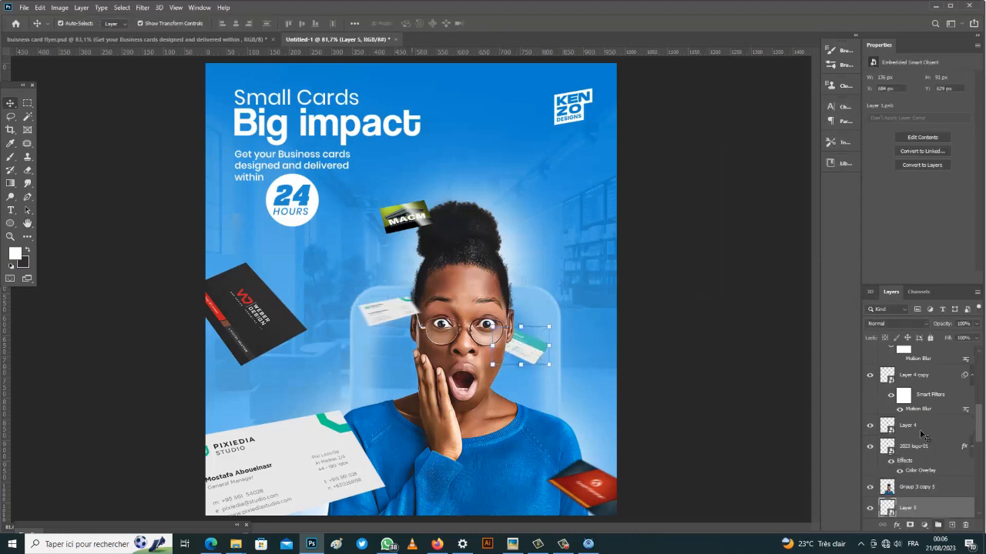
{"action": "left_click_drag", "start_coordinate": [920, 376], "coordinate": [919, 431]}
{"action": "key", "text": "ctrl+t"}
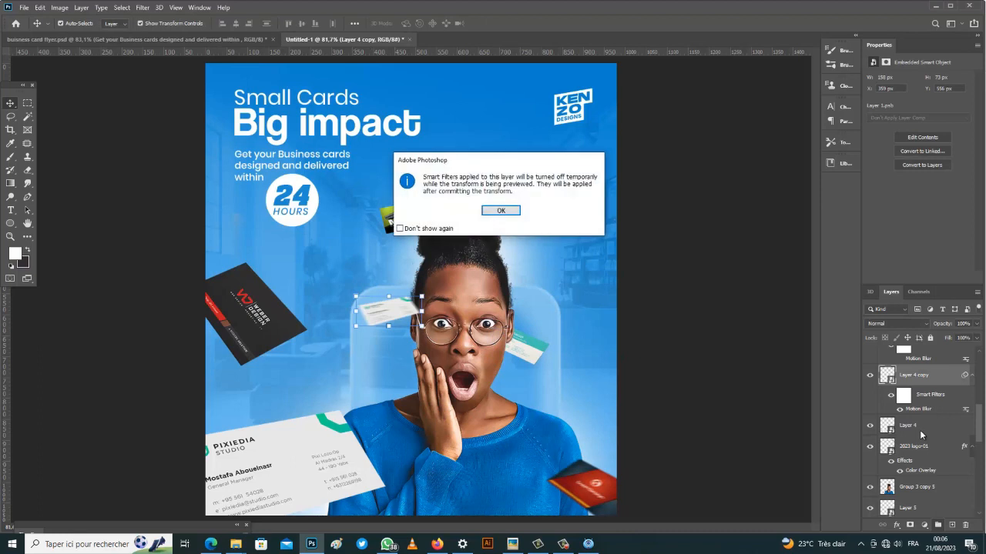
{"action": "key", "text": "Return"}
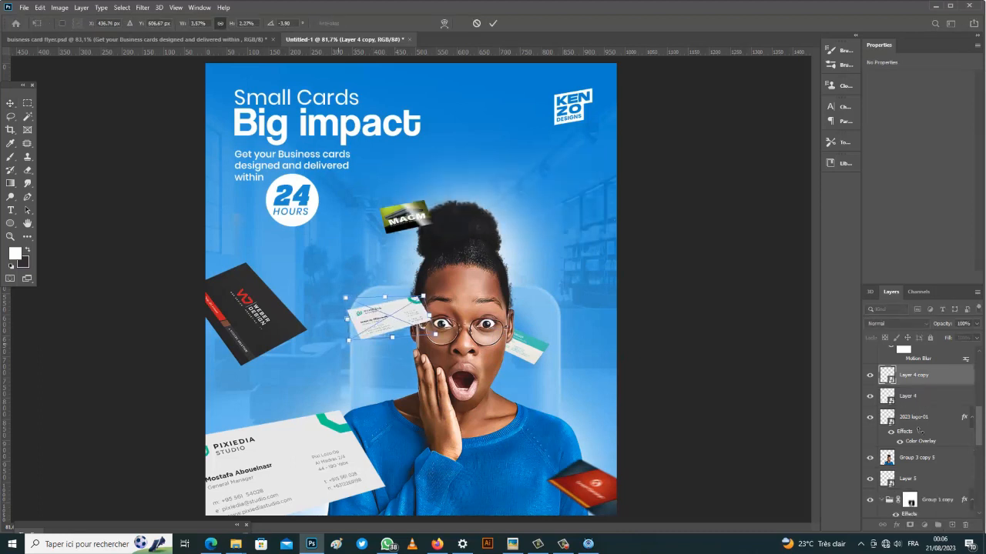
{"action": "left_click_drag", "start_coordinate": [435, 334], "coordinate": [428, 331]}
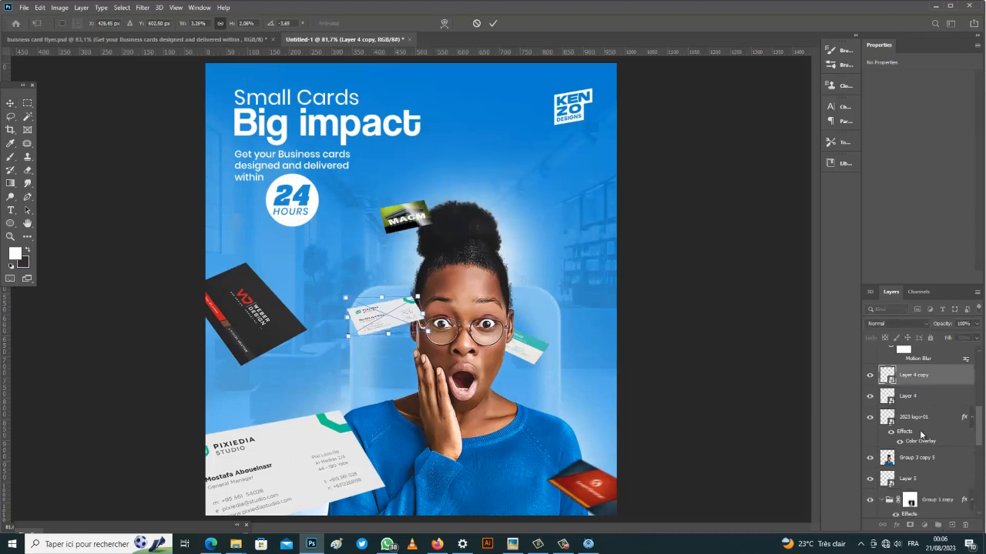
{"action": "left_click", "coordinate": [493, 23]}
Step: Scale the MACM card beside the hair bun down to about 1.53%
{"action": "left_click", "coordinate": [408, 218]}
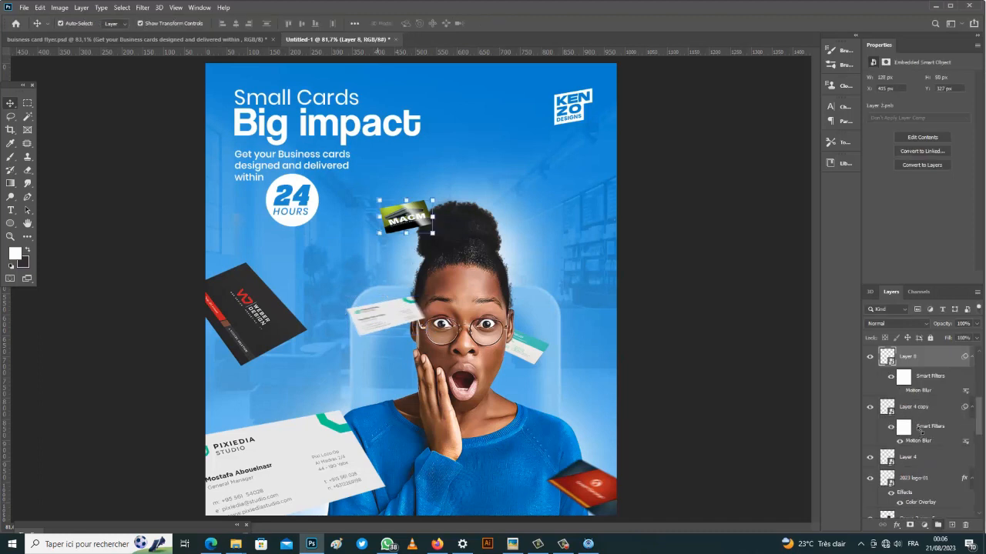
{"action": "key", "text": "ctrl+t"}
{"action": "key", "text": "Return"}
{"action": "scroll", "coordinate": [920, 431], "scroll_direction": "up", "scroll_amount": 4}
{"action": "scroll", "coordinate": [920, 435], "scroll_direction": "up", "scroll_amount": 2}
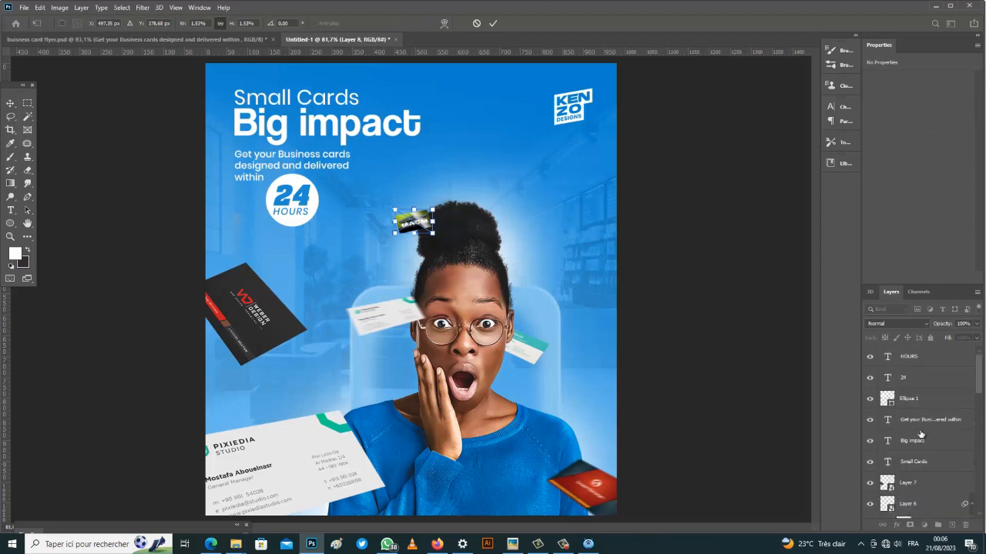
{"action": "key", "text": "Return"}
Step: Paint a dark freehand spiral around the woman on a new top layer with the brush at 78% opacity, and hide that layer
{"action": "key", "text": "alt+period"}
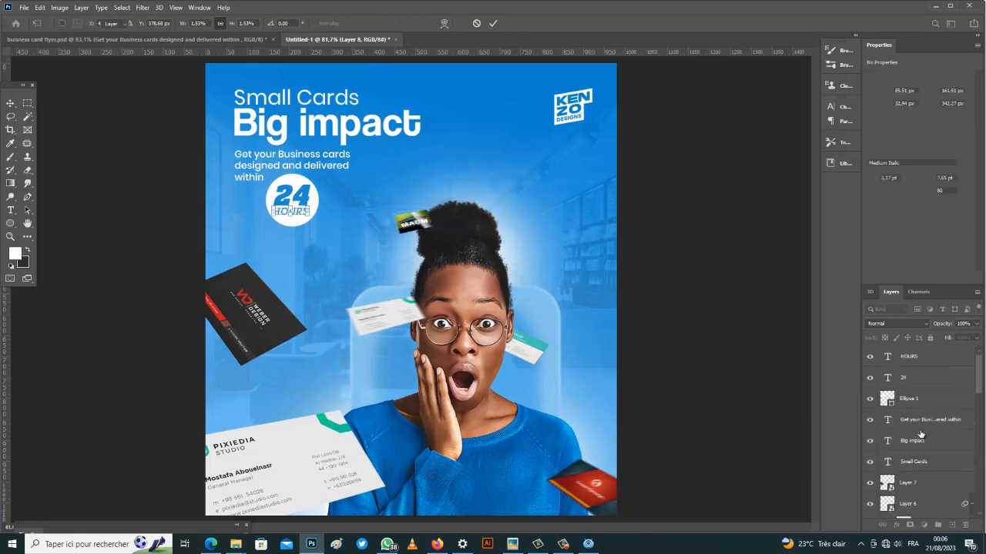
{"action": "key", "text": "ctrl+shift+alt+n"}
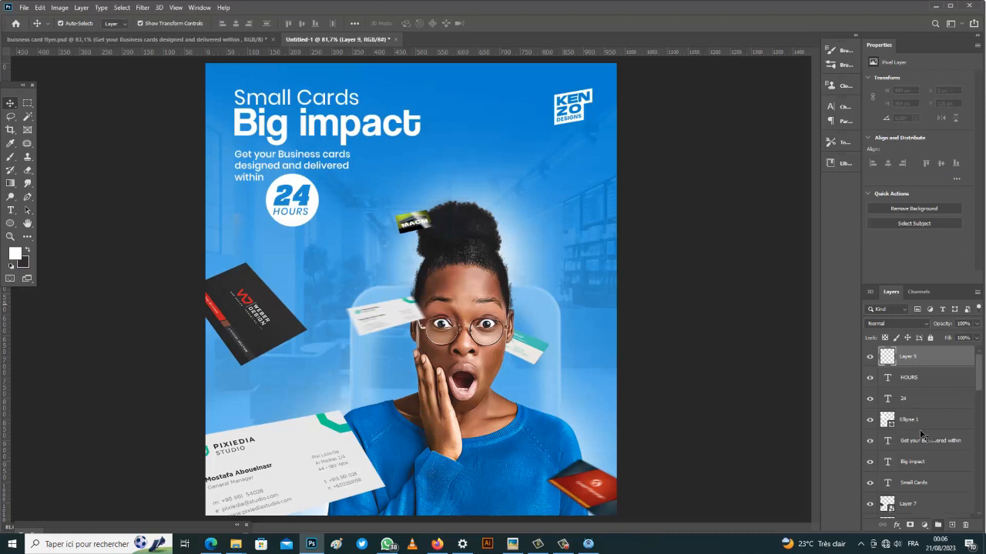
{"action": "key", "text": "b"}
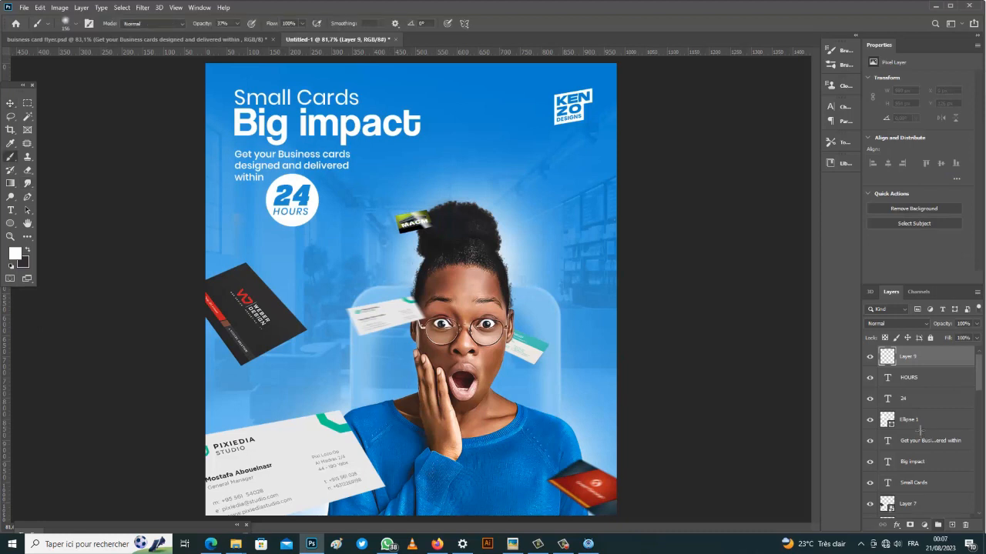
{"action": "key", "text": "x"}
{"action": "left_click_drag", "start_coordinate": [194, 466], "coordinate": [312, 485]}
{"action": "key", "text": "ctrl+z"}
{"action": "left_click", "coordinate": [237, 24]}
{"action": "left_click_drag", "start_coordinate": [330, 401], "coordinate": [285, 401]}
{"action": "mouse_move", "coordinate": [216, 479]}
{"action": "left_mouse_down"}
{"action": "mouse_move", "coordinate": [341, 490]}
{"action": "mouse_move", "coordinate": [493, 479]}
{"action": "mouse_move", "coordinate": [574, 393]}
{"action": "mouse_move", "coordinate": [569, 258]}
{"action": "mouse_move", "coordinate": [462, 199]}
{"action": "mouse_move", "coordinate": [343, 224]}
{"action": "mouse_move", "coordinate": [296, 320]}
{"action": "mouse_move", "coordinate": [366, 385]}
{"action": "mouse_move", "coordinate": [454, 397]}
{"action": "mouse_move", "coordinate": [520, 312]}
{"action": "mouse_move", "coordinate": [420, 270]}
{"action": "mouse_move", "coordinate": [404, 338]}
{"action": "mouse_move", "coordinate": [462, 338]}
{"action": "mouse_move", "coordinate": [486, 308]}
{"action": "left_mouse_up"}
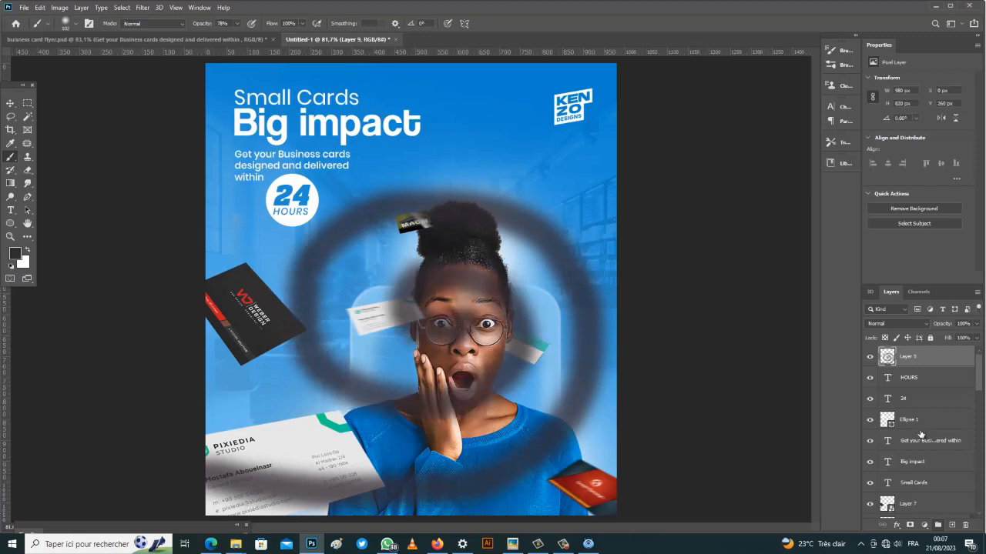
{"action": "key", "text": "ctrl+comma"}
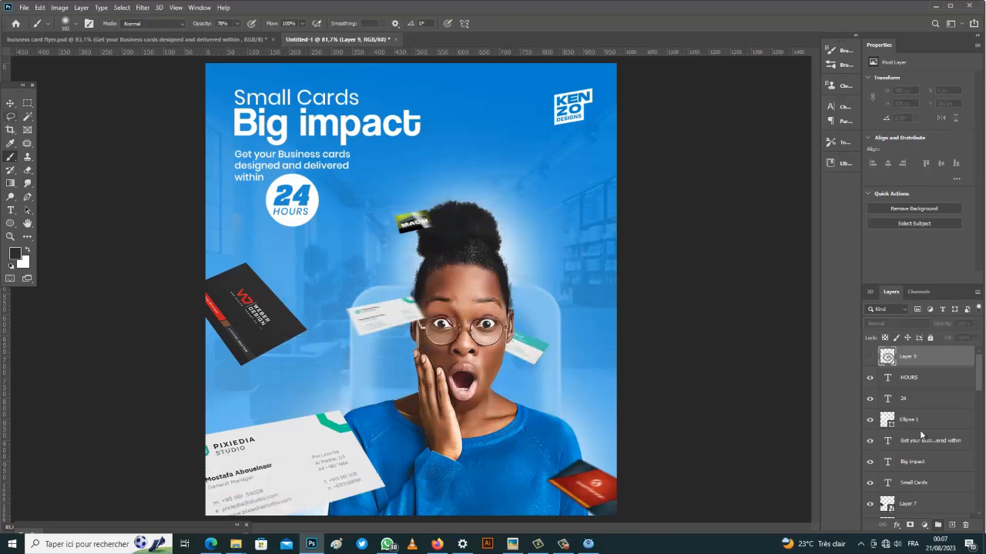
Step: Apply Motion Blur with angle 0° and distance 11 pixels to the teal card, and repeat the blur on the MACM and black Weber Design cards
{"action": "key", "text": "v"}
{"action": "left_click", "coordinate": [413, 222]}
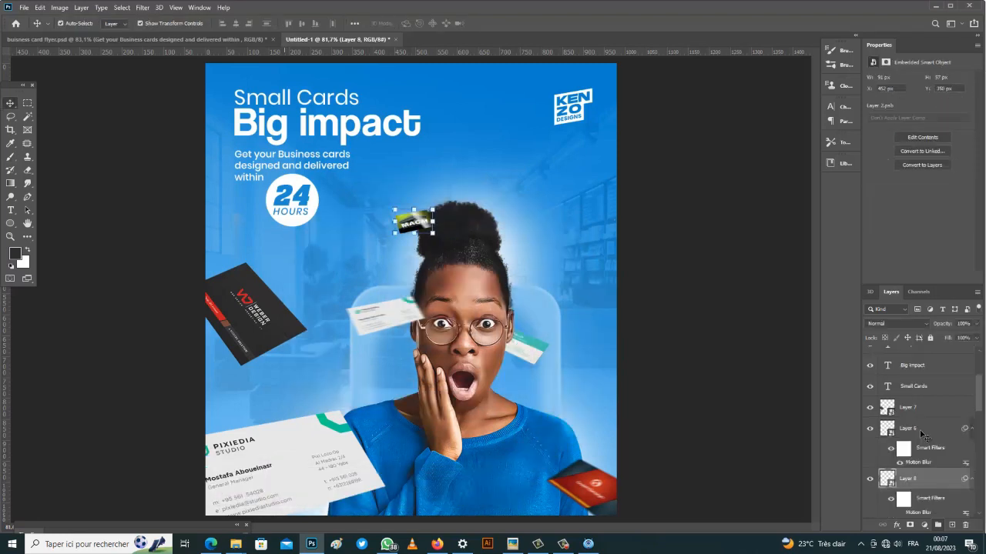
{"action": "left_click", "coordinate": [530, 348]}
{"action": "key", "text": "ctrl+alt+f"}
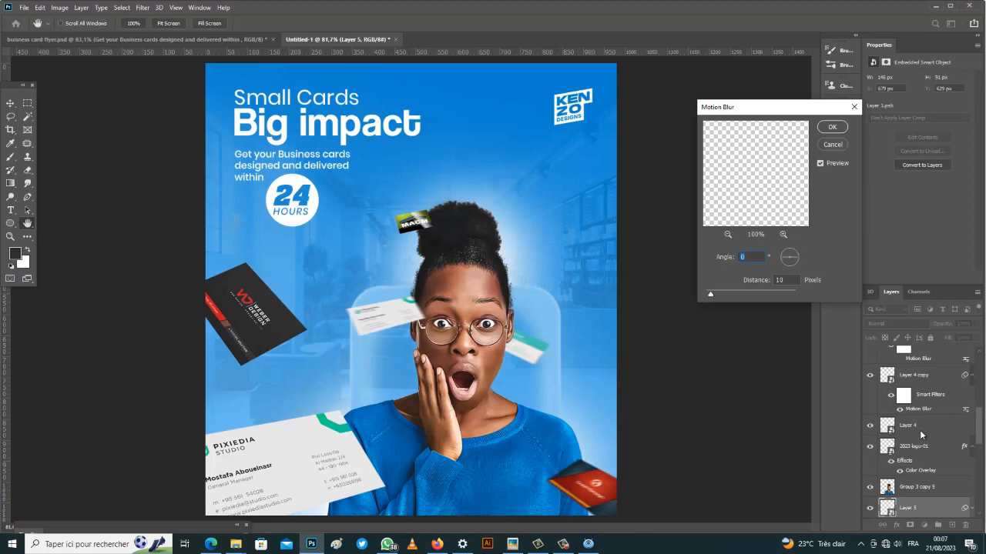
{"action": "key", "text": "Tab"}
{"action": "key", "text": "Return"}
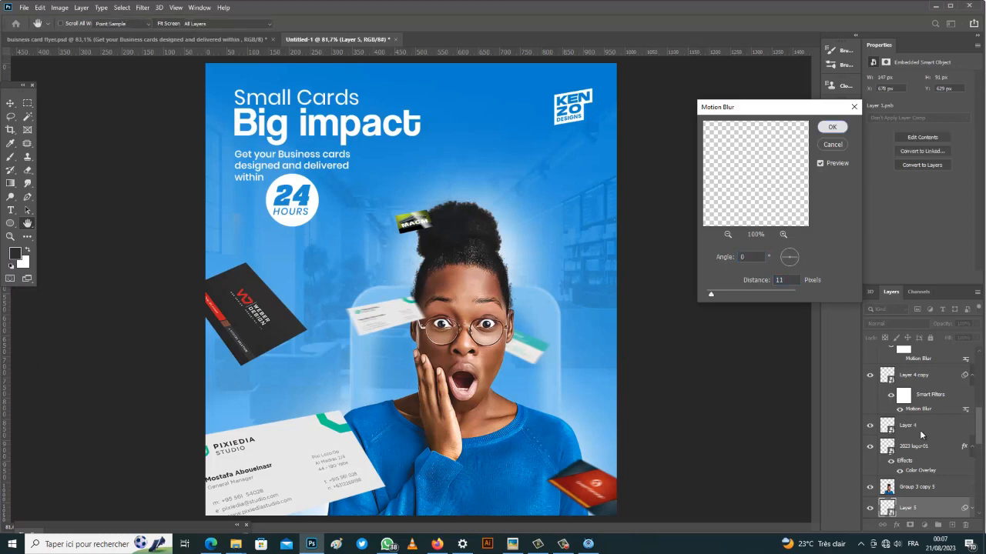
{"action": "left_click", "coordinate": [143, 7]}
{"action": "left_click", "coordinate": [157, 19]}
Step: Load the woman's outline as a selection and add a new empty layer directly above her layer
{"action": "left_click", "coordinate": [460, 251]}
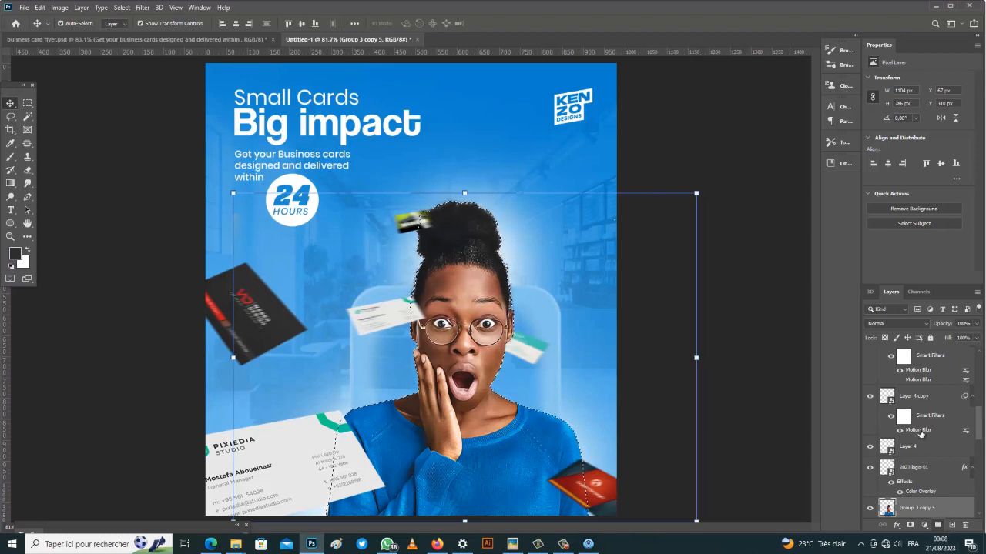
{"action": "key", "text": "ctrl+j"}
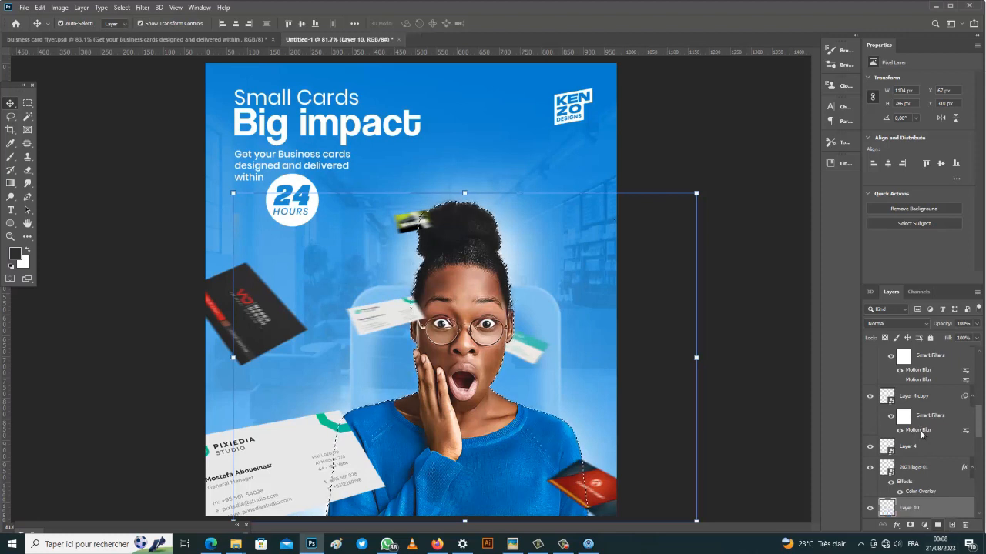
{"action": "key", "text": "alt+t"}
{"action": "key", "text": "Left"}
{"action": "key", "text": "Left"}
{"action": "key", "text": "Left"}
{"action": "key", "text": "Left"}
{"action": "key", "text": "Left"}
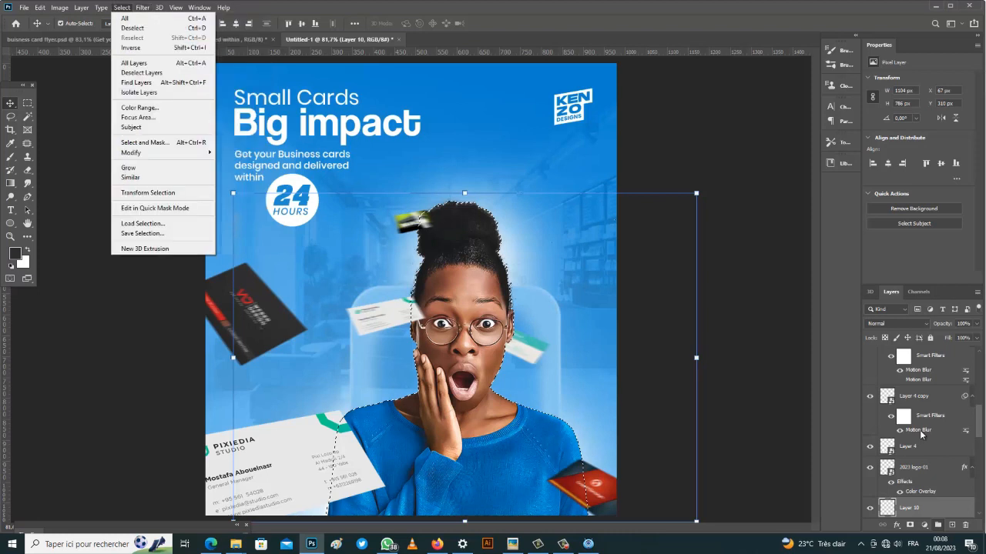
{"action": "key", "text": "Escape"}
Step: Fill the woman-shaped selection on the new layer with 50% Gray in Normal mode at 100% opacity
{"action": "key", "text": "alt+e"}
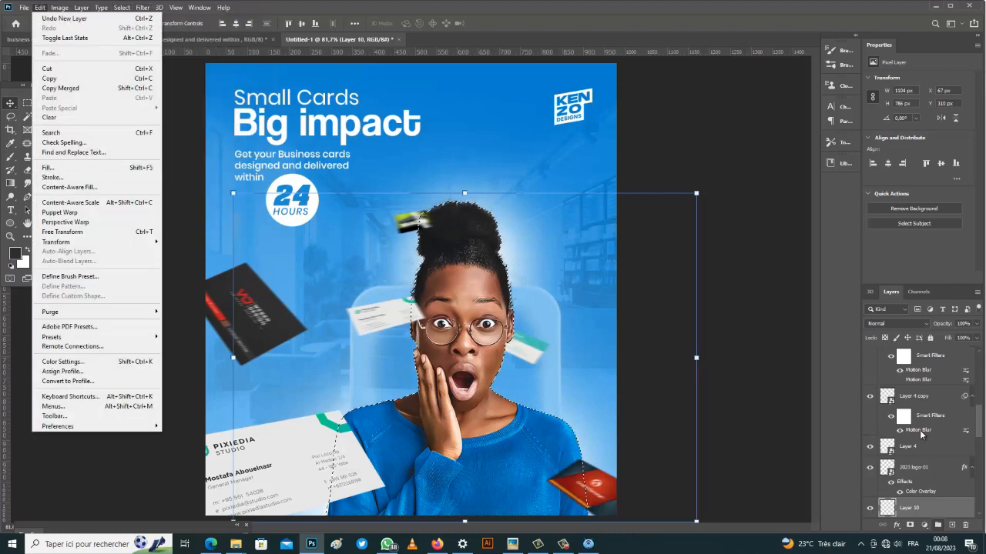
{"action": "key", "text": "Up"}
{"action": "key", "text": "Up"}
{"action": "key", "text": "Up"}
{"action": "key", "text": "Up"}
{"action": "key", "text": "Up"}
{"action": "key", "text": "Up"}
{"action": "key", "text": "Up"}
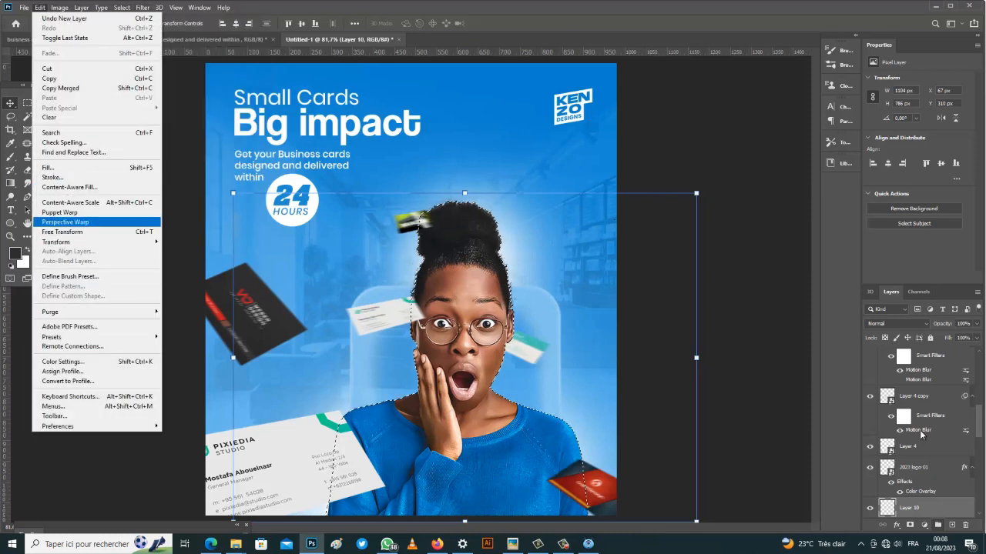
{"action": "key", "text": "Return"}
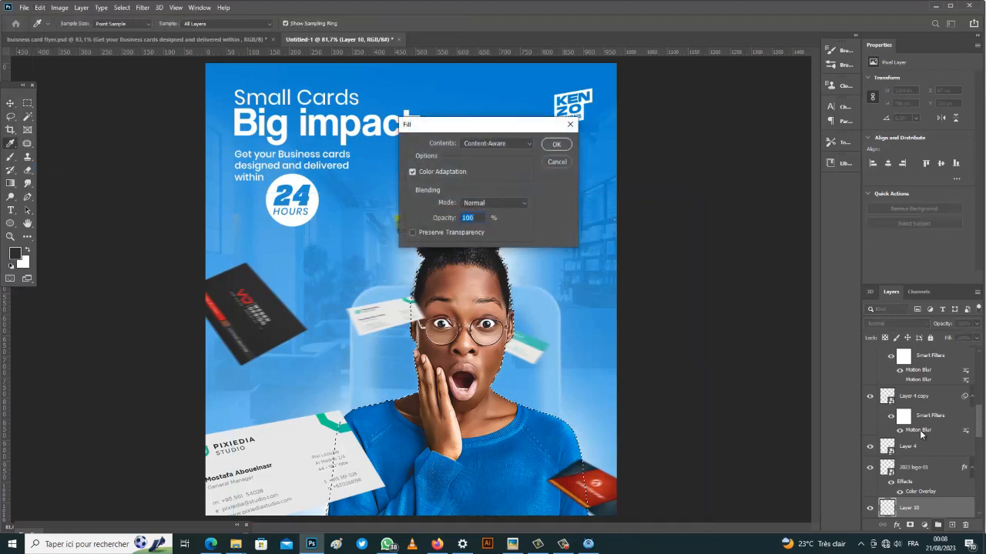
{"action": "key", "text": "alt+Down"}
{"action": "key", "text": "Down"}
{"action": "key", "text": "Up"}
{"action": "key", "text": "Up"}
{"action": "key", "text": "Up"}
{"action": "key", "text": "Up"}
{"action": "key", "text": "Down"}
{"action": "key", "text": "Down"}
{"action": "key", "text": "Down"}
{"action": "key", "text": "Down"}
{"action": "key", "text": "Down"}
{"action": "key", "text": "Down"}
{"action": "key", "text": "Down"}
{"action": "key", "text": "Return"}
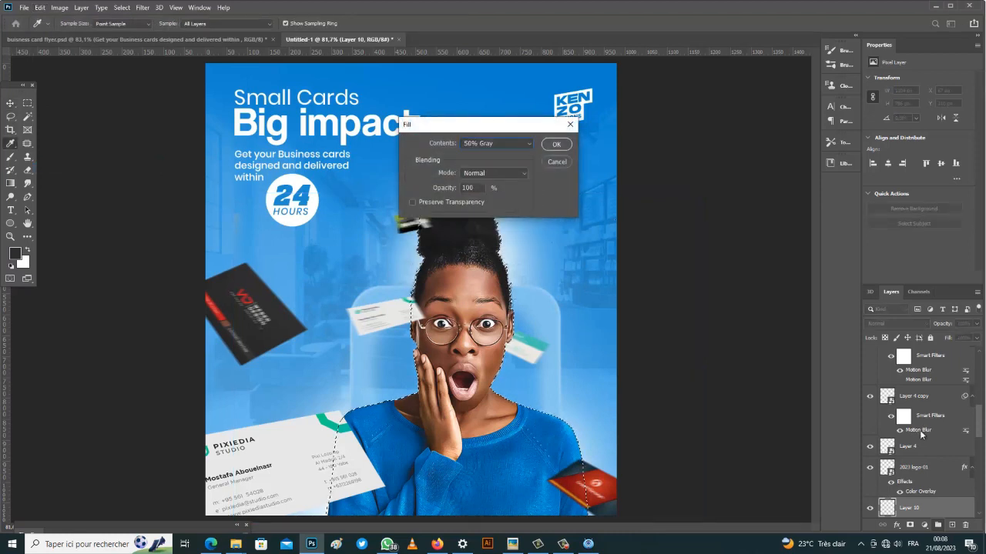
{"action": "key", "text": "Return"}
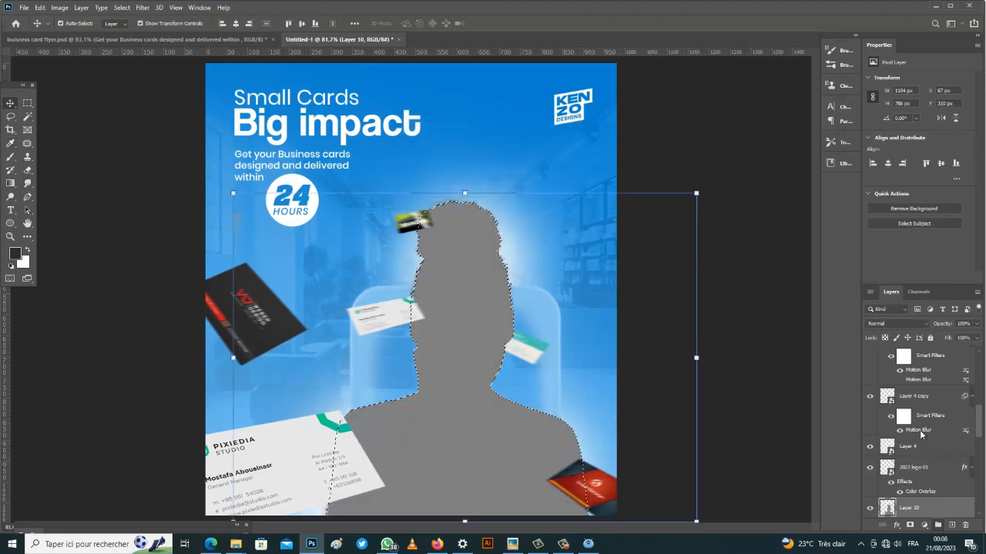
Step: Set the gray layer's blending mode to Overlay and clear the selection
{"action": "key", "text": "alt+Down"}
{"action": "key", "text": "Down"}
{"action": "key", "text": "Down"}
{"action": "key", "text": "Down"}
{"action": "key", "text": "Down"}
{"action": "key", "text": "Down"}
{"action": "key", "text": "Down"}
{"action": "key", "text": "Down"}
{"action": "key", "text": "Down"}
{"action": "key", "text": "Down"}
{"action": "key", "text": "Down"}
{"action": "key", "text": "Down"}
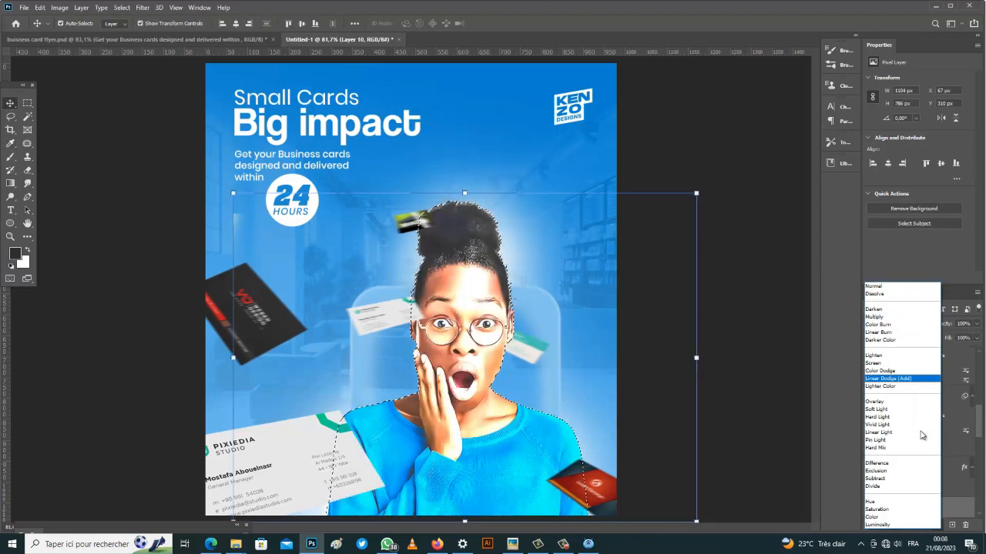
{"action": "key", "text": "Down"}
{"action": "key", "text": "Down"}
{"action": "key", "text": "Up"}
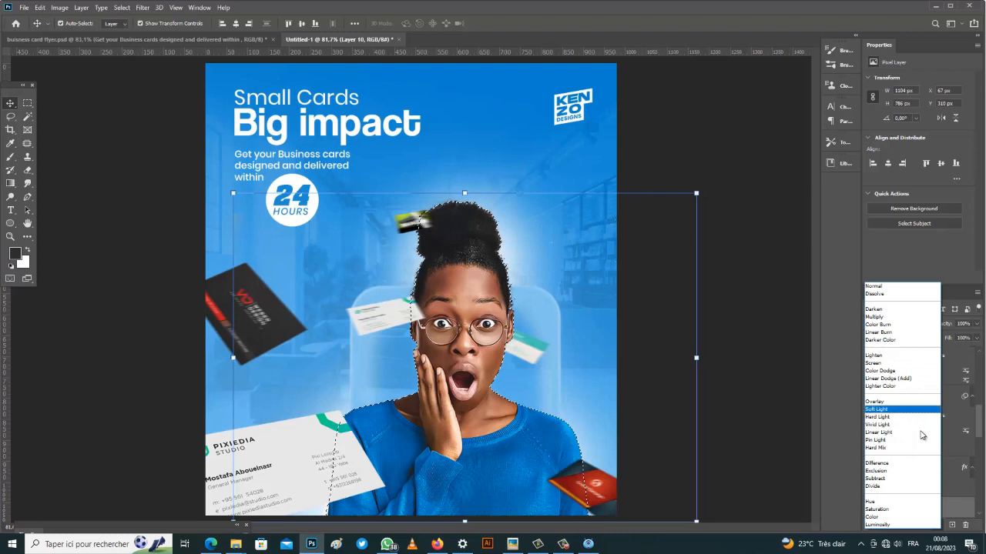
{"action": "key", "text": "Return"}
{"action": "key", "text": "ctrl+d"}
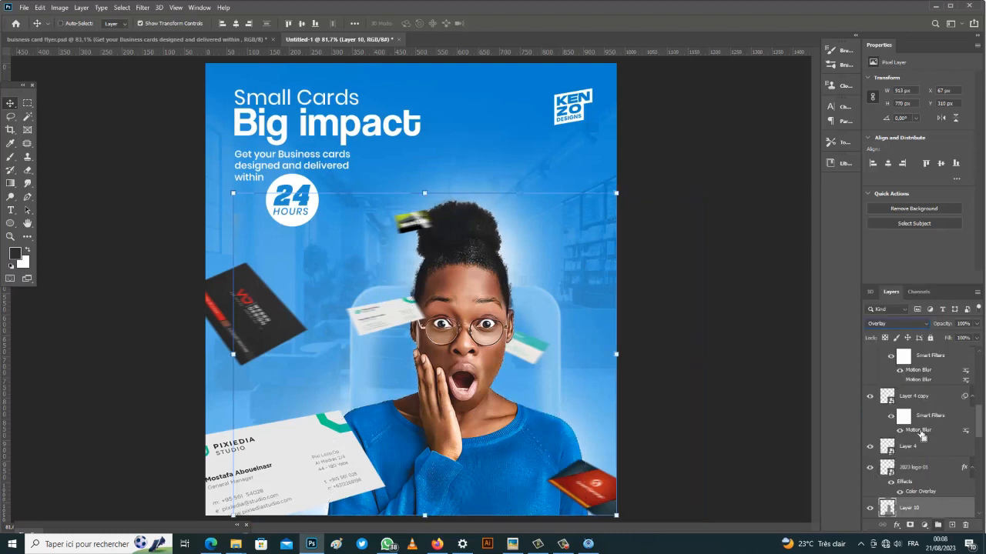
Step: Duplicate the gray overlay layer, name the upper copy BURN and the lower one DODGE, and hide BURN
{"action": "key", "text": "ctrl+j"}
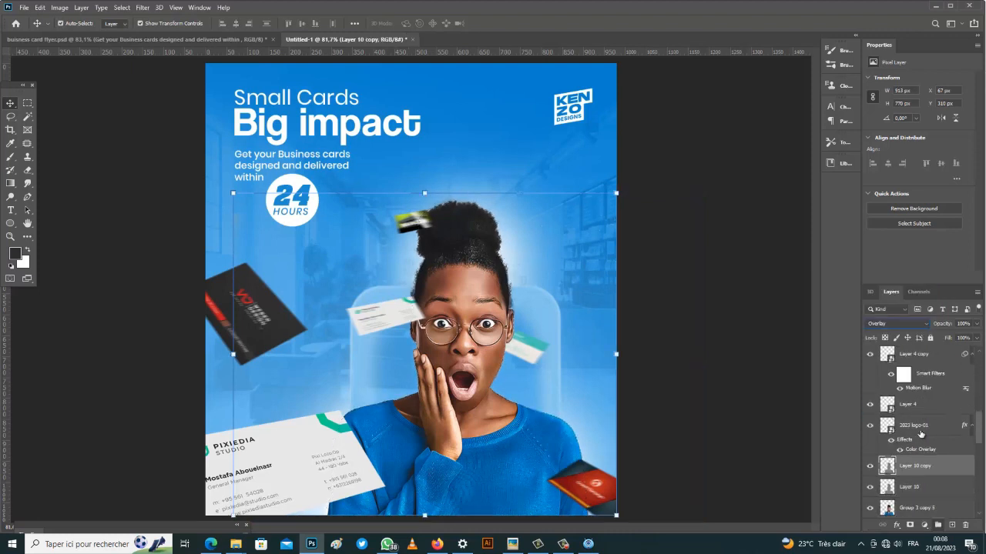
{"action": "key", "text": "Tab"}
{"action": "type", "text": "0"}
{"action": "type", "text": "URN"}
{"action": "key", "text": "Tab"}
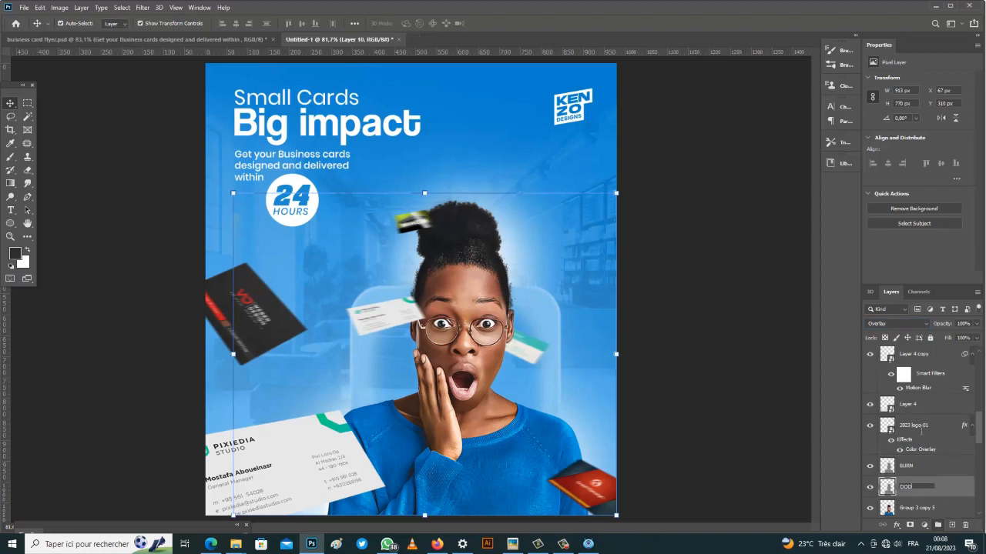
{"action": "key", "text": "Return"}
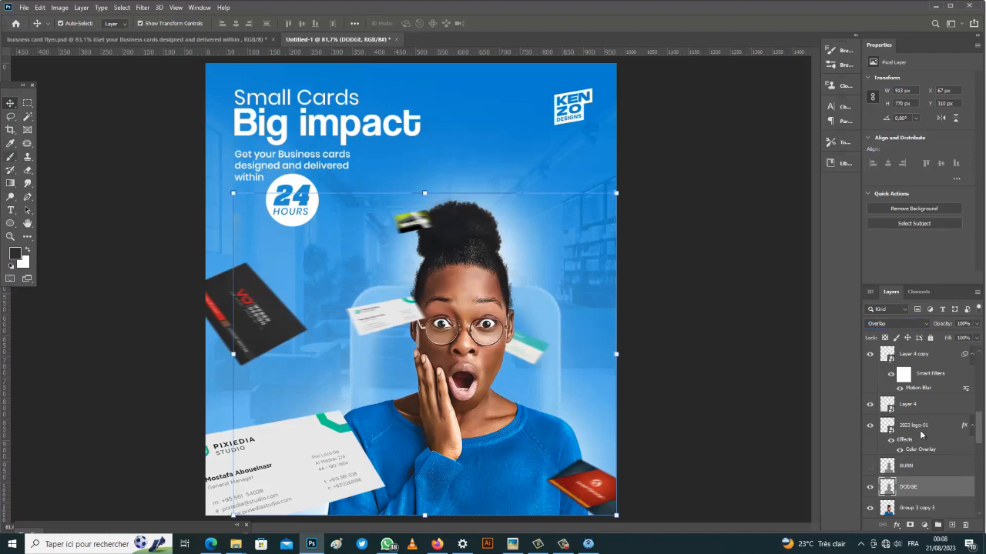
Step: Make the DODGE layer active and set up the Dodge tool with a soft brush about 54 px in diameter
{"action": "right_click", "coordinate": [10, 157]}
{"action": "left_click", "coordinate": [41, 186]}
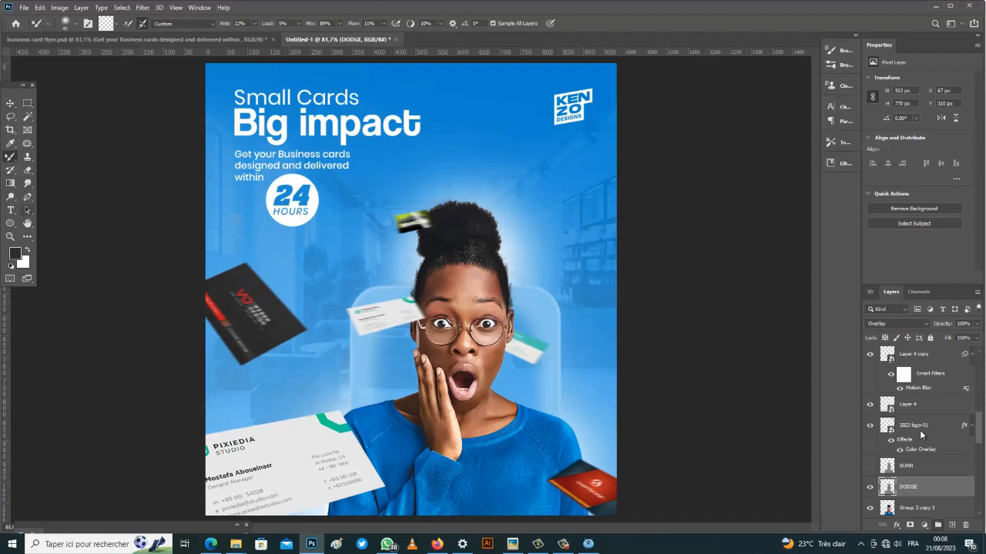
{"action": "left_click", "coordinate": [10, 196]}
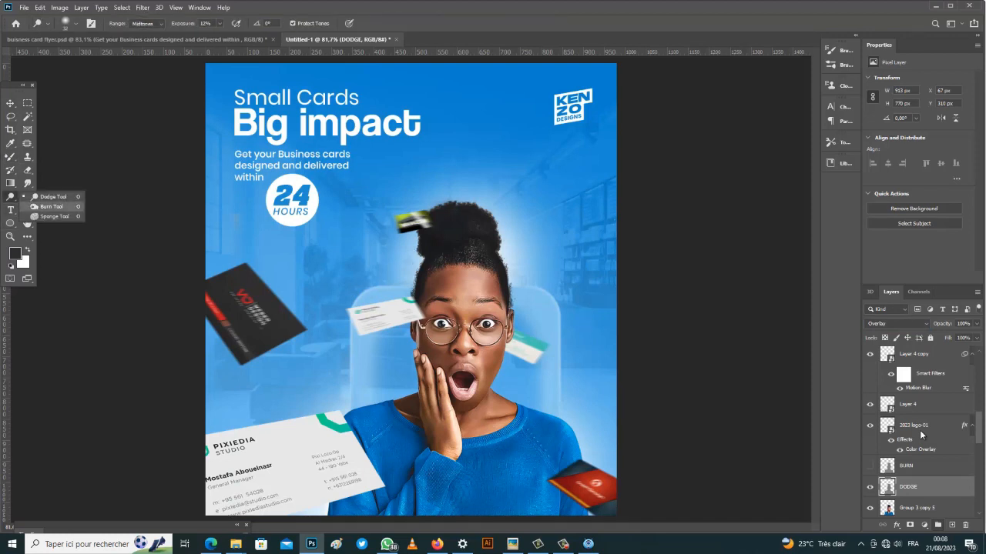
{"action": "left_click", "coordinate": [53, 197]}
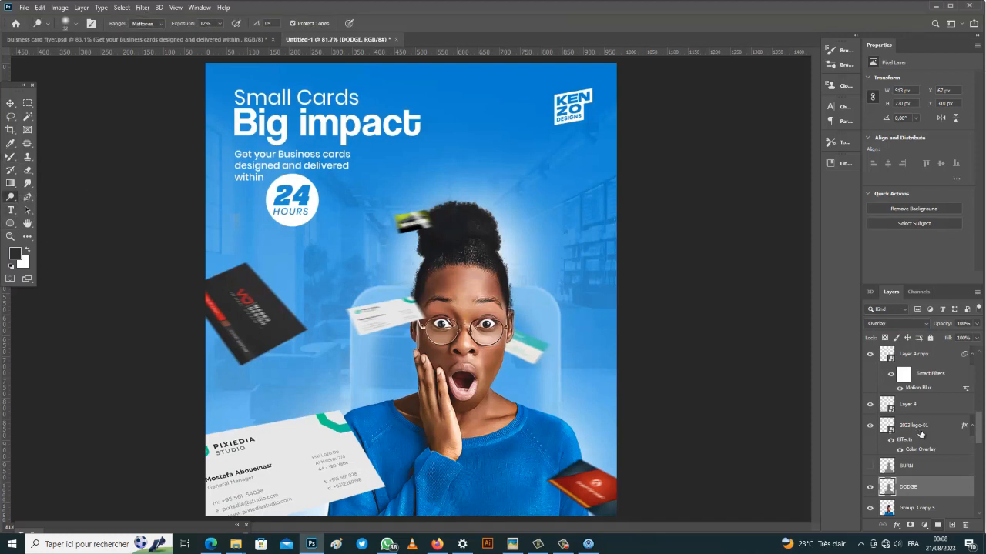
{"action": "key", "text": "alt+bracketright"}
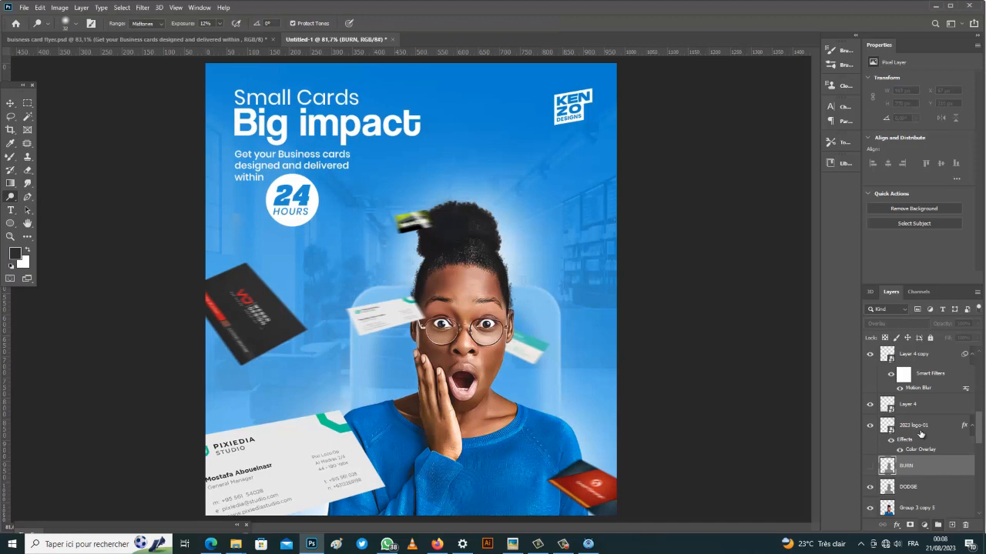
{"action": "scroll", "coordinate": [454, 385], "scroll_direction": "up", "scroll_amount": 4}
{"action": "scroll", "coordinate": [454, 385], "scroll_direction": "down", "scroll_amount": 2}
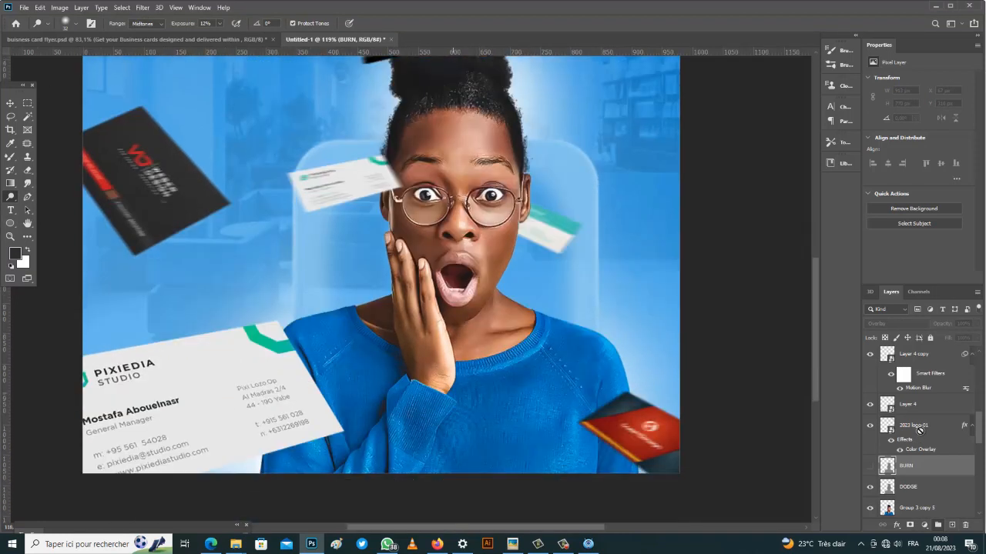
{"action": "key", "text": "alt+bracketleft"}
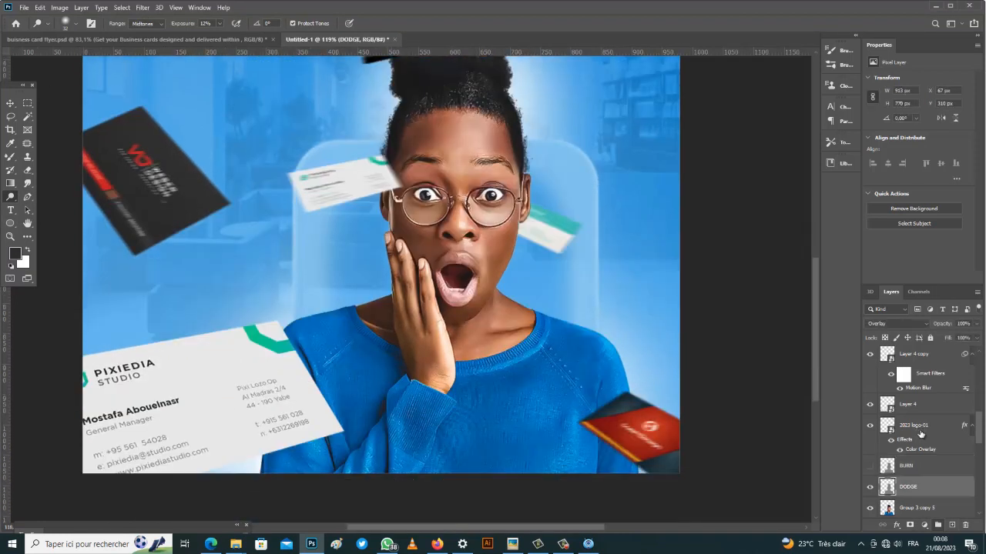
{"action": "right_click", "coordinate": [386, 425], "text": "alt"}
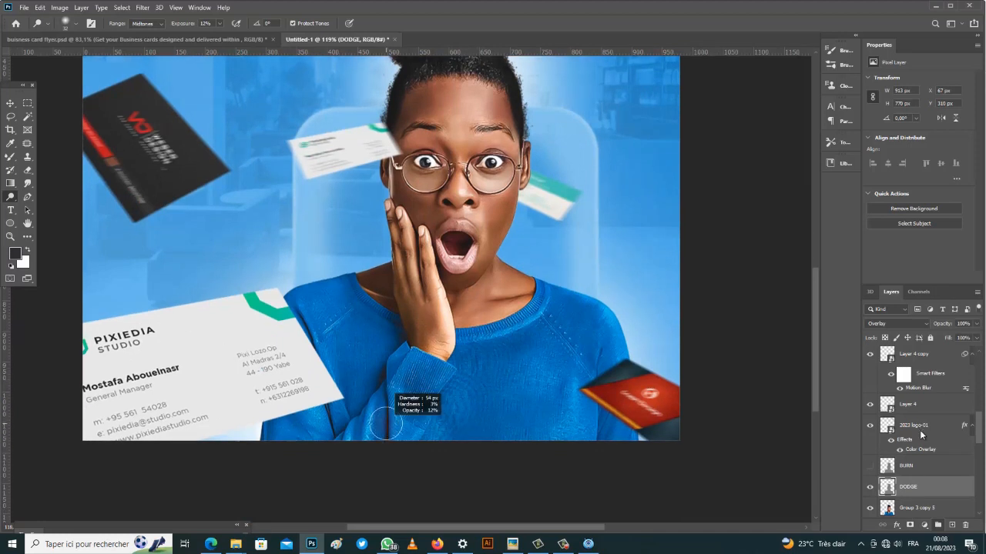
Step: Set the Dodge exposure to 13% and brighten the highlights on the blue sweater and its sleeve
{"action": "scroll", "coordinate": [372, 421], "scroll_direction": "up", "scroll_amount": 2}
{"action": "scroll", "coordinate": [372, 421], "scroll_direction": "down", "scroll_amount": 1}
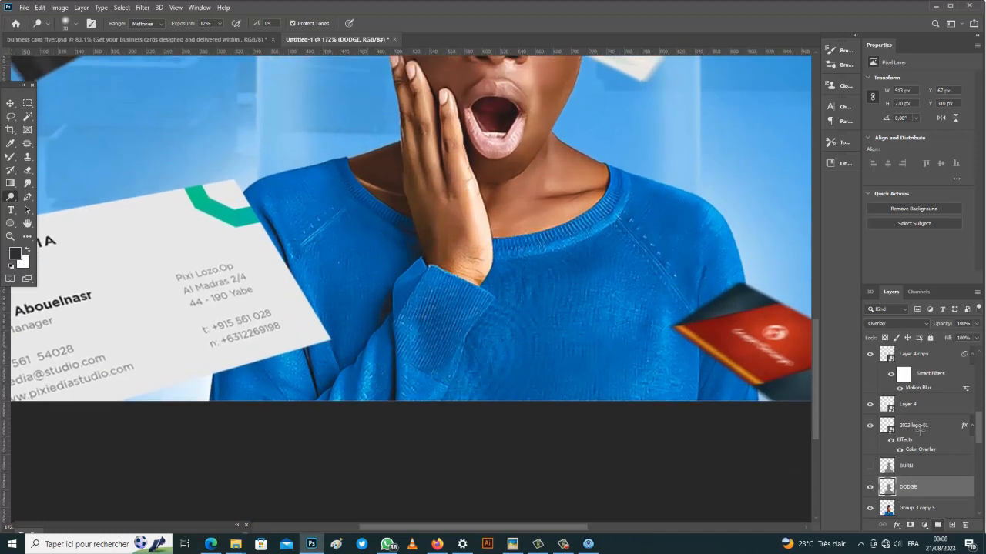
{"action": "left_click", "coordinate": [219, 23]}
{"action": "left_click_drag", "start_coordinate": [220, 35], "coordinate": [221, 36]}
{"action": "left_click", "coordinate": [366, 367]}
{"action": "scroll", "coordinate": [453, 371], "scroll_direction": "down", "scroll_amount": 3}
{"action": "scroll", "coordinate": [607, 305], "scroll_direction": "up", "scroll_amount": 2}
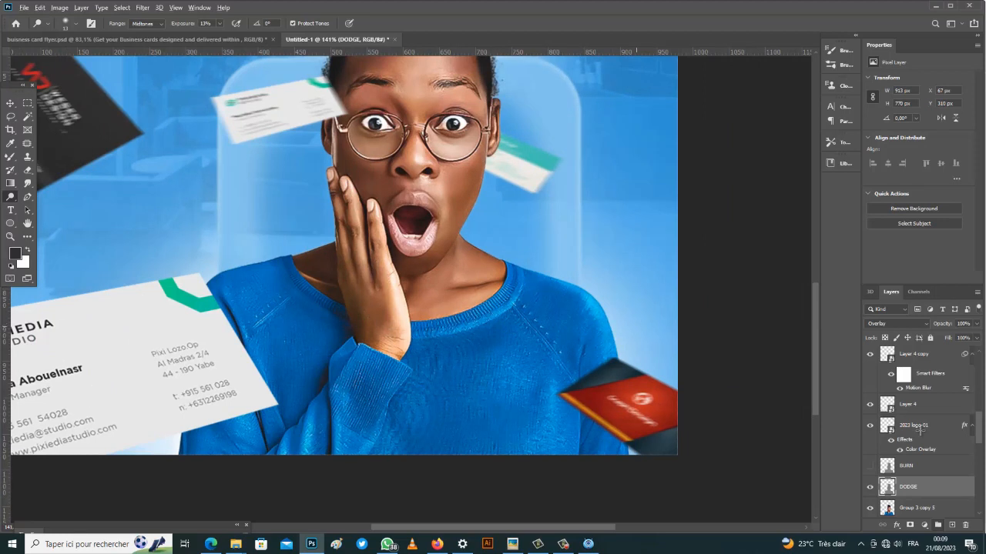
{"action": "scroll", "coordinate": [639, 327], "scroll_direction": "down", "scroll_amount": 2}
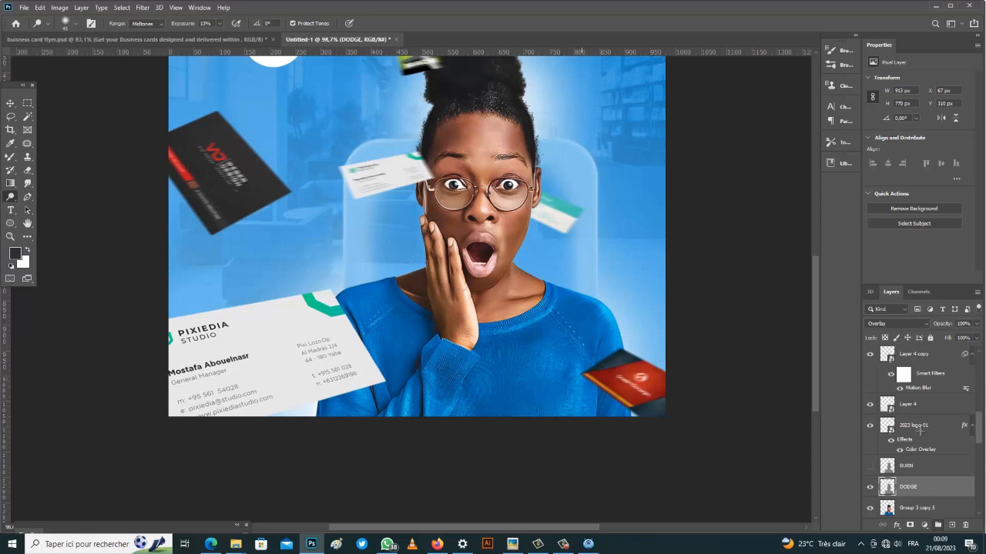
Step: Dodge the highlights on the woman's face, neck, fingers and back of the hand on the DODGE layer
{"action": "scroll", "coordinate": [551, 131], "scroll_direction": "up", "scroll_amount": 5}
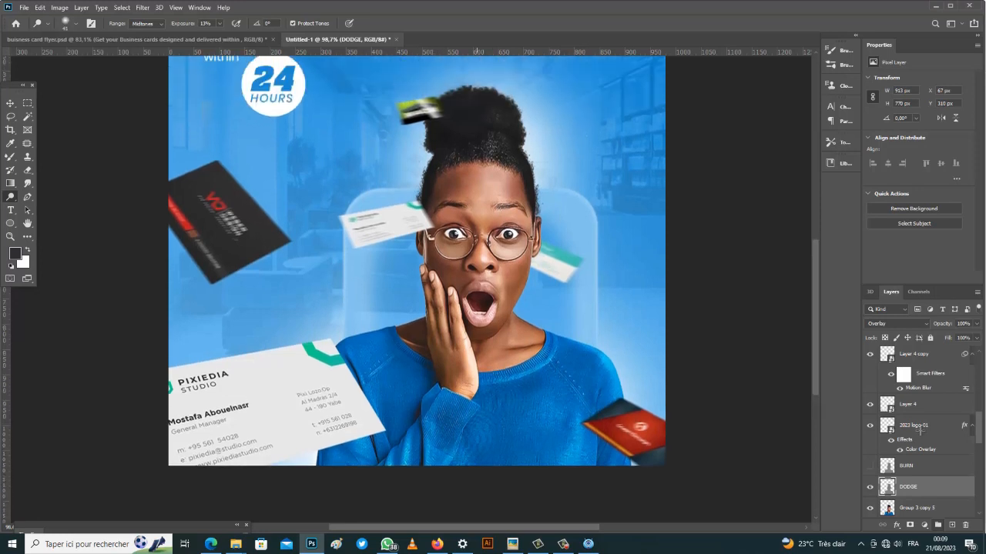
{"action": "scroll", "coordinate": [551, 131], "scroll_direction": "up", "scroll_amount": 2}
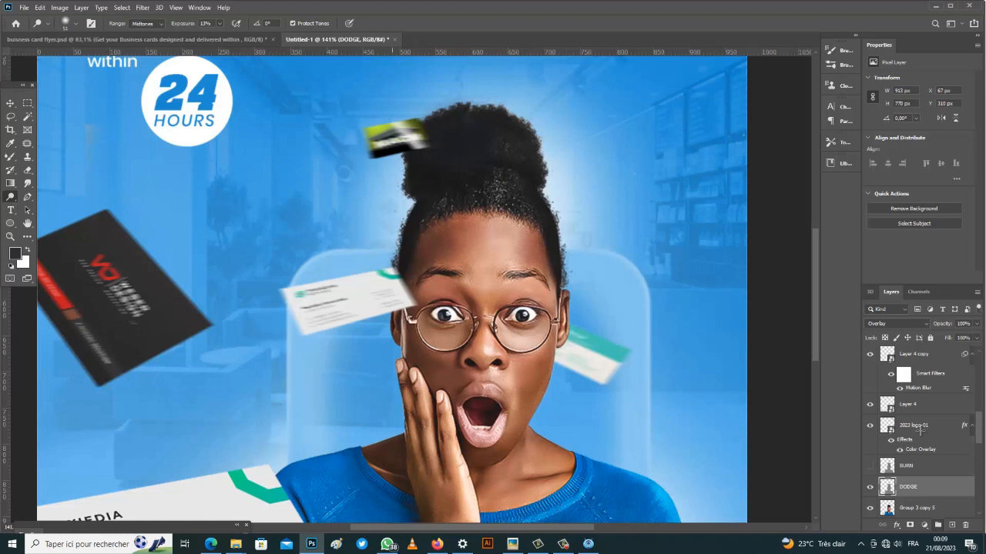
{"action": "scroll", "coordinate": [548, 131], "scroll_direction": "down", "scroll_amount": 3}
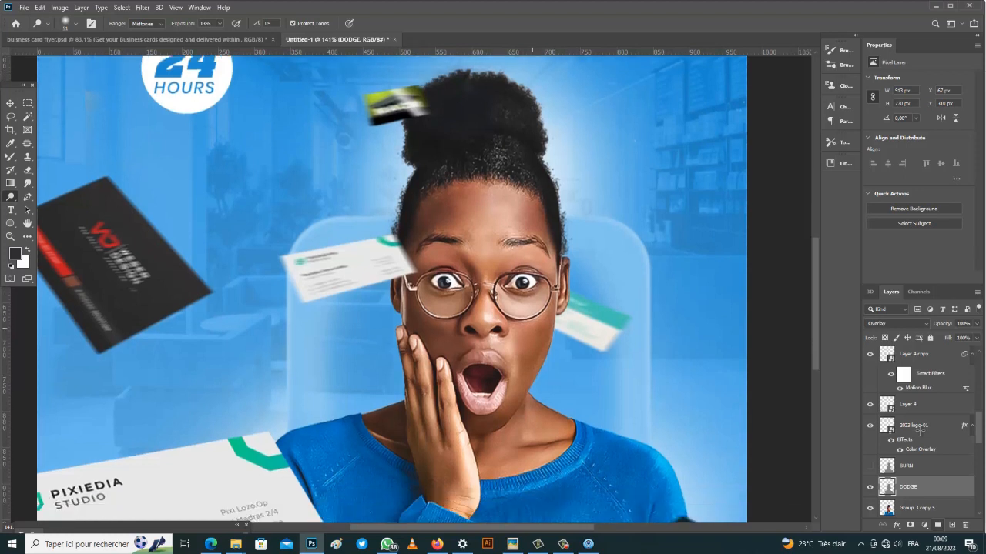
{"action": "scroll", "coordinate": [548, 131], "scroll_direction": "up", "scroll_amount": 2}
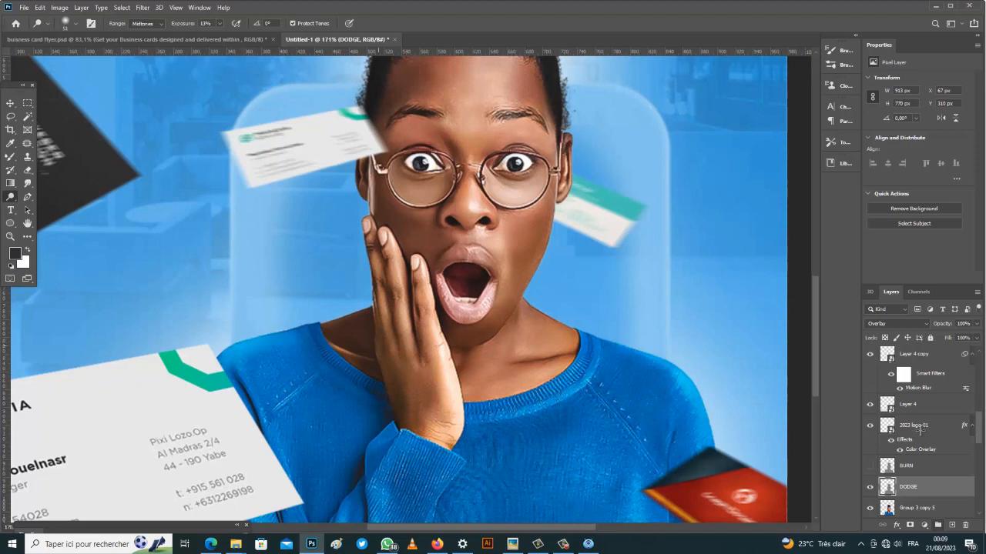
{"action": "key", "text": "ctrl+plus"}
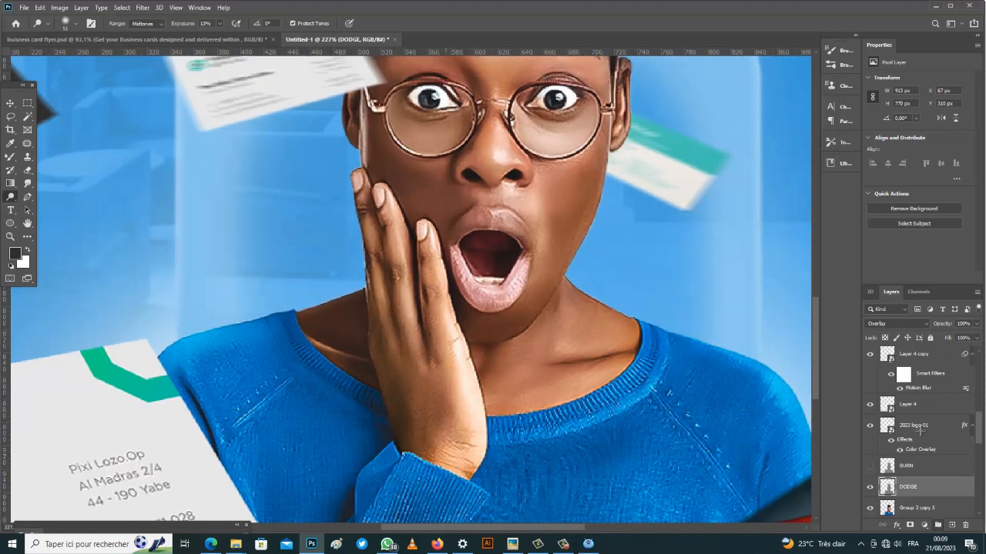
{"action": "mouse_move", "coordinate": [402, 277]}
{"action": "left_mouse_down"}
{"action": "mouse_move", "coordinate": [399, 304]}
{"action": "mouse_move", "coordinate": [401, 288]}
{"action": "left_mouse_up"}
{"action": "scroll", "coordinate": [495, 289], "scroll_direction": "up", "scroll_amount": 2}
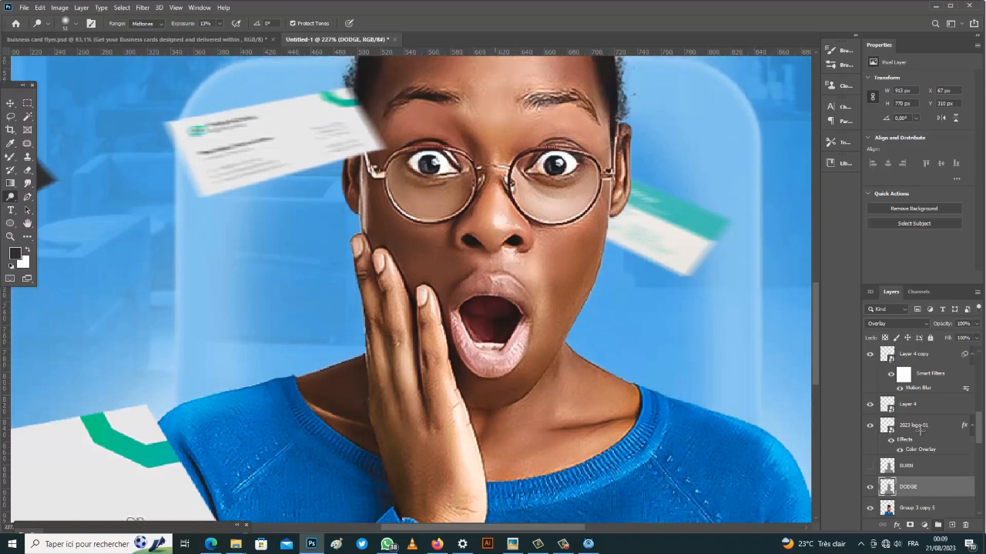
Step: Dodge the fine facial highlights around the nose, eyes and glasses with a smaller brush about 17 px wide
{"action": "scroll", "coordinate": [495, 322], "scroll_direction": "up", "scroll_amount": 5}
{"action": "scroll", "coordinate": [451, 323], "scroll_direction": "up", "scroll_amount": 1}
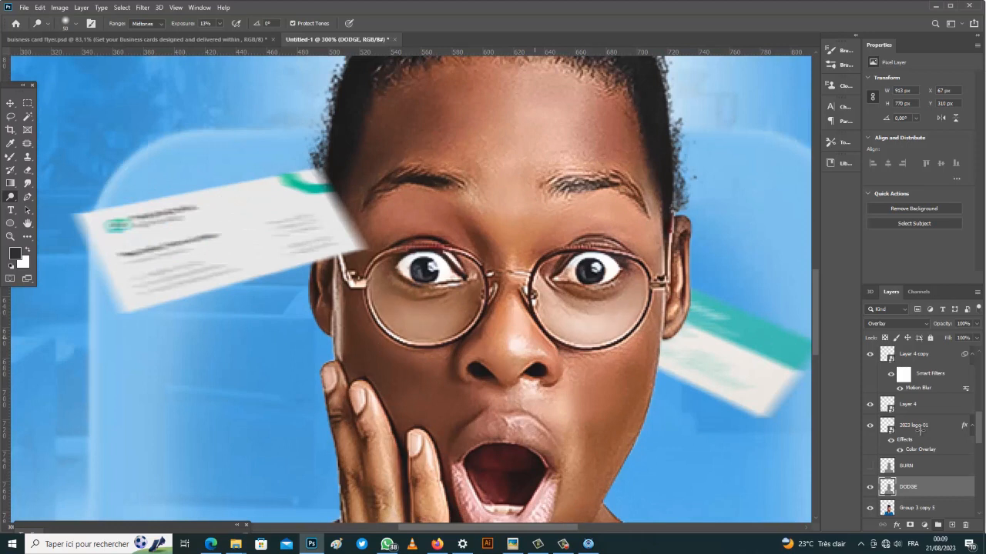
{"action": "scroll", "coordinate": [500, 341], "scroll_direction": "up", "scroll_amount": 1}
{"action": "left_click_drag", "start_coordinate": [529, 346], "coordinate": [519, 346]}
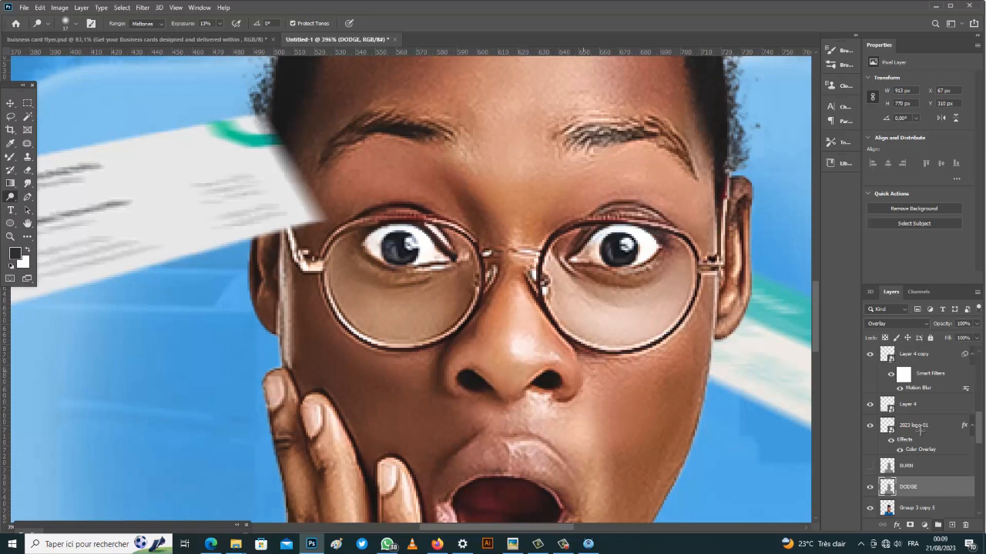
{"action": "scroll", "coordinate": [458, 269], "scroll_direction": "down", "scroll_amount": 5}
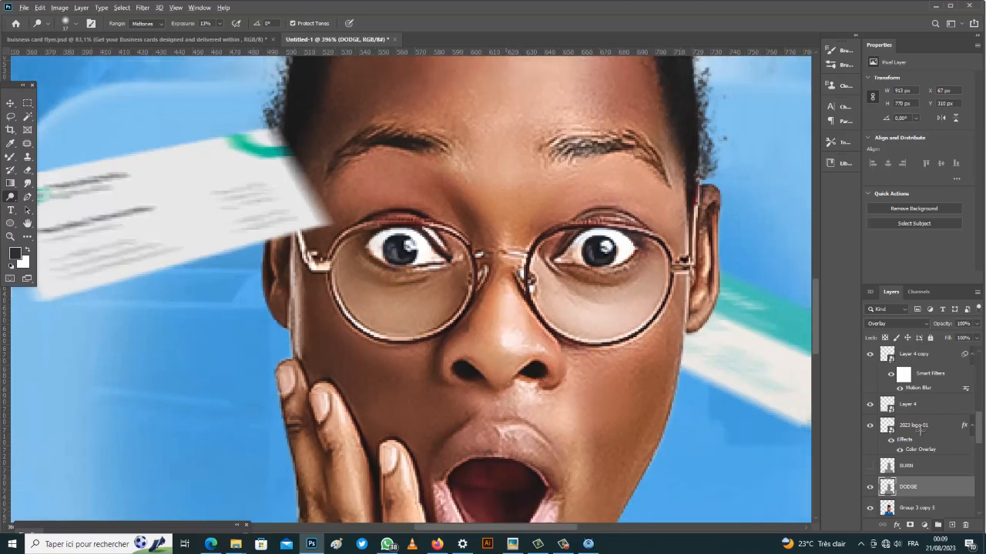
{"action": "scroll", "coordinate": [458, 269], "scroll_direction": "up", "scroll_amount": 1}
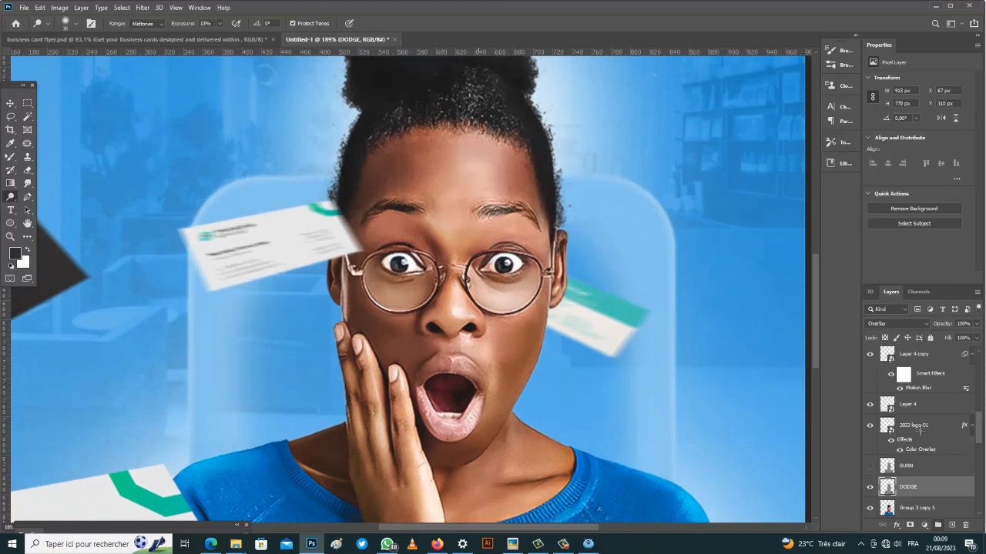
Step: Compare the whole flyer with the DODGE layer shown and hidden
{"action": "key", "text": "ctrl+0"}
{"action": "key", "text": "ctrl+comma"}
{"action": "key", "text": "ctrl+comma"}
{"action": "key", "text": "ctrl+comma"}
{"action": "key", "text": "ctrl+comma"}
{"action": "key", "text": "ctrl+comma"}
{"action": "key", "text": "ctrl+comma"}
{"action": "key", "text": "ctrl+comma"}
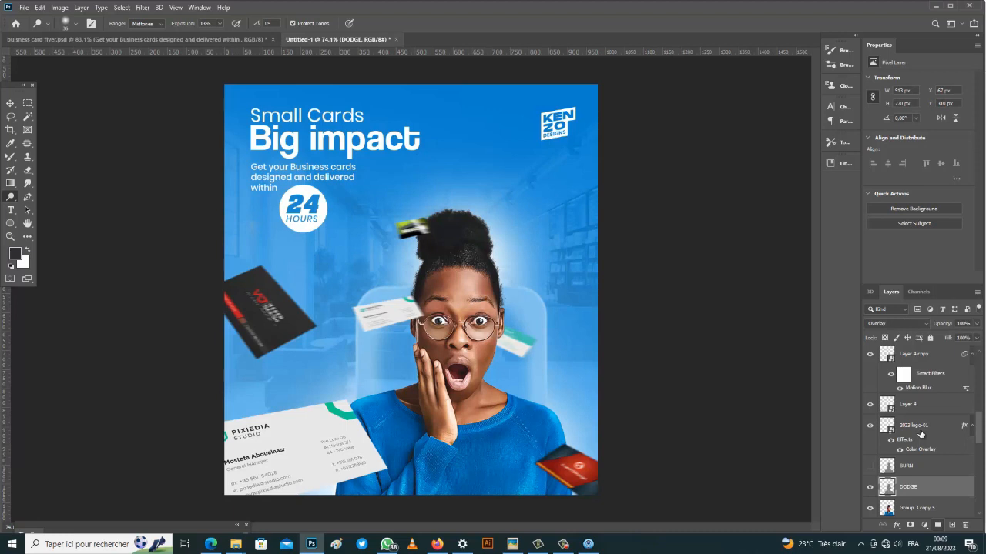
Step: Reduce the DODGE layer's fill and duplicate the layer to reinforce the highlights
{"action": "left_click", "coordinate": [977, 338]}
{"action": "left_click_drag", "start_coordinate": [977, 350], "coordinate": [958, 350]}
{"action": "key", "text": "ctrl+j"}
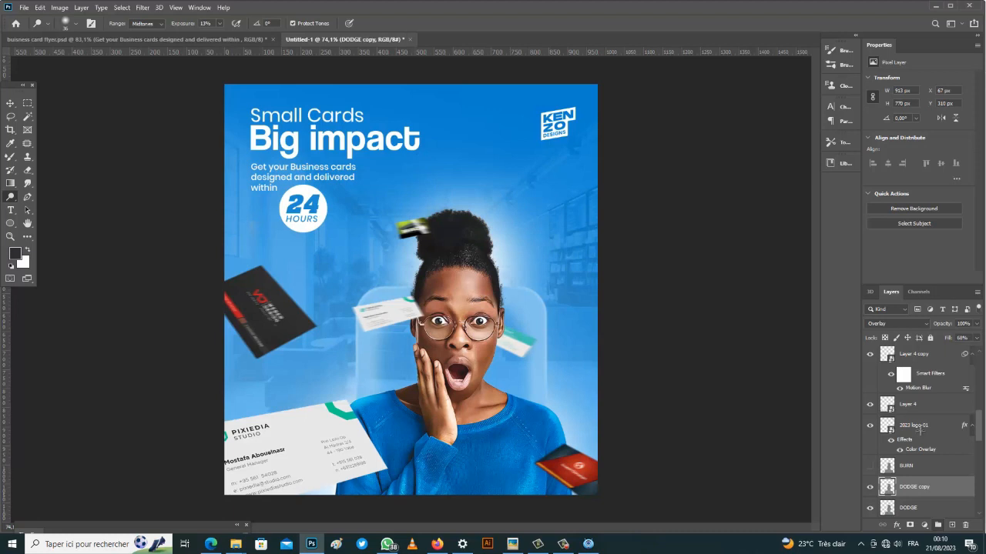
Step: Show the BURN layer and darken the woman's shadow areas on it using the Burn tool, Midtones range, 13% exposure
{"action": "left_click", "coordinate": [917, 466]}
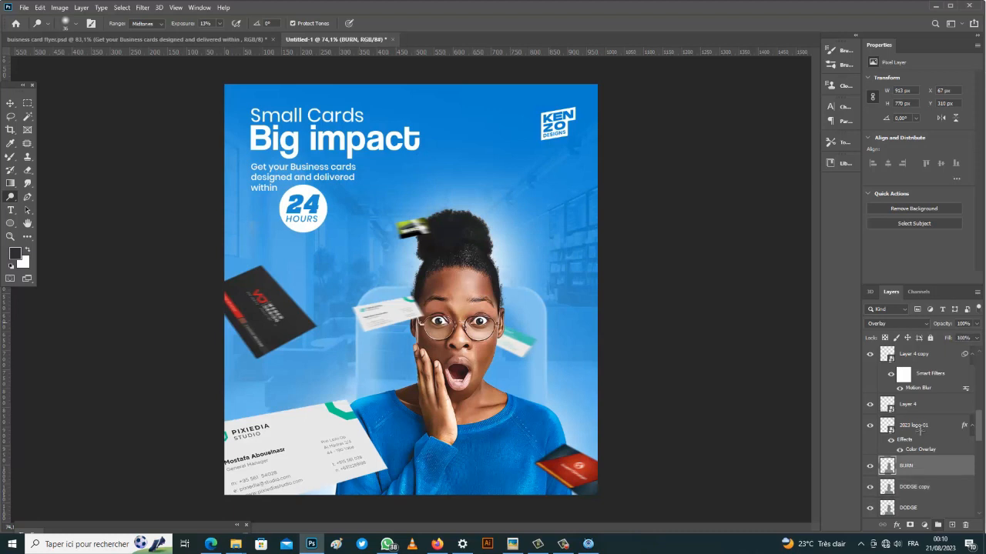
{"action": "right_click", "coordinate": [11, 197]}
{"action": "left_click", "coordinate": [51, 206]}
{"action": "scroll", "coordinate": [432, 329], "scroll_direction": "up", "scroll_amount": 2}
{"action": "scroll", "coordinate": [516, 365], "scroll_direction": "up", "scroll_amount": 2}
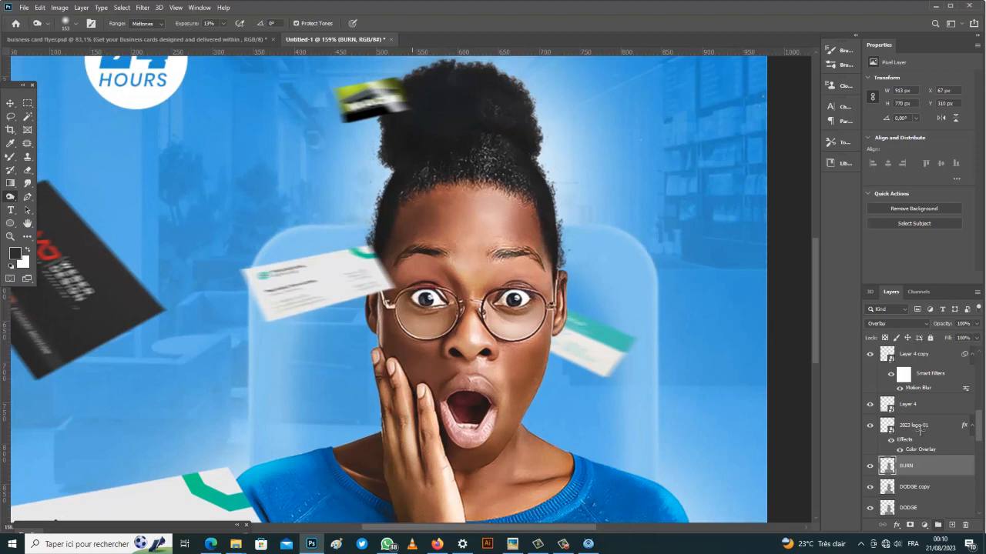
{"action": "scroll", "coordinate": [487, 115], "scroll_direction": "down", "scroll_amount": 2}
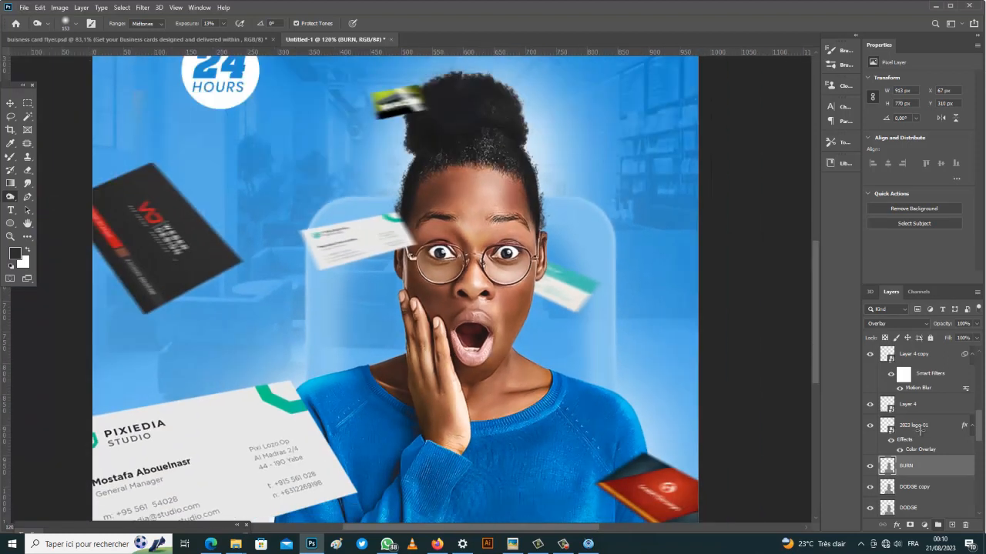
{"action": "scroll", "coordinate": [426, 293], "scroll_direction": "down", "scroll_amount": 4}
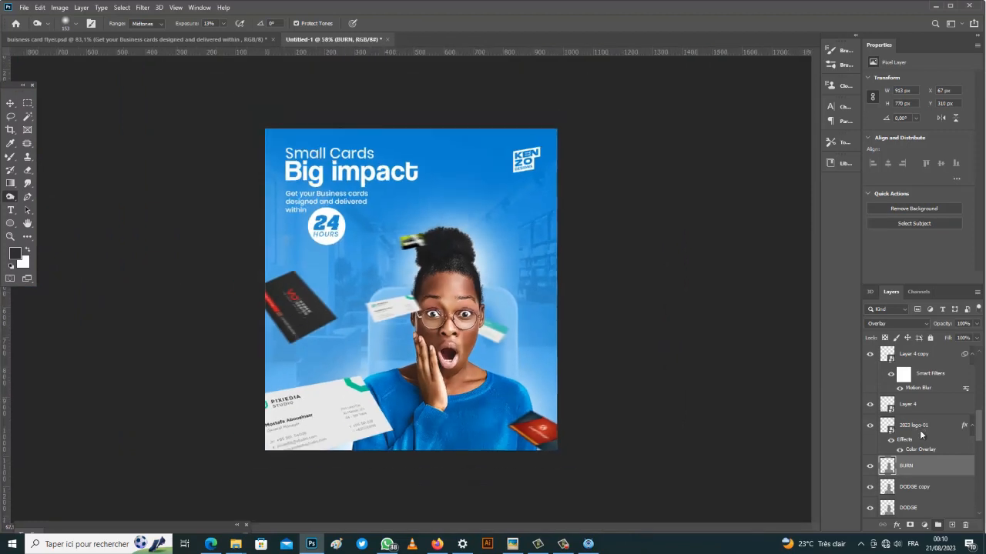
Step: Compare the woman with and without the BURN layer, reduce its fill, and deselect all layers
{"action": "left_click", "coordinate": [870, 466]}
{"action": "left_click", "coordinate": [870, 465]}
{"action": "left_click", "coordinate": [870, 466]}
{"action": "left_click", "coordinate": [870, 466]}
{"action": "left_click", "coordinate": [976, 338]}
{"action": "left_click_drag", "start_coordinate": [977, 350], "coordinate": [952, 349]}
{"action": "left_click", "coordinate": [10, 103]}
{"action": "left_click", "coordinate": [609, 377], "text": "ctrl"}
{"action": "key", "text": "ctrl+0"}
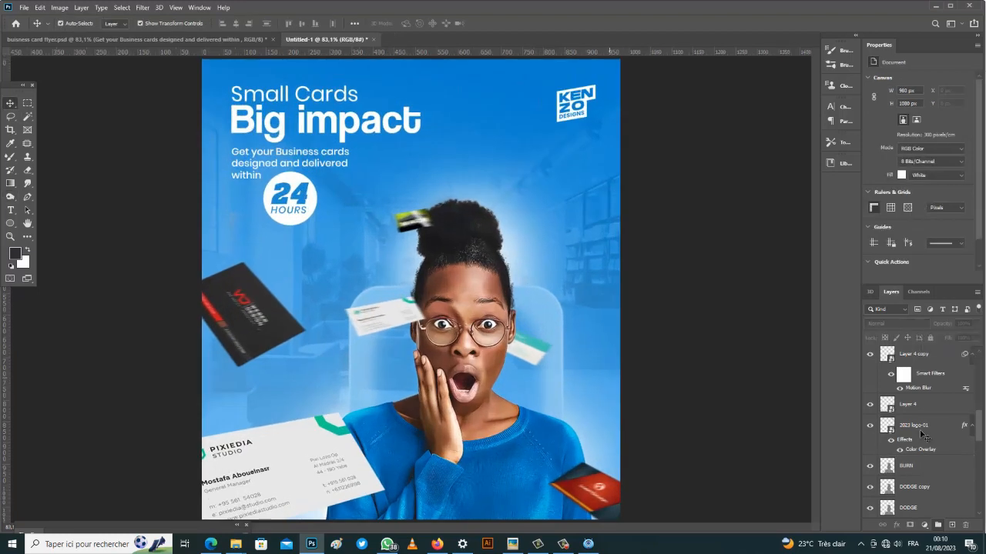
Step: Locate the white glow layer behind the woman by toggling its visibility, leave it shown, and select it
{"action": "left_click", "coordinate": [361, 400]}
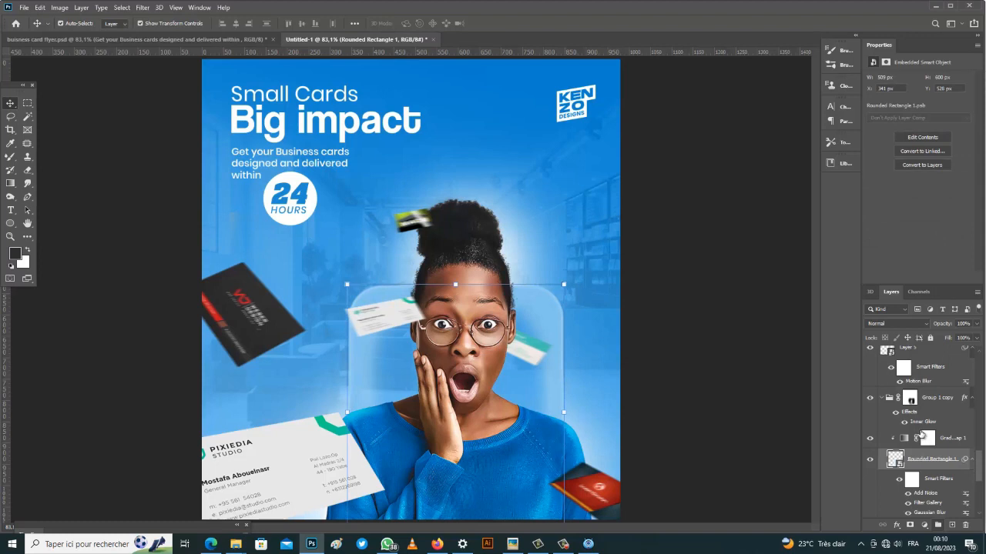
{"action": "scroll", "coordinate": [920, 435], "scroll_direction": "down", "scroll_amount": 2}
{"action": "left_click", "coordinate": [869, 445]}
{"action": "left_click", "coordinate": [869, 445]}
{"action": "left_click", "coordinate": [869, 445]}
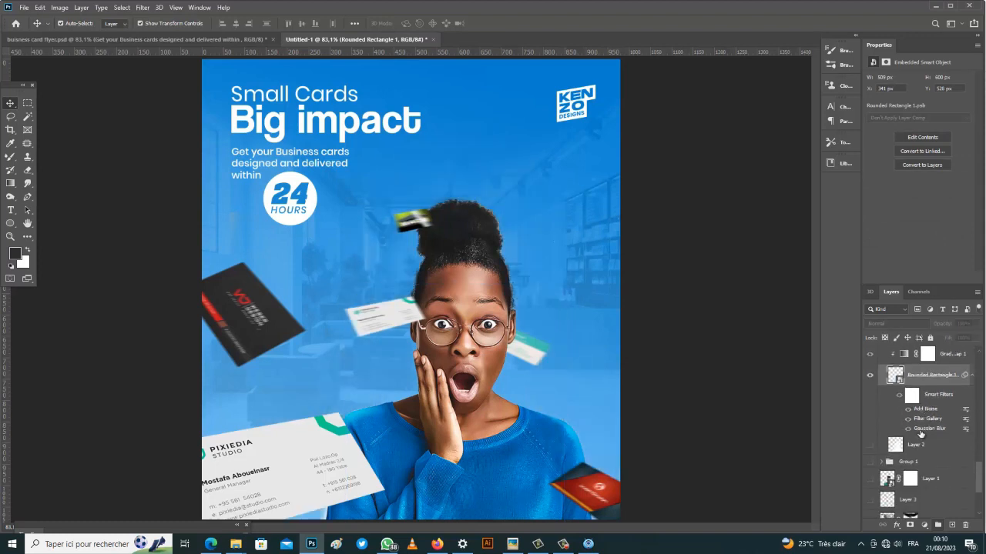
{"action": "left_click", "coordinate": [921, 436]}
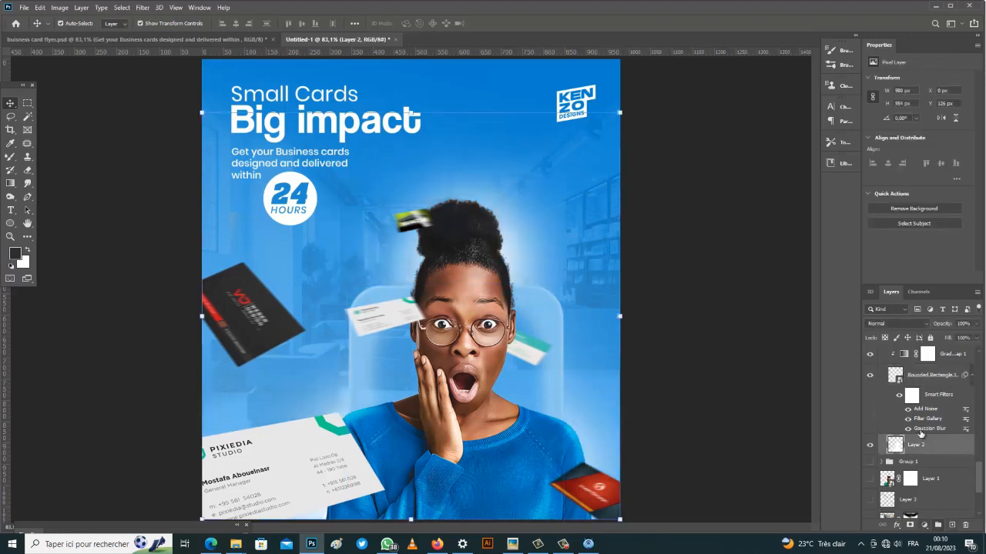
Step: Add a new layer above the white glow layer and paint a soft white spot beside the woman using the Brush at 78% opacity
{"action": "key", "text": "ctrl+shift+alt+n"}
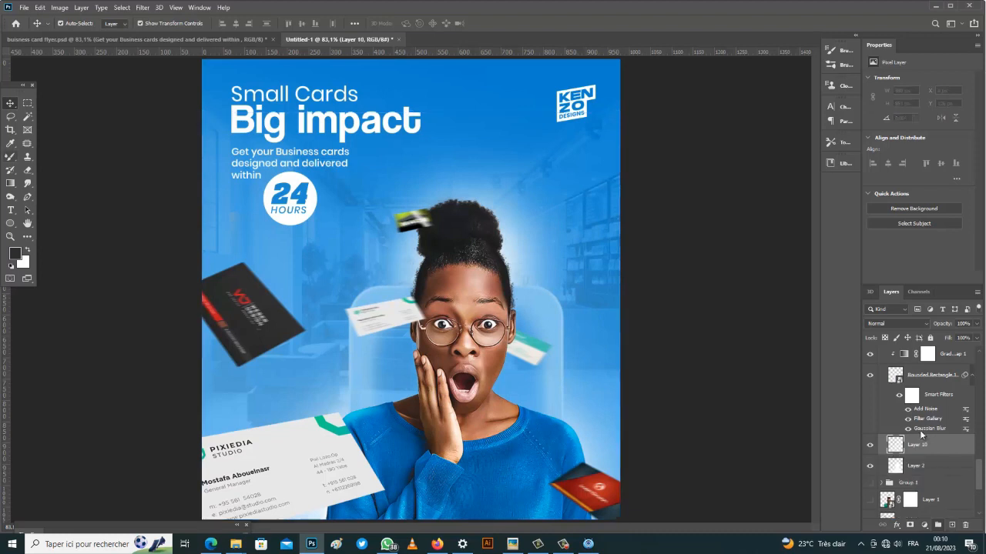
{"action": "left_click", "coordinate": [10, 157]}
{"action": "left_click", "coordinate": [53, 157]}
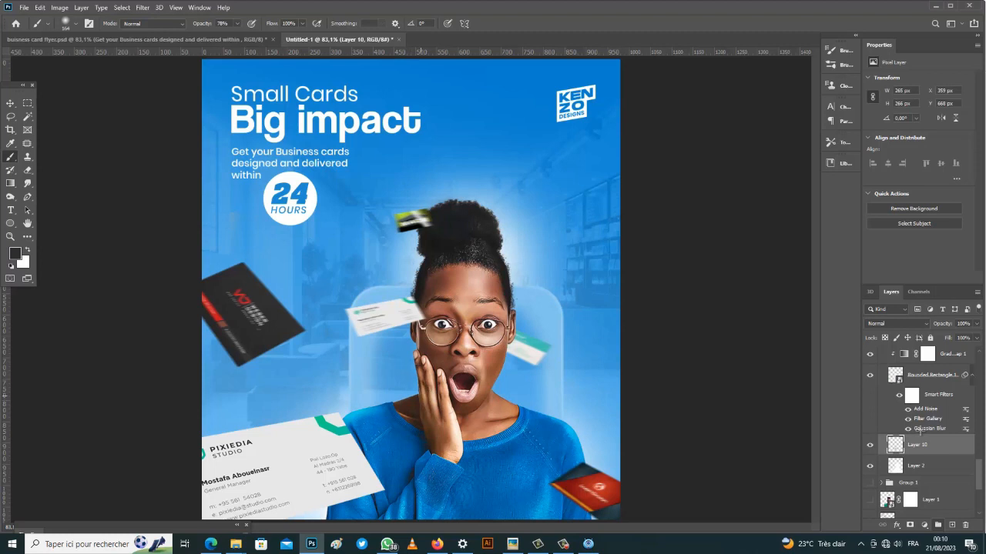
{"action": "key", "text": "x"}
{"action": "scroll", "coordinate": [920, 435], "scroll_direction": "up", "scroll_amount": 2}
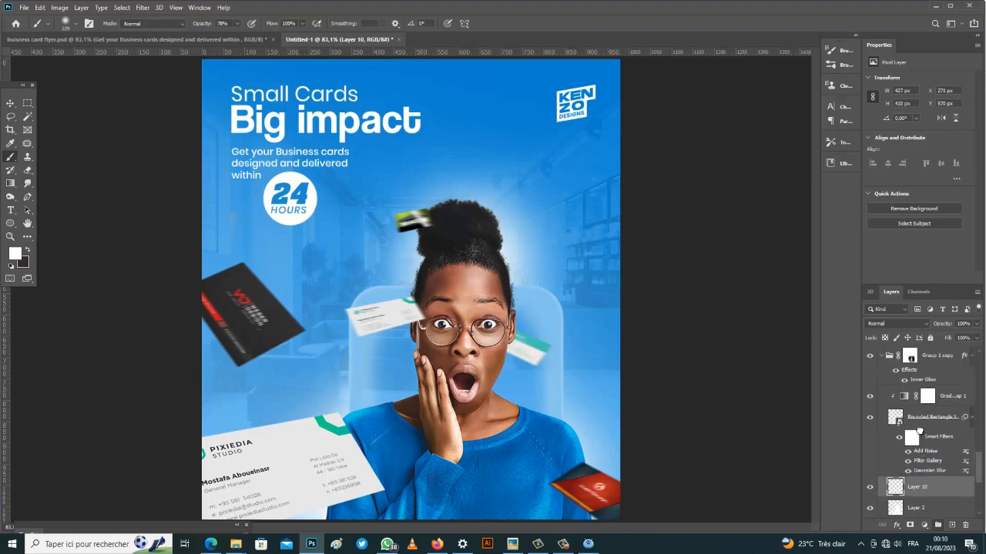
Step: Undo the trial white paint on Layer 10 and place the empty layer directly above the Group 1 copy group
{"action": "left_click_drag", "start_coordinate": [918, 431], "coordinate": [920, 435]}
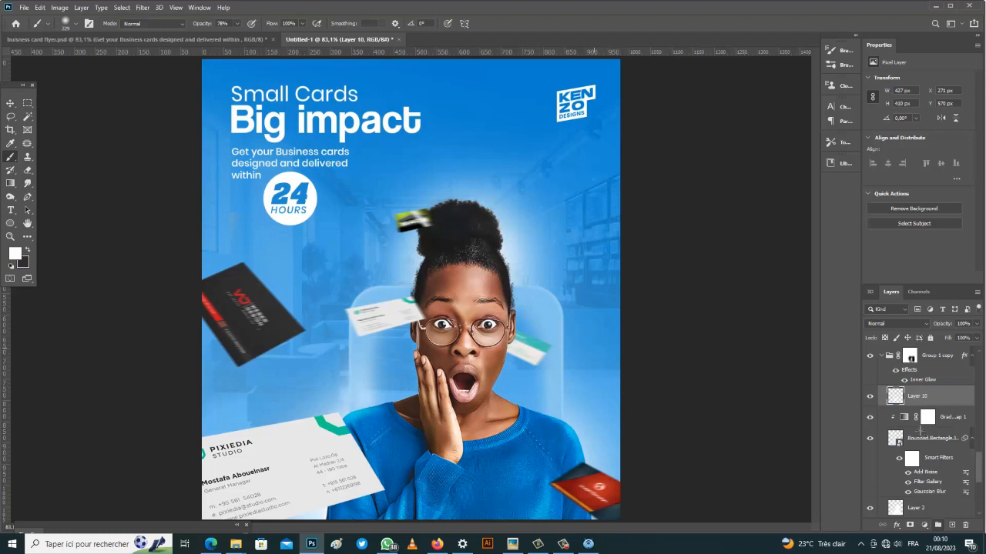
{"action": "scroll", "coordinate": [921, 433], "scroll_direction": "up", "scroll_amount": 1}
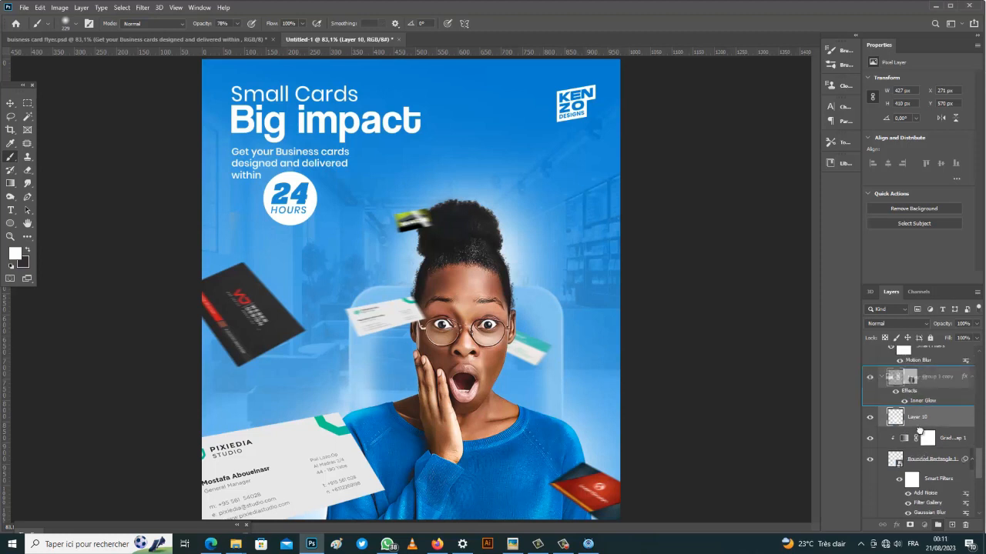
{"action": "key", "text": "ctrl+bracketright"}
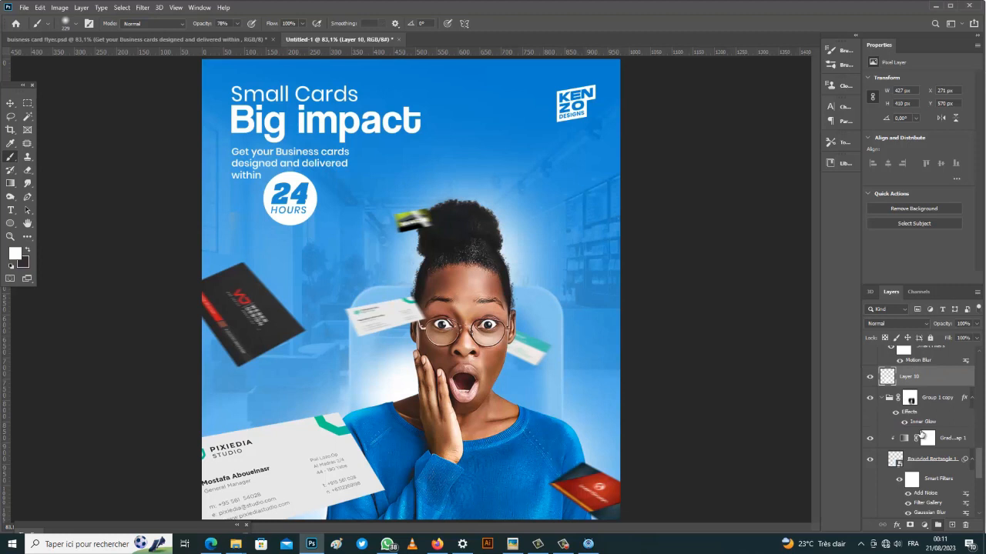
{"action": "key", "text": "Delete"}
{"action": "key", "text": "ctrl+z"}
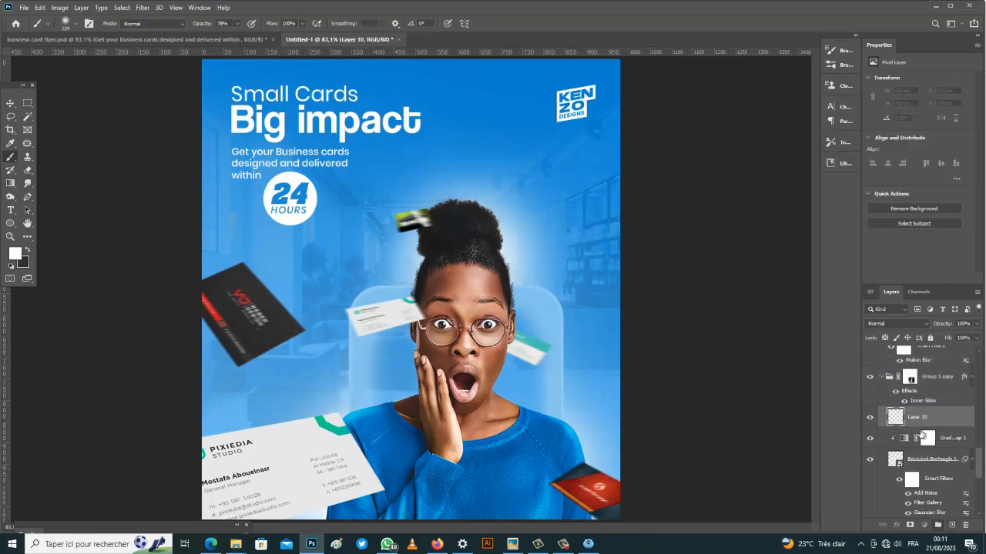
{"action": "key", "text": "ctrl+bracketright"}
Step: Set the brush opacity to 21% and paint a soft white glow behind both of the woman's shoulders on Layer 10
{"action": "key", "text": "7"}
{"action": "key", "text": "9"}
{"action": "key", "text": "2"}
{"action": "key", "text": "1"}
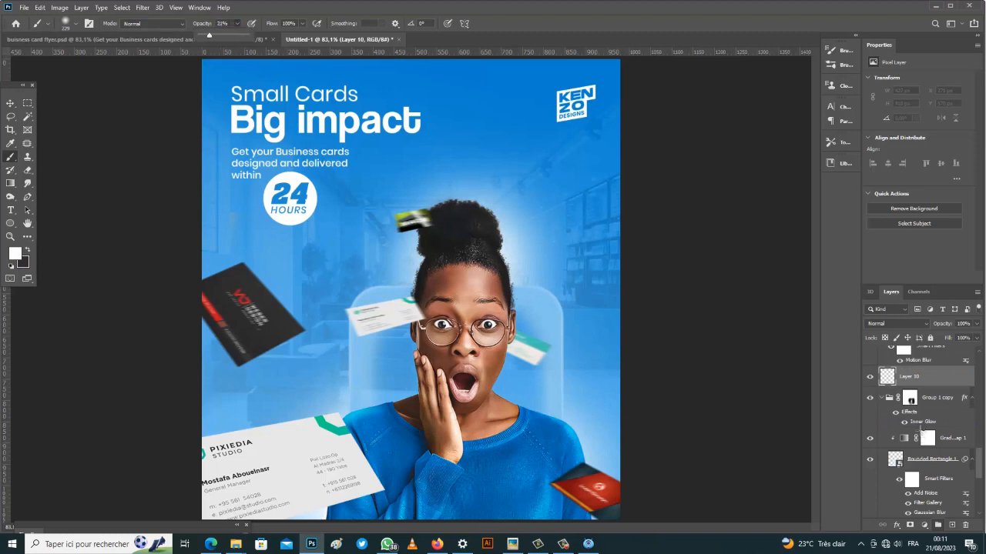
{"action": "left_click_drag", "start_coordinate": [457, 399], "coordinate": [466, 399]}
{"action": "left_click", "coordinate": [416, 394]}
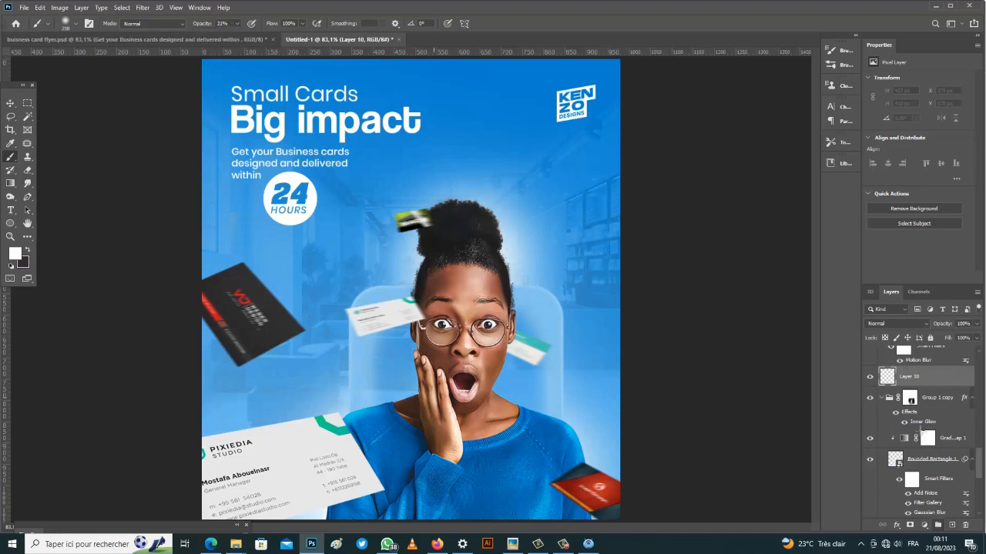
{"action": "left_click", "coordinate": [410, 394]}
{"action": "left_click", "coordinate": [409, 405]}
{"action": "left_click", "coordinate": [404, 402]}
{"action": "left_click", "coordinate": [397, 397]}
{"action": "left_click", "coordinate": [501, 399]}
{"action": "left_click", "coordinate": [503, 405]}
{"action": "left_click", "coordinate": [520, 397]}
{"action": "left_click", "coordinate": [505, 393]}
{"action": "left_click", "coordinate": [527, 394]}
{"action": "left_click", "coordinate": [511, 382]}
{"action": "left_click", "coordinate": [396, 402]}
{"action": "left_click", "coordinate": [395, 394]}
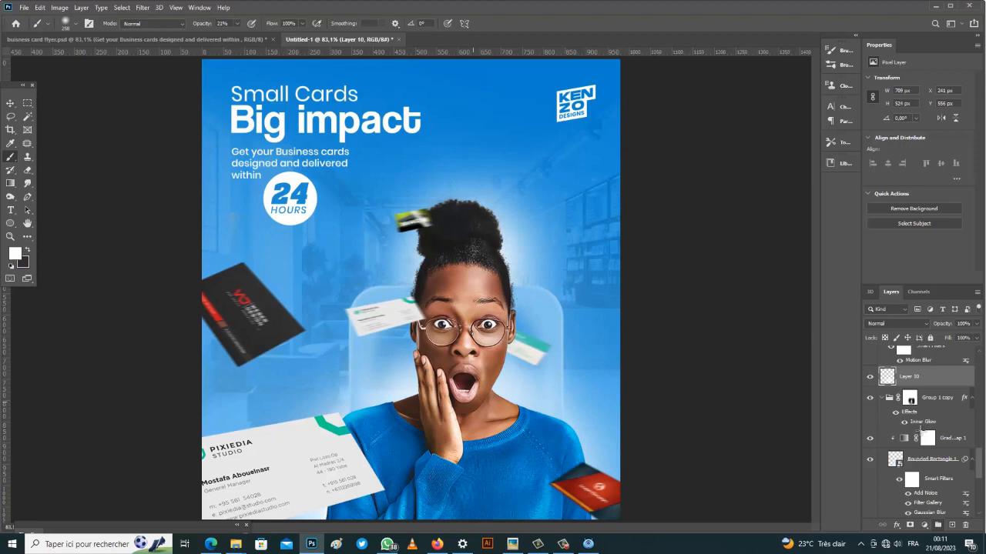
{"action": "scroll", "coordinate": [456, 420], "scroll_direction": "down", "scroll_amount": 3}
{"action": "scroll", "coordinate": [456, 420], "scroll_direction": "up", "scroll_amount": 4}
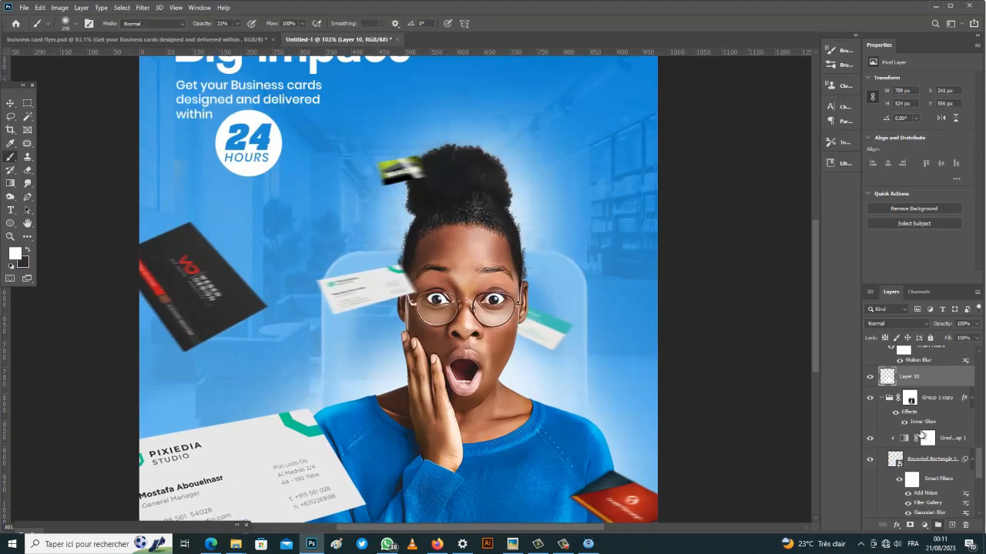
{"action": "left_click", "coordinate": [10, 103]}
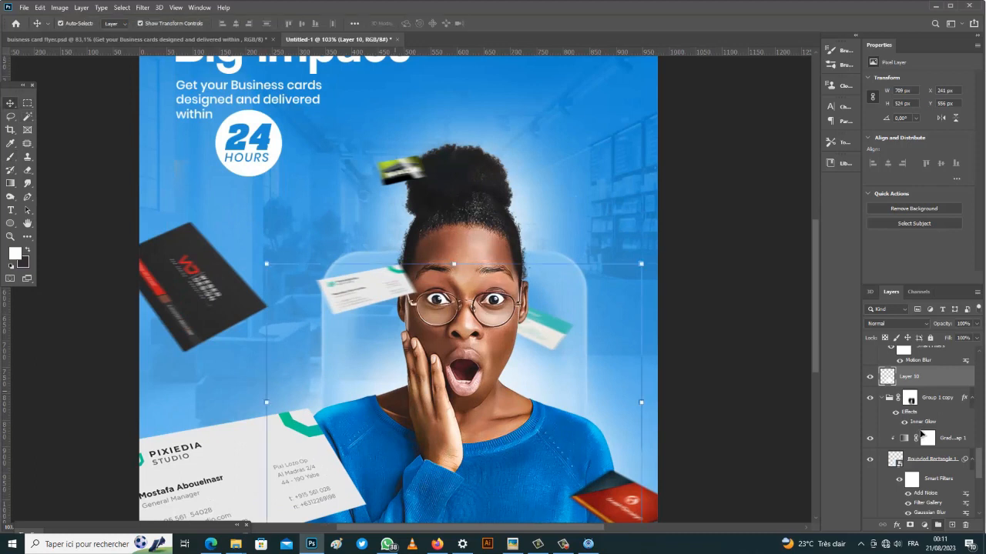
{"action": "left_click", "coordinate": [459, 370]}
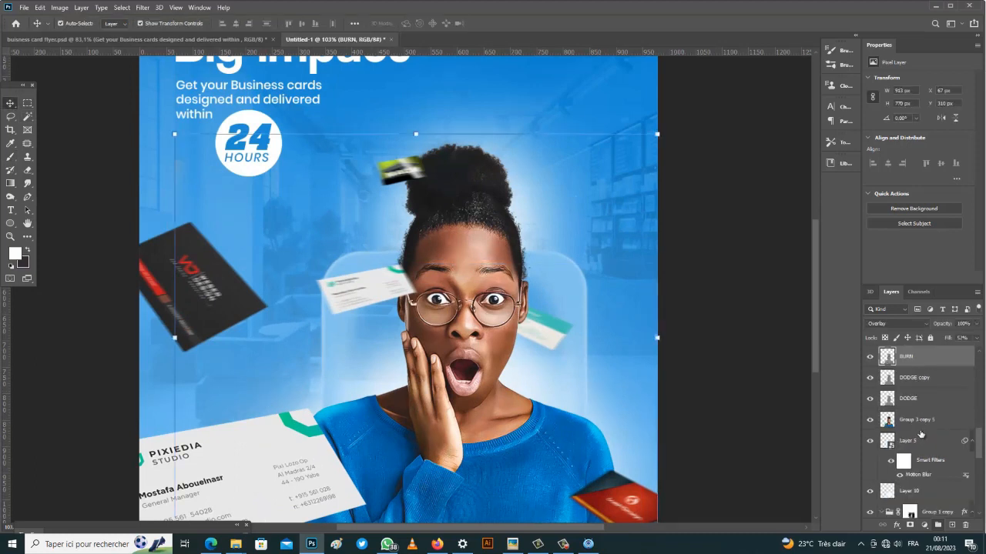
{"action": "key", "text": "alt+bracketleft"}
{"action": "key", "text": "b"}
{"action": "key", "text": "shift+b"}
{"action": "key", "text": "shift+b"}
{"action": "key", "text": "shift+b"}
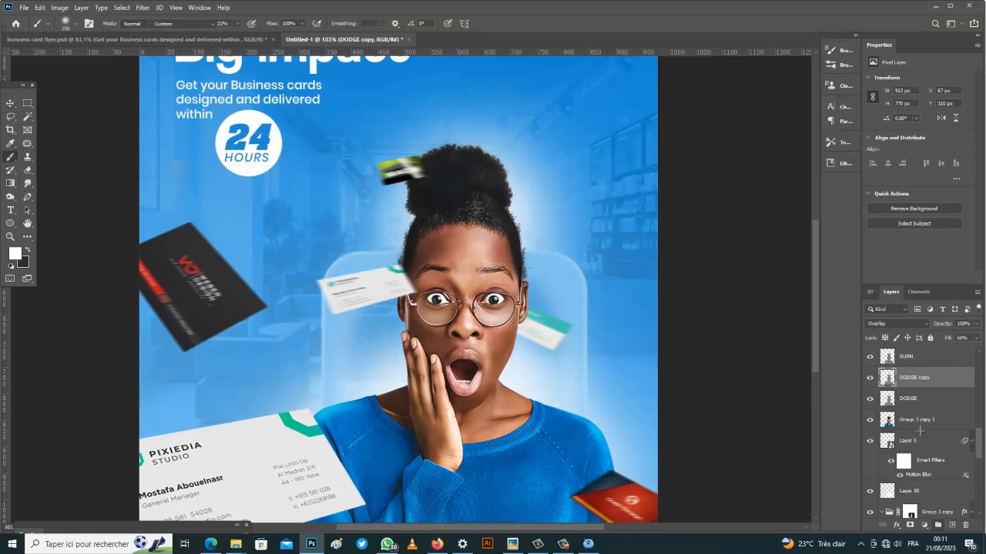
{"action": "key", "text": "ctrl+plus"}
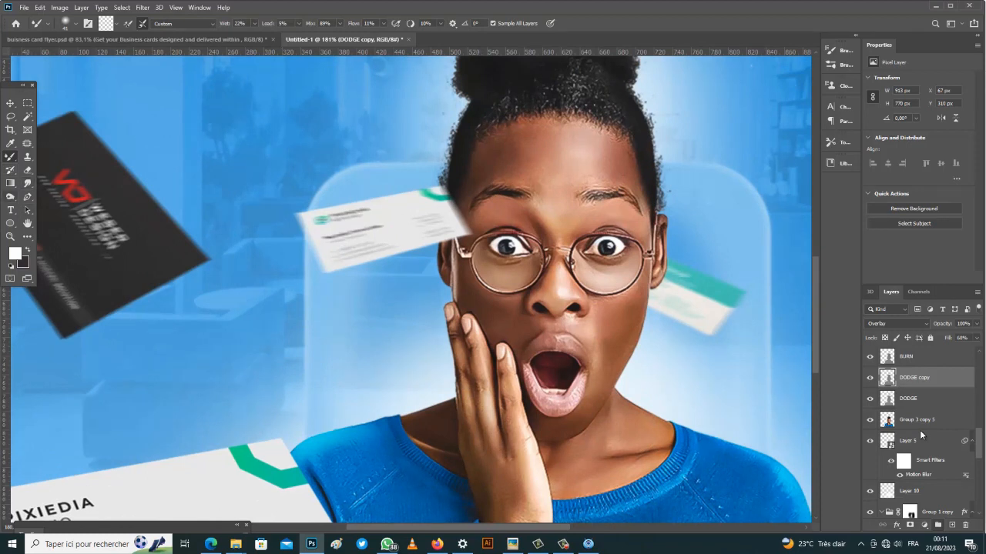
{"action": "left_click", "coordinate": [28, 183]}
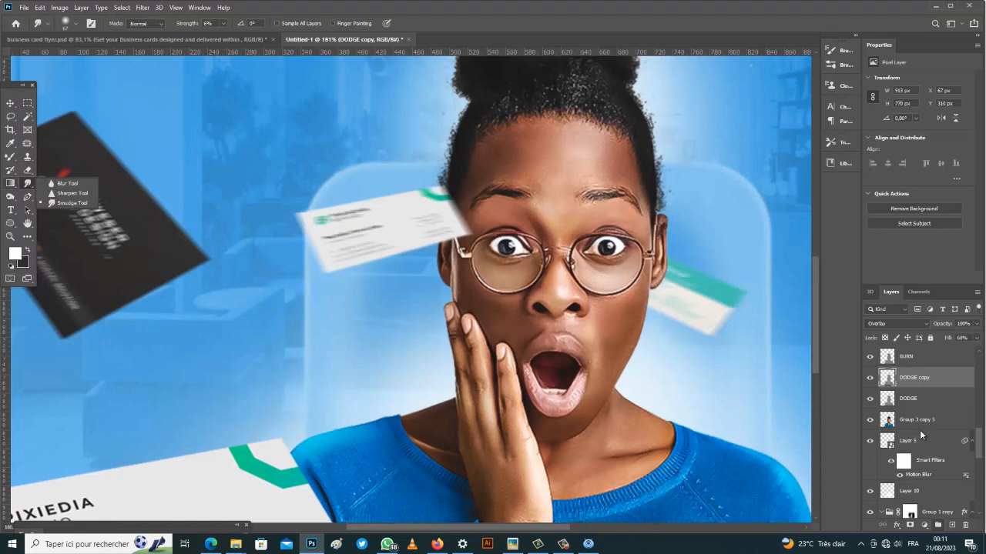
{"action": "left_click", "coordinate": [10, 197]}
{"action": "left_click", "coordinate": [54, 198]}
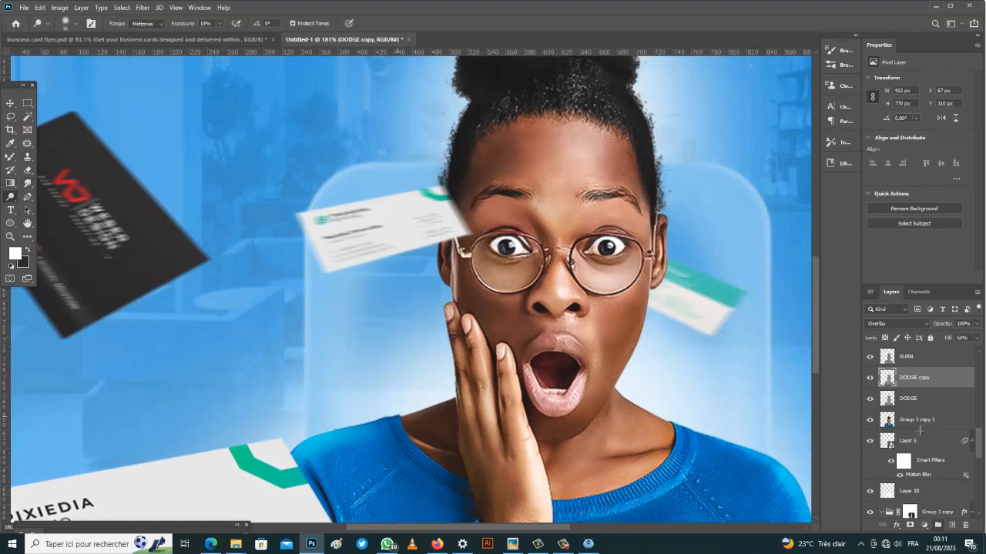
{"action": "key", "text": "ctrl+0"}
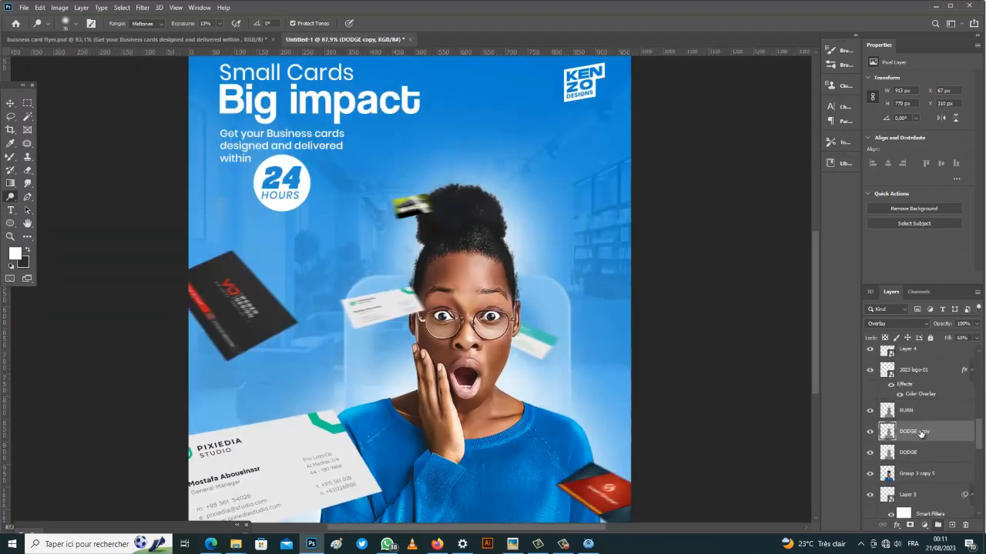
Step: Select Layer 10 again and extend the soft white glow around the woman's head and face with the Brush at 21% opacity
{"action": "left_click", "coordinate": [920, 436]}
{"action": "key", "text": "alt+bracketleft"}
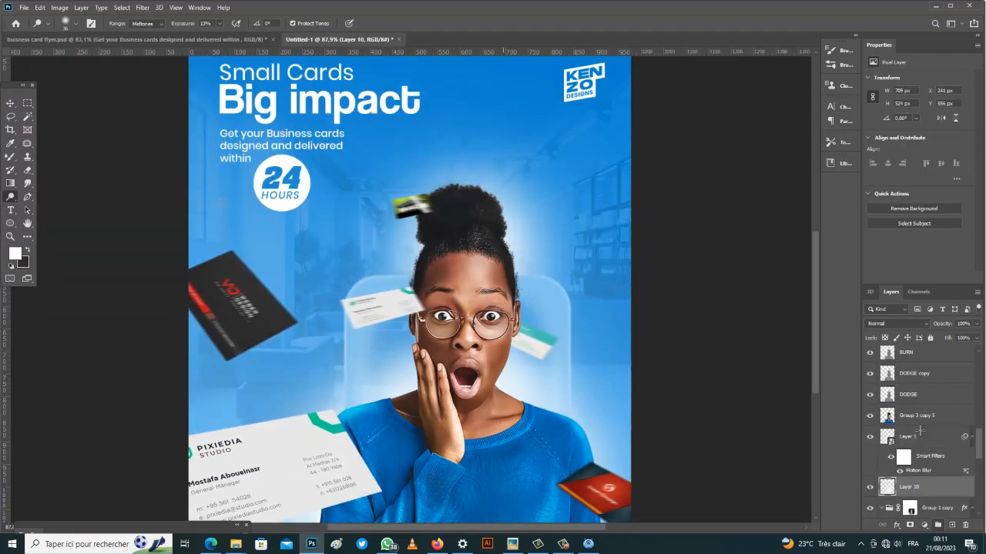
{"action": "left_click_drag", "start_coordinate": [501, 211], "coordinate": [519, 211]}
{"action": "left_click", "coordinate": [10, 157]}
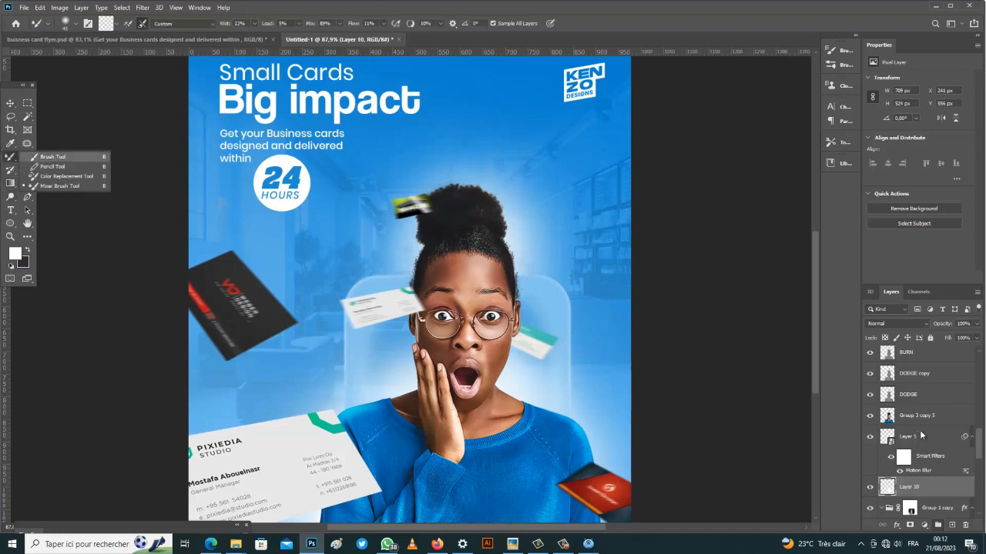
{"action": "left_click", "coordinate": [52, 156]}
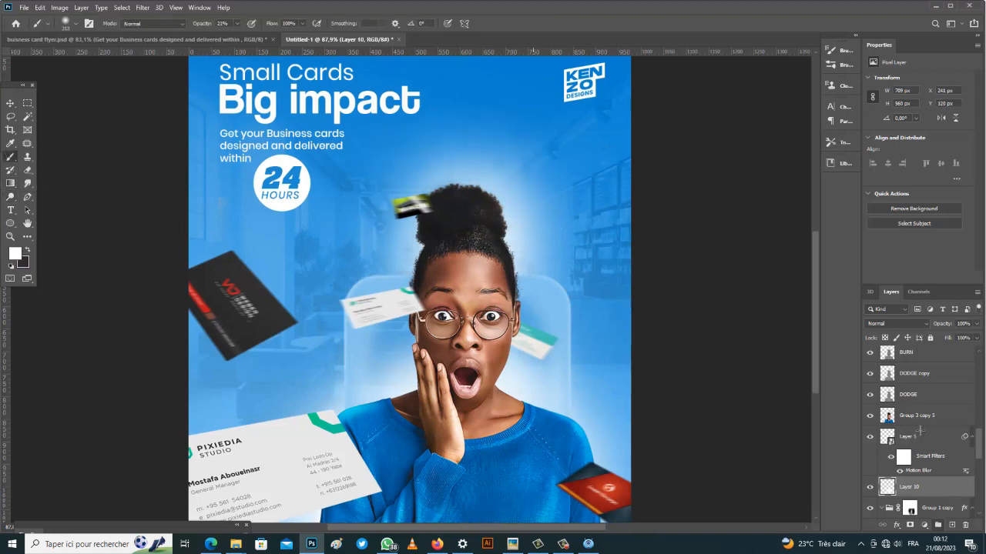
{"action": "left_click", "coordinate": [538, 214]}
{"action": "left_click", "coordinate": [408, 226]}
{"action": "left_click", "coordinate": [381, 275]}
{"action": "left_click", "coordinate": [531, 310]}
{"action": "left_click", "coordinate": [408, 334]}
{"action": "left_click", "coordinate": [405, 333]}
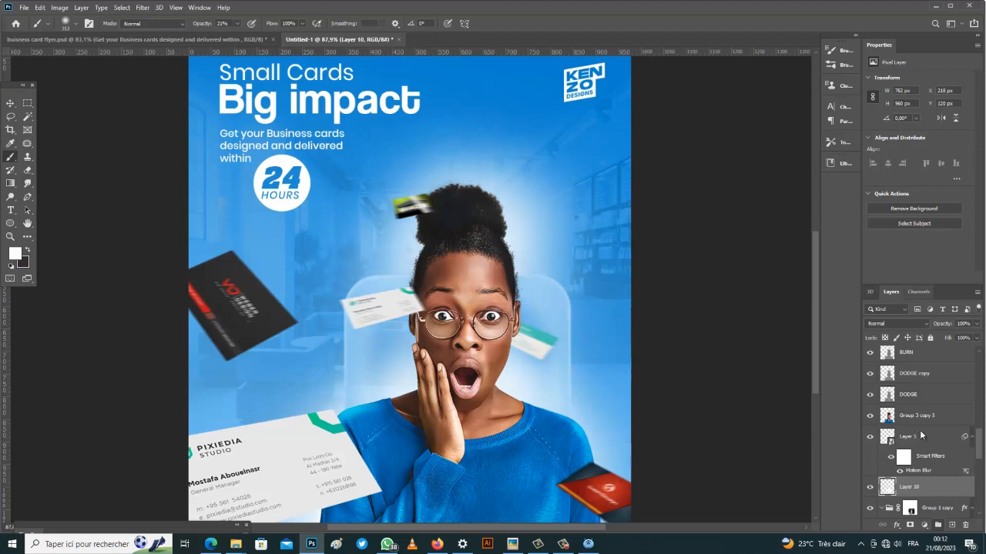
Step: Set Layer 10's blend mode to Luminosity and compare the flyer with and without the layer
{"action": "left_click", "coordinate": [914, 323]}
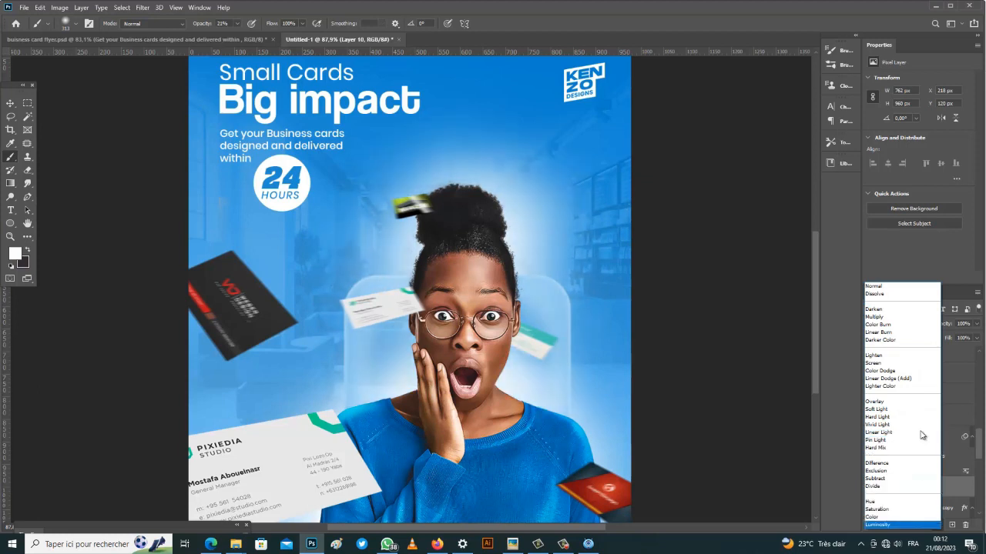
{"action": "key", "text": "Return"}
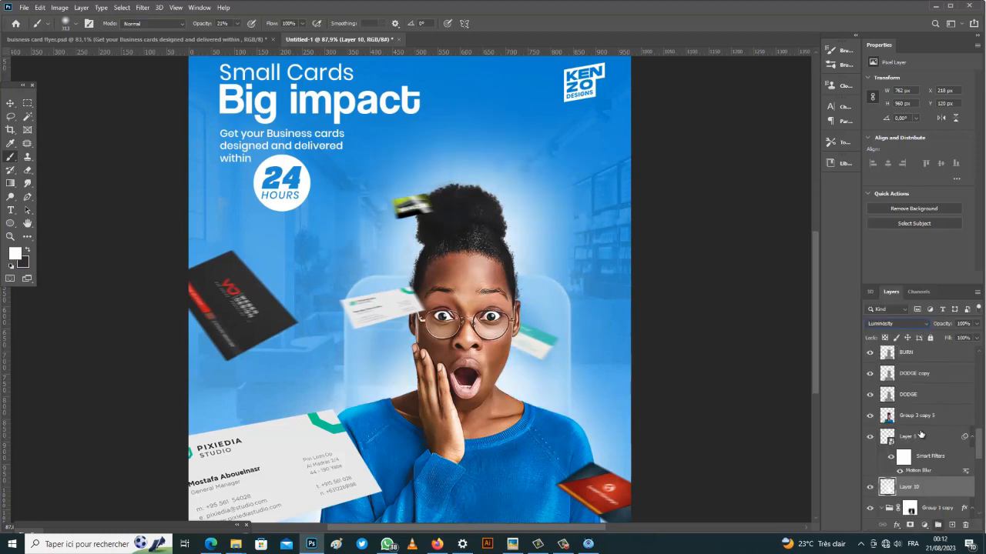
{"action": "key", "text": "ctrl+comma"}
{"action": "key", "text": "ctrl+comma"}
{"action": "key", "text": "ctrl+0"}
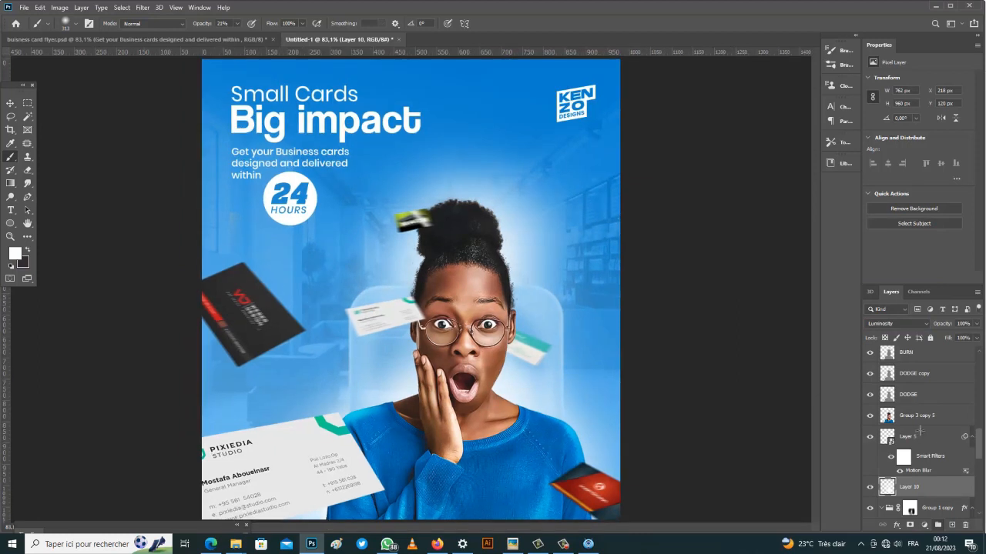
Step: Select the dark business card's layer and try a free transform on it
{"action": "key", "text": "ctrl+plus"}
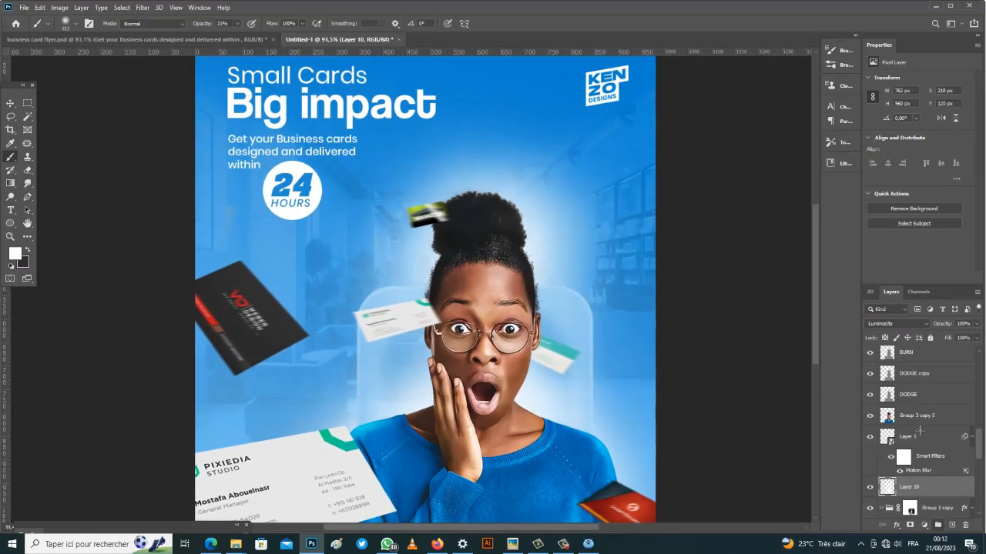
{"action": "key", "text": "v"}
{"action": "left_click", "coordinate": [264, 325]}
{"action": "key", "text": "ctrl+t"}
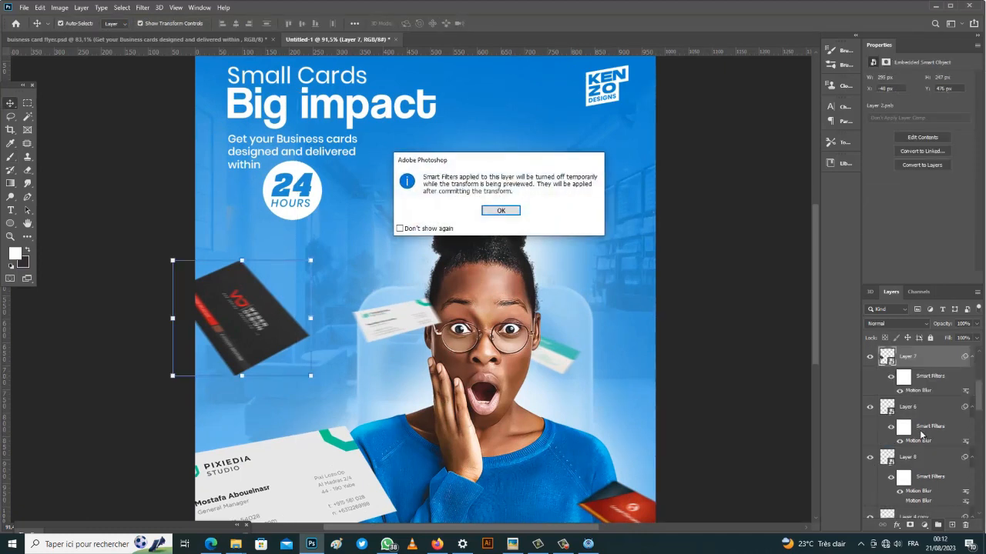
{"action": "key", "text": "Return"}
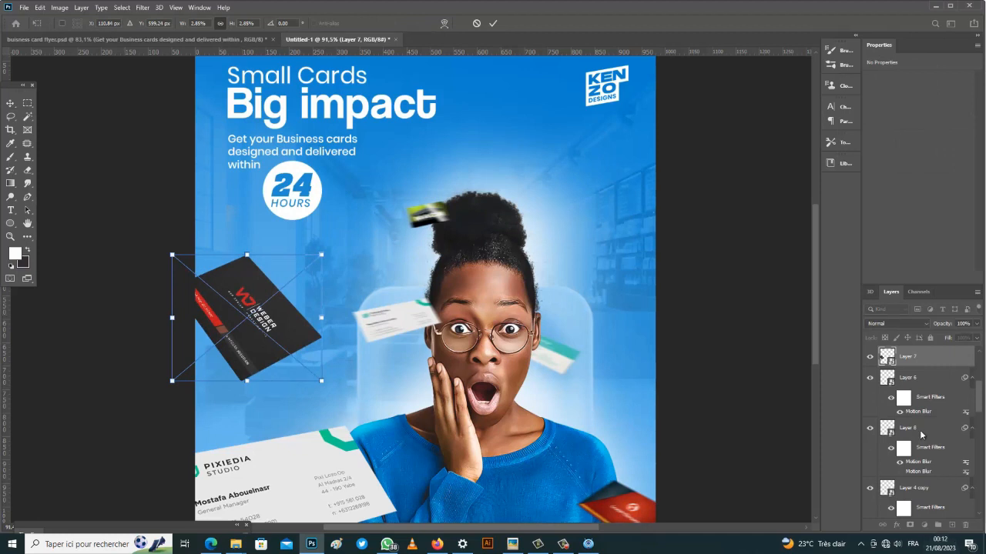
{"action": "key", "text": "Return"}
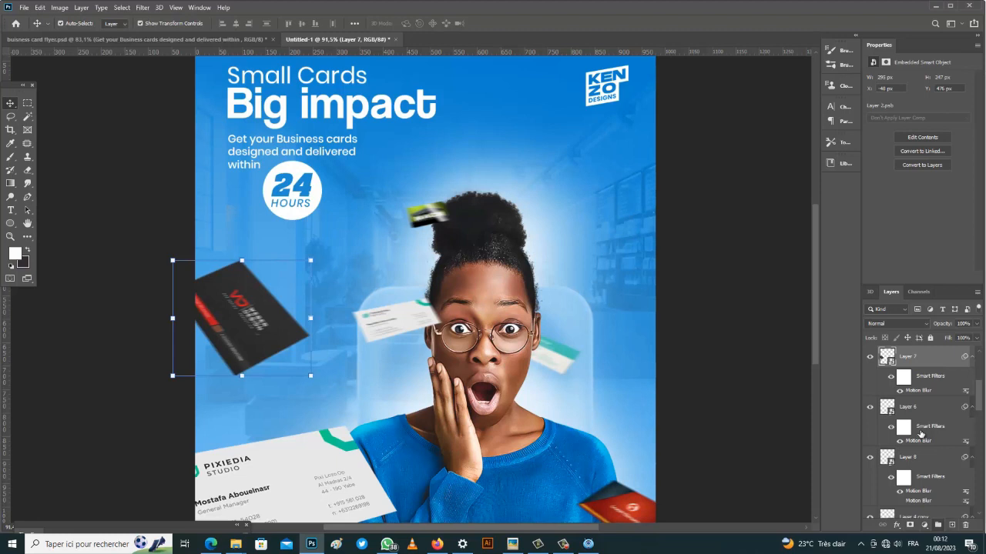
Step: Add a Curves adjustment clipped to the dark card, raise its midtones to output 150 at input 94, and invert its mask to black
{"action": "left_click", "coordinate": [923, 525]}
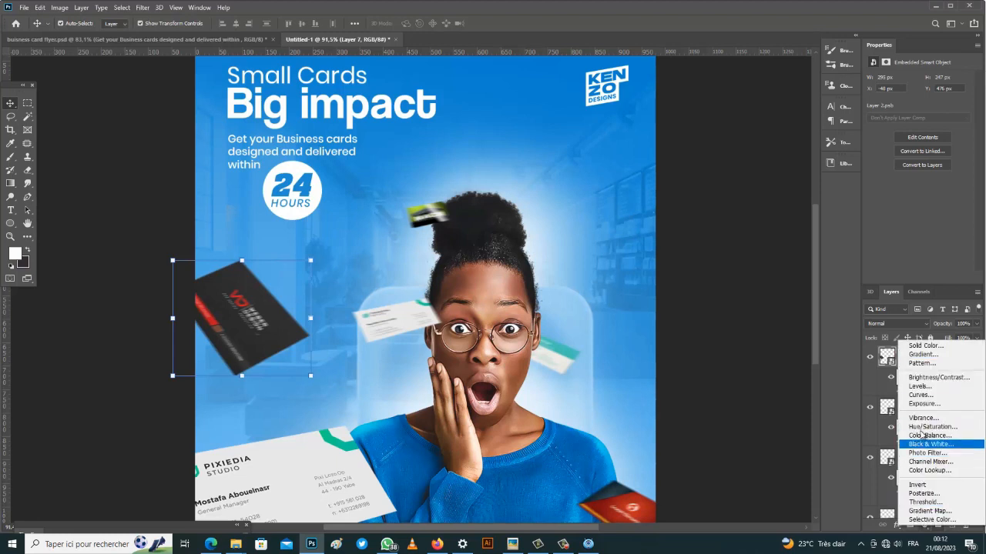
{"action": "key", "text": "Escape"}
{"action": "left_click", "coordinate": [896, 525]}
{"action": "left_click", "coordinate": [921, 516]}
{"action": "left_click", "coordinate": [924, 525]}
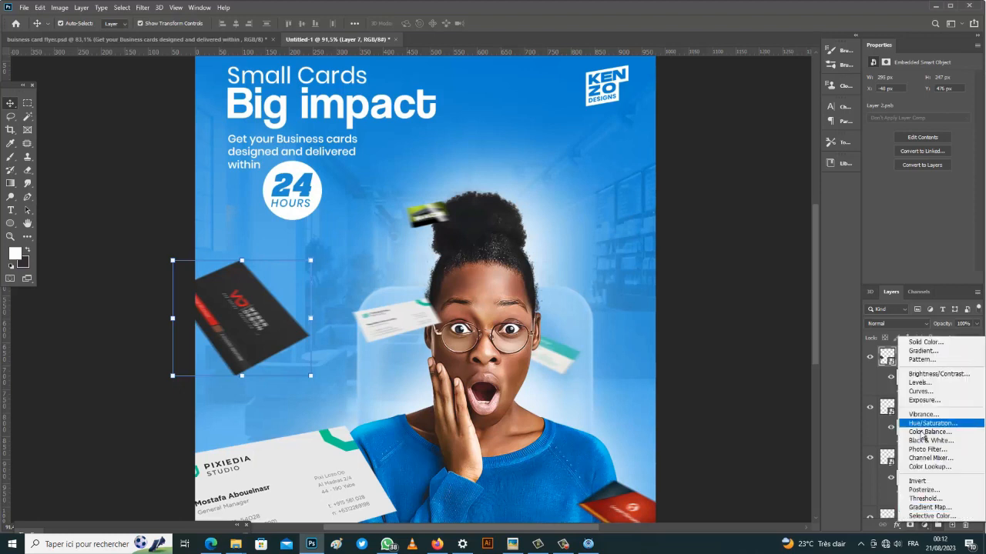
{"action": "left_click", "coordinate": [917, 391]}
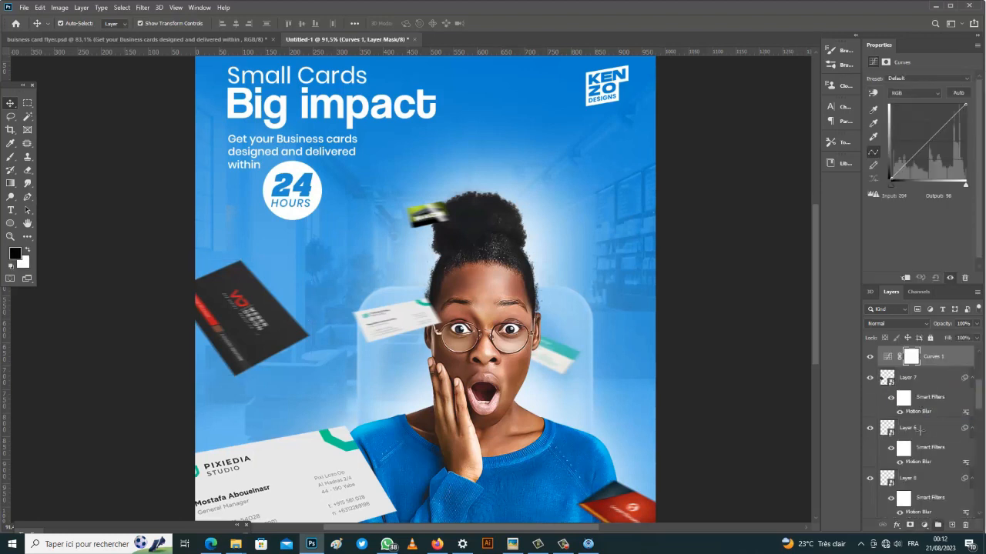
{"action": "left_click_drag", "start_coordinate": [925, 145], "coordinate": [919, 134]}
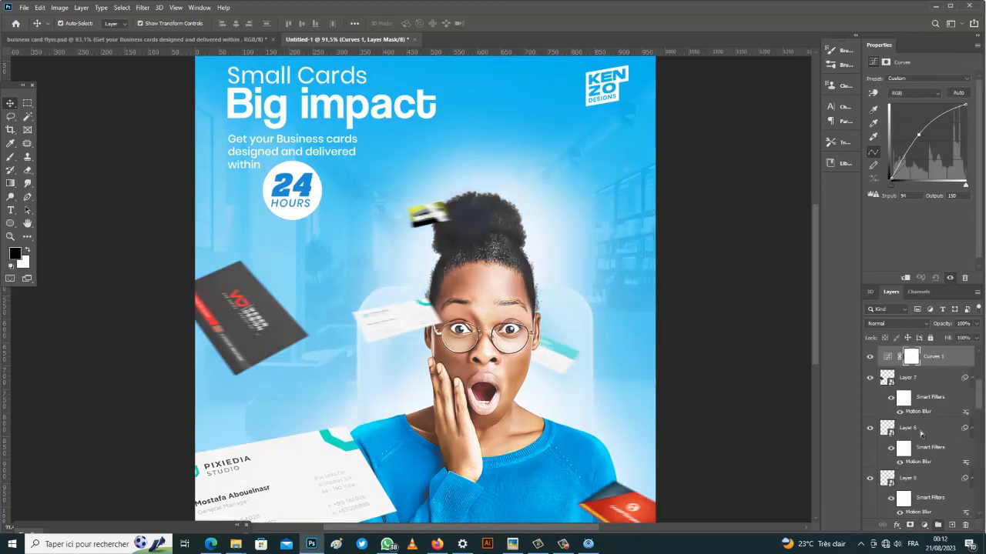
{"action": "key", "text": "ctrl+alt+g"}
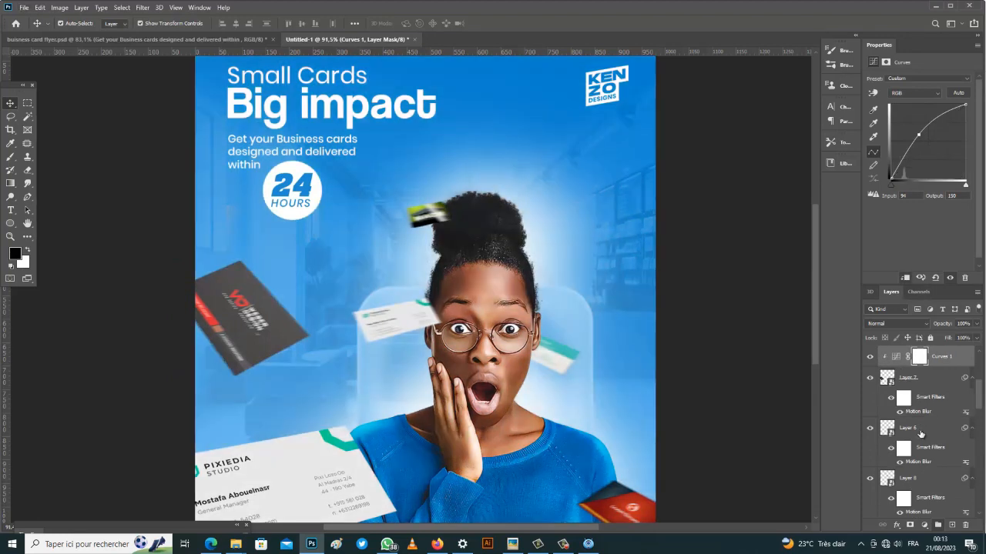
{"action": "key", "text": "ctrl+i"}
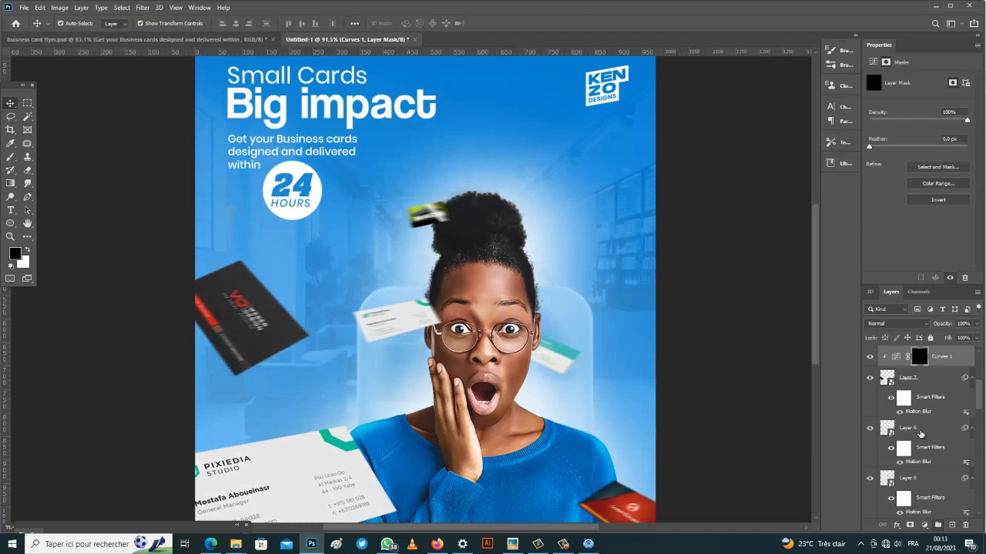
Step: Paint white on the Curves 1 mask along the dark card's edges with the Brush at 21% opacity to add highlights
{"action": "key", "text": "b"}
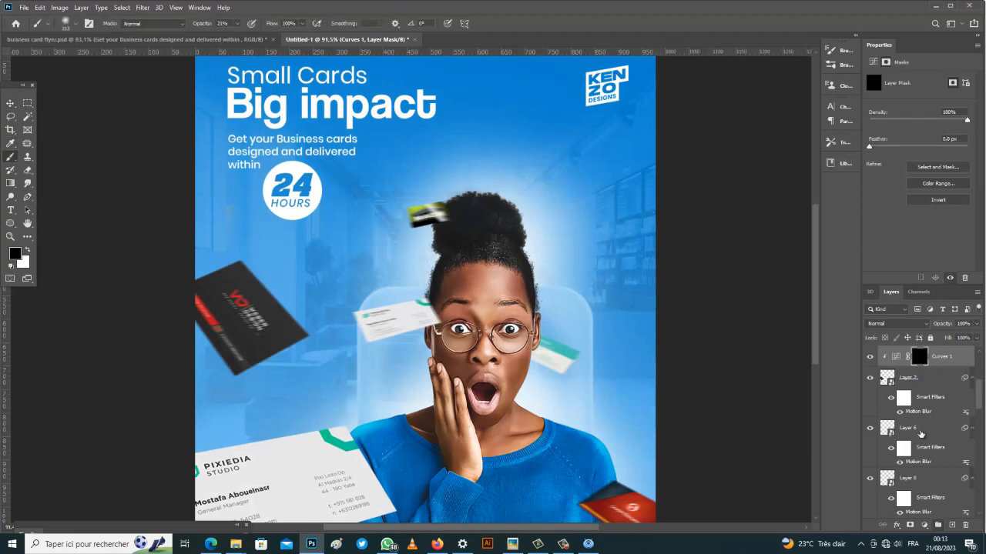
{"action": "key", "text": "x"}
{"action": "scroll", "coordinate": [228, 285], "scroll_direction": "up", "scroll_amount": 4}
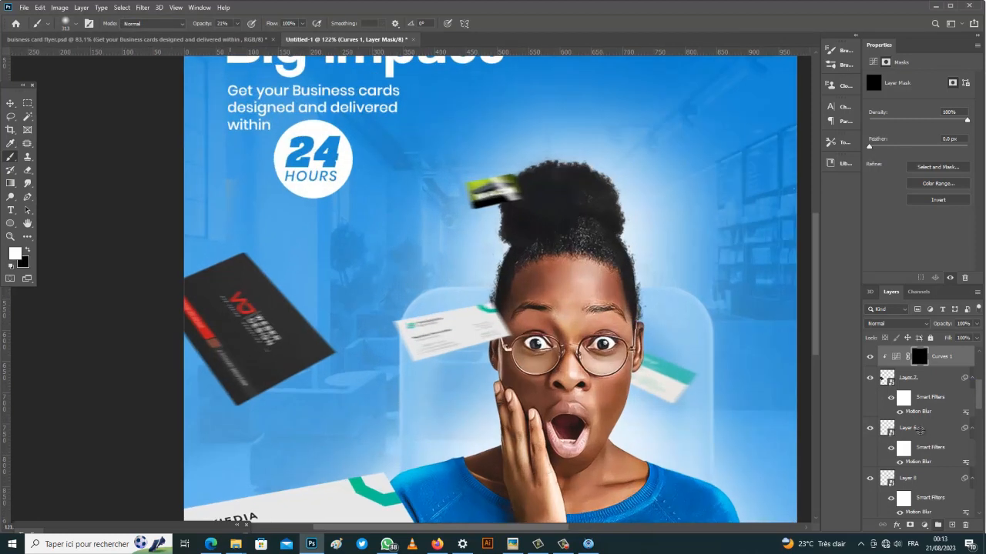
{"action": "left_click_drag", "start_coordinate": [322, 315], "coordinate": [289, 315]}
{"action": "mouse_move", "coordinate": [255, 298]}
{"action": "left_mouse_down"}
{"action": "mouse_move", "coordinate": [253, 281]}
{"action": "mouse_move", "coordinate": [271, 263]}
{"action": "left_mouse_up"}
{"action": "scroll", "coordinate": [258, 257], "scroll_direction": "up", "scroll_amount": 1}
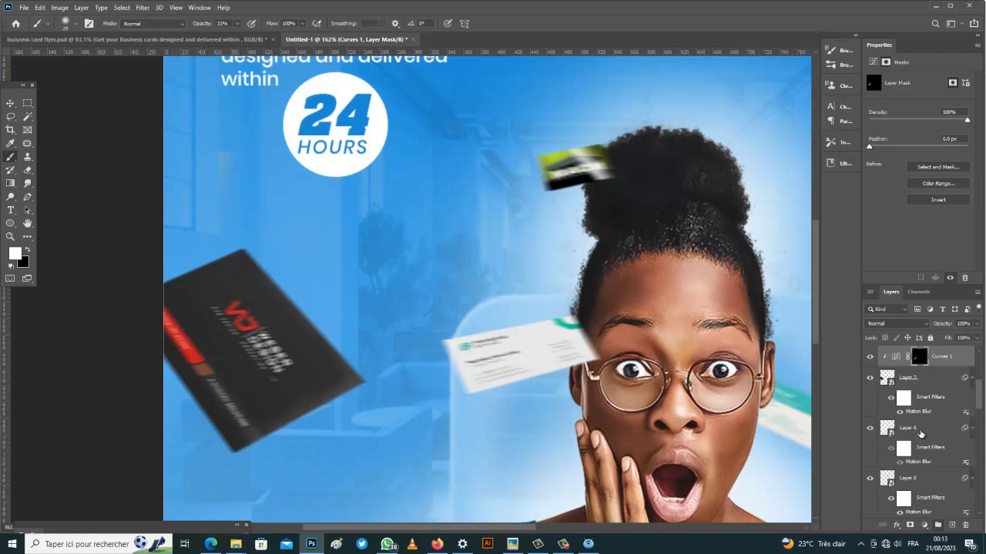
Step: Add a new empty layer directly above Layer 6 and set the foreground colour to black, 000000
{"action": "left_click", "coordinate": [920, 434]}
{"action": "key", "text": "ctrl+shift+alt+n"}
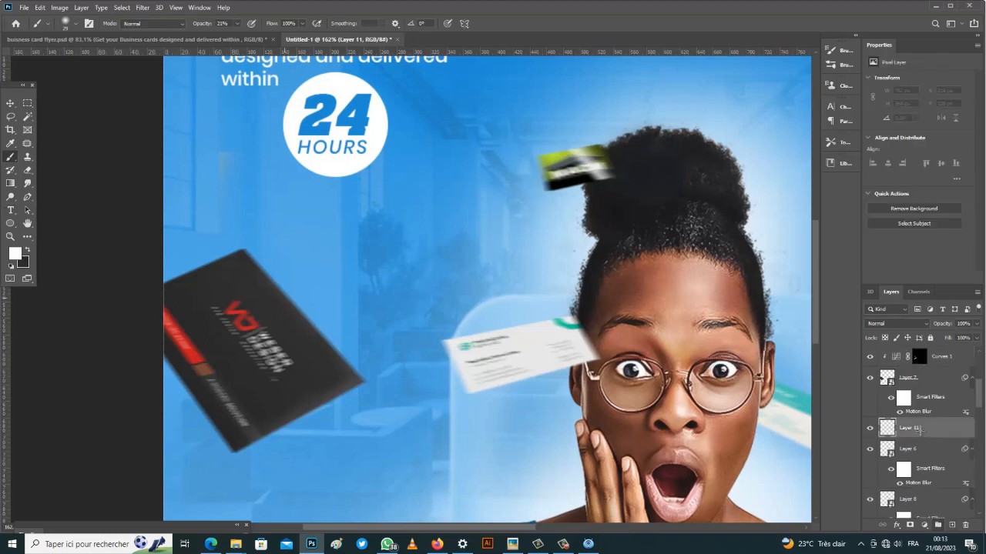
{"action": "key", "text": "x"}
{"action": "type", "text": "n000000"}
{"action": "key", "text": "Return"}
{"action": "key", "text": "b"}
{"action": "key", "text": "ctrl+0"}
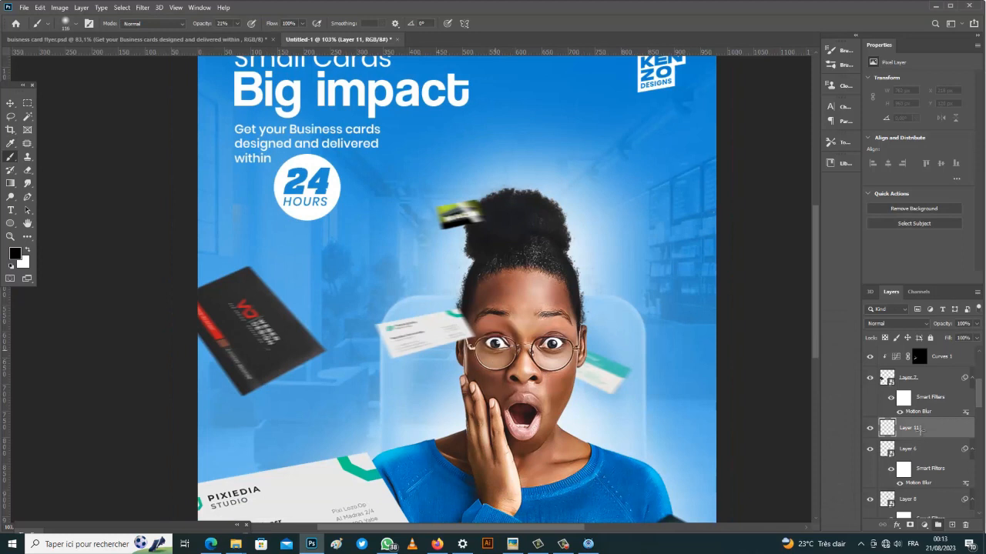
Step: Try painting soft black shading around the woman and the flying cards on Layer 11, and hide the layer
{"action": "mouse_move", "coordinate": [511, 324]}
{"action": "left_mouse_down"}
{"action": "mouse_move", "coordinate": [500, 324]}
{"action": "mouse_move", "coordinate": [514, 317]}
{"action": "left_mouse_up"}
{"action": "mouse_move", "coordinate": [440, 242]}
{"action": "left_mouse_down"}
{"action": "mouse_move", "coordinate": [434, 390]}
{"action": "mouse_move", "coordinate": [504, 231]}
{"action": "mouse_move", "coordinate": [628, 316]}
{"action": "mouse_move", "coordinate": [528, 339]}
{"action": "left_mouse_up"}
{"action": "mouse_move", "coordinate": [463, 423]}
{"action": "left_mouse_down"}
{"action": "mouse_move", "coordinate": [238, 437]}
{"action": "mouse_move", "coordinate": [299, 302]}
{"action": "left_mouse_up"}
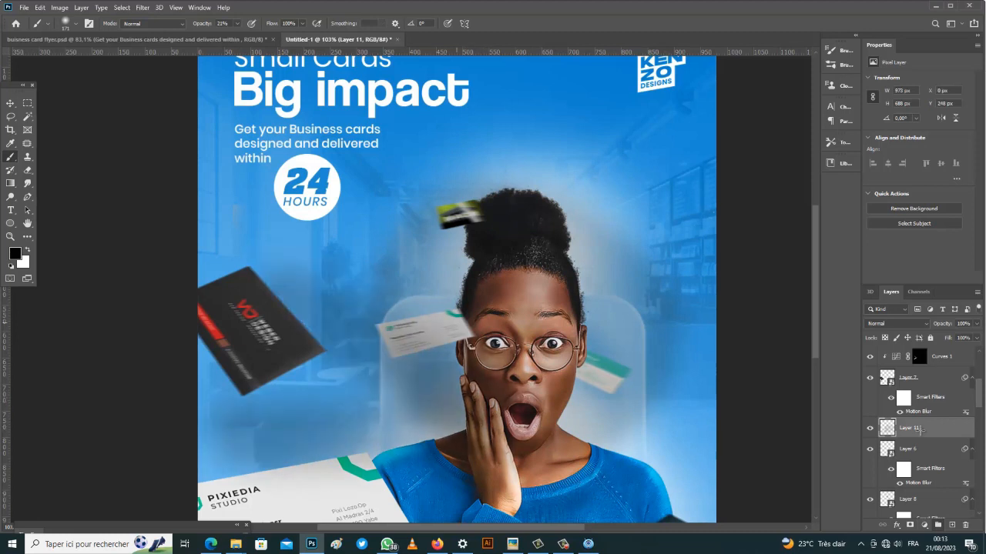
{"action": "left_click_drag", "start_coordinate": [354, 319], "coordinate": [454, 235]}
{"action": "mouse_move", "coordinate": [532, 314]}
{"action": "left_mouse_down"}
{"action": "mouse_move", "coordinate": [617, 219]}
{"action": "mouse_move", "coordinate": [576, 412]}
{"action": "mouse_move", "coordinate": [617, 470]}
{"action": "mouse_move", "coordinate": [500, 466]}
{"action": "left_mouse_up"}
{"action": "left_click_drag", "start_coordinate": [411, 484], "coordinate": [351, 492]}
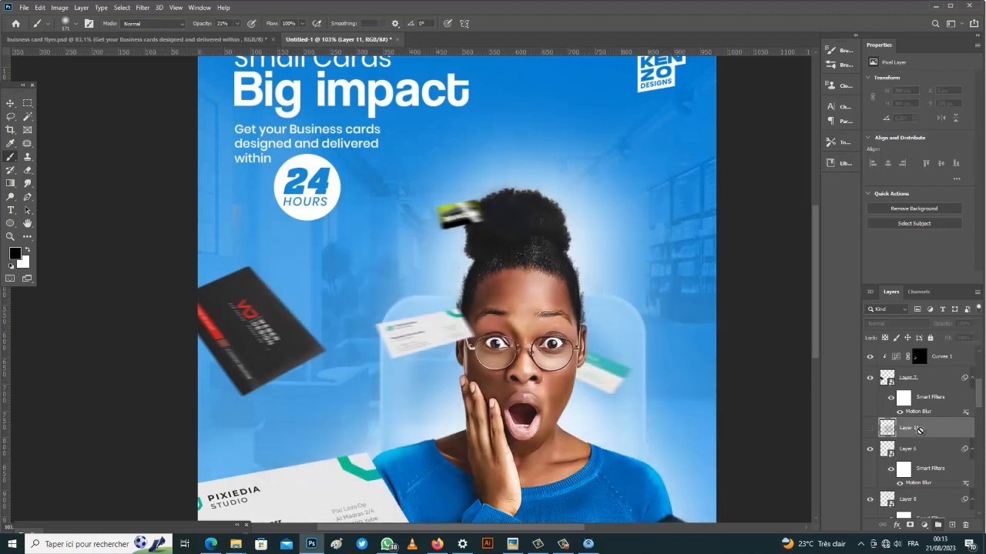
{"action": "key", "text": "v"}
{"action": "key", "text": "Delete"}
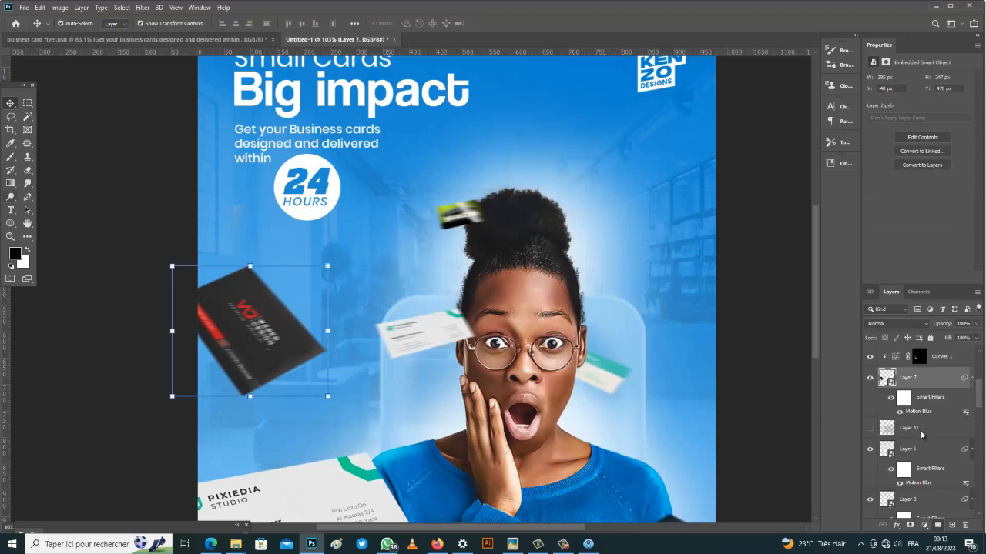
Step: Select the Curves 1 mask and brush more white along the dark card's upper and outer edges at 21% opacity
{"action": "key", "text": "b"}
{"action": "key", "text": "ctrl+plus"}
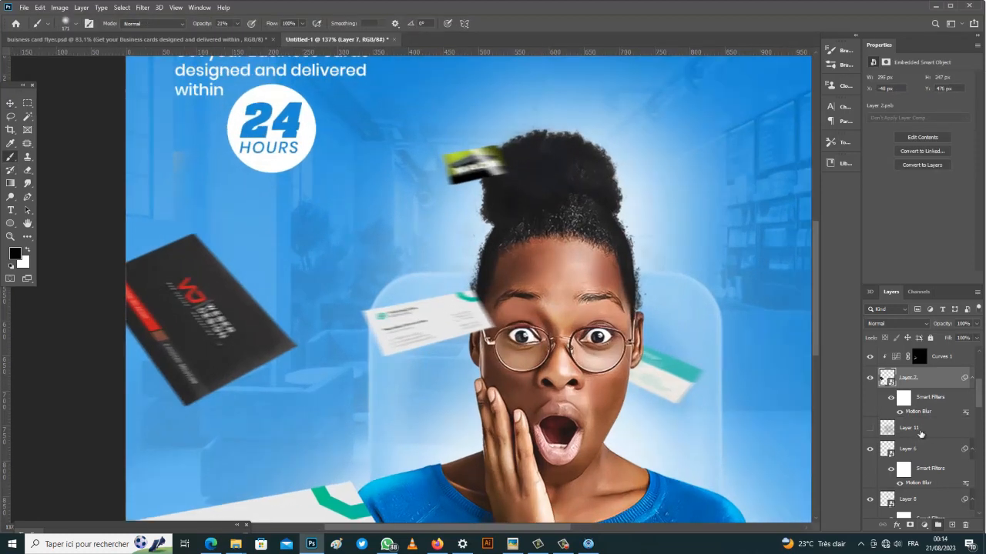
{"action": "left_click", "coordinate": [920, 357]}
{"action": "scroll", "coordinate": [233, 306], "scroll_direction": "up", "scroll_amount": 2}
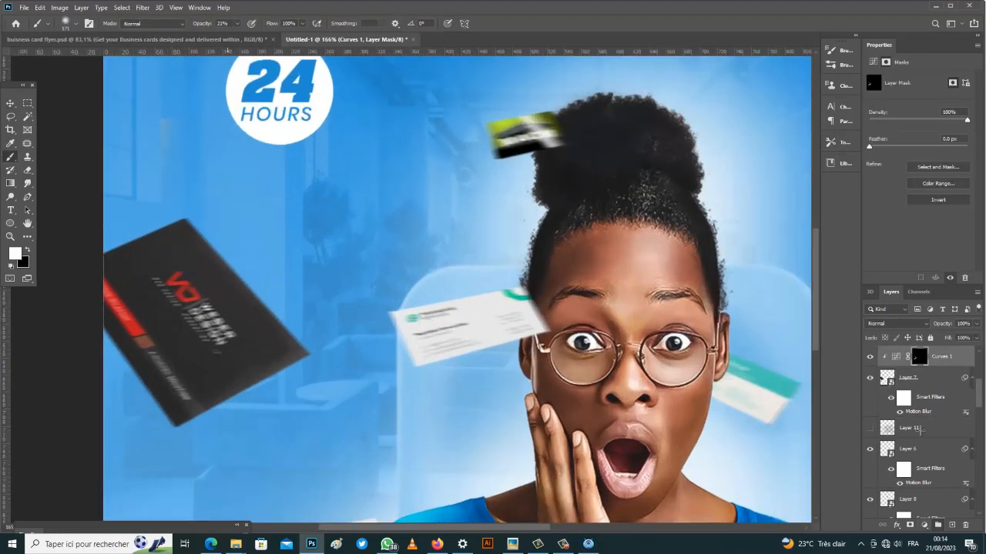
{"action": "mouse_move", "coordinate": [243, 275]}
{"action": "left_mouse_down"}
{"action": "mouse_move", "coordinate": [209, 274]}
{"action": "mouse_move", "coordinate": [220, 270]}
{"action": "left_mouse_up"}
{"action": "left_click_drag", "start_coordinate": [197, 232], "coordinate": [193, 231]}
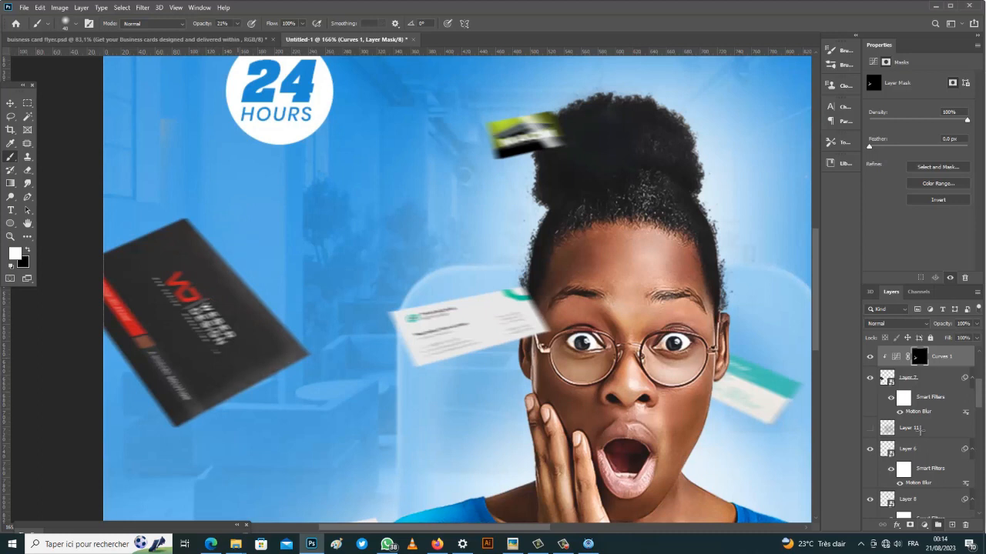
Step: Set the Curves 1 adjustment's blend mode to Luminosity
{"action": "left_click", "coordinate": [912, 324]}
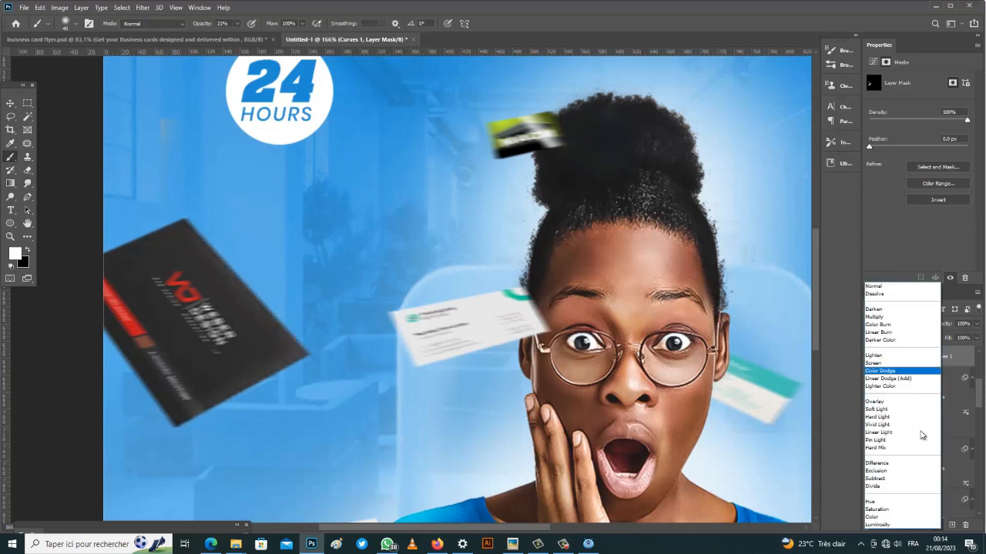
{"action": "key", "text": "Down"}
{"action": "key", "text": "Down"}
{"action": "key", "text": "Down"}
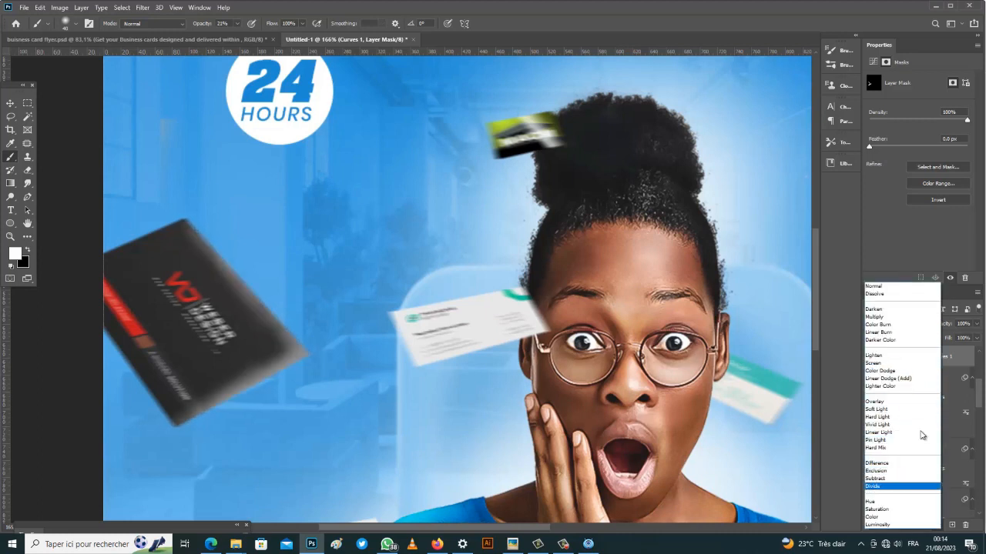
{"action": "key", "text": "Down"}
{"action": "key", "text": "Down"}
{"action": "key", "text": "Down"}
{"action": "key", "text": "Down"}
{"action": "key", "text": "Down"}
{"action": "key", "text": "Return"}
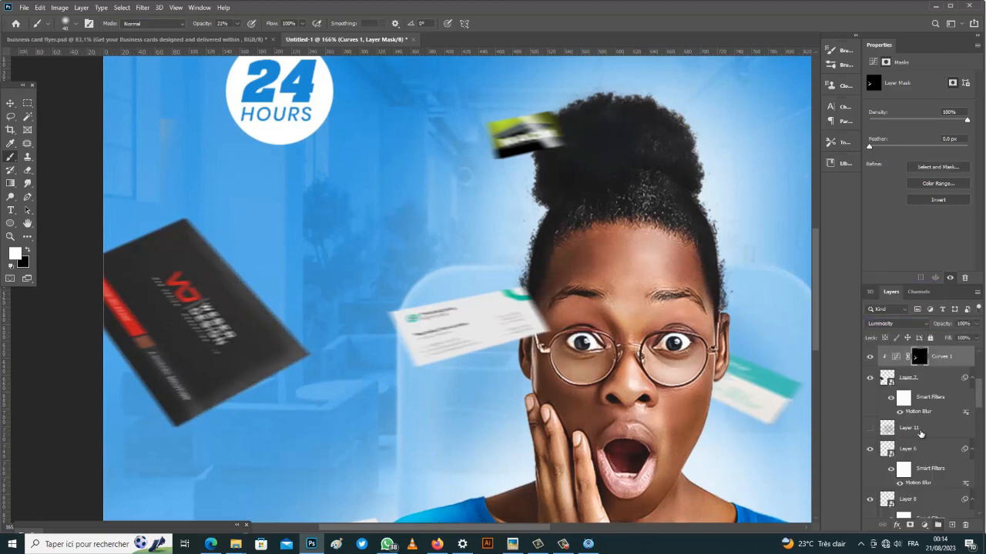
Step: Load the dark card's outline as a selection and fill it with 50% Gray on a new layer clipped to the card
{"action": "left_click", "coordinate": [887, 377], "text": "ctrl"}
{"action": "left_click", "coordinate": [952, 525]}
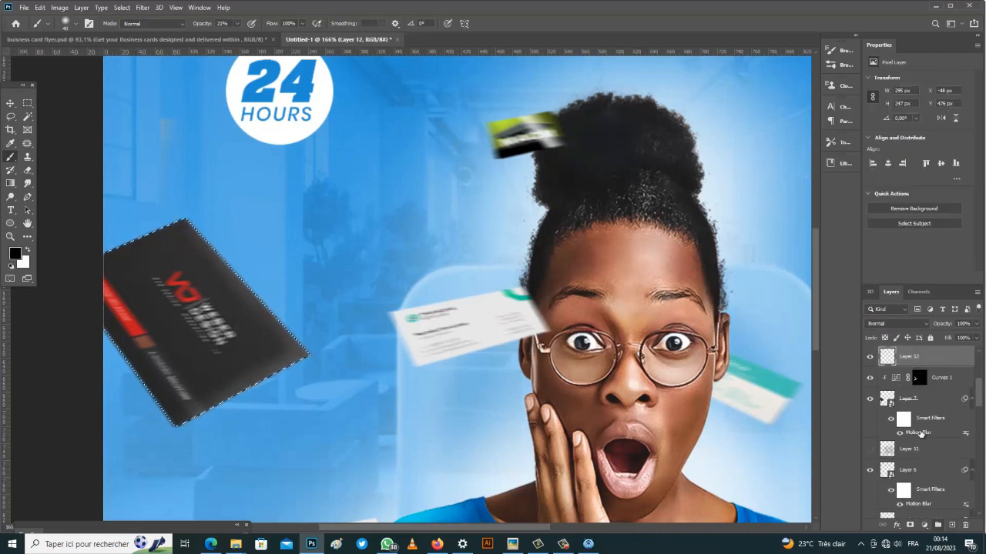
{"action": "key", "text": "ctrl+alt+g"}
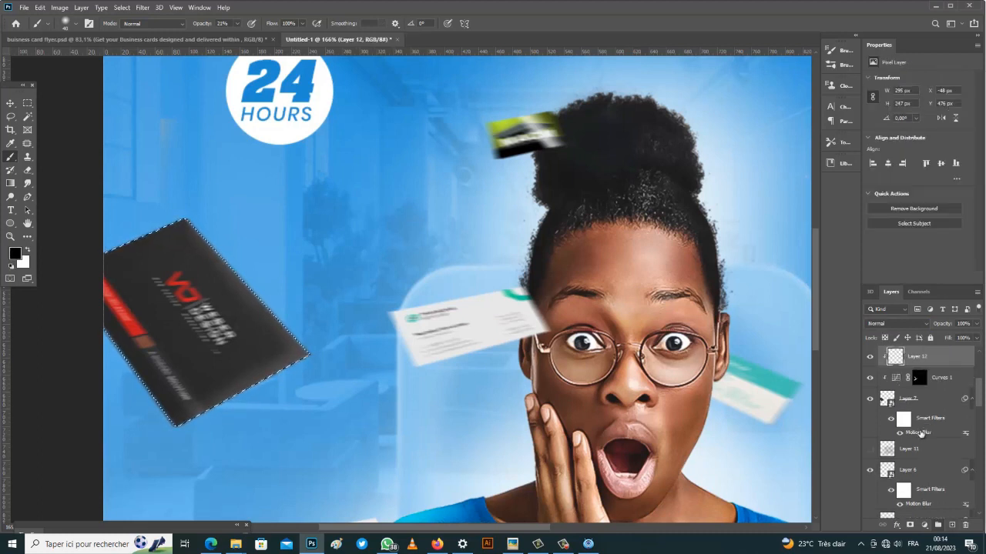
{"action": "key", "text": "alt+e"}
{"action": "key", "text": "l"}
{"action": "key", "text": "l"}
{"action": "key", "text": "Return"}
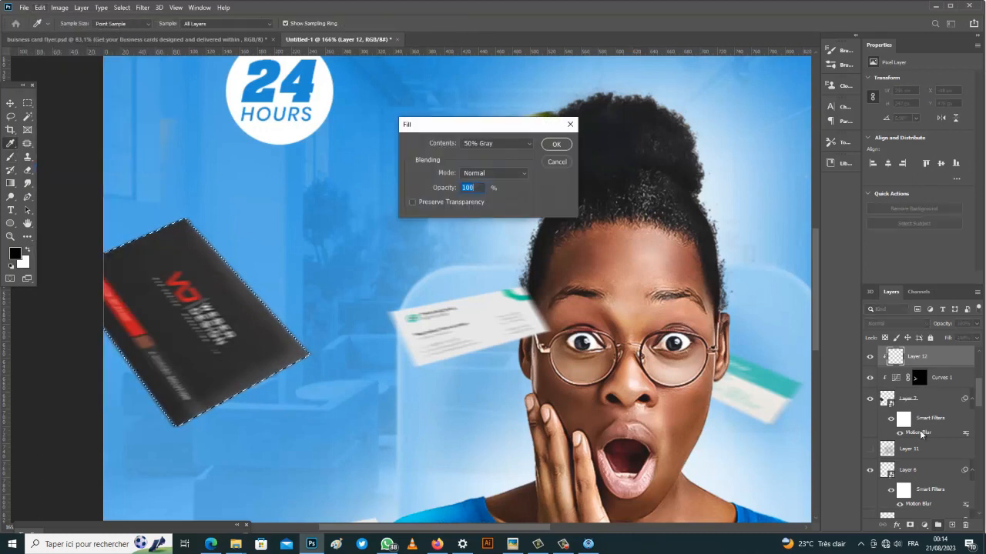
{"action": "key", "text": "Return"}
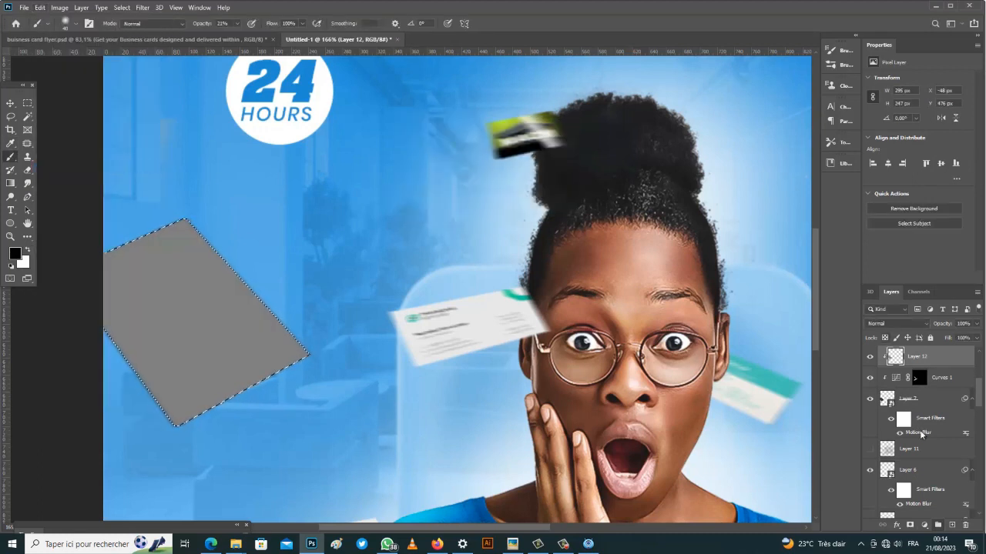
Step: Set the gray Layer 12's blend mode to Overlay
{"action": "key", "text": "alt+Down"}
{"action": "key", "text": "Down"}
{"action": "key", "text": "Down"}
{"action": "key", "text": "Down"}
{"action": "key", "text": "Down"}
{"action": "key", "text": "Down"}
{"action": "key", "text": "Down"}
{"action": "key", "text": "Down"}
{"action": "key", "text": "Down"}
{"action": "key", "text": "Down"}
{"action": "key", "text": "Down"}
{"action": "key", "text": "Down"}
{"action": "key", "text": "Down"}
{"action": "key", "text": "Down"}
{"action": "key", "text": "Up"}
{"action": "key", "text": "Up"}
{"action": "key", "text": "Up"}
{"action": "key", "text": "Up"}
{"action": "key", "text": "Down"}
{"action": "key", "text": "Down"}
{"action": "key", "text": "Down"}
{"action": "key", "text": "Down"}
{"action": "key", "text": "Down"}
{"action": "key", "text": "Down"}
{"action": "key", "text": "Down"}
{"action": "key", "text": "Down"}
{"action": "key", "text": "Down"}
{"action": "key", "text": "Down"}
{"action": "key", "text": "Down"}
{"action": "key", "text": "Up"}
{"action": "key", "text": "Up"}
{"action": "key", "text": "Up"}
{"action": "key", "text": "Up"}
{"action": "key", "text": "Up"}
{"action": "key", "text": "Up"}
{"action": "key", "text": "Up"}
{"action": "key", "text": "Up"}
{"action": "key", "text": "Return"}
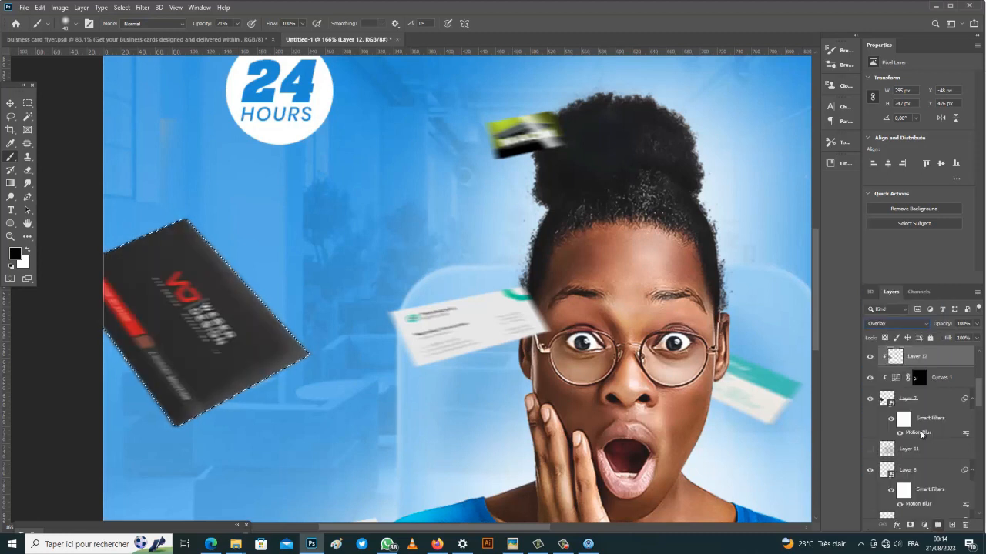
Step: Lighten the dark card's edges on Layer 12 with the Dodge tool, using the Midtones range at 13% exposure
{"action": "left_click", "coordinate": [10, 170]}
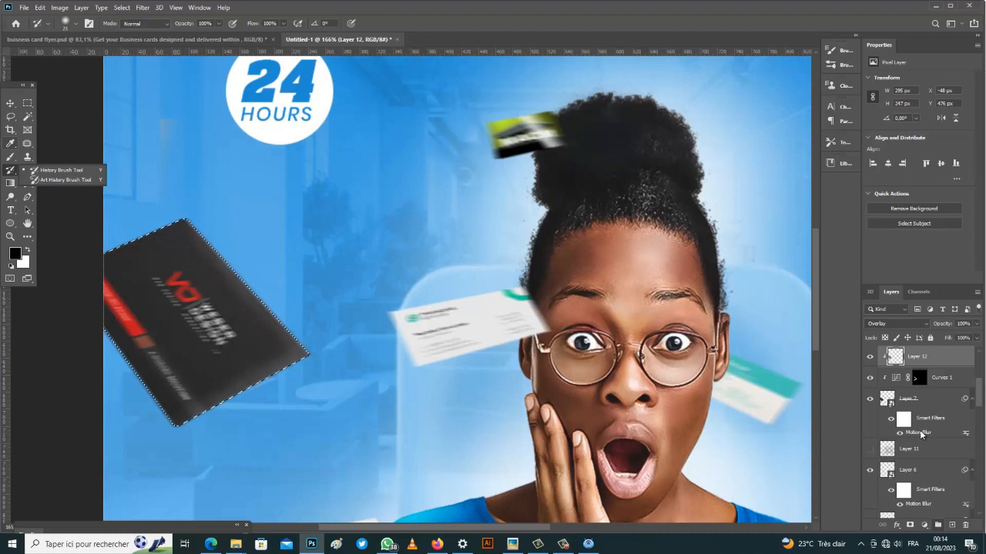
{"action": "left_click", "coordinate": [10, 157]}
{"action": "left_click", "coordinate": [66, 187]}
{"action": "left_click", "coordinate": [10, 197]}
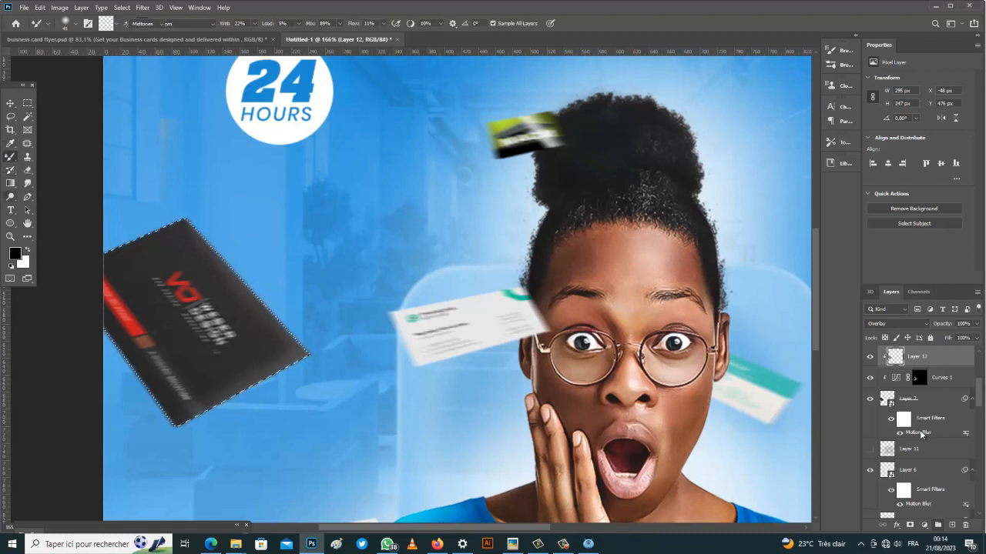
{"action": "left_click", "coordinate": [51, 197]}
{"action": "scroll", "coordinate": [164, 231], "scroll_direction": "up", "scroll_amount": 4}
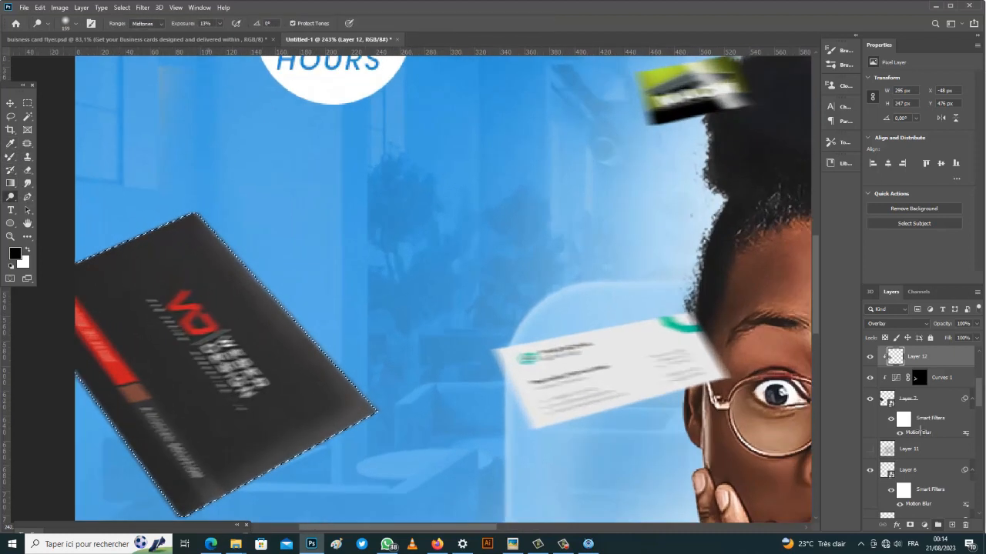
{"action": "mouse_move", "coordinate": [219, 233]}
{"action": "left_mouse_down"}
{"action": "mouse_move", "coordinate": [171, 234]}
{"action": "mouse_move", "coordinate": [185, 230]}
{"action": "left_mouse_up"}
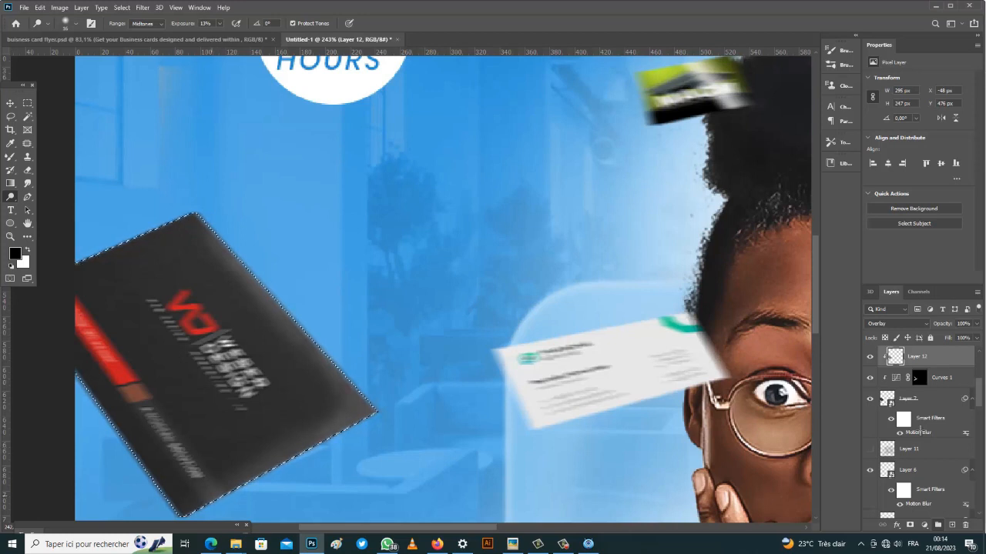
Step: Compare the dark card with and without Layer 12, and clear the selection around the card
{"action": "scroll", "coordinate": [313, 288], "scroll_direction": "down", "scroll_amount": 5}
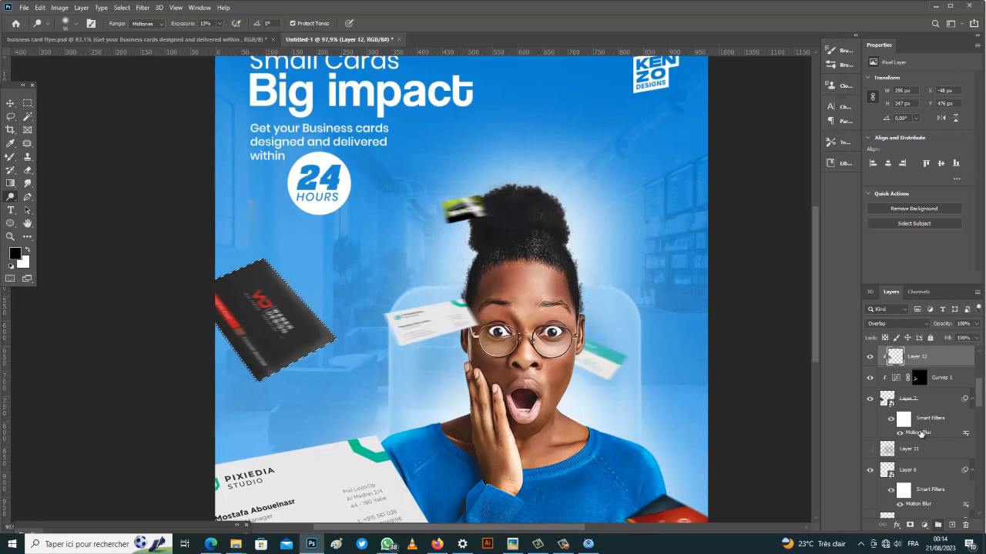
{"action": "scroll", "coordinate": [239, 340], "scroll_direction": "up", "scroll_amount": 4}
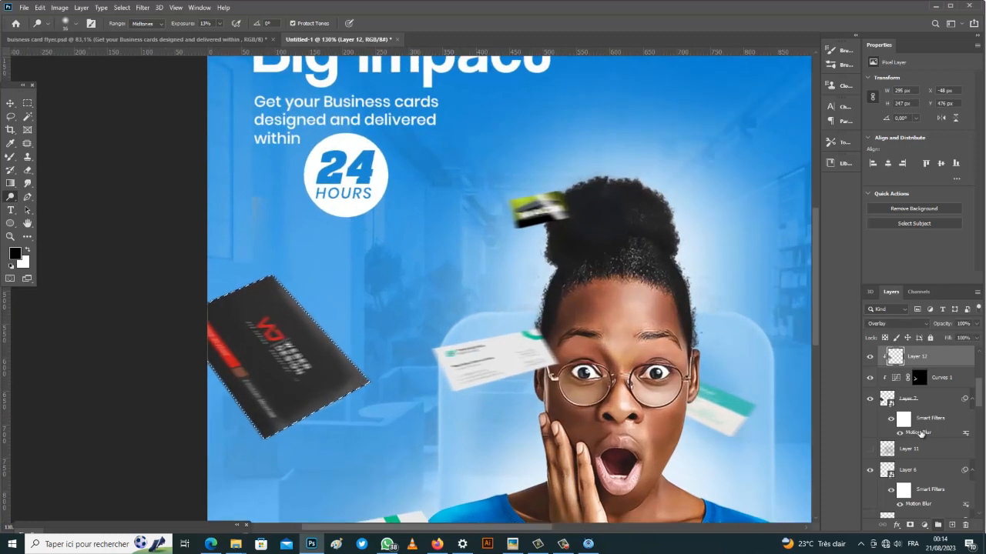
{"action": "key", "text": "ctrl+comma"}
{"action": "key", "text": "ctrl+comma"}
{"action": "key", "text": "ctrl+comma"}
{"action": "key", "text": "ctrl+comma"}
{"action": "key", "text": "ctrl+d"}
{"action": "key", "text": "ctrl+0"}
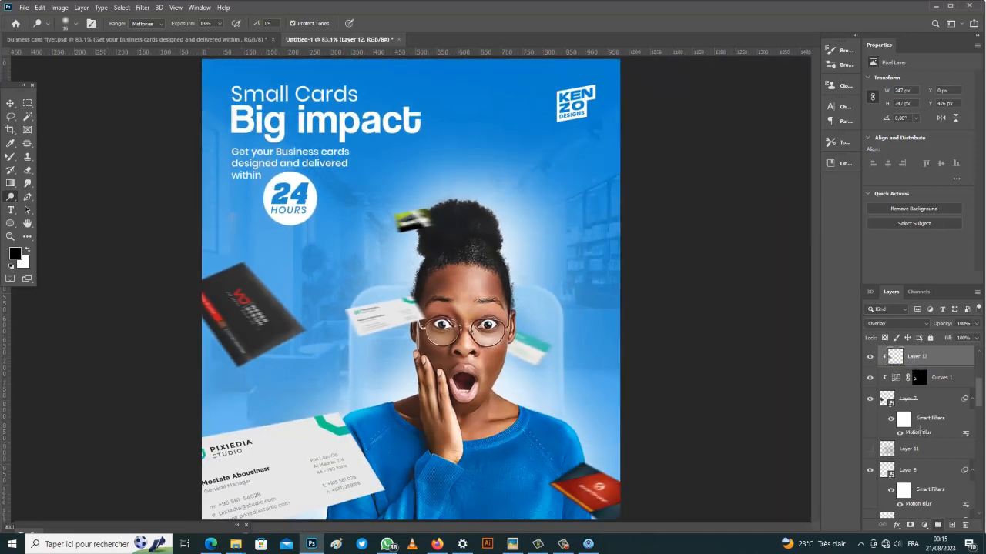
Step: Show the guides and add a horizontal guide at the lower edge of the Kenzo Designs logo
{"action": "key", "text": "v"}
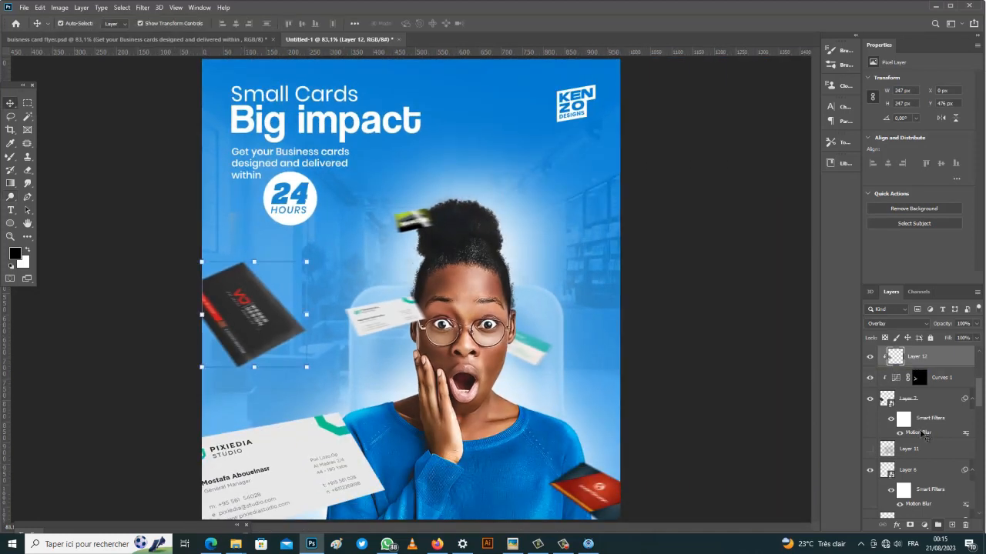
{"action": "key", "text": "ctrl+semicolon"}
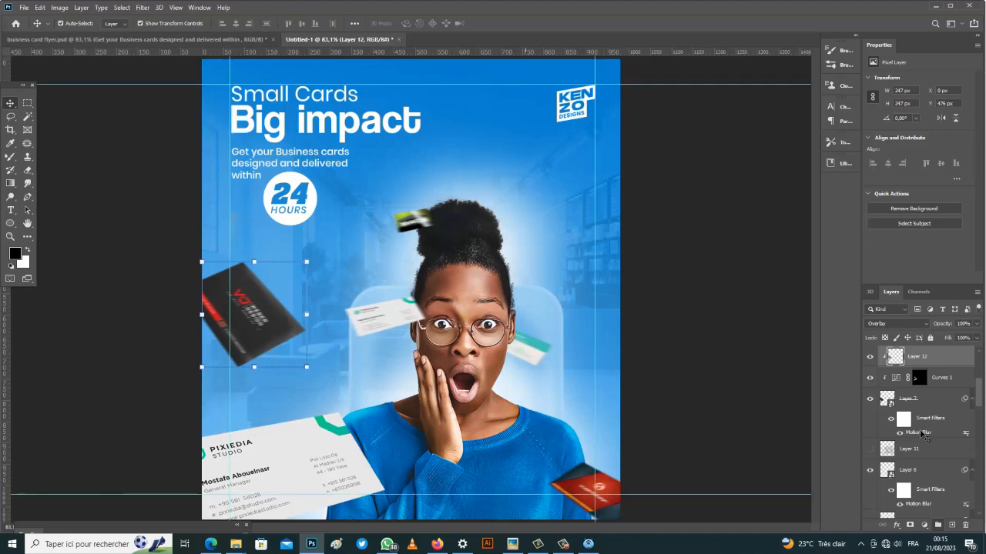
{"action": "key", "text": "alt+comma"}
{"action": "left_click_drag", "start_coordinate": [502, 53], "coordinate": [565, 123]}
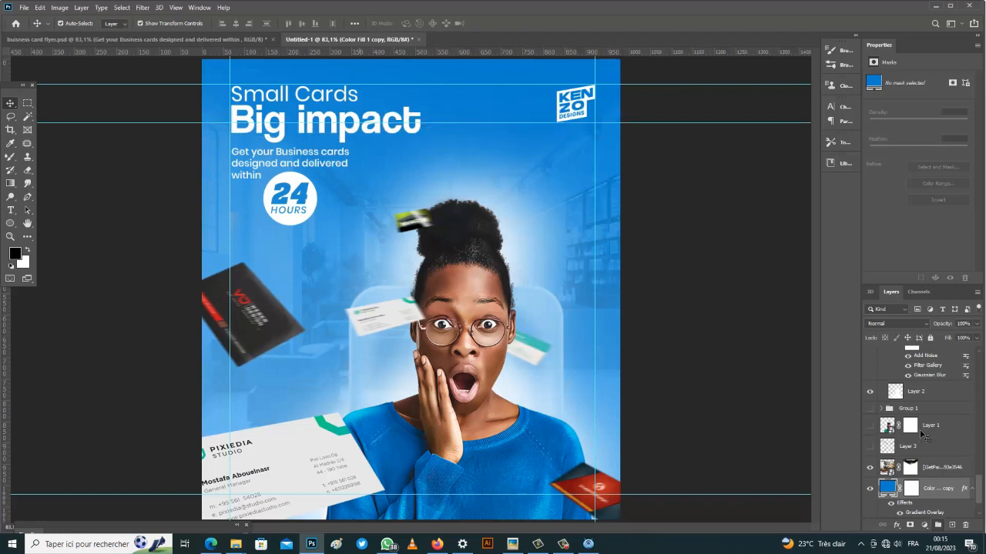
Step: Move the headline, subtitle and 24 HOURS badge layers together down about 50 px to the new guide, deselect them and hide the guides
{"action": "key", "text": "alt+period"}
{"action": "key", "text": "ctrl+t"}
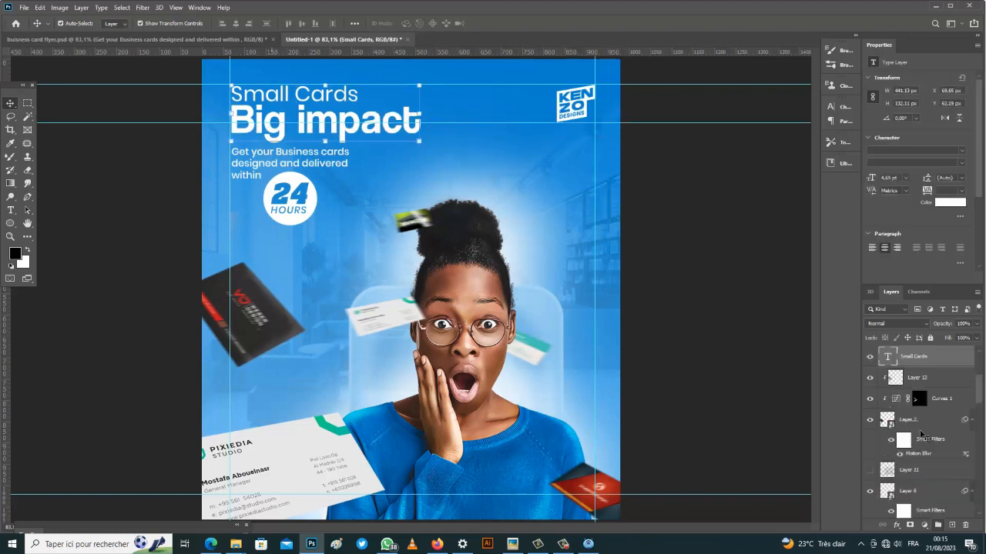
{"action": "key", "text": "Return"}
{"action": "key", "text": "alt+period"}
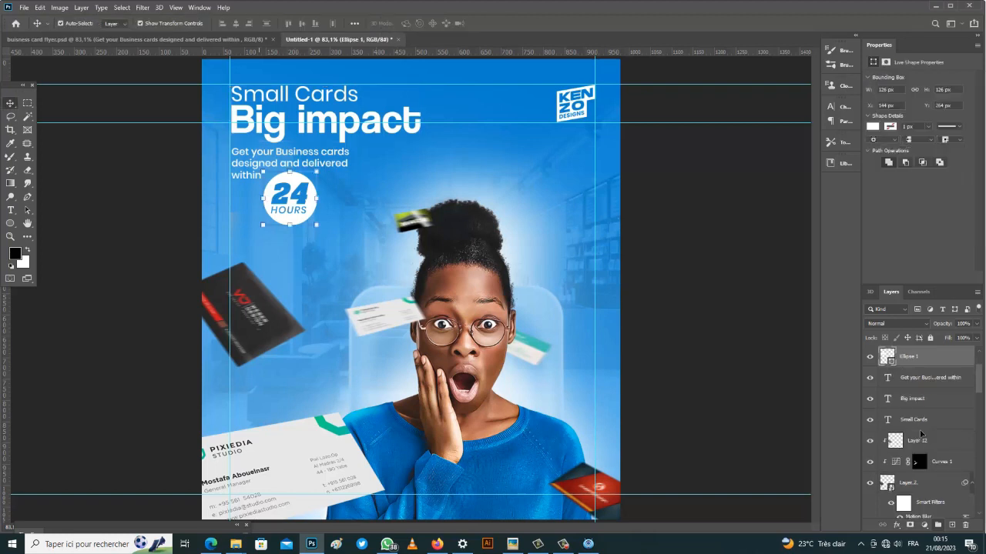
{"action": "key", "text": "shift+alt+bracketleft"}
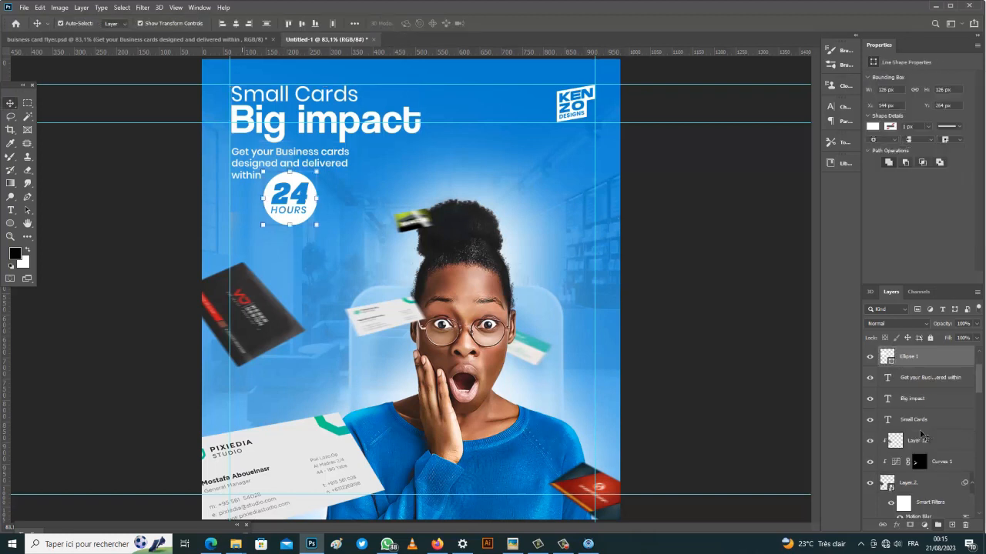
{"action": "key", "text": "shift+alt+bracketleft"}
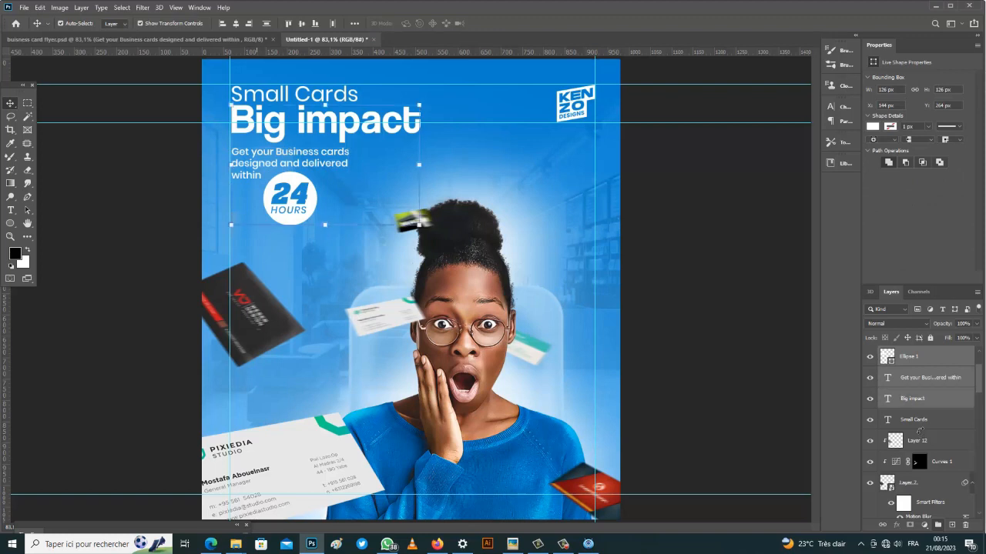
{"action": "key", "text": "shift+alt+bracketleft"}
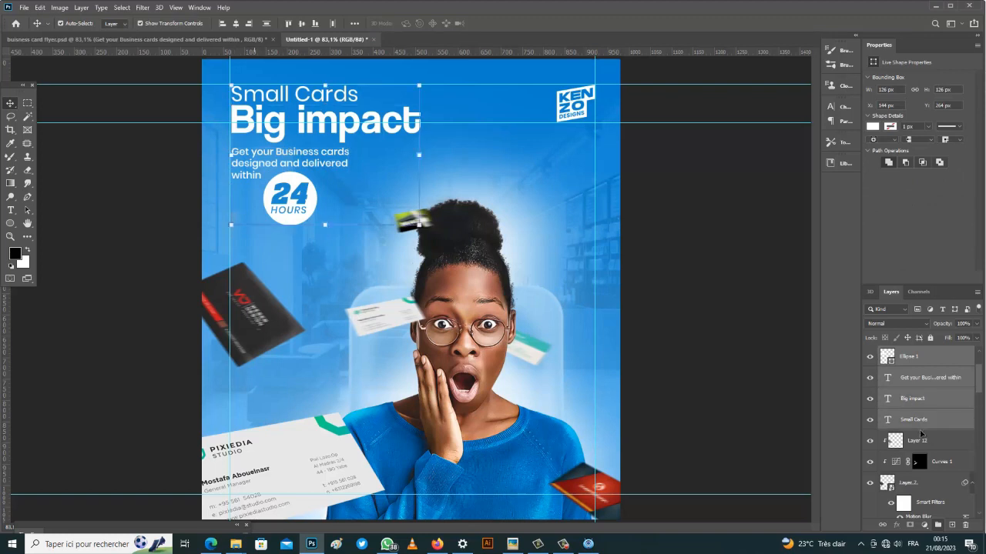
{"action": "key", "text": "shift+Down"}
{"action": "key", "text": "shift+Down"}
{"action": "key", "text": "shift+Down"}
{"action": "key", "text": "shift+Down"}
{"action": "key", "text": "shift+Down"}
{"action": "left_click_drag", "start_coordinate": [255, 130], "coordinate": [255, 135]}
{"action": "left_click", "coordinate": [664, 321], "text": "ctrl"}
{"action": "key", "text": "ctrl+semicolon"}
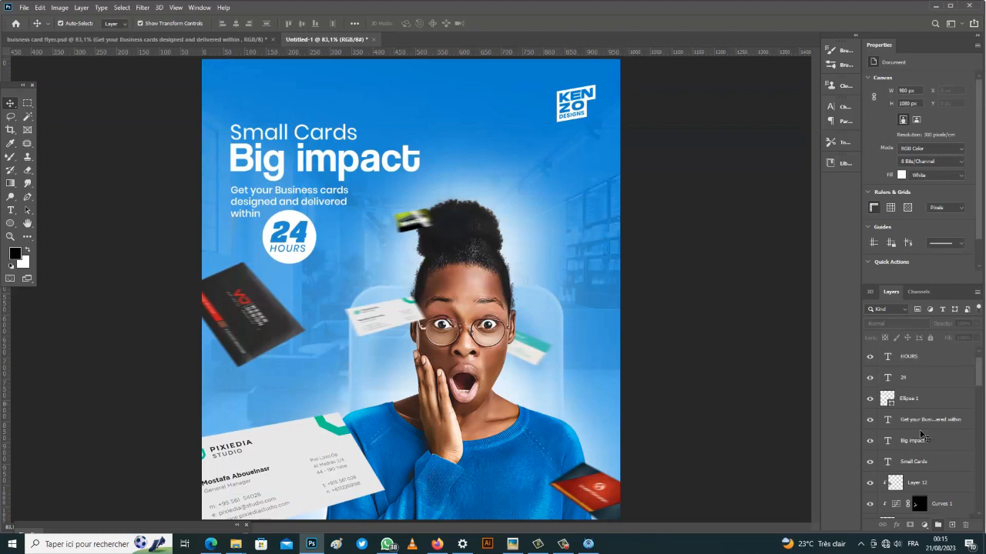
Step: Move the white PIXIEDIA STUDIO card slightly right and up so its whole logo sits inside the canvas
{"action": "mouse_move", "coordinate": [311, 440]}
{"action": "left_mouse_down"}
{"action": "mouse_move", "coordinate": [315, 428]}
{"action": "mouse_move", "coordinate": [337, 449]}
{"action": "mouse_move", "coordinate": [338, 416]}
{"action": "mouse_move", "coordinate": [322, 437]}
{"action": "left_mouse_up"}
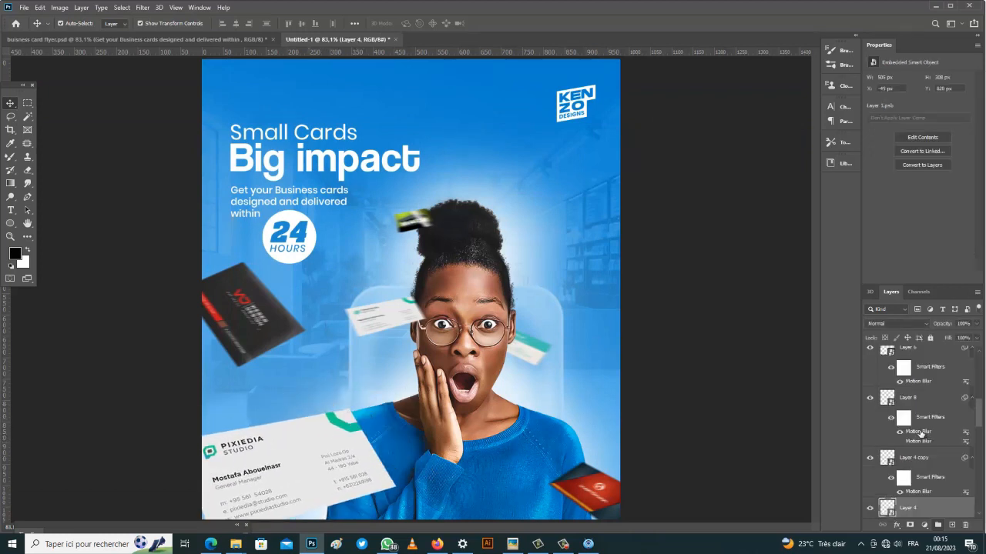
Step: Add a Color Lookup adjustment layer above the hidden Layer 9 at the top of the layer stack
{"action": "scroll", "coordinate": [920, 433], "scroll_direction": "up", "scroll_amount": 3}
{"action": "scroll", "coordinate": [920, 434], "scroll_direction": "up", "scroll_amount": 4}
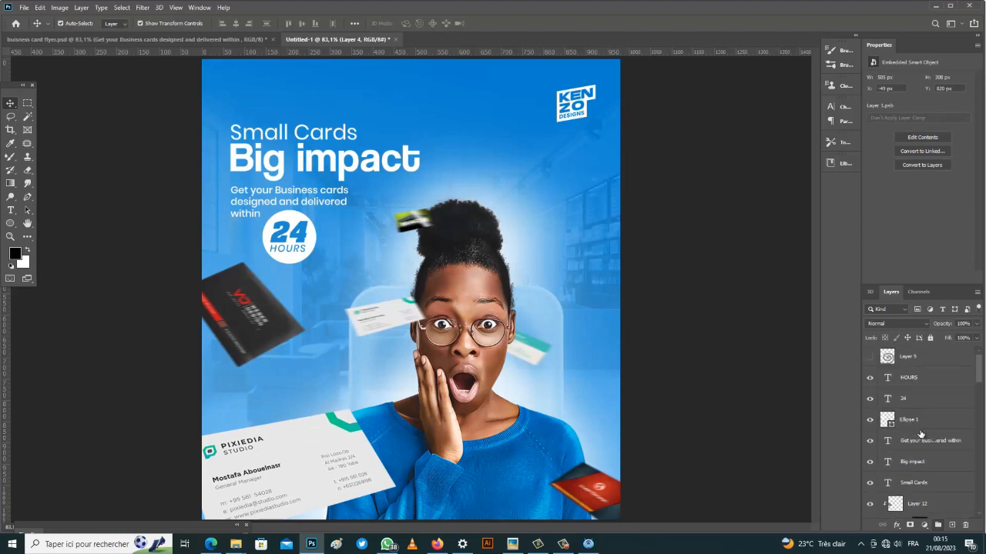
{"action": "left_click", "coordinate": [918, 358]}
{"action": "left_click", "coordinate": [924, 525]}
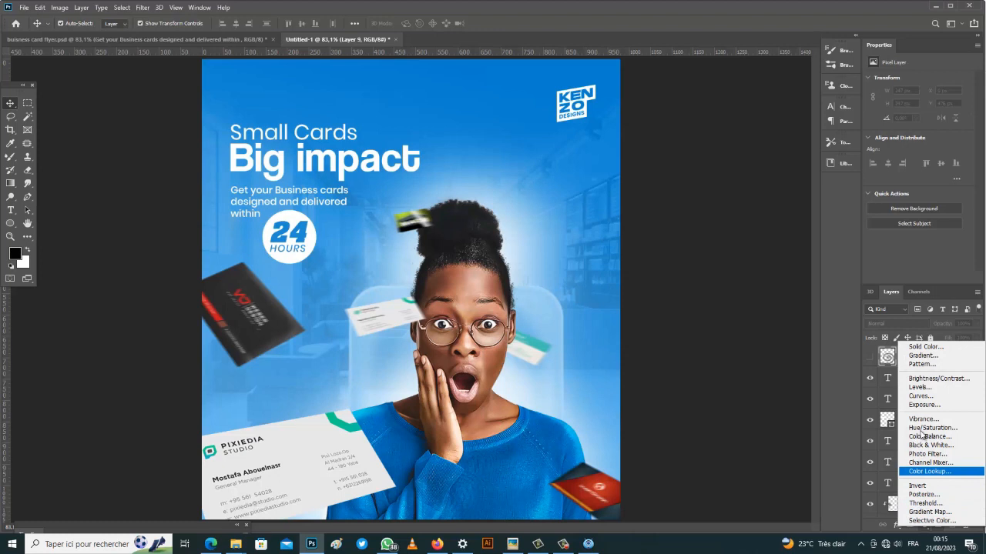
{"action": "left_click", "coordinate": [929, 471]}
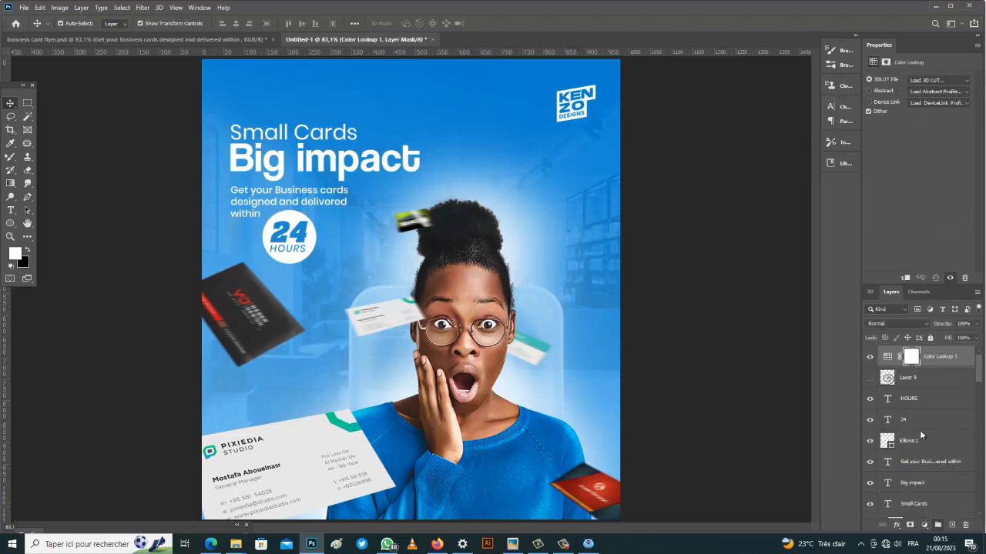
Step: Try the Color Lookup's 3D LUT presets one after another, from 2Strip.look to TensionGreen.3DL
{"action": "left_click", "coordinate": [938, 80]}
{"action": "left_click", "coordinate": [893, 120]}
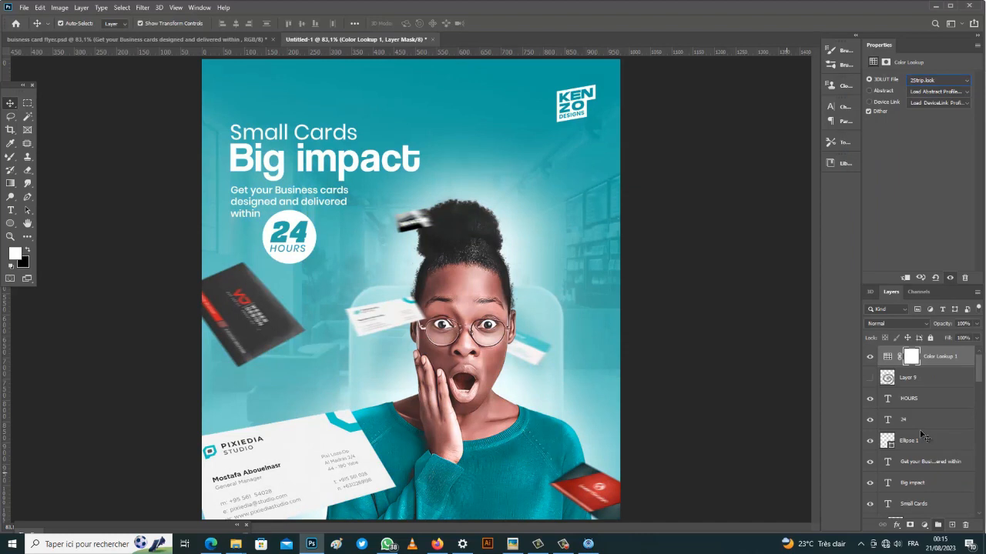
{"action": "key", "text": "Down"}
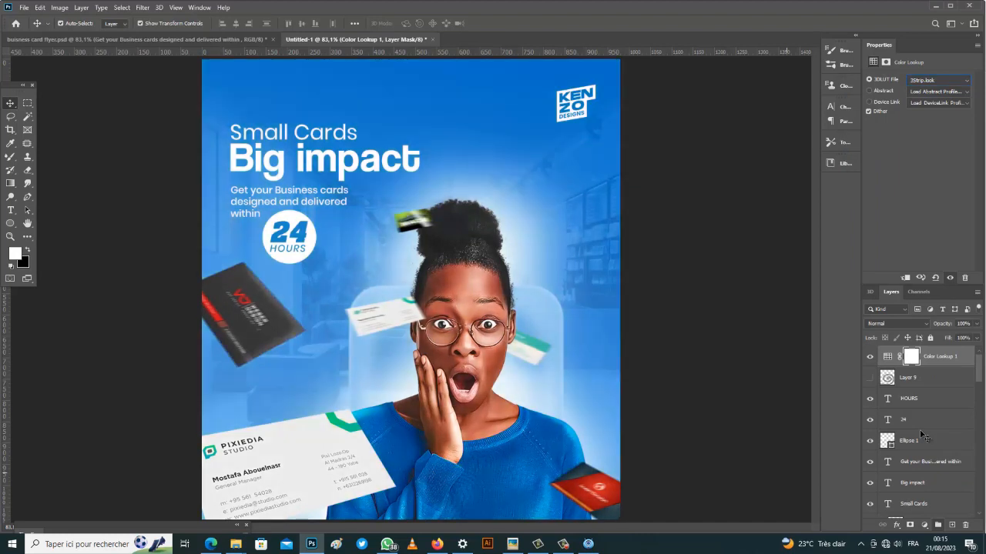
{"action": "key", "text": "Down"}
{"action": "key", "text": "Down"}
{"action": "key", "text": "Down"}
{"action": "key", "text": "Down"}
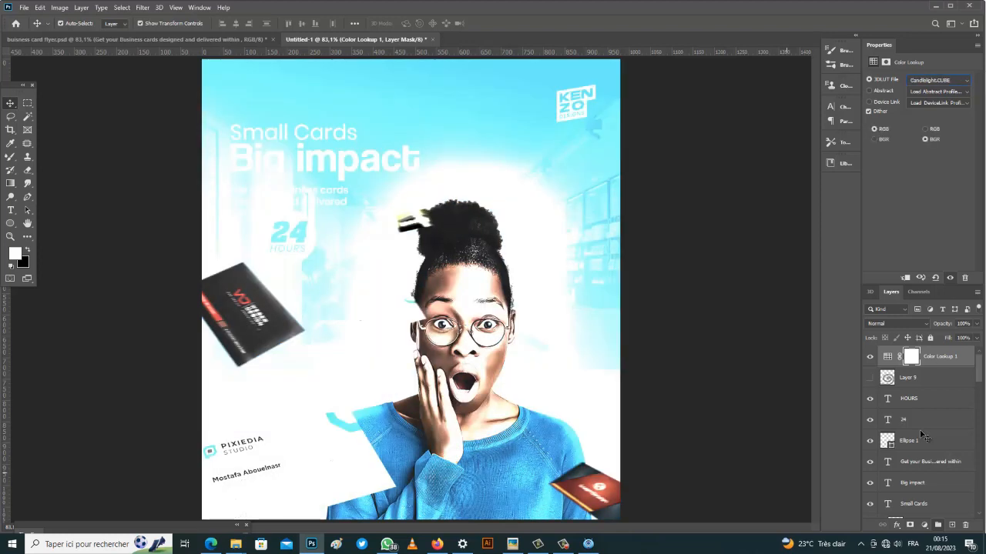
{"action": "key", "text": "Down"}
{"action": "key", "text": "Down"}
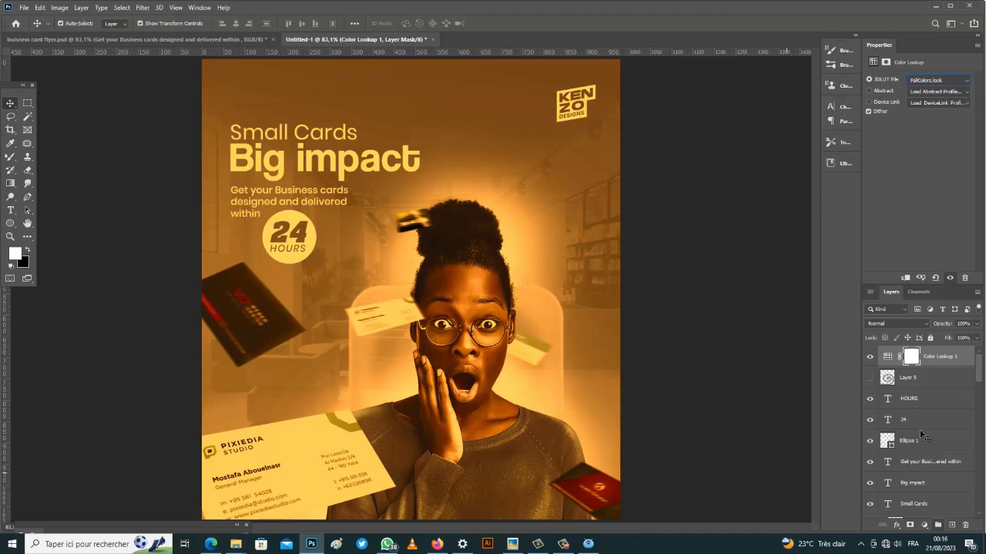
{"action": "key", "text": "Down"}
{"action": "key", "text": "Down"}
{"action": "key", "text": "Down"}
{"action": "key", "text": "Down"}
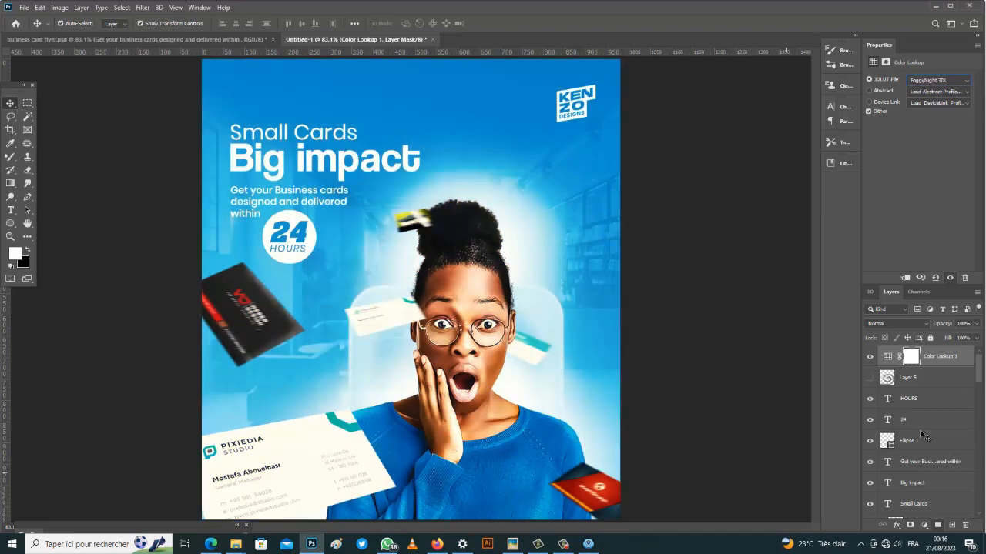
{"action": "key", "text": "Down"}
{"action": "key", "text": "Down"}
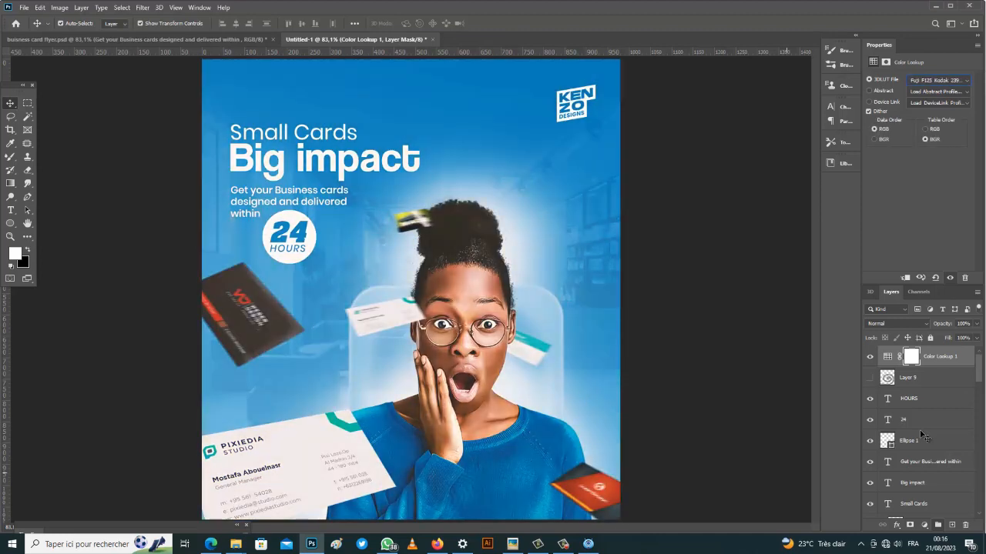
{"action": "key", "text": "Down"}
{"action": "key", "text": "Down"}
{"action": "key", "text": "Down"}
{"action": "key", "text": "Down"}
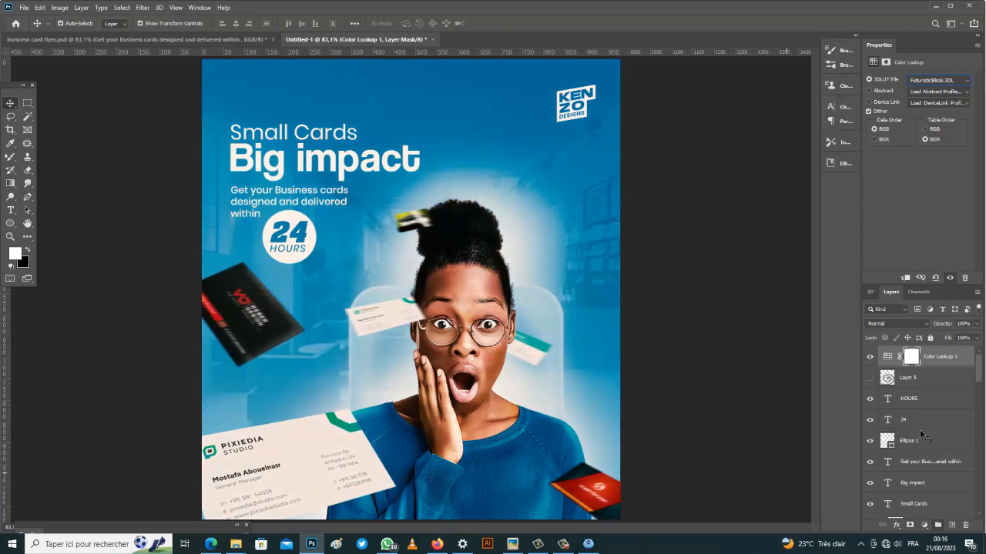
{"action": "key", "text": "Down"}
{"action": "key", "text": "Down"}
{"action": "key", "text": "Down"}
{"action": "key", "text": "Down"}
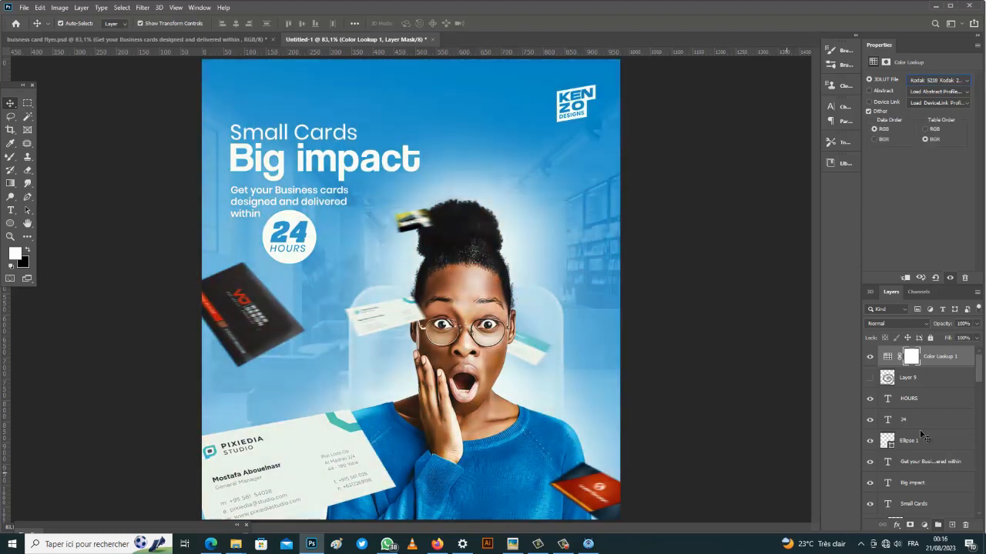
{"action": "key", "text": "Down"}
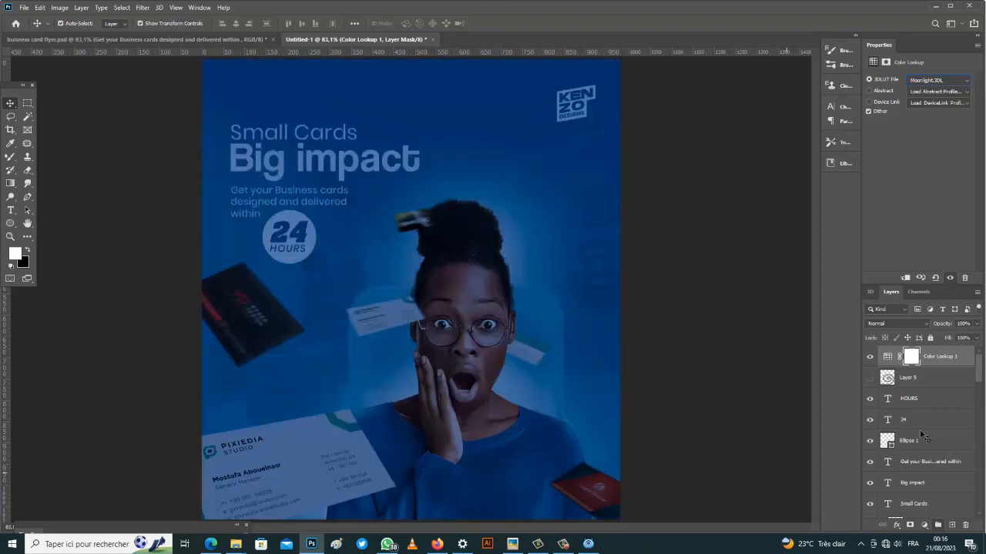
{"action": "key", "text": "Down"}
{"action": "key", "text": "Down"}
{"action": "key", "text": "Down"}
{"action": "key", "text": "Down"}
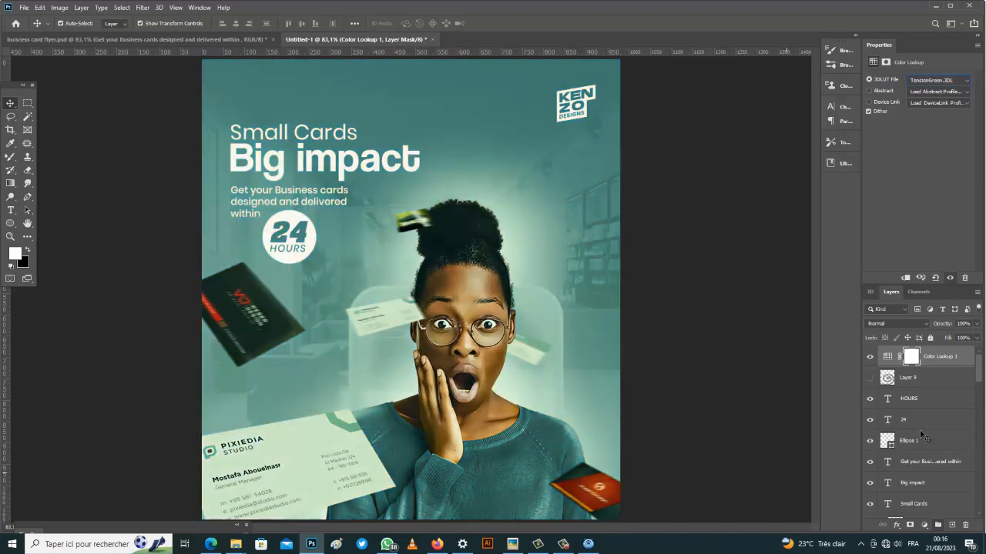
Step: Step back through the 3D LUT presets from TensionGreen.3DL to Bleach Bypass.look to compare their looks
{"action": "key", "text": "Up"}
{"action": "key", "text": "Up"}
{"action": "key", "text": "Up"}
{"action": "key", "text": "Up"}
{"action": "key", "text": "Up"}
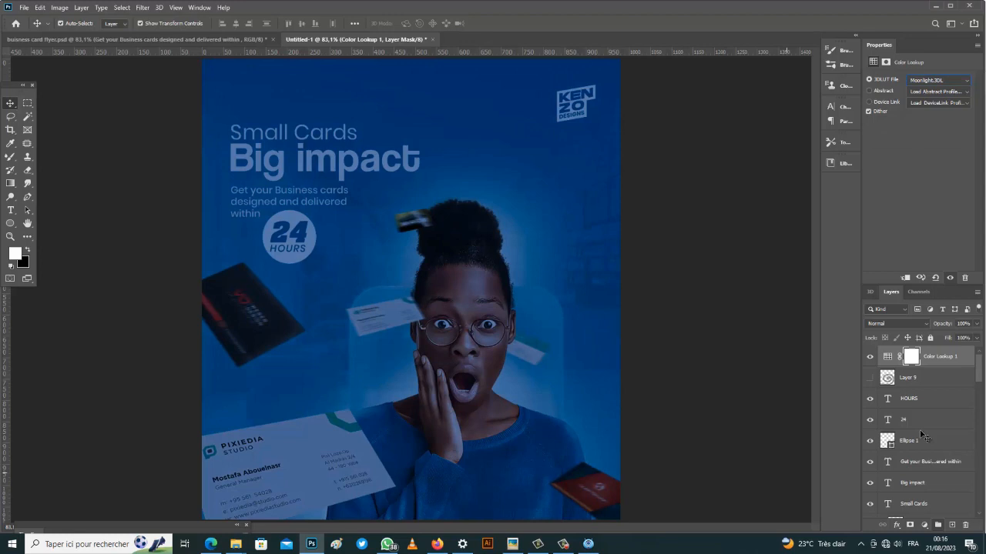
{"action": "key", "text": "Up"}
{"action": "key", "text": "Up"}
{"action": "key", "text": "Up"}
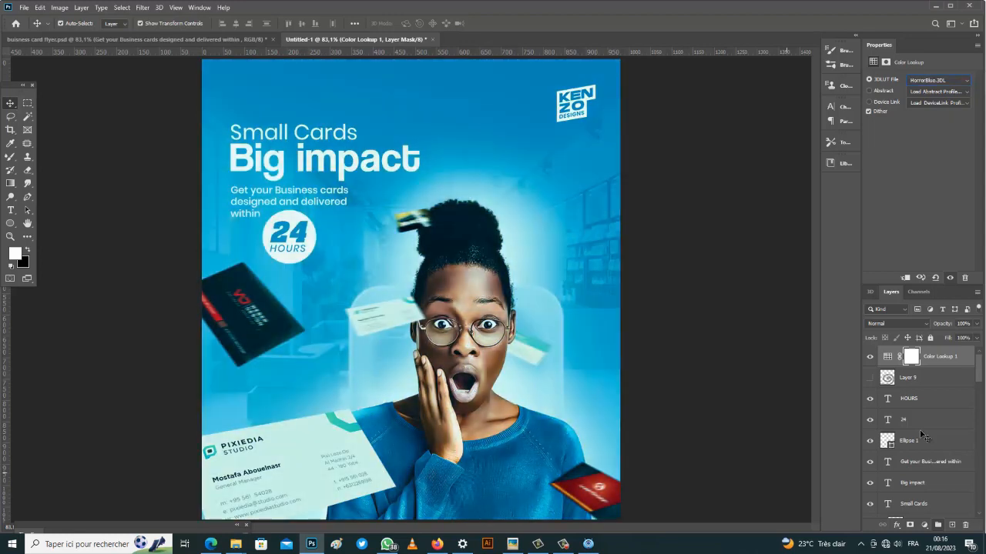
{"action": "key", "text": "Up"}
{"action": "key", "text": "Up"}
{"action": "key", "text": "Up"}
{"action": "key", "text": "Up"}
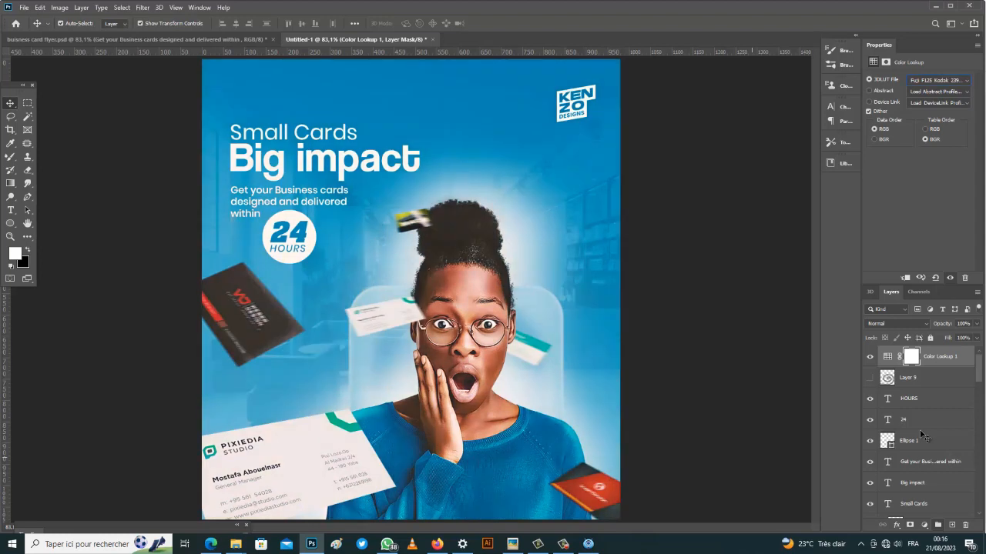
{"action": "key", "text": "Up"}
{"action": "key", "text": "Up"}
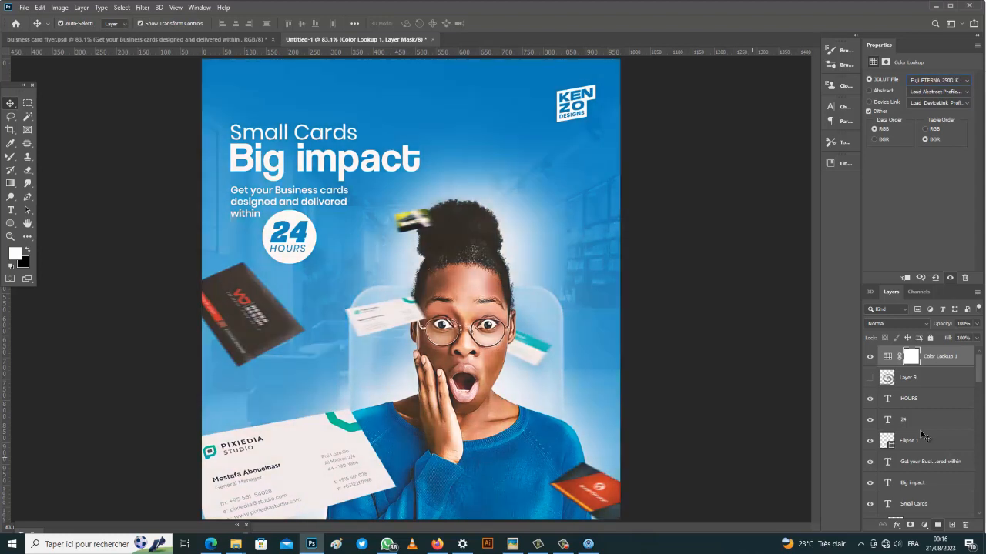
{"action": "key", "text": "Up"}
{"action": "key", "text": "Up"}
{"action": "key", "text": "Up"}
{"action": "key", "text": "Up"}
{"action": "key", "text": "Up"}
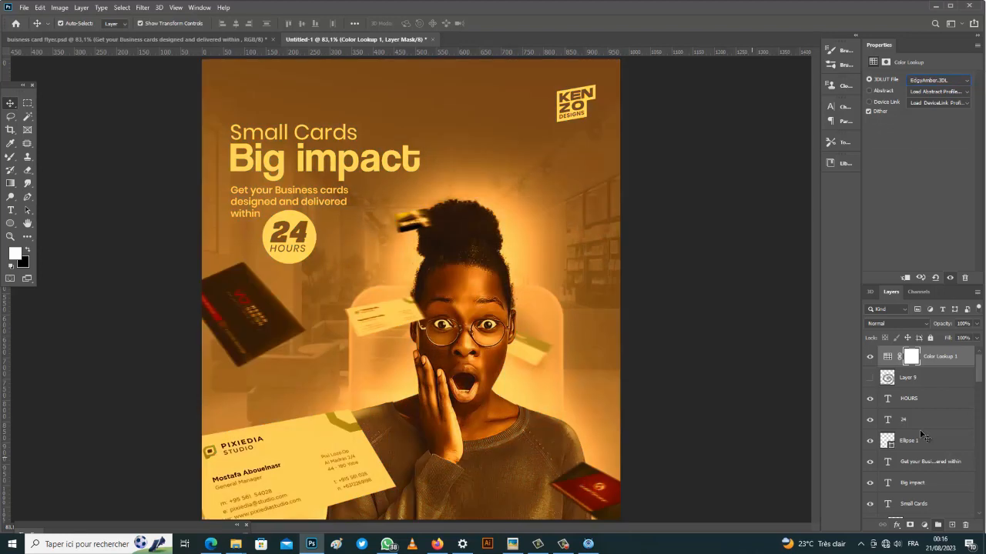
{"action": "key", "text": "Up"}
{"action": "key", "text": "Up"}
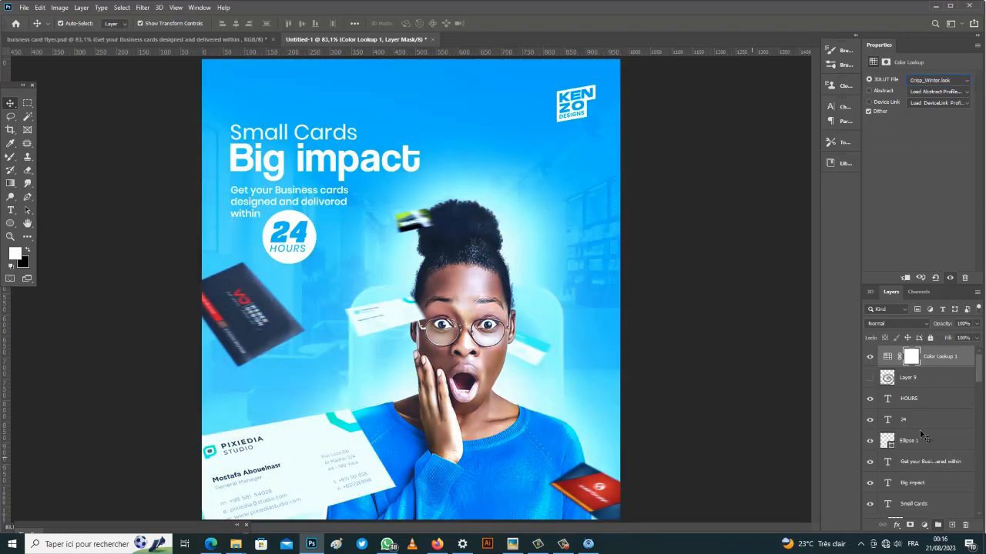
{"action": "key", "text": "Up"}
{"action": "key", "text": "Up"}
{"action": "key", "text": "Up"}
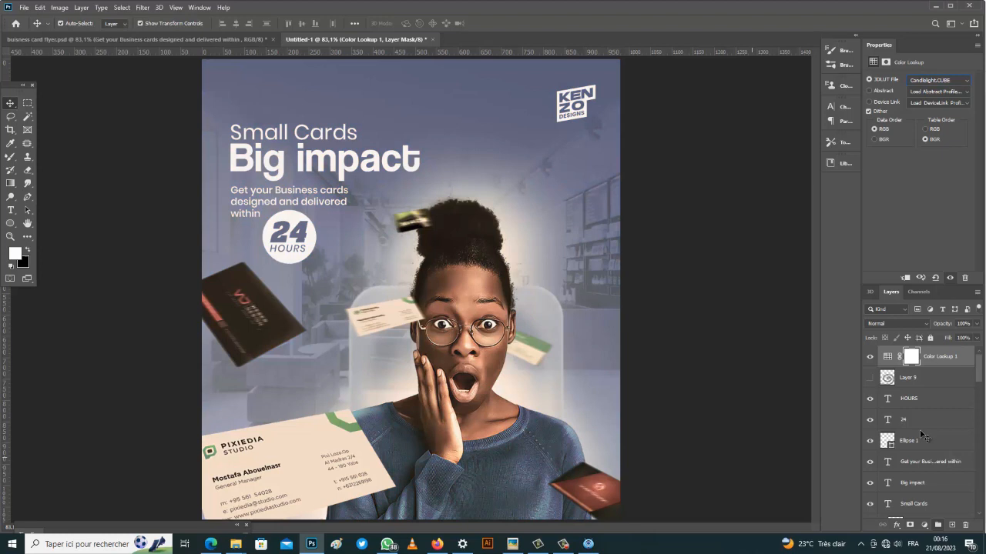
{"action": "key", "text": "Up"}
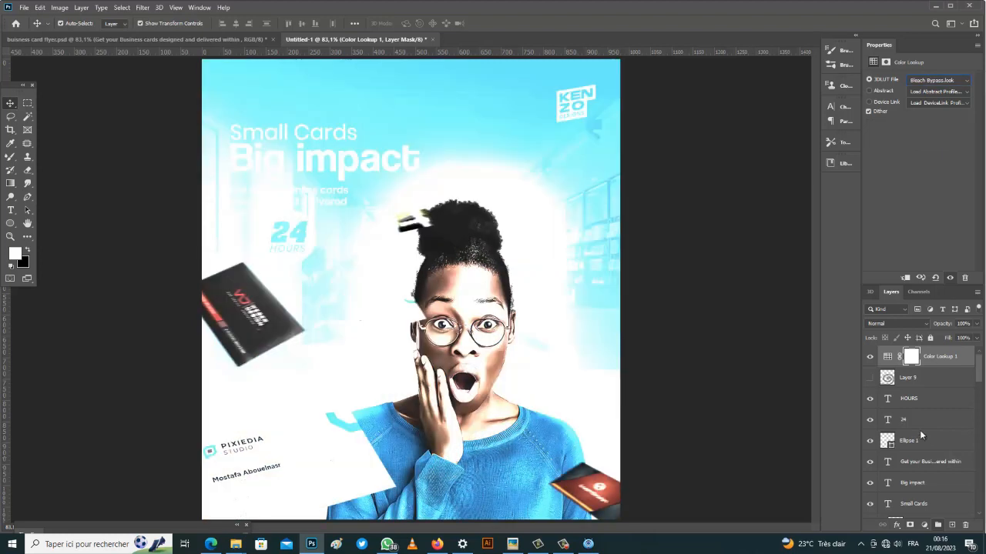
Step: Check the LUT, blend mode and fill of the Color Lookup layer in the finished flyer document, and return to Untitled-1
{"action": "key", "text": "ctrl+Tab"}
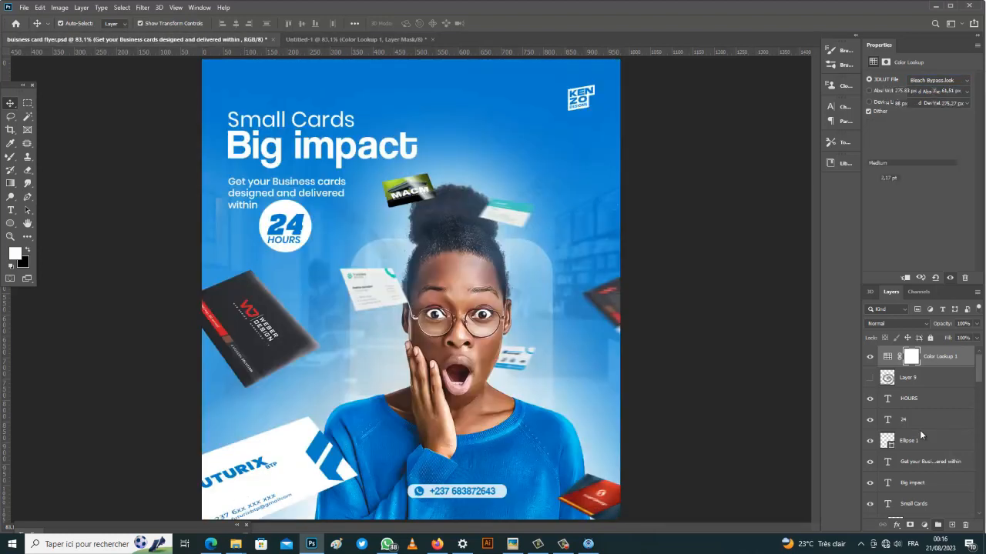
{"action": "scroll", "coordinate": [919, 434], "scroll_direction": "up", "scroll_amount": 3}
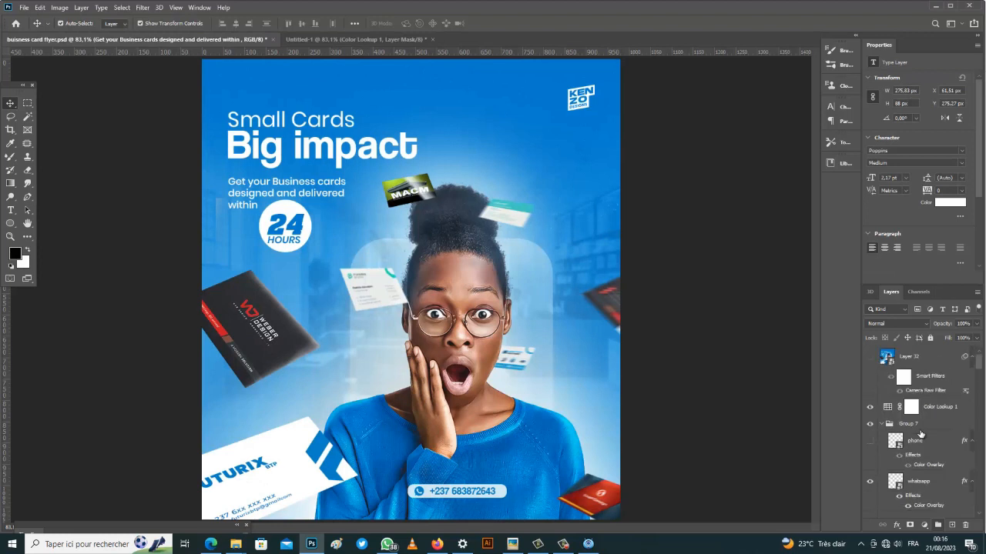
{"action": "key", "text": "alt+period"}
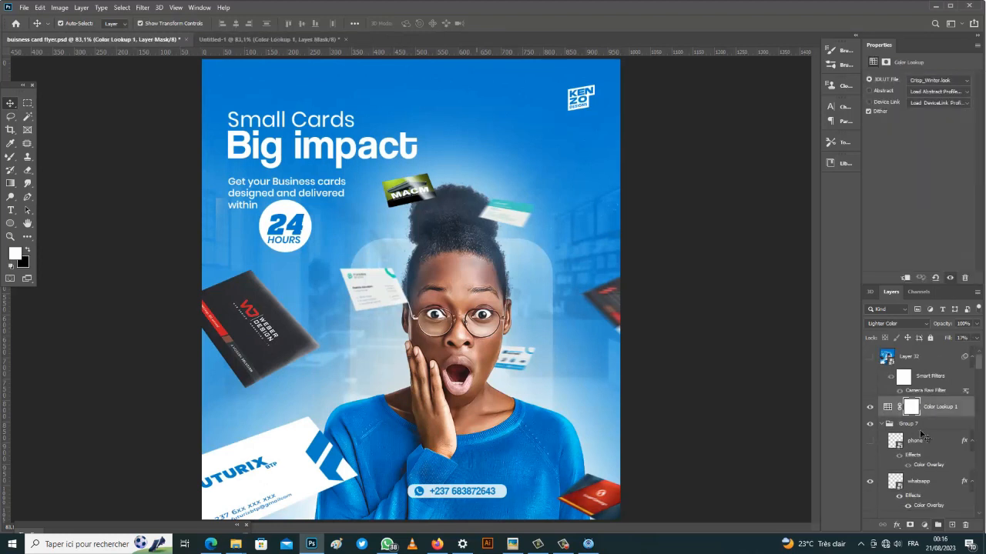
{"action": "key", "text": "ctrl+Tab"}
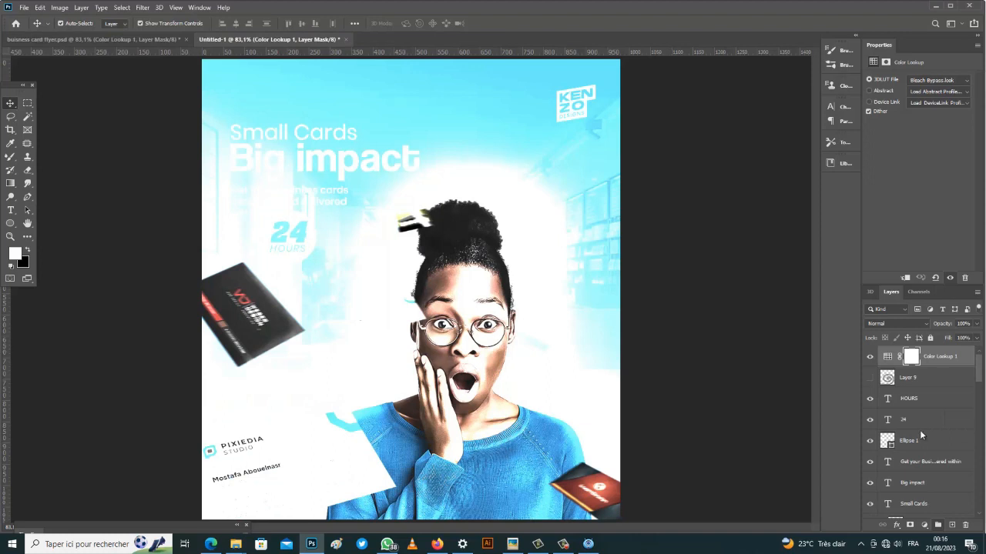
Step: Load the Crisp_Winter.look 3D LUT in the Color Lookup layer and lower the layer's fill to 14%
{"action": "key", "text": "alt+Down"}
{"action": "key", "text": "Down"}
{"action": "key", "text": "Down"}
{"action": "key", "text": "Down"}
{"action": "key", "text": "Up"}
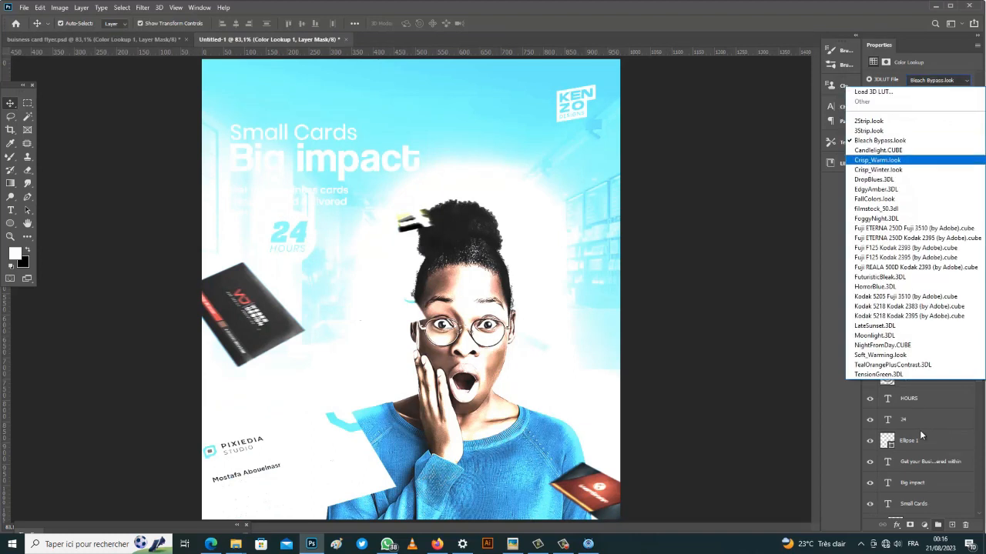
{"action": "key", "text": "Return"}
{"action": "key", "text": "alt+Down"}
{"action": "key", "text": "Down"}
{"action": "key", "text": "Return"}
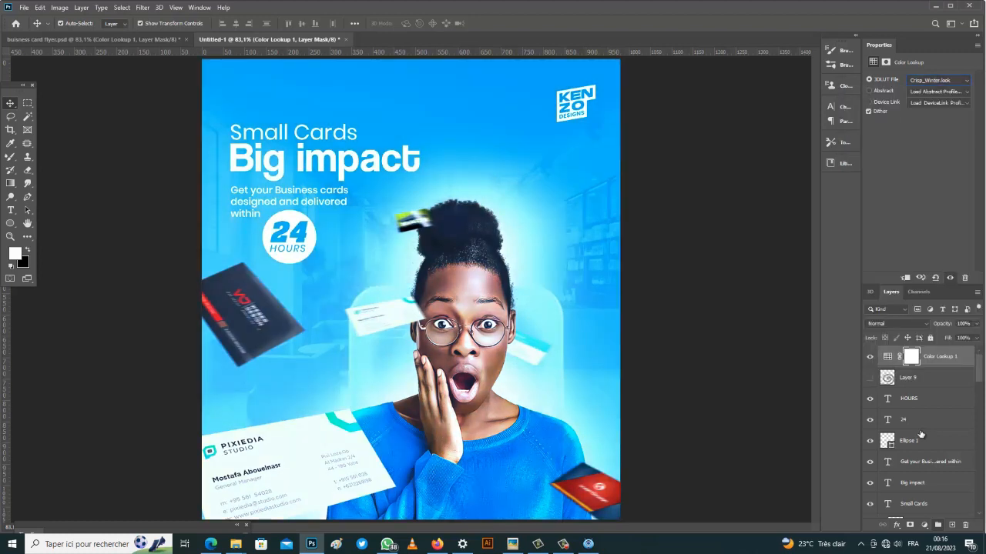
{"action": "left_click", "coordinate": [976, 338]}
{"action": "left_click_drag", "start_coordinate": [976, 350], "coordinate": [935, 350]}
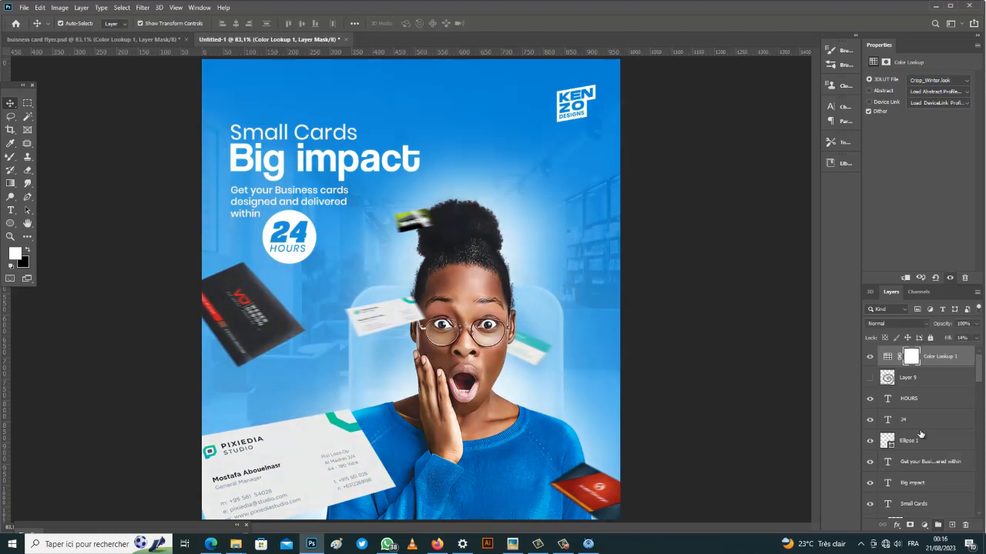
Step: Convert the Color Fill 1 copy 2 background layer to a smart object and apply a Camera Raw Filter with Grain at 11
{"action": "key", "text": "ctrl+2"}
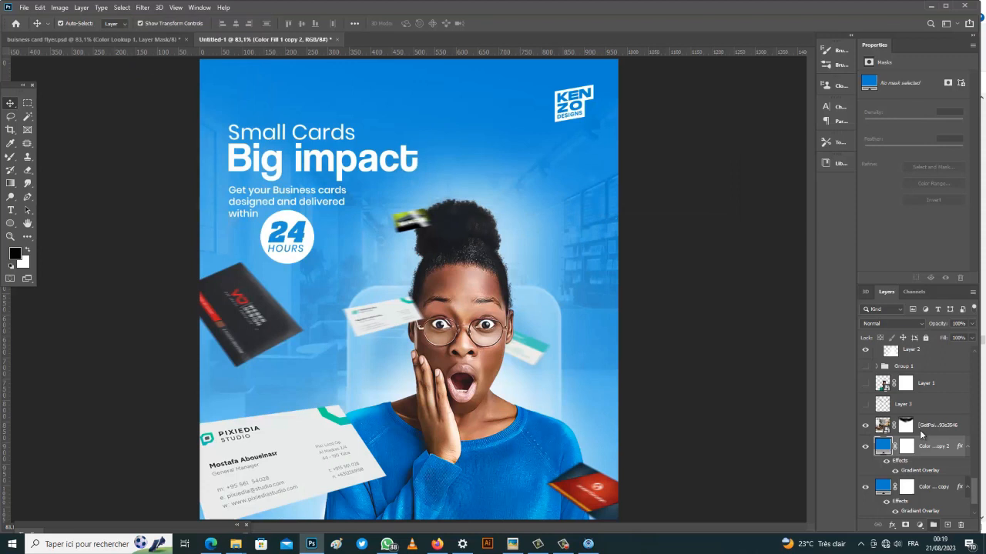
{"action": "key", "text": "ctrl+shift+a"}
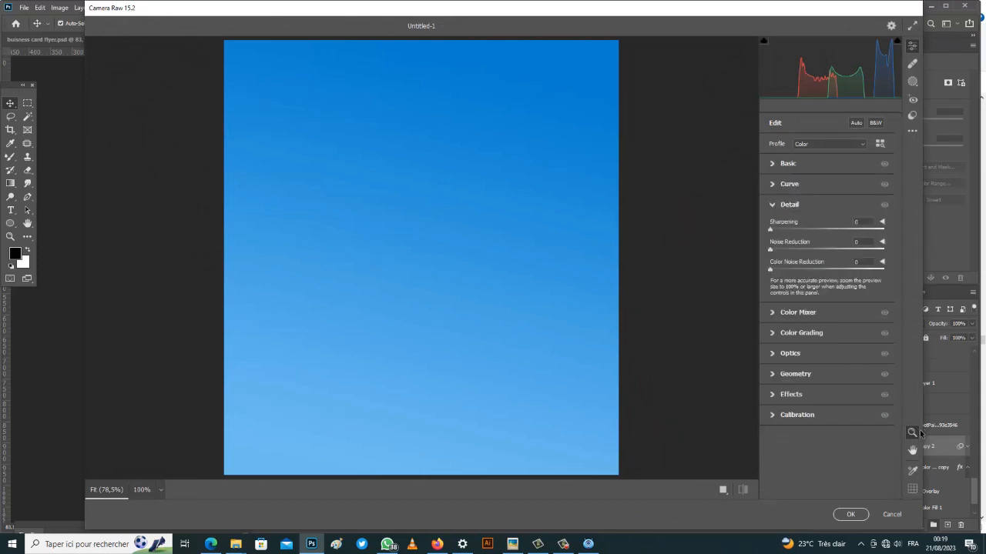
{"action": "mouse_move", "coordinate": [770, 230]}
{"action": "left_mouse_down"}
{"action": "mouse_move", "coordinate": [832, 229]}
{"action": "mouse_move", "coordinate": [770, 229]}
{"action": "left_mouse_up"}
{"action": "left_click", "coordinate": [791, 395]}
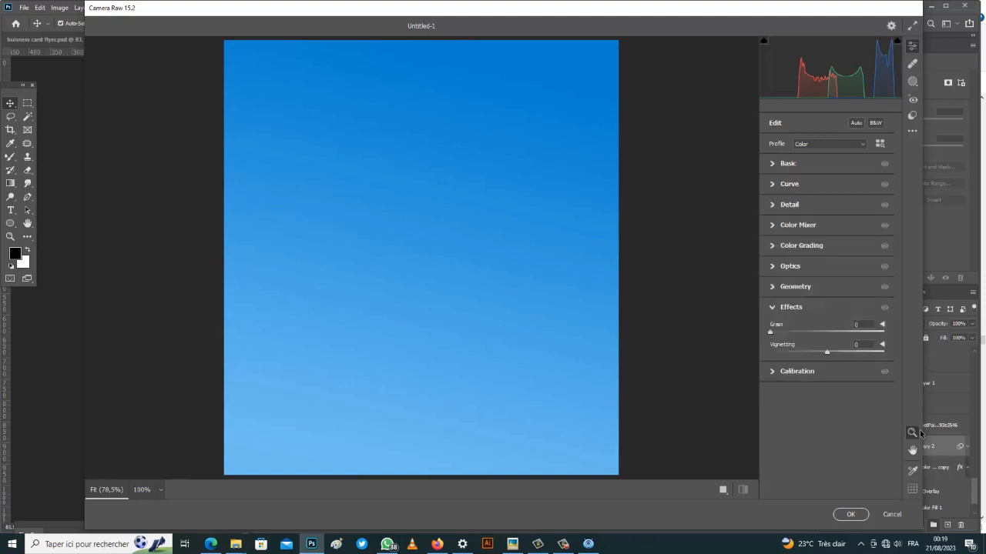
{"action": "left_click_drag", "start_coordinate": [770, 333], "coordinate": [809, 332]}
{"action": "scroll", "coordinate": [421, 258], "scroll_direction": "up", "scroll_amount": 10}
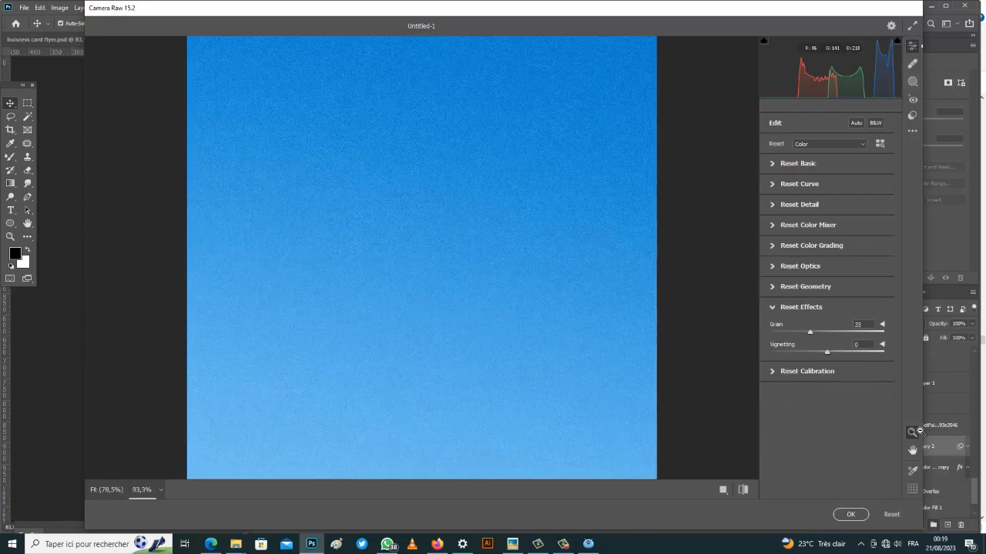
{"action": "left_click_drag", "start_coordinate": [809, 333], "coordinate": [782, 333]}
{"action": "key", "text": "ctrl+0"}
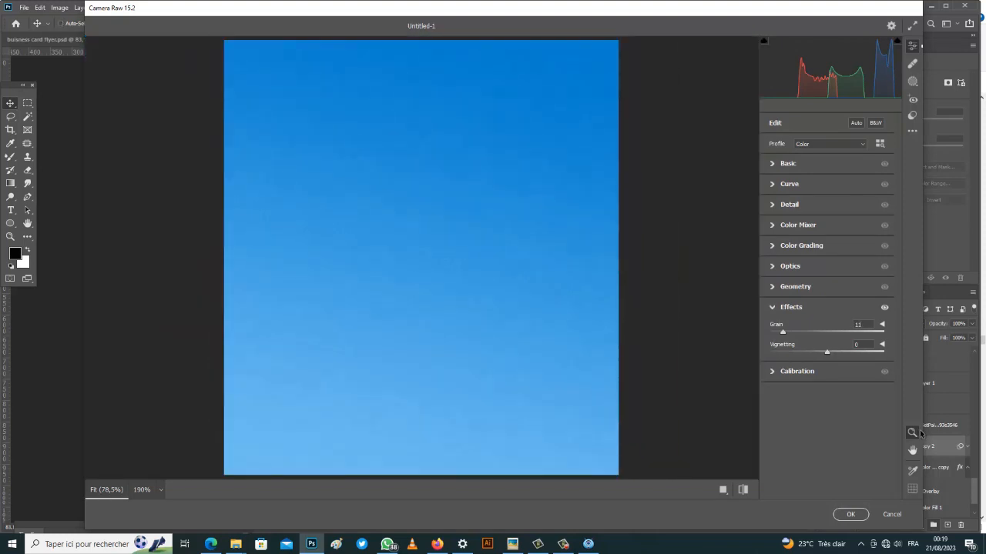
{"action": "key", "text": "Return"}
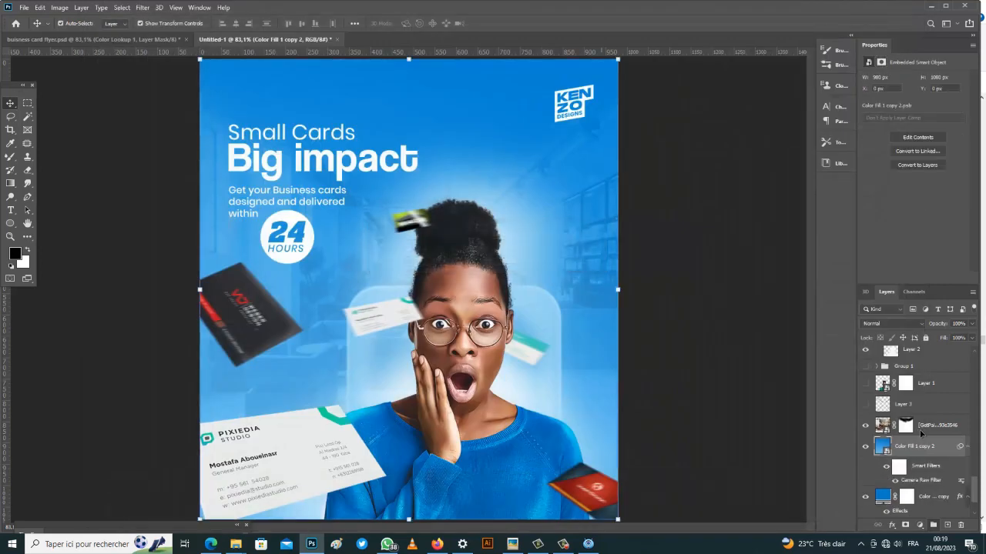
Step: Replace the hidden Layer 13 at the top of the layer stack with a new merged copy of all visible layers
{"action": "scroll", "coordinate": [509, 97], "scroll_direction": "up", "scroll_amount": 10}
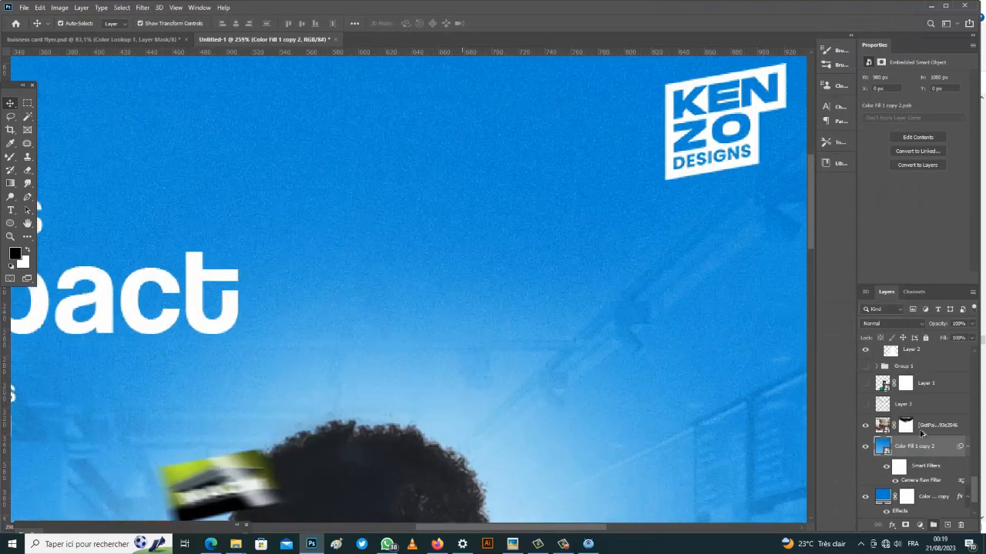
{"action": "scroll", "coordinate": [465, 131], "scroll_direction": "down", "scroll_amount": 6}
{"action": "key", "text": "ctrl+0"}
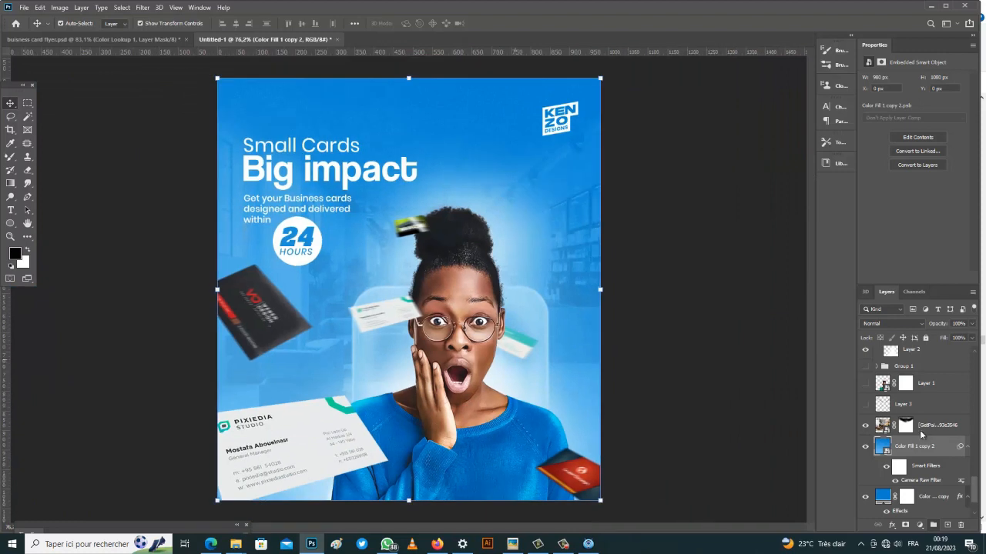
{"action": "scroll", "coordinate": [921, 435], "scroll_direction": "up", "scroll_amount": 12}
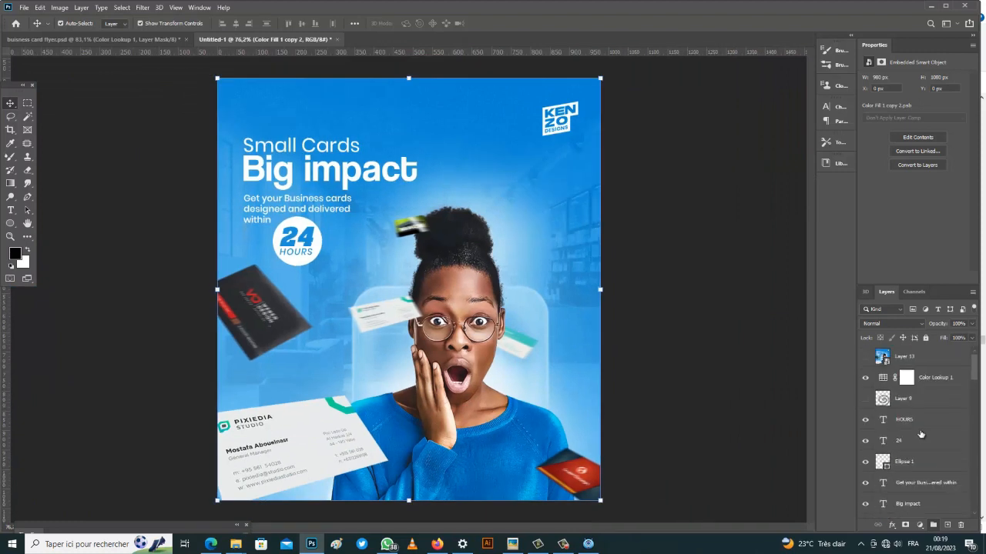
{"action": "key", "text": "alt+period"}
{"action": "key", "text": "Delete"}
{"action": "key", "text": "x"}
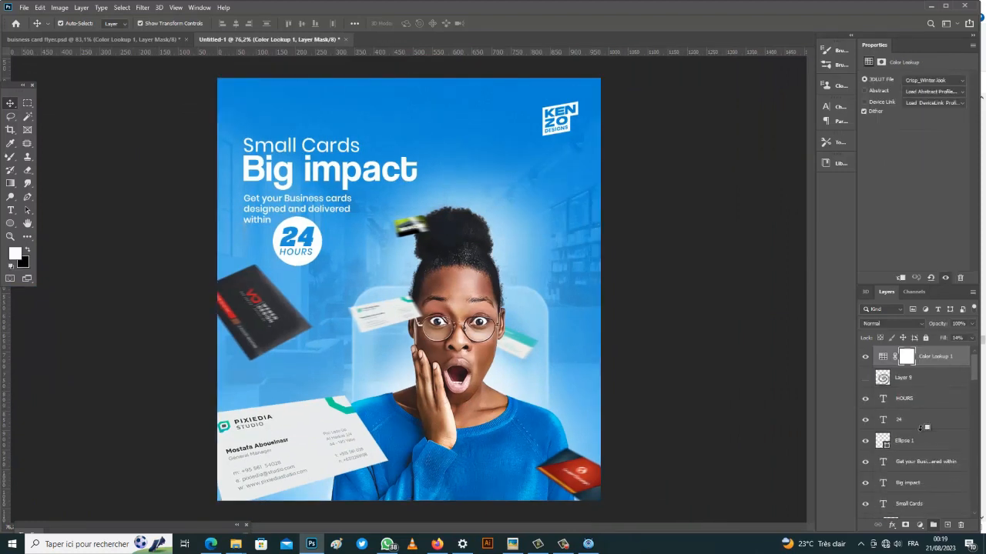
{"action": "key", "text": "ctrl+z"}
{"action": "key", "text": "x"}
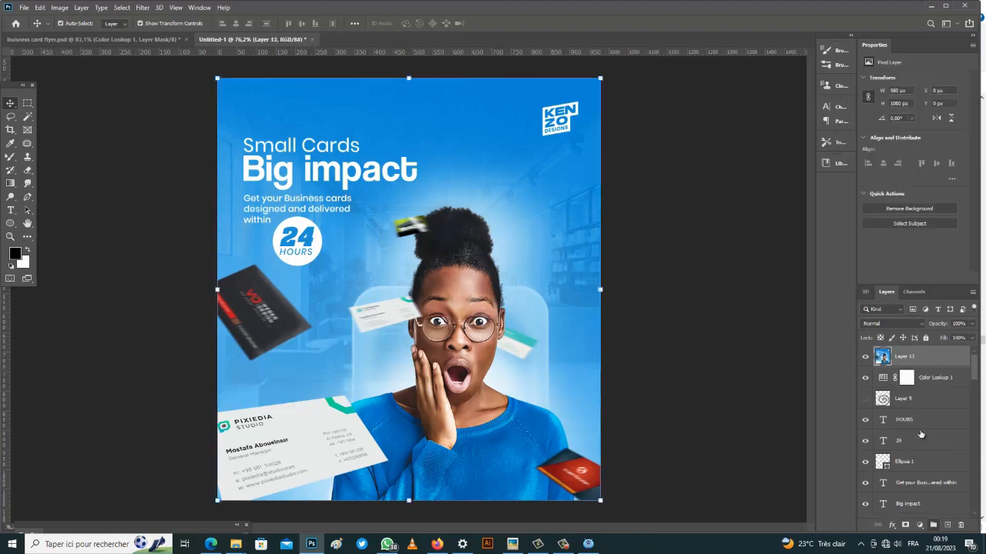
Step: Convert the merged Layer 13 to a smart object and open it in the Camera Raw Filter
{"action": "right_click", "coordinate": [921, 431]}
{"action": "left_click", "coordinate": [847, 241]}
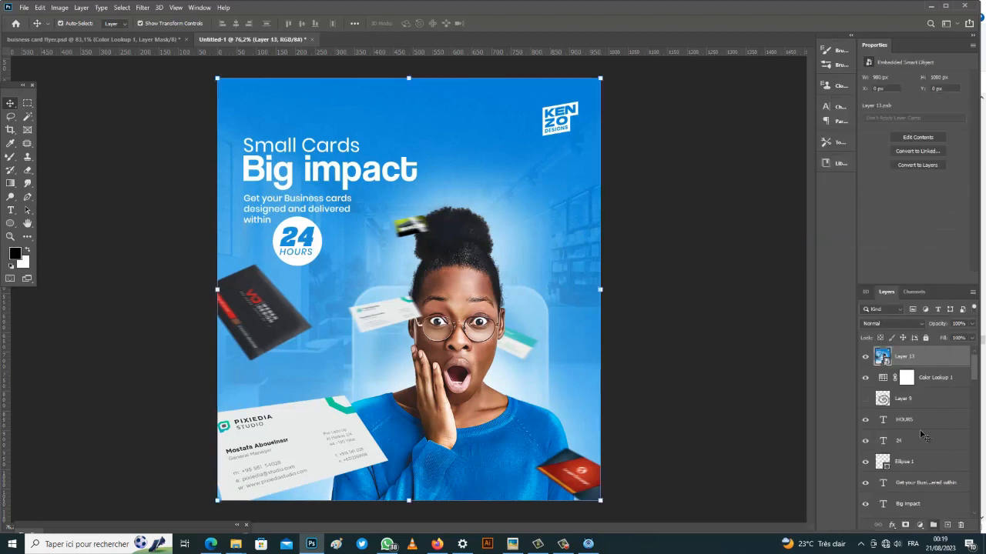
{"action": "key", "text": "alt+t"}
{"action": "key", "text": "Return"}
{"action": "key", "text": "ctrl+e"}
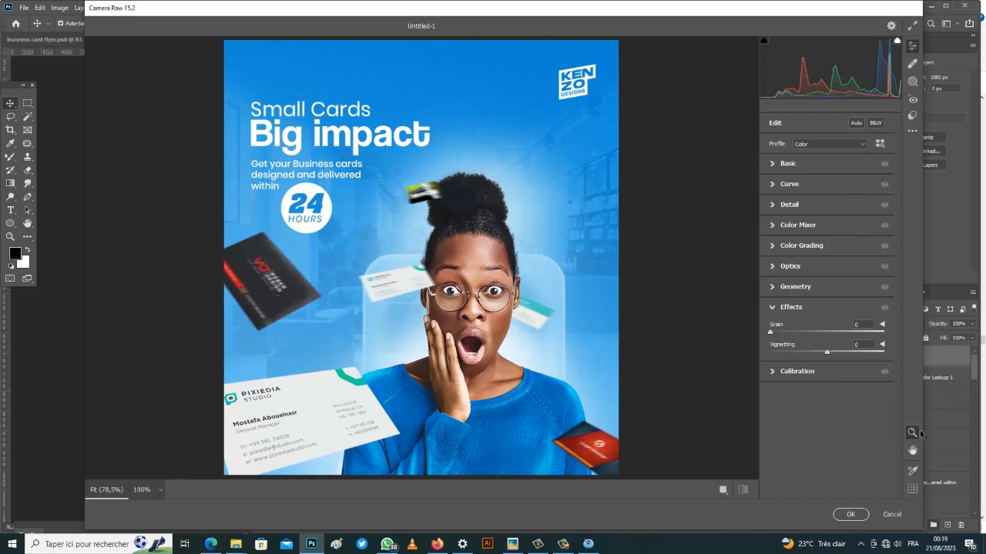
Step: Set the Reds hue to +5 in the Camera Raw Color Mixer
{"action": "left_click", "coordinate": [797, 224]}
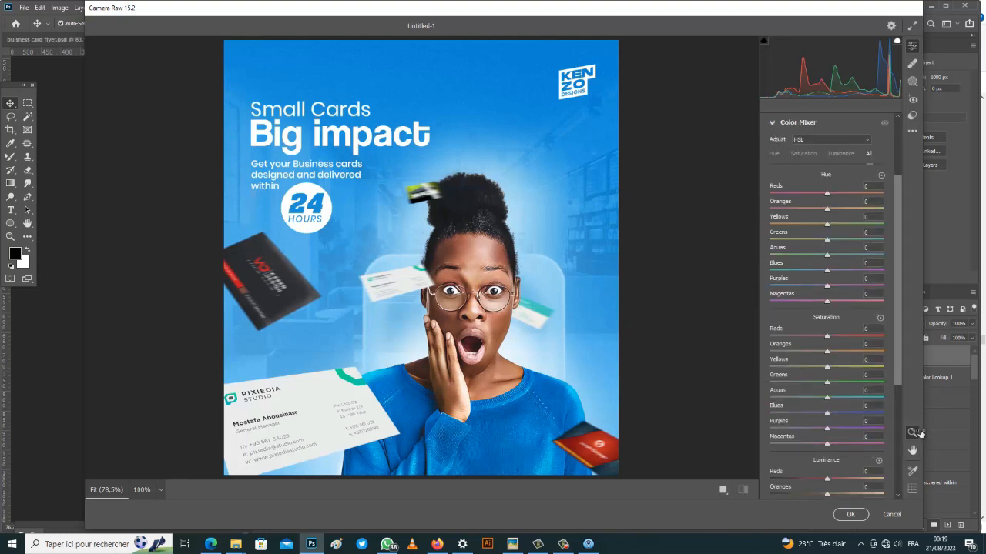
{"action": "mouse_move", "coordinate": [827, 193]}
{"action": "left_mouse_down"}
{"action": "mouse_move", "coordinate": [815, 193]}
{"action": "mouse_move", "coordinate": [830, 193]}
{"action": "left_mouse_up"}
{"action": "left_click", "coordinate": [773, 122]}
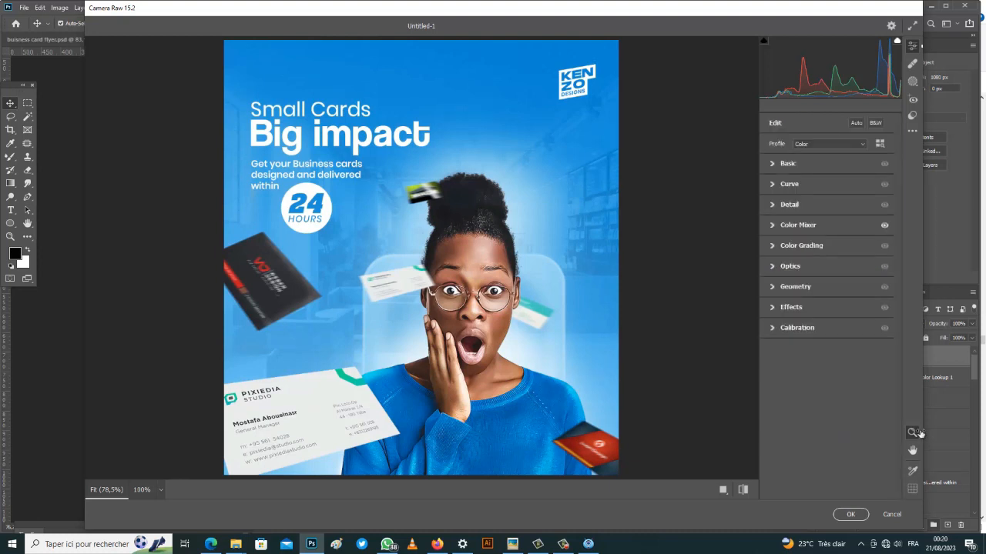
Step: Set Texture to +17, Clarity to +5 and Temperature to -11 in the Basic adjustments
{"action": "left_click", "coordinate": [787, 163]}
{"action": "mouse_move", "coordinate": [826, 347]}
{"action": "left_mouse_down"}
{"action": "mouse_move", "coordinate": [836, 347]}
{"action": "mouse_move", "coordinate": [830, 363]}
{"action": "left_mouse_up"}
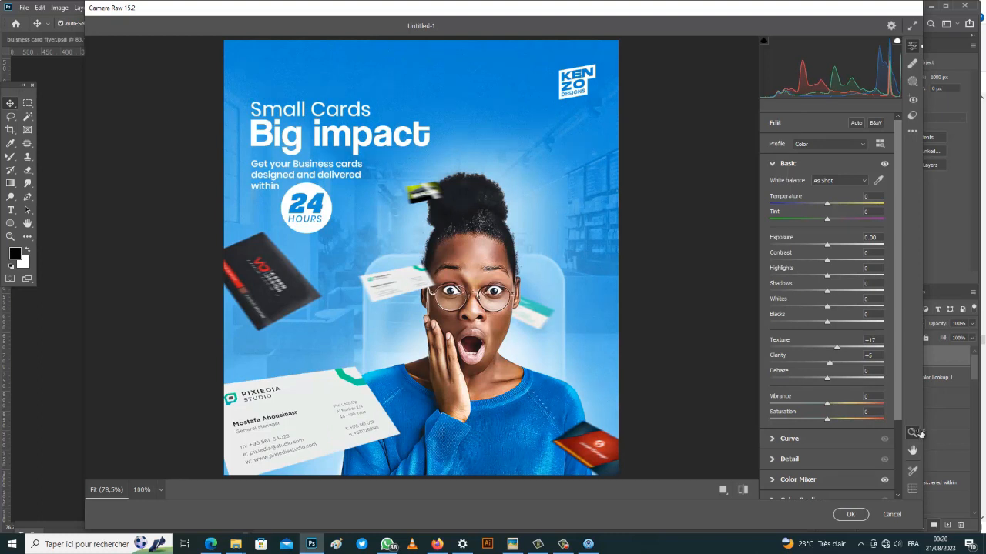
{"action": "left_click_drag", "start_coordinate": [827, 205], "coordinate": [821, 204]}
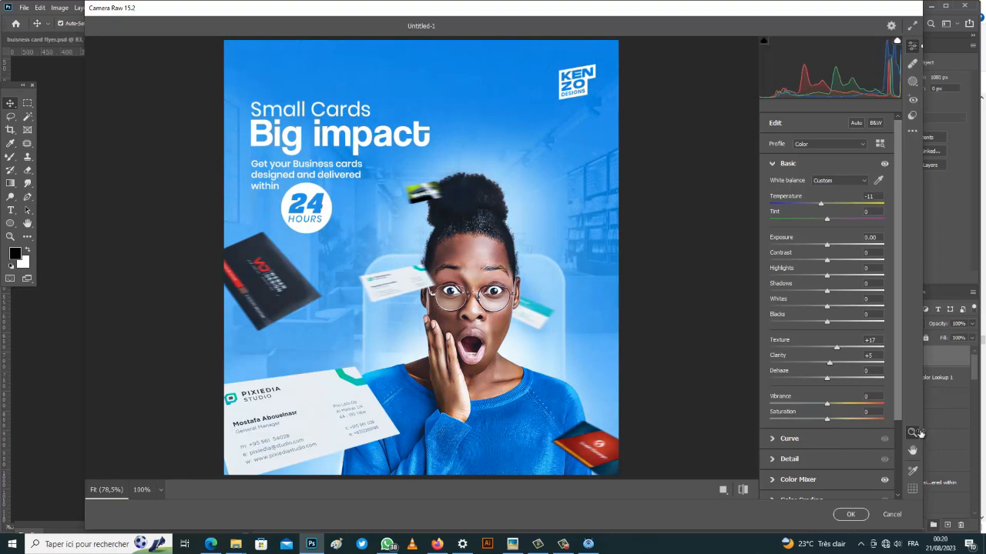
Step: Compare before and after, raise the Reds hue further, lower the Oranges hue, nudge the Yellows hue slightly up, and apply the filter
{"action": "key", "text": "q"}
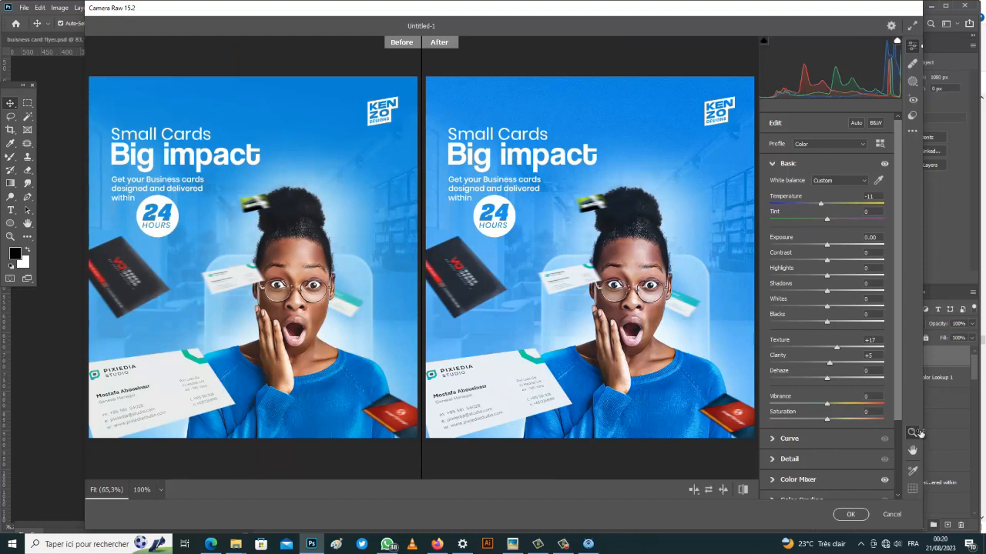
{"action": "scroll", "coordinate": [827, 308], "scroll_direction": "down", "scroll_amount": 3}
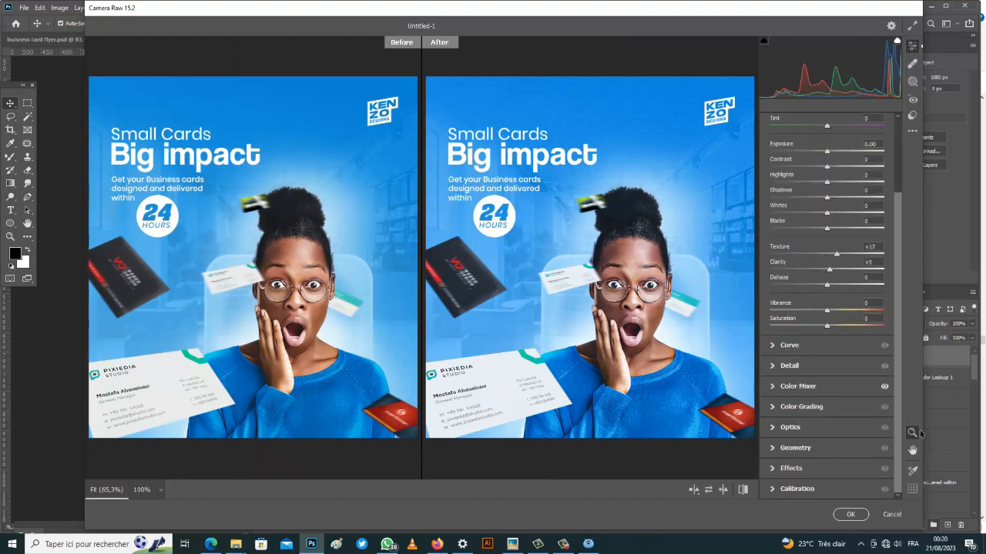
{"action": "left_click", "coordinate": [797, 387]}
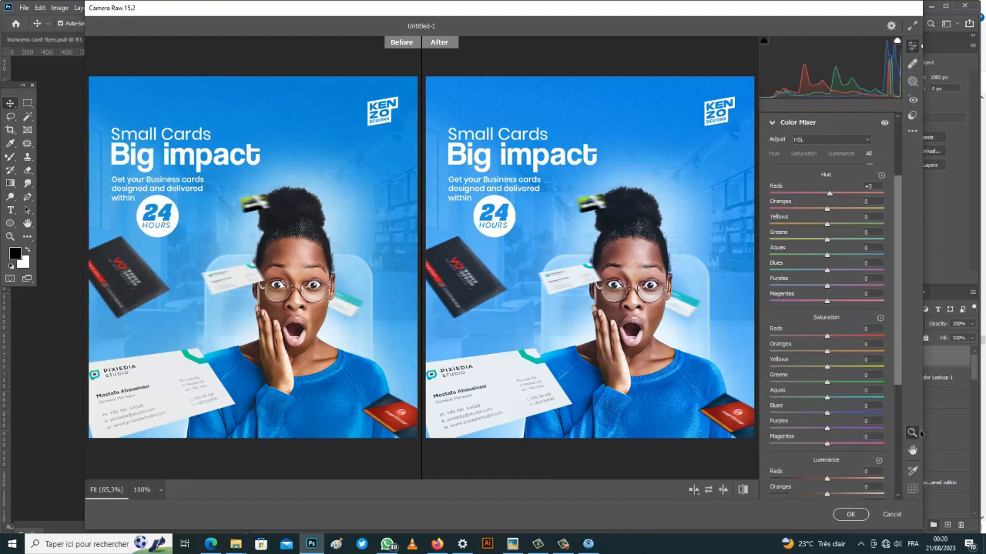
{"action": "left_click_drag", "start_coordinate": [829, 194], "coordinate": [834, 193]}
{"action": "mouse_move", "coordinate": [827, 209]}
{"action": "left_mouse_down"}
{"action": "mouse_move", "coordinate": [837, 209]}
{"action": "mouse_move", "coordinate": [816, 208]}
{"action": "left_mouse_up"}
{"action": "left_click_drag", "start_coordinate": [827, 224], "coordinate": [828, 224]}
{"action": "left_click", "coordinate": [850, 515]}
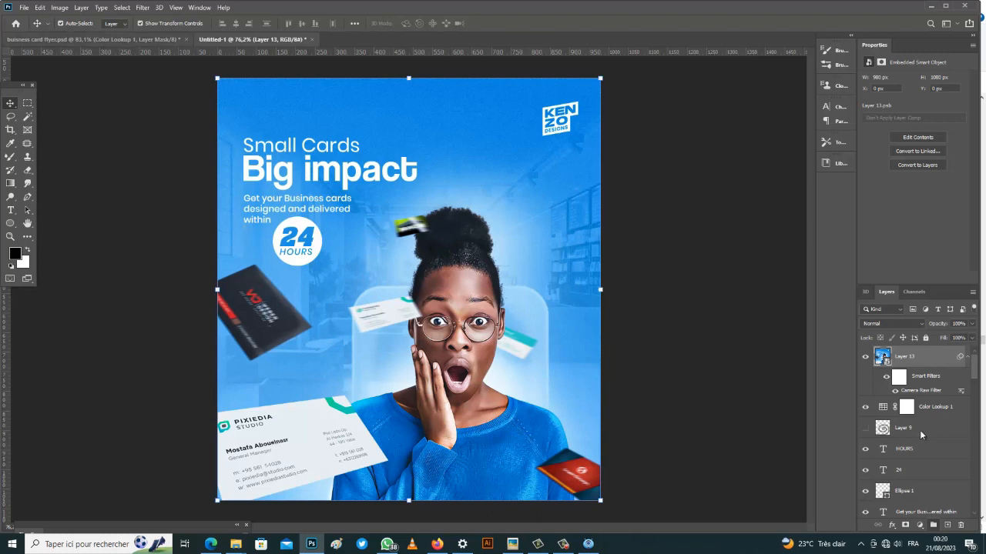
Step: Compare the graded Untitled-1 with the finished flyer document, and examine the result at several magnifications with no layer selected
{"action": "key", "text": "ctrl+Tab"}
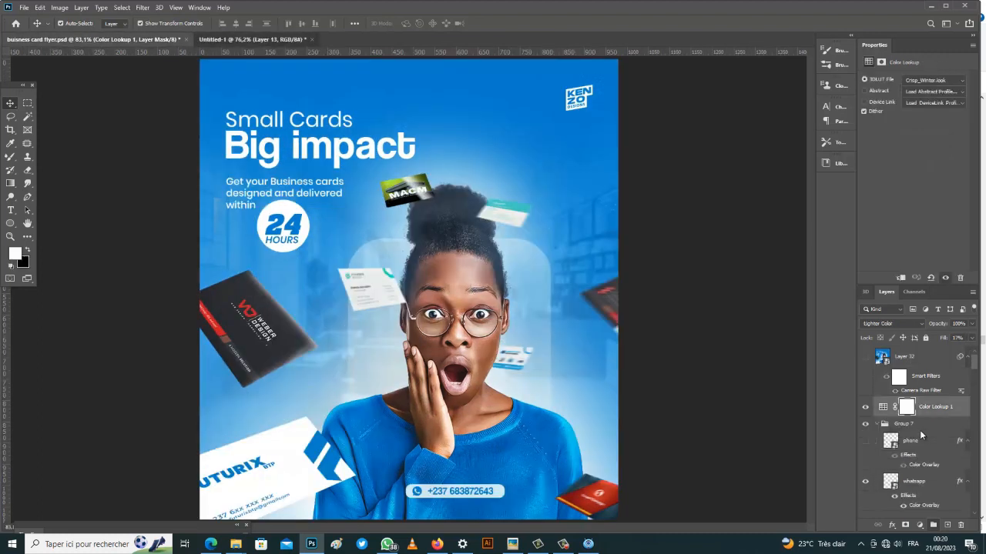
{"action": "key", "text": "ctrl+Tab"}
{"action": "key", "text": "ctrl+minus"}
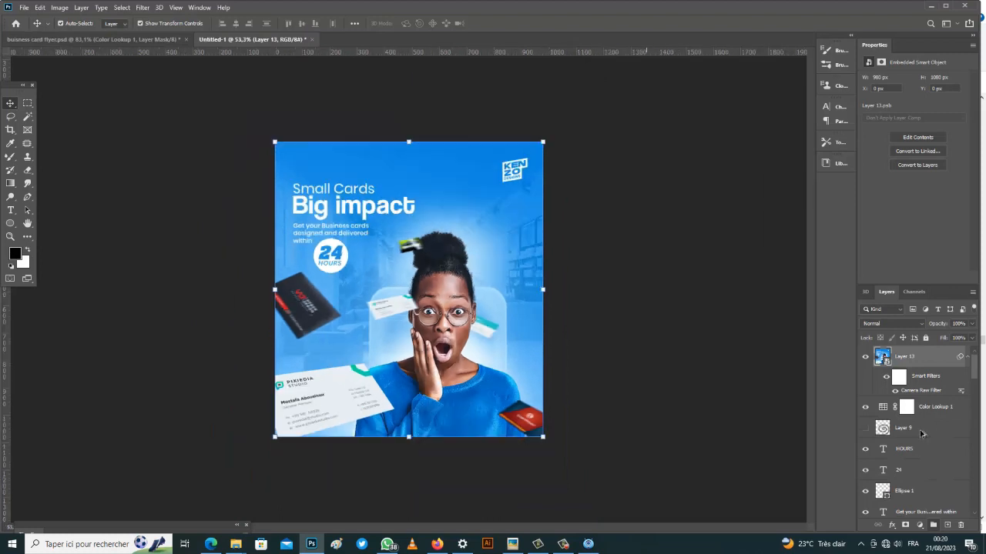
{"action": "key", "text": "ctrl+plus"}
{"action": "key", "text": "ctrl+d"}
{"action": "key", "text": "ctrl+plus"}
{"action": "key", "text": "ctrl+0"}
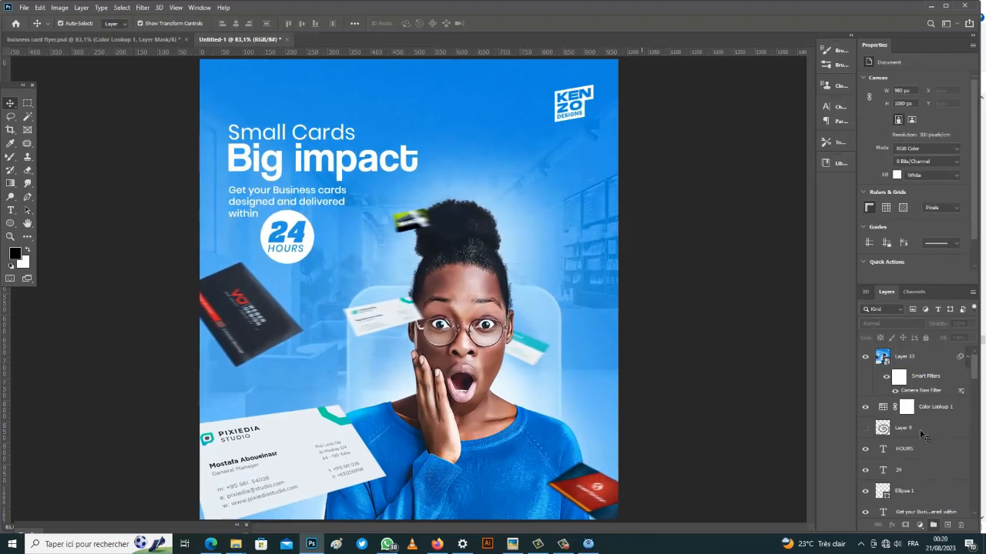
{"action": "key", "text": "ctrl+minus"}
{"action": "key", "text": "ctrl+plus"}
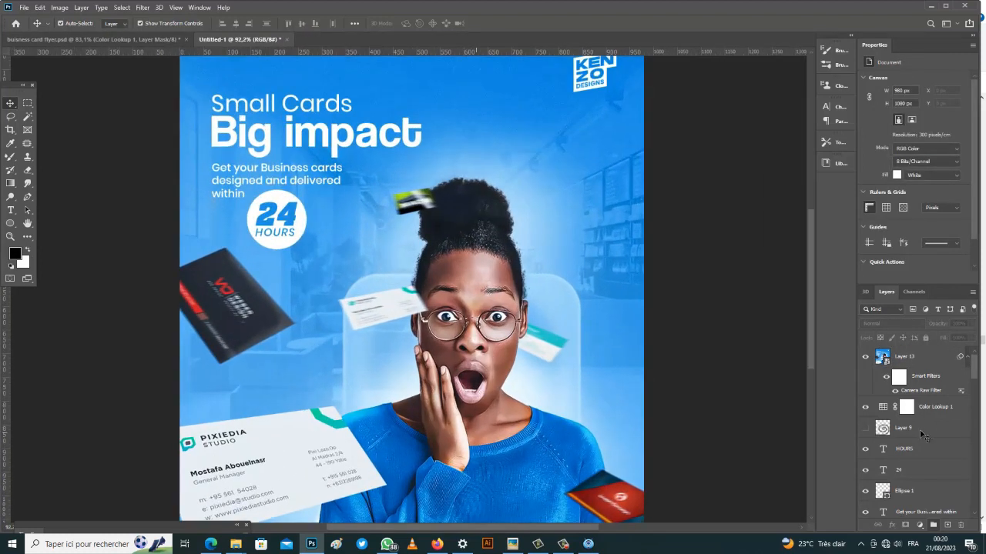
{"action": "key", "text": "ctrl+minus"}
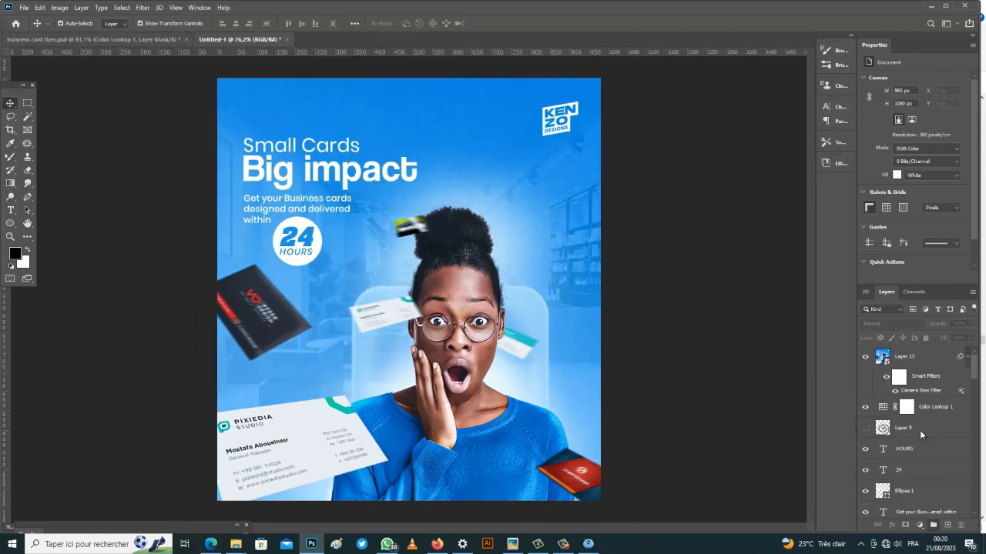
Step: Export the flyer with Save for Web as a PNG-24 named FLYER 1 in the Bureau folder
{"action": "key", "text": "alt+f"}
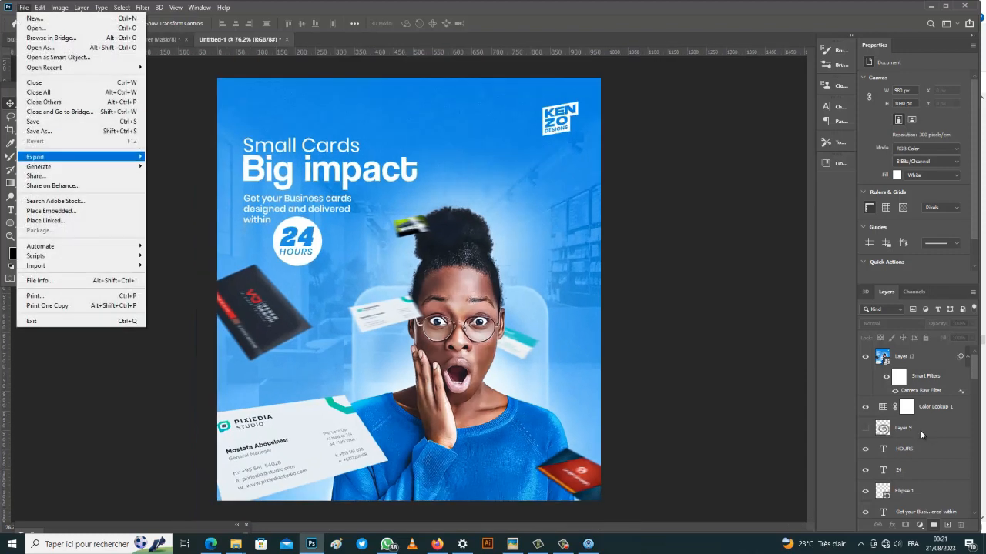
{"action": "mouse_move", "coordinate": [54, 157]}
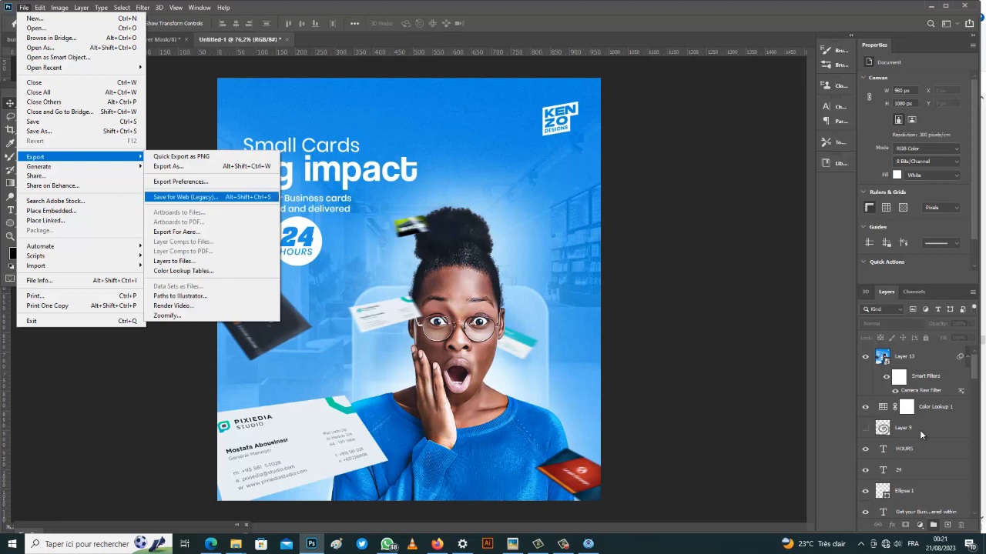
{"action": "key", "text": "Return"}
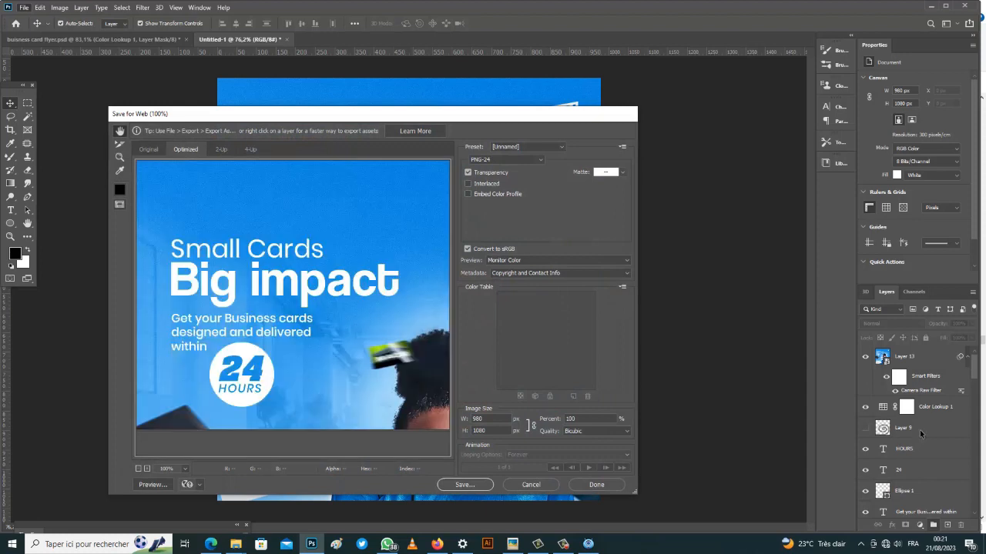
{"action": "key", "text": "Return"}
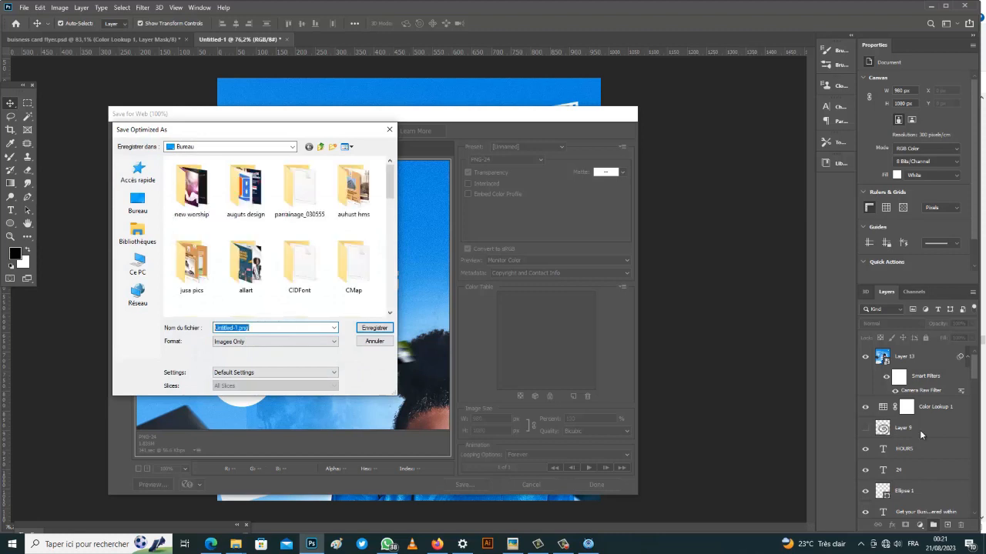
{"action": "type", "text": "FLE"}
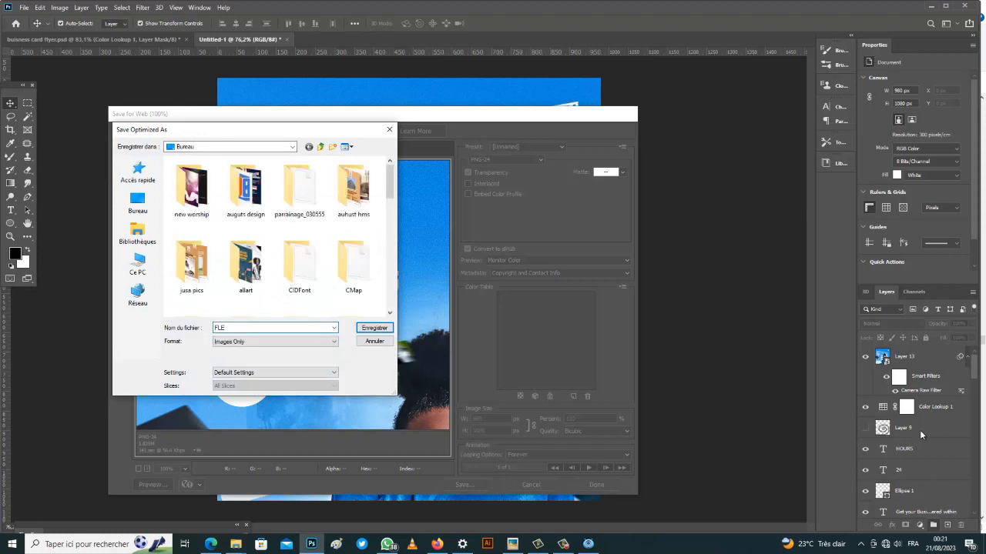
{"action": "key", "text": "BackSpace"}
{"action": "type", "text": "YER 1"}
{"action": "key", "text": "Return"}
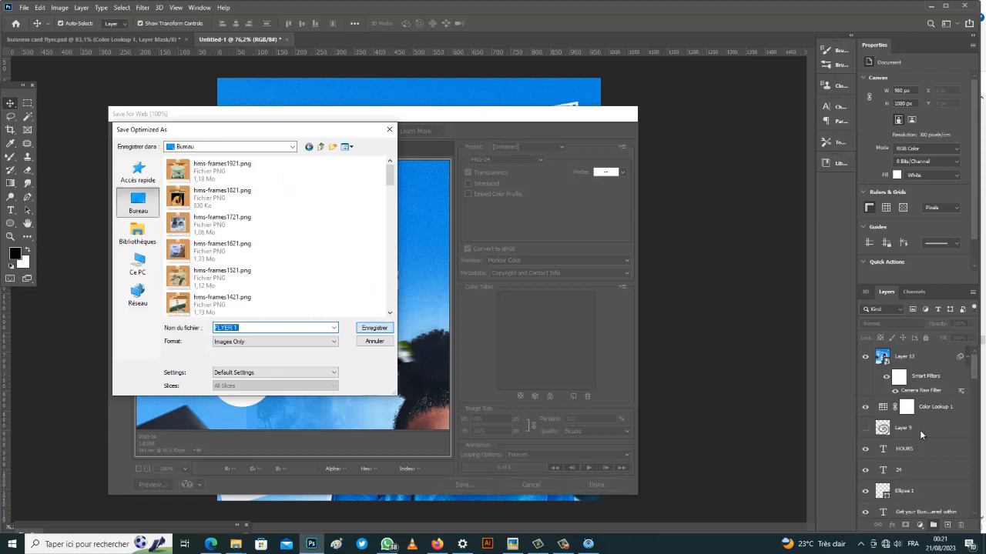